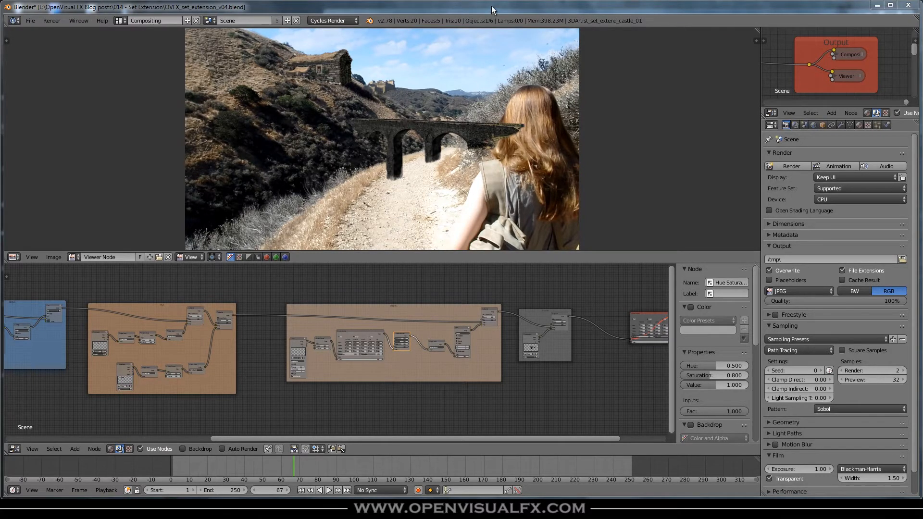
Examine the composited bridge, the stone house and the distant castle behind the ridge in the viewer image
{"action": "scroll", "coordinate": [472, 134], "scroll_direction": "up", "scroll_amount": 2}
{"action": "middle_click_drag", "start_coordinate": [473, 134], "coordinate": [494, 169]}
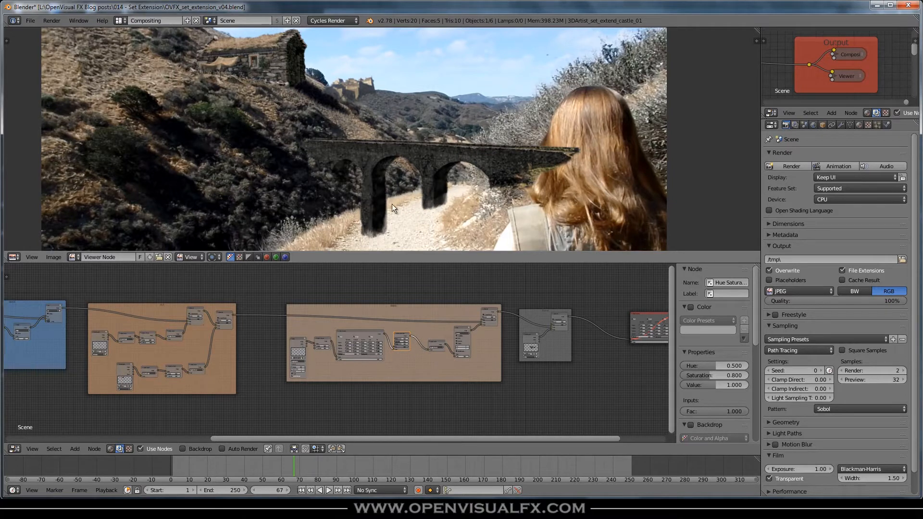
{"action": "scroll", "coordinate": [427, 136], "scroll_direction": "down", "scroll_amount": 1}
{"action": "middle_click_drag", "start_coordinate": [439, 137], "coordinate": [440, 125]}
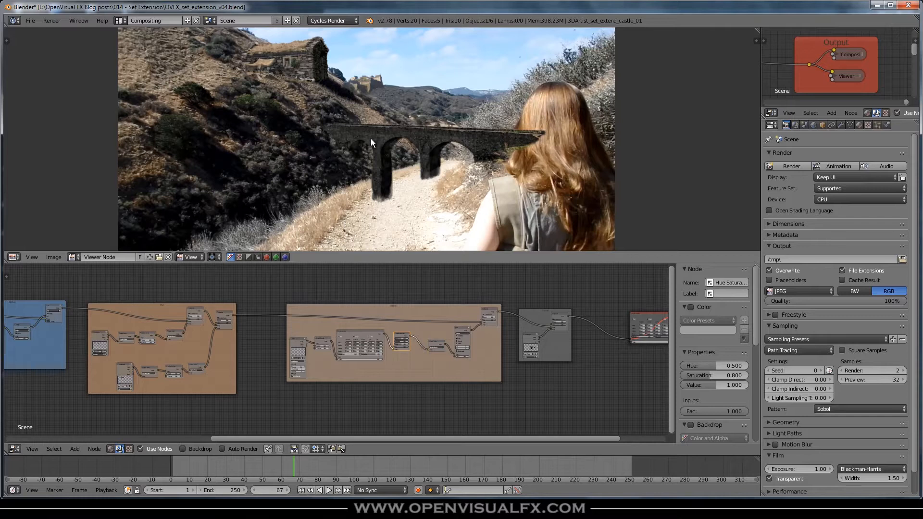
{"action": "scroll", "coordinate": [361, 80], "scroll_direction": "up", "scroll_amount": 5}
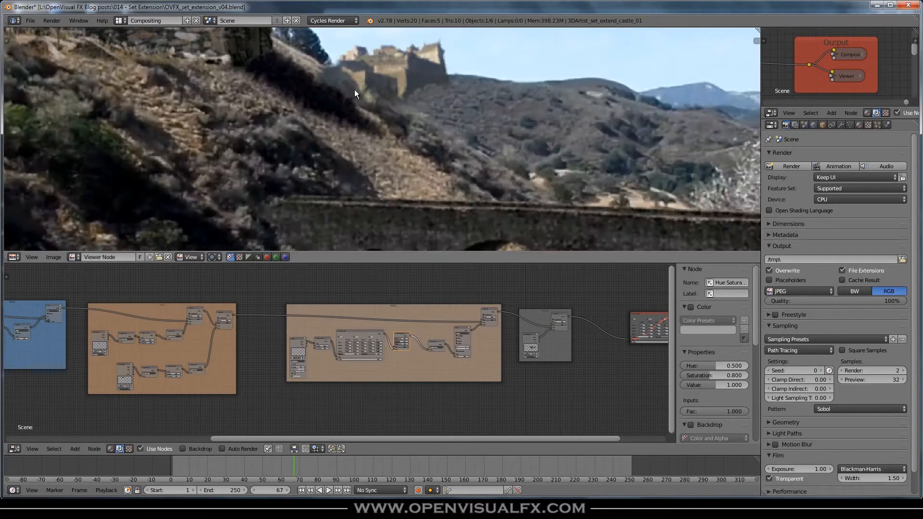
{"action": "middle_click_drag", "start_coordinate": [366, 90], "coordinate": [393, 171]}
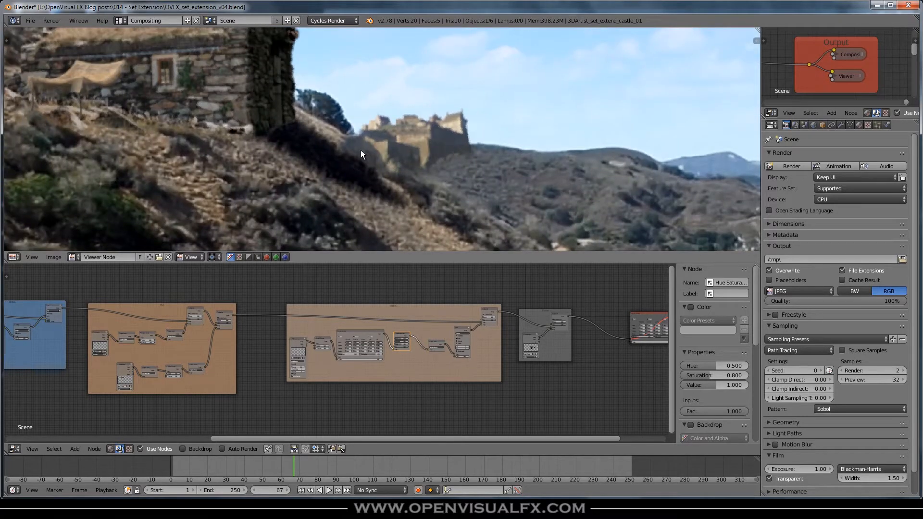
{"action": "scroll", "coordinate": [385, 156], "scroll_direction": "down", "scroll_amount": 5}
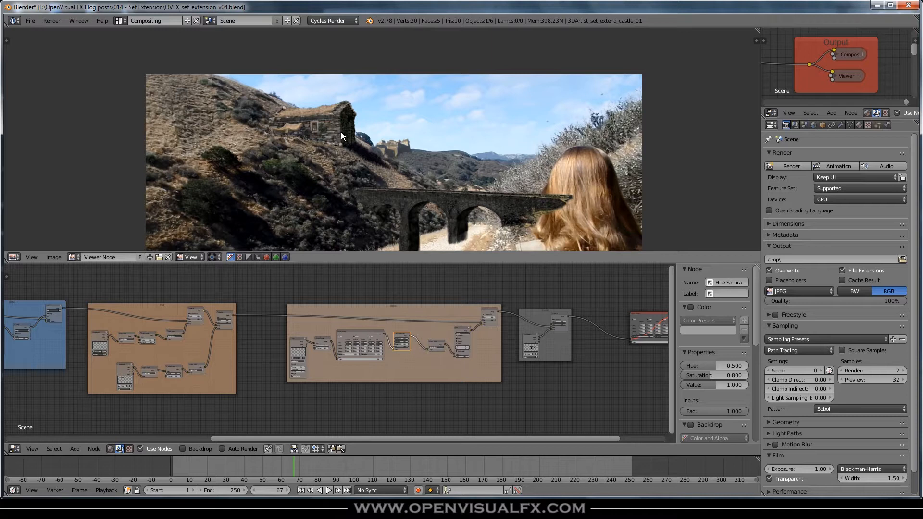
{"action": "middle_click_drag", "start_coordinate": [410, 146], "coordinate": [415, 112]}
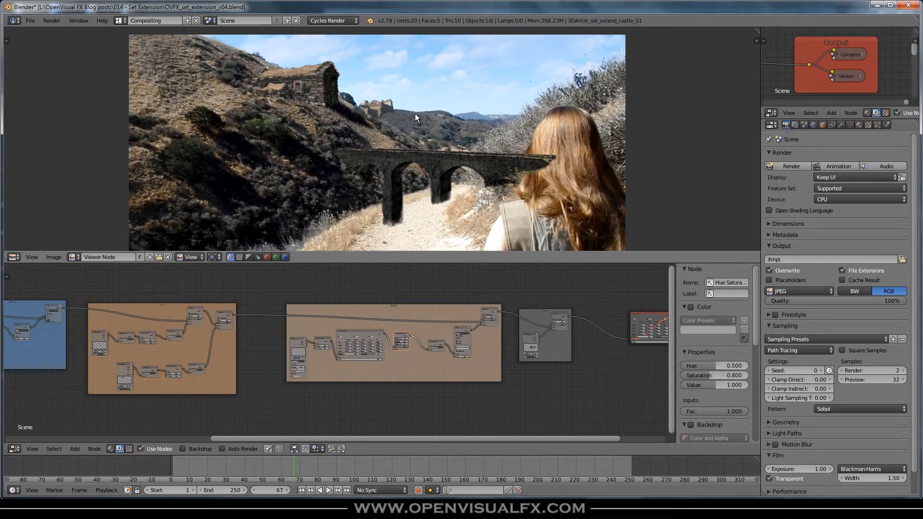
Switch to the Motion Tracking layout and prefetch the canyon clip's frames
{"action": "left_click", "coordinate": [120, 20]}
{"action": "left_click", "coordinate": [144, 79]}
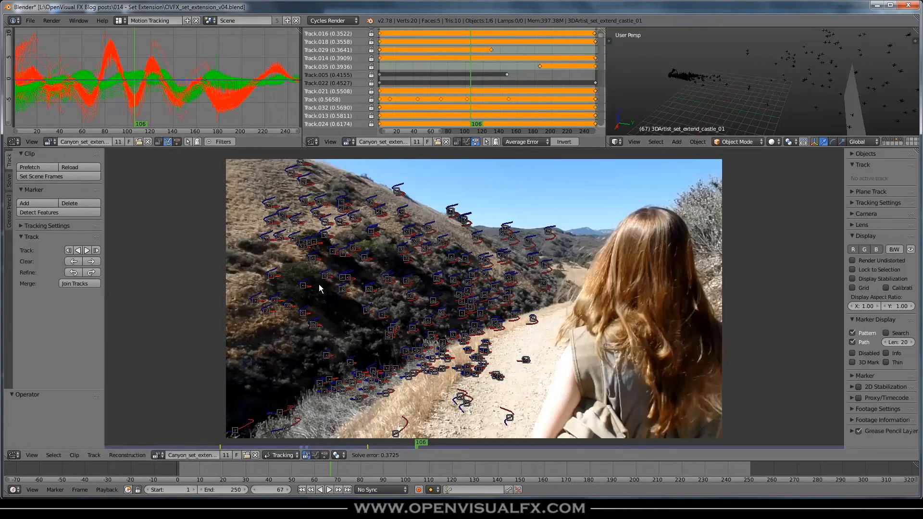
{"action": "left_click", "coordinate": [39, 167]}
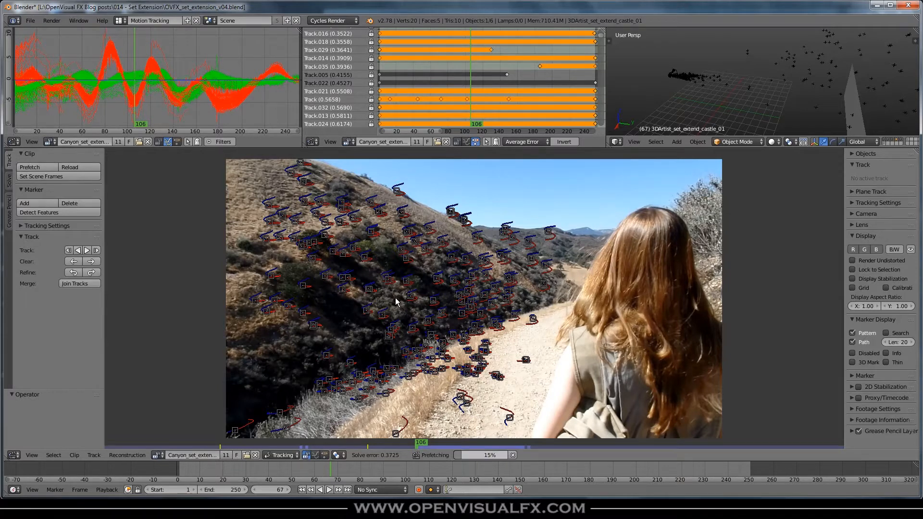
Scrub and play through the footage to review the tracked markers, ending near the start of the clip
{"action": "left_click", "coordinate": [320, 489]}
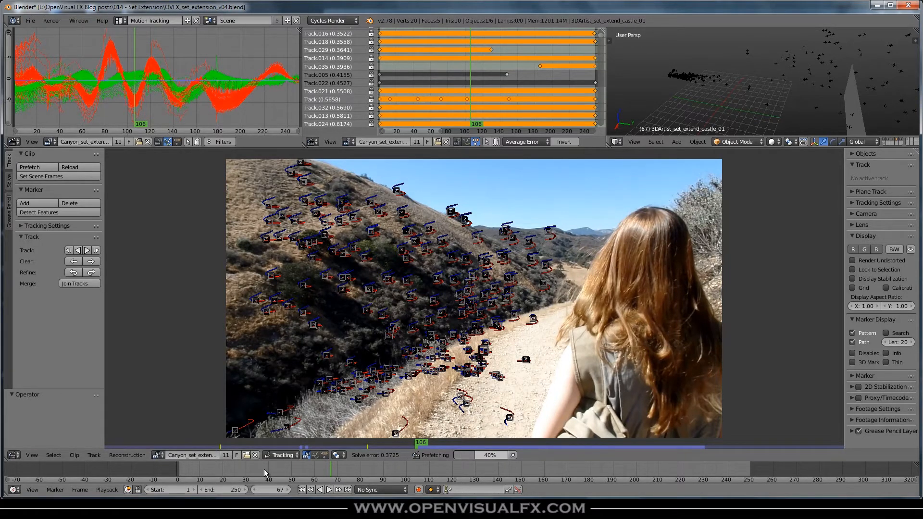
{"action": "left_click_drag", "start_coordinate": [354, 467], "coordinate": [524, 482]}
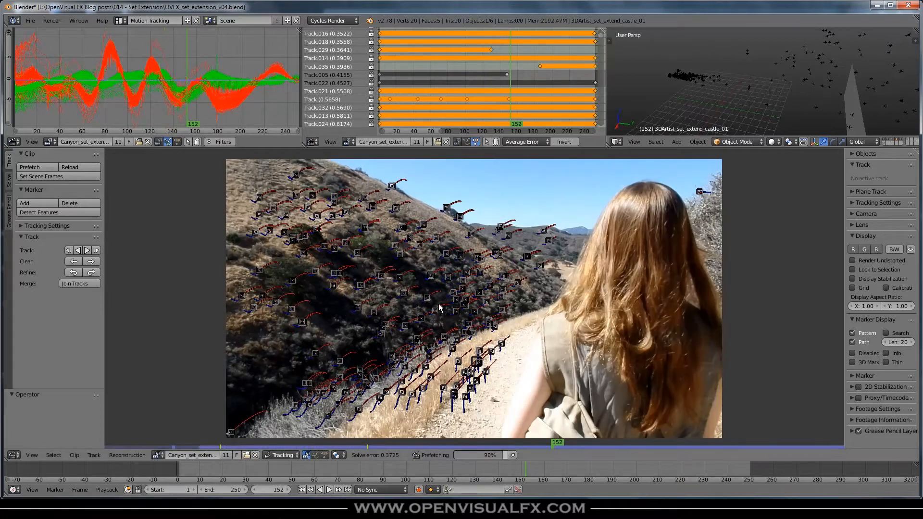
{"action": "left_click_drag", "start_coordinate": [507, 471], "coordinate": [340, 467]}
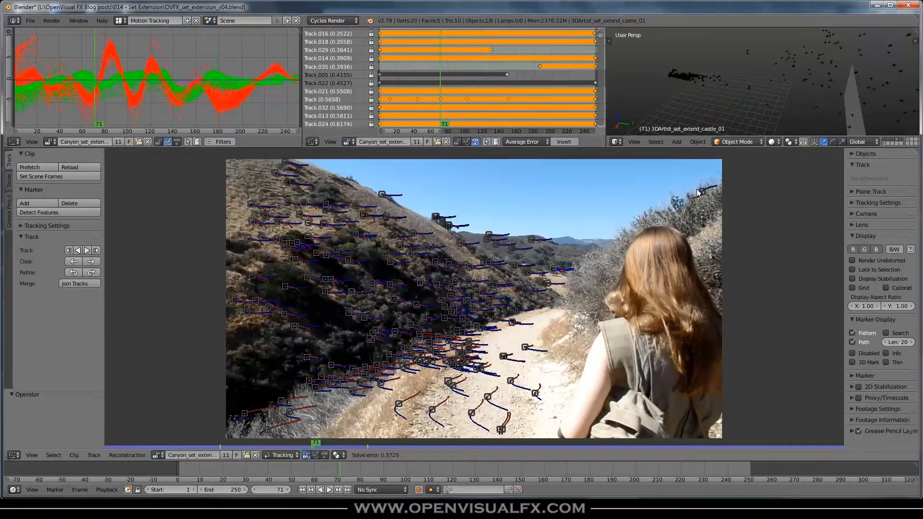
{"action": "key", "text": "alt+a"}
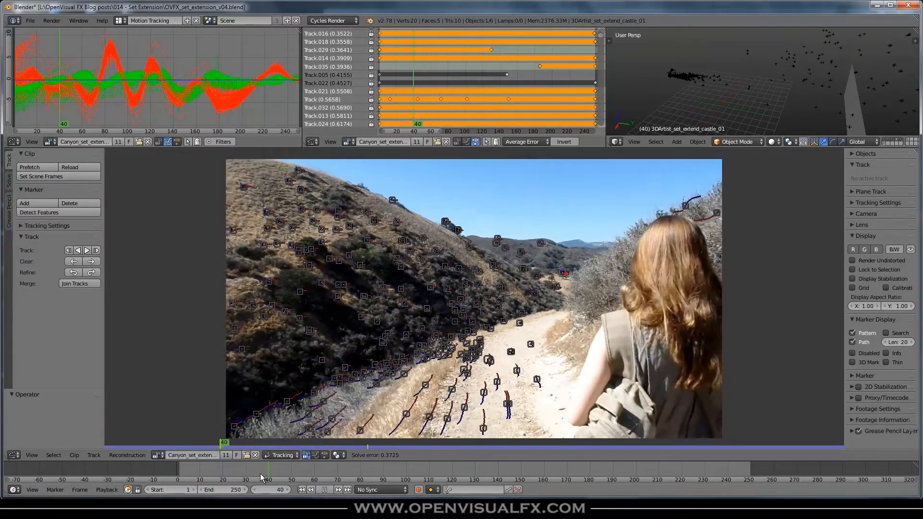
{"action": "left_click_drag", "start_coordinate": [370, 474], "coordinate": [625, 472]}
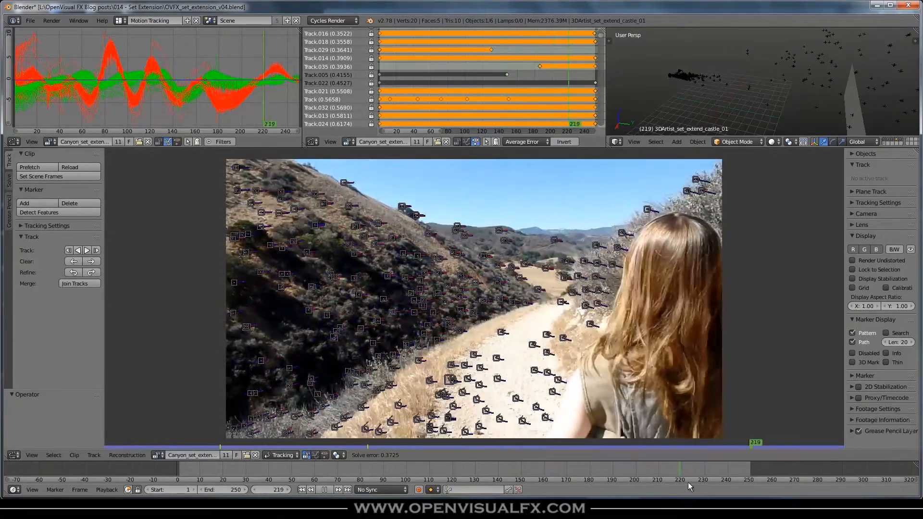
{"action": "left_click_drag", "start_coordinate": [714, 469], "coordinate": [186, 468]}
Play the clip close up on the hillside ridge to check its markers, ending at frame 1
{"action": "scroll", "coordinate": [482, 260], "scroll_direction": "up", "scroll_amount": 4}
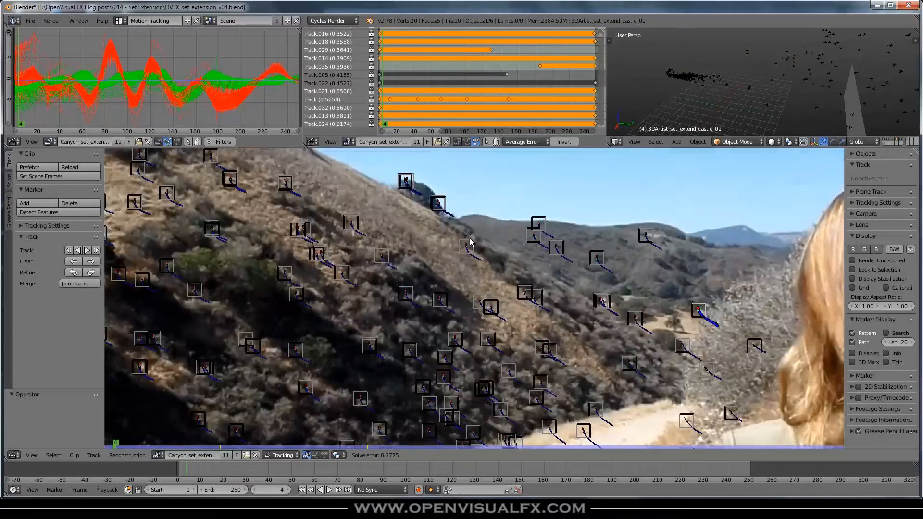
{"action": "key", "text": "alt+a"}
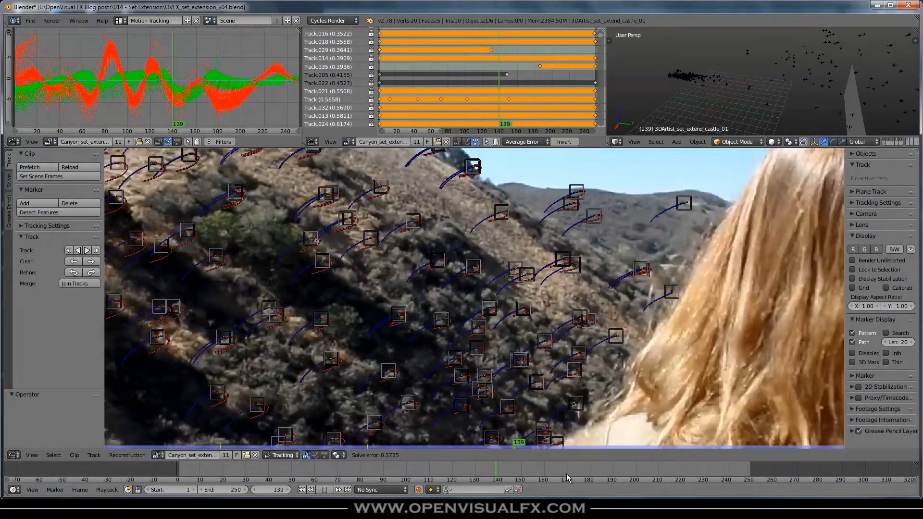
{"action": "left_click_drag", "start_coordinate": [566, 474], "coordinate": [350, 463]}
{"action": "key", "text": "Escape"}
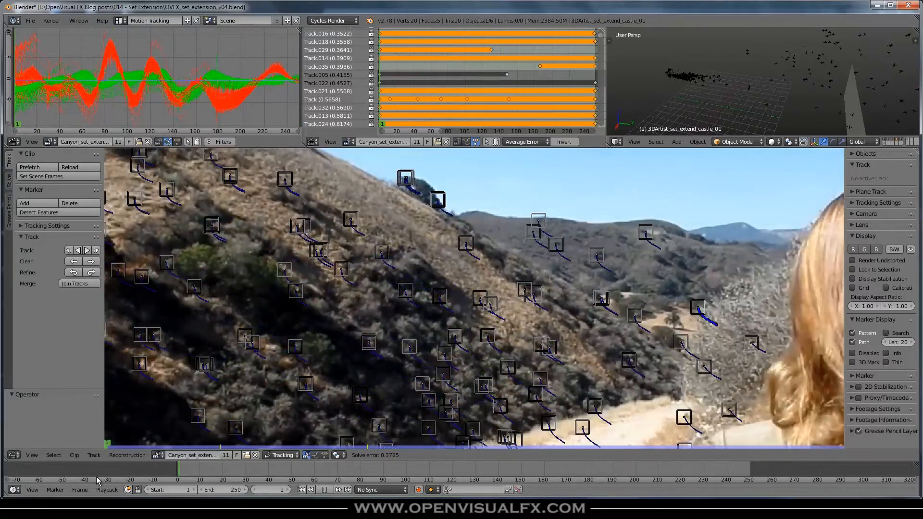
{"action": "scroll", "coordinate": [476, 254], "scroll_direction": "down", "scroll_amount": 3}
{"action": "scroll", "coordinate": [464, 232], "scroll_direction": "up", "scroll_amount": 2}
{"action": "middle_click_drag", "start_coordinate": [475, 241], "coordinate": [442, 258]}
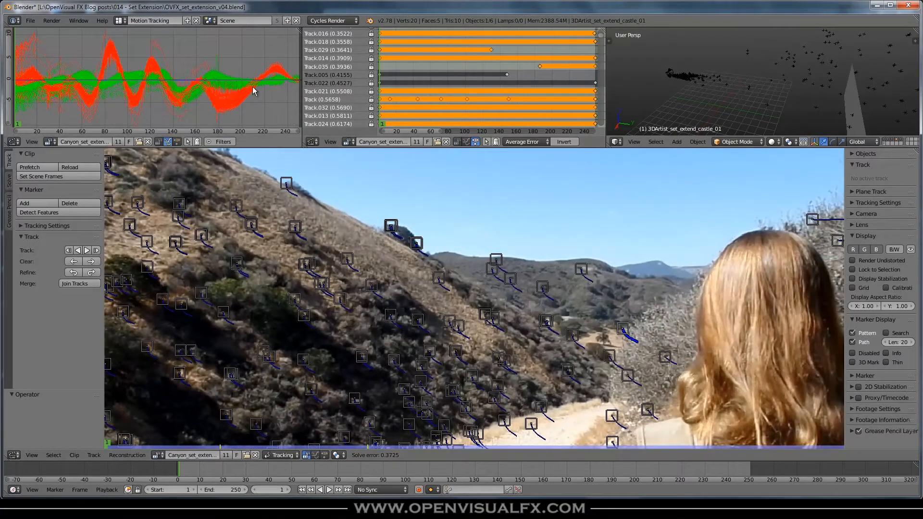
Inspect the castle behind the ridge in the Compositing layout and return to the Motion Tracking layout
{"action": "left_click", "coordinate": [119, 21]}
{"action": "left_click", "coordinate": [135, 53]}
{"action": "scroll", "coordinate": [349, 135], "scroll_direction": "up", "scroll_amount": 5}
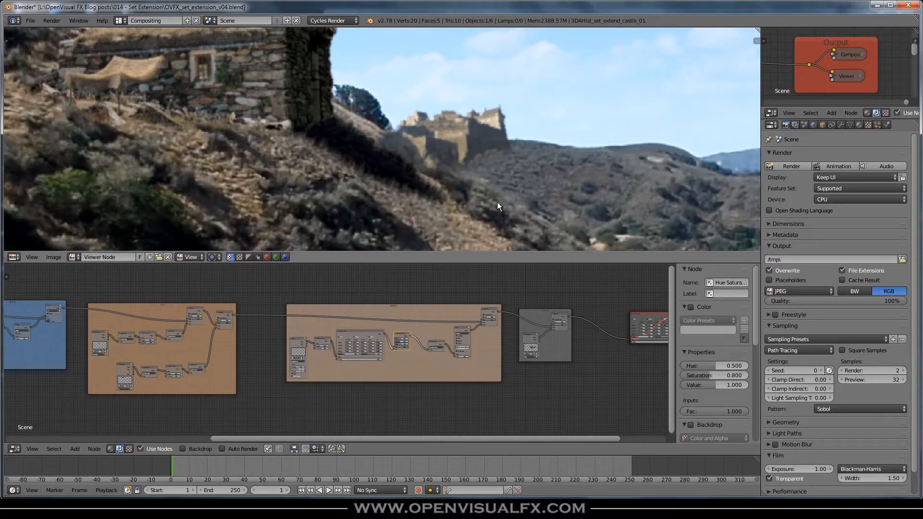
{"action": "left_click", "coordinate": [119, 20]}
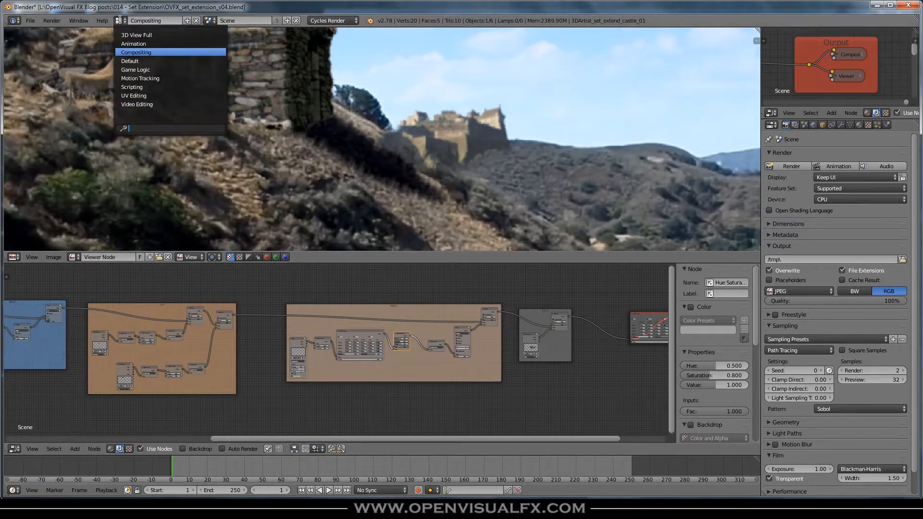
{"action": "left_click", "coordinate": [139, 78]}
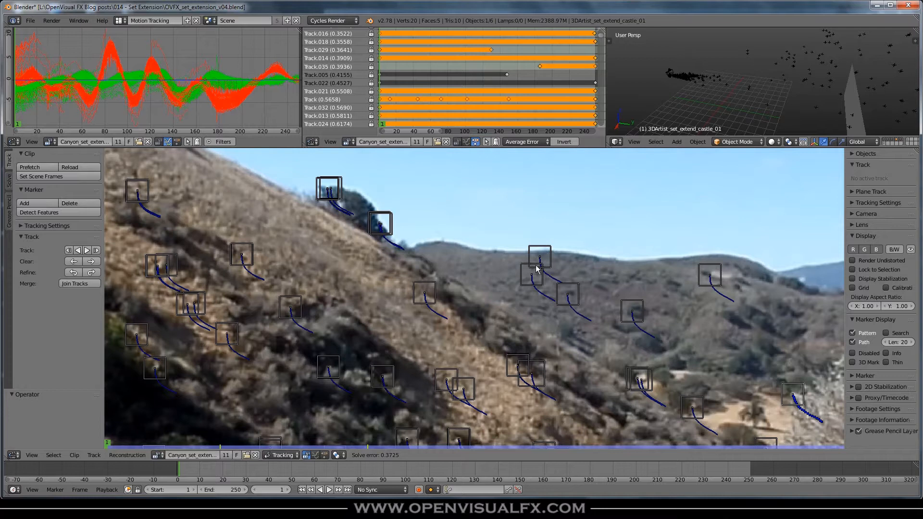
Select the marker near the edge of the sunlit hillside ridge and play the clip to check its motion
{"action": "scroll", "coordinate": [476, 281], "scroll_direction": "down", "scroll_amount": 1}
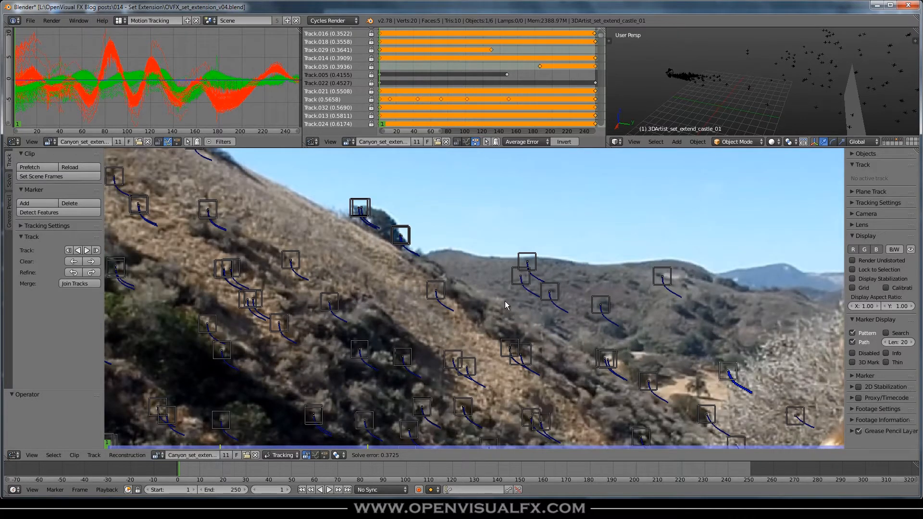
{"action": "right_click", "coordinate": [446, 290]}
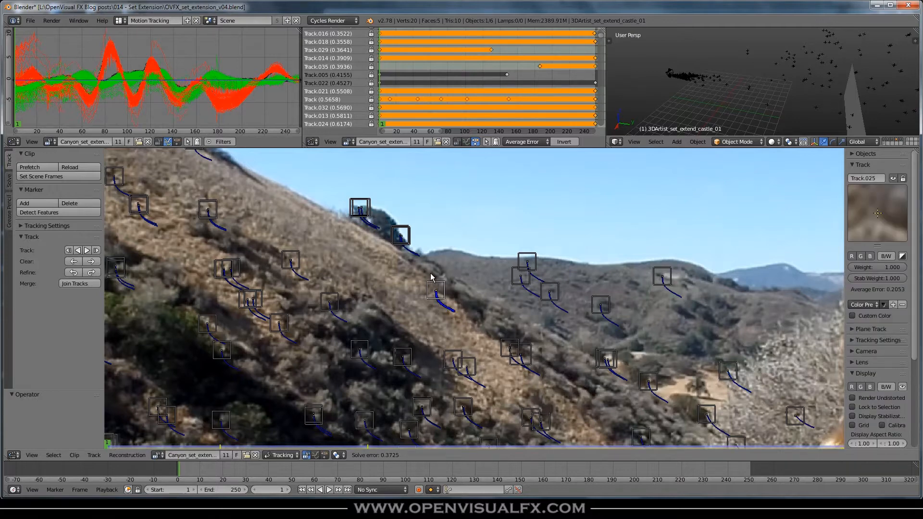
{"action": "key", "text": "alt+a"}
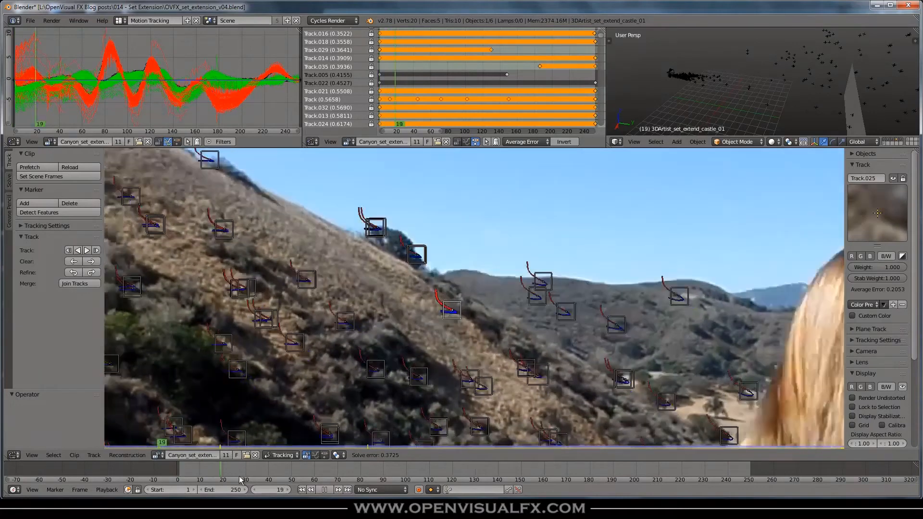
{"action": "key", "text": "Escape"}
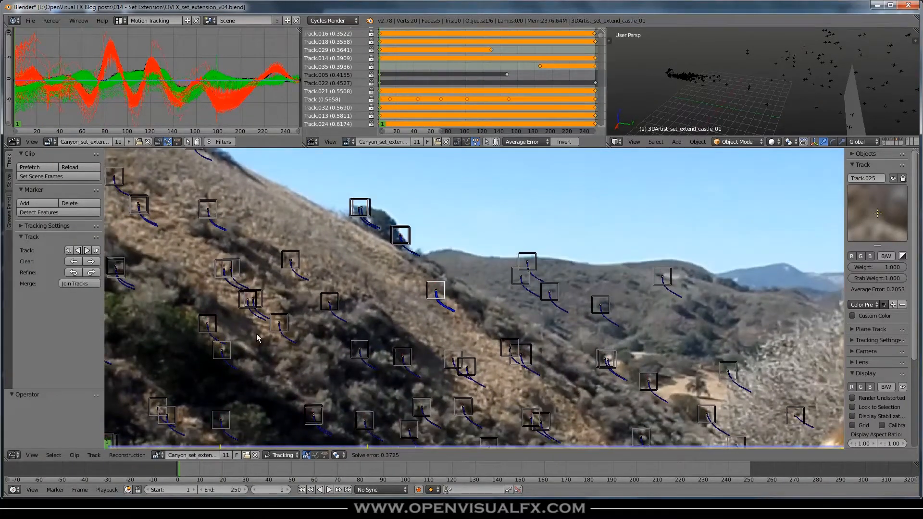
{"action": "middle_click_drag", "start_coordinate": [351, 259], "coordinate": [376, 248]}
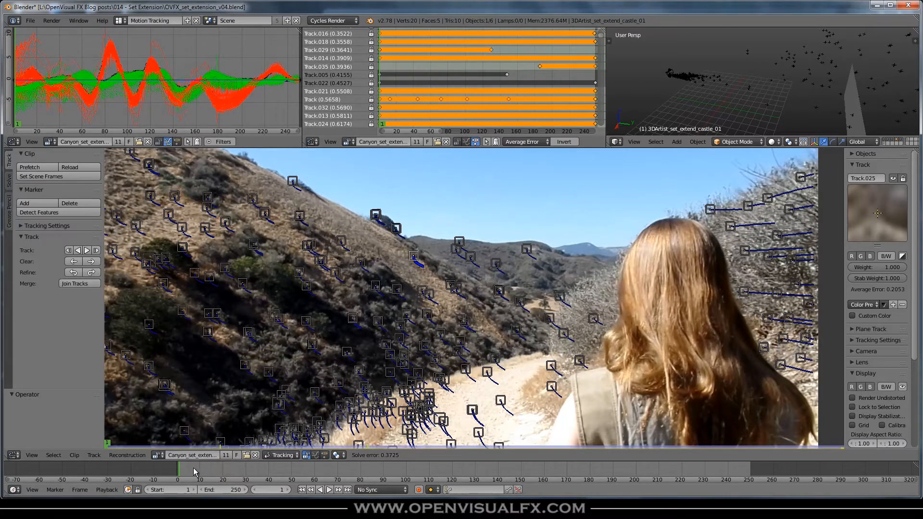
Play back the wider shot to review the hillside motion and return to frame 1
{"action": "key", "text": "alt+a"}
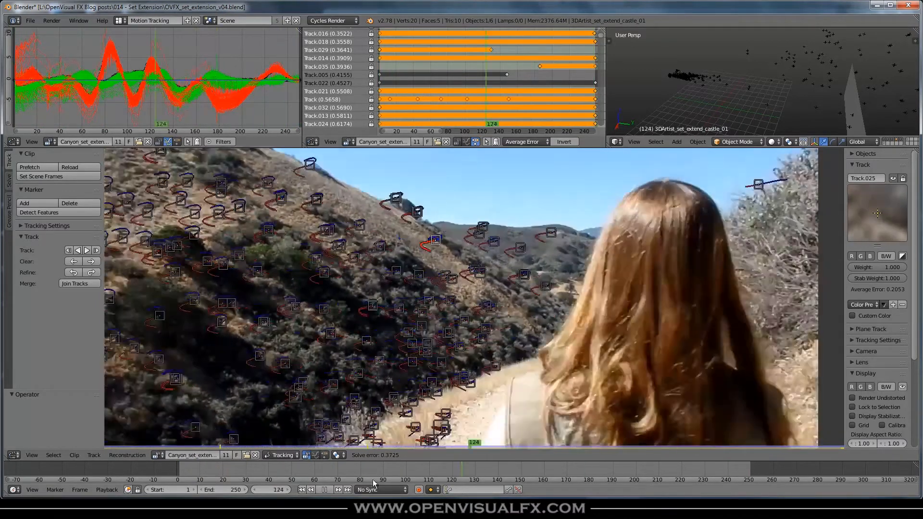
{"action": "key", "text": "alt+a"}
{"action": "key", "text": "alt+a"}
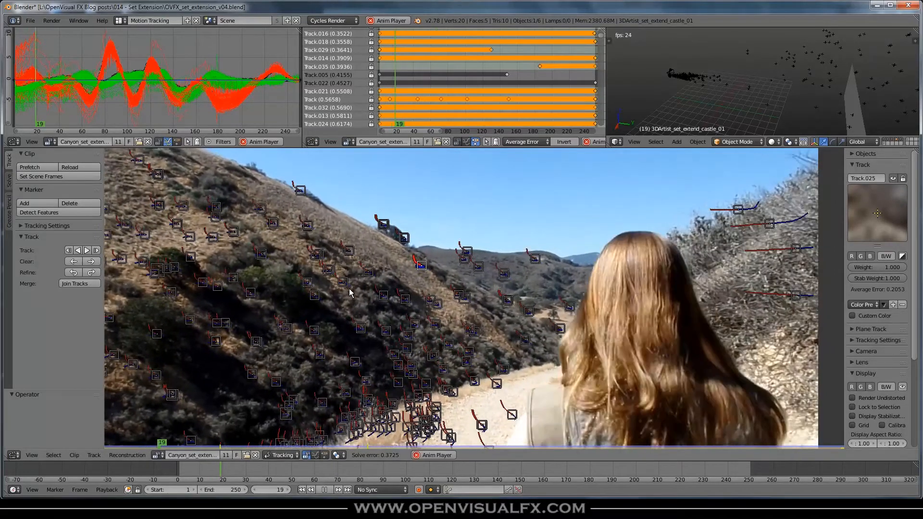
{"action": "key", "text": "alt+a"}
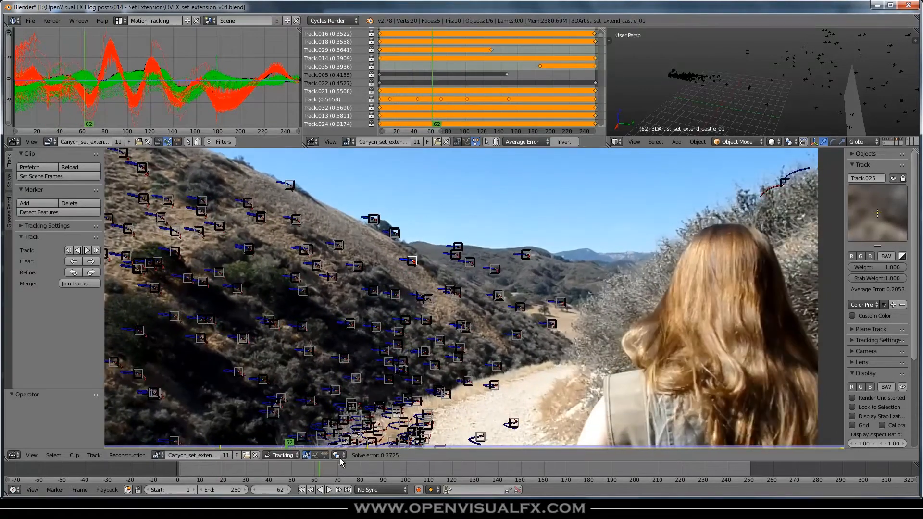
{"action": "left_click_drag", "start_coordinate": [319, 467], "coordinate": [169, 479]}
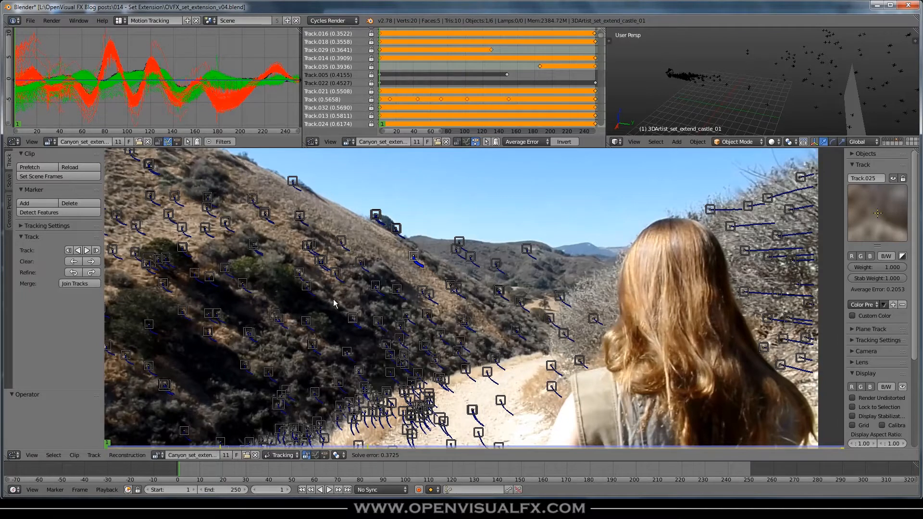
Put the clip editor in Mask mode and create a new mask named "far hillside"
{"action": "key", "text": "Tab"}
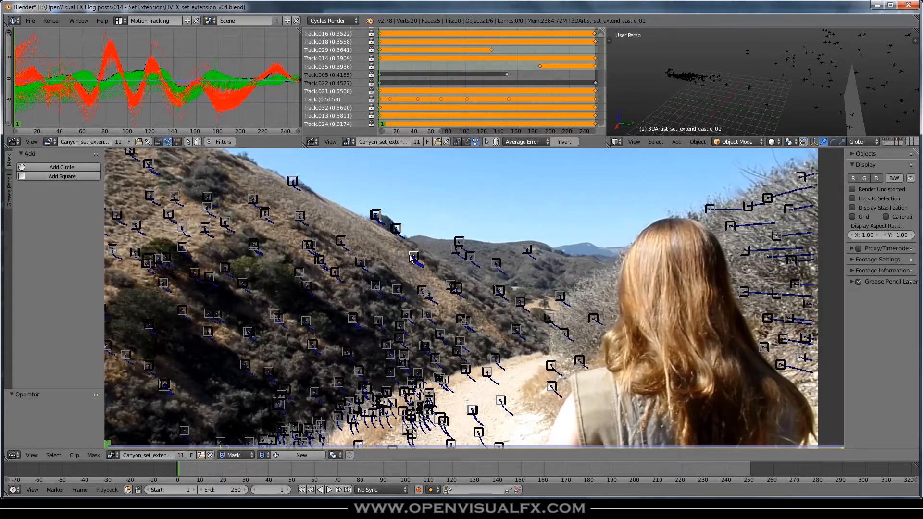
{"action": "middle_click_drag", "start_coordinate": [416, 252], "coordinate": [432, 295], "text": "ctrl"}
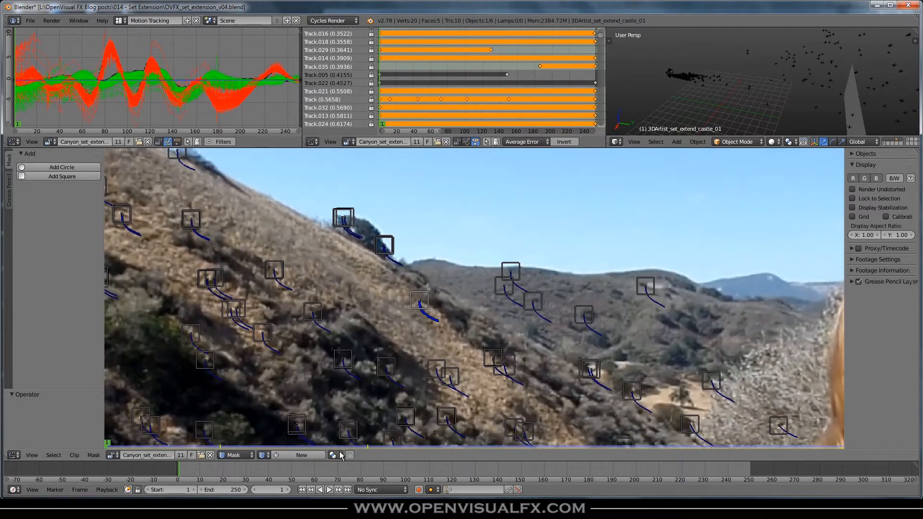
{"action": "left_click", "coordinate": [307, 455]}
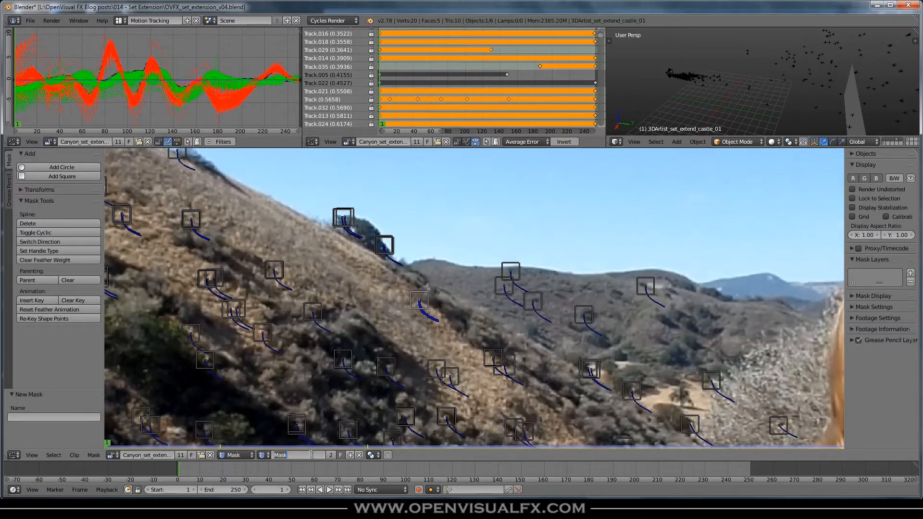
{"action": "type", "text": "far hillside"}
{"action": "key", "text": "Return"}
Play the clip, return to frame 1, and draw a closed mask spline around the ridge bush and the sunlit slope below it
{"action": "key", "text": "alt+a"}
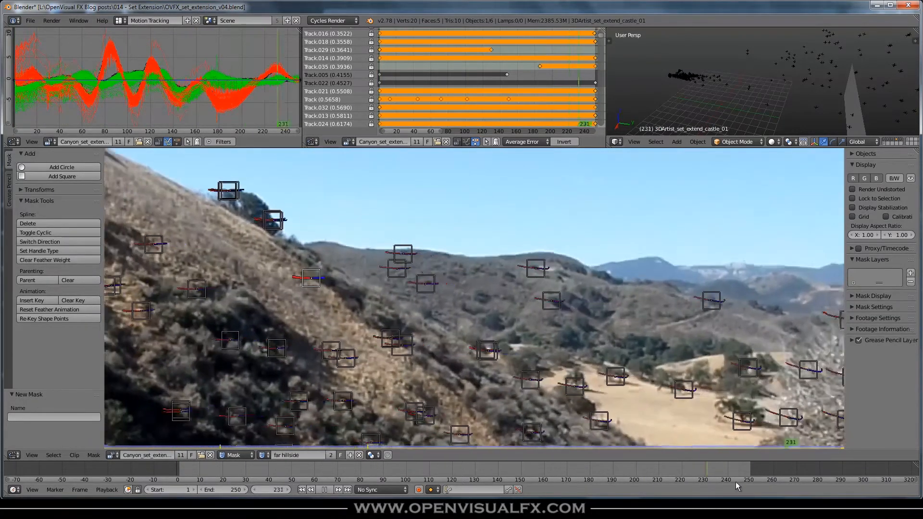
{"action": "key", "text": "Escape"}
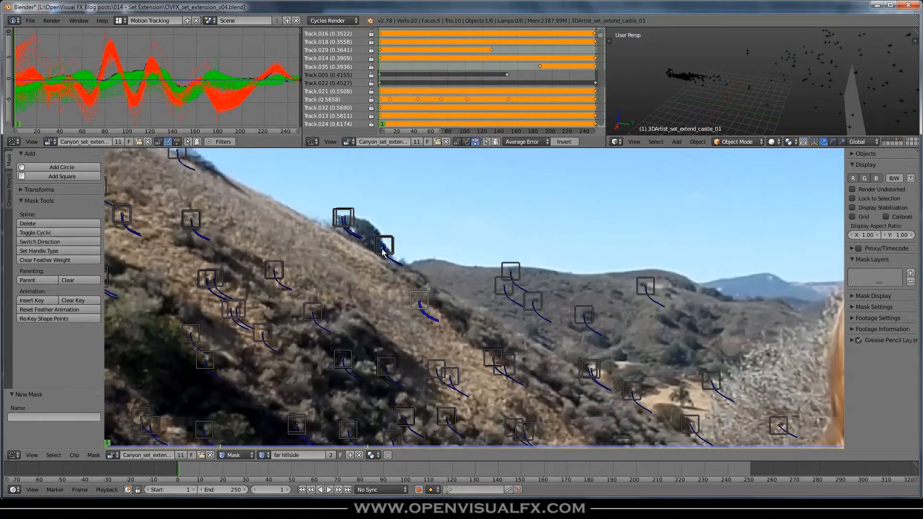
{"action": "left_click", "coordinate": [369, 220], "text": "ctrl"}
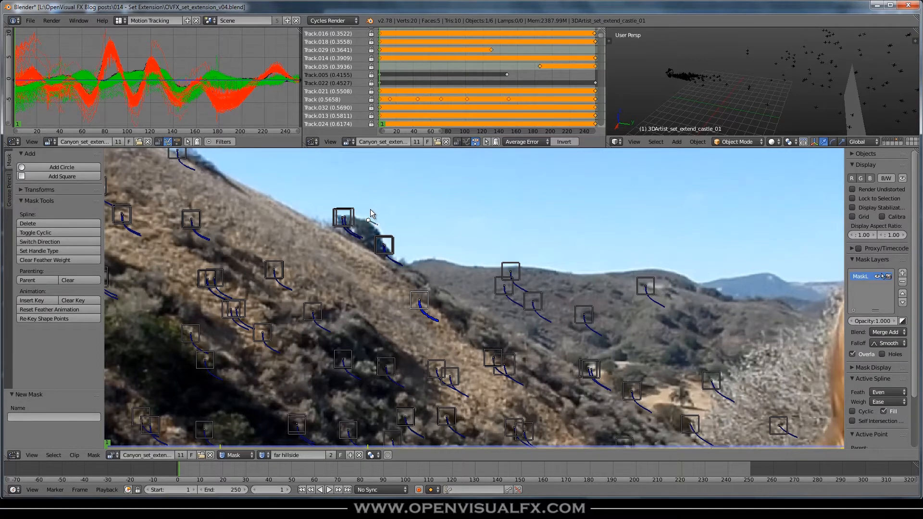
{"action": "left_click_drag", "start_coordinate": [350, 206], "coordinate": [354, 214], "text": "ctrl"}
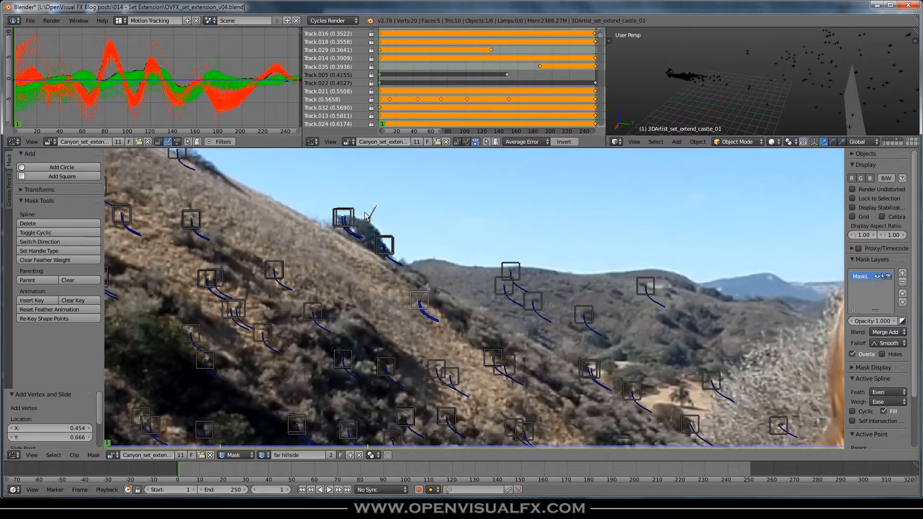
{"action": "left_click", "coordinate": [316, 277], "text": "ctrl"}
{"action": "left_click", "coordinate": [430, 361], "text": "ctrl"}
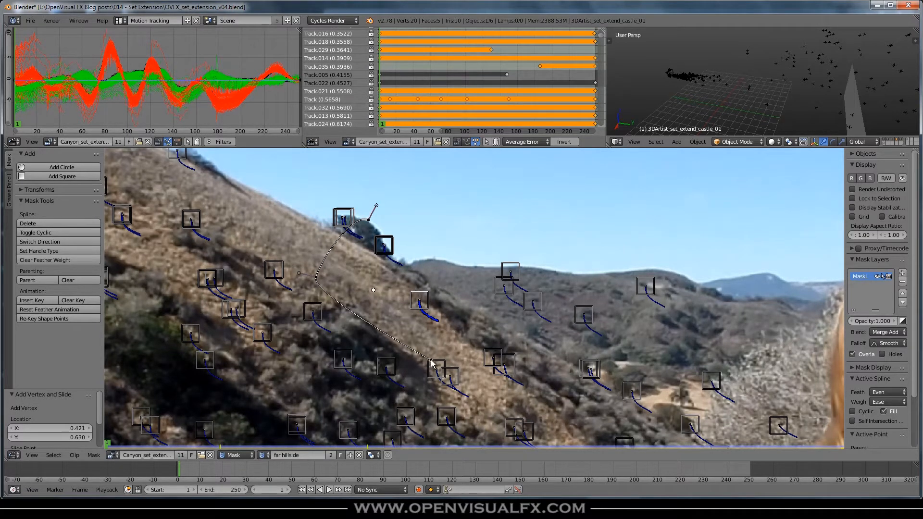
{"action": "left_click", "coordinate": [468, 302], "text": "ctrl"}
{"action": "left_click", "coordinate": [417, 272], "text": "ctrl"}
{"action": "left_click", "coordinate": [385, 256], "text": "ctrl"}
{"action": "mouse_move", "coordinate": [383, 254]}
{"action": "left_mouse_down", "text": "ctrl"}
{"action": "mouse_move", "coordinate": [375, 232]}
{"action": "mouse_move", "coordinate": [380, 242]}
{"action": "left_mouse_up", "text": "ctrl"}
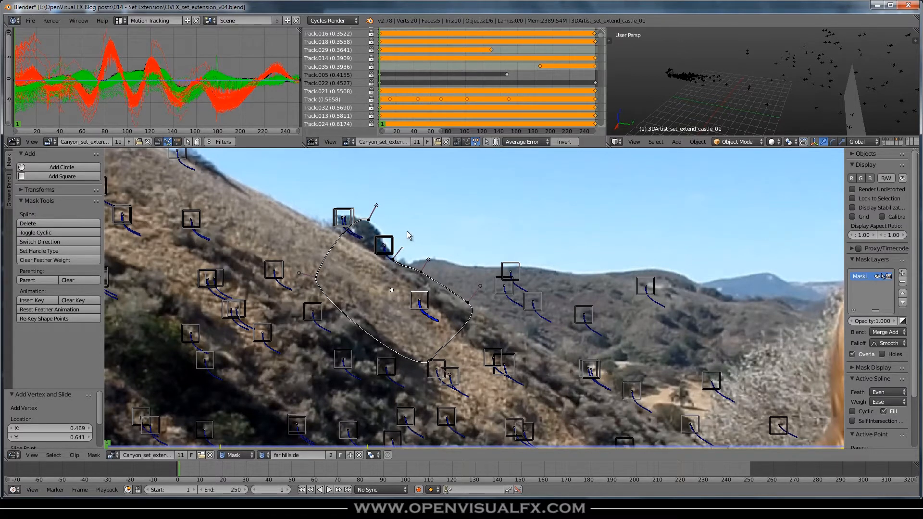
{"action": "key", "text": "alt+c"}
Fine-tune the spline along the ridge and extend its inner points farther out over the hillside
{"action": "scroll", "coordinate": [395, 278], "scroll_direction": "up", "scroll_amount": 2}
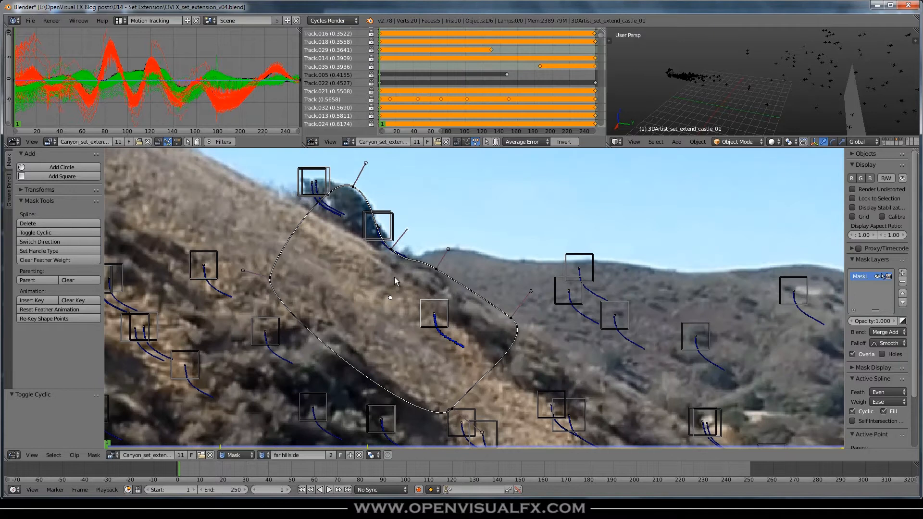
{"action": "mouse_move", "coordinate": [433, 272]}
{"action": "left_mouse_down"}
{"action": "mouse_move", "coordinate": [435, 264]}
{"action": "mouse_move", "coordinate": [435, 277]}
{"action": "left_mouse_up"}
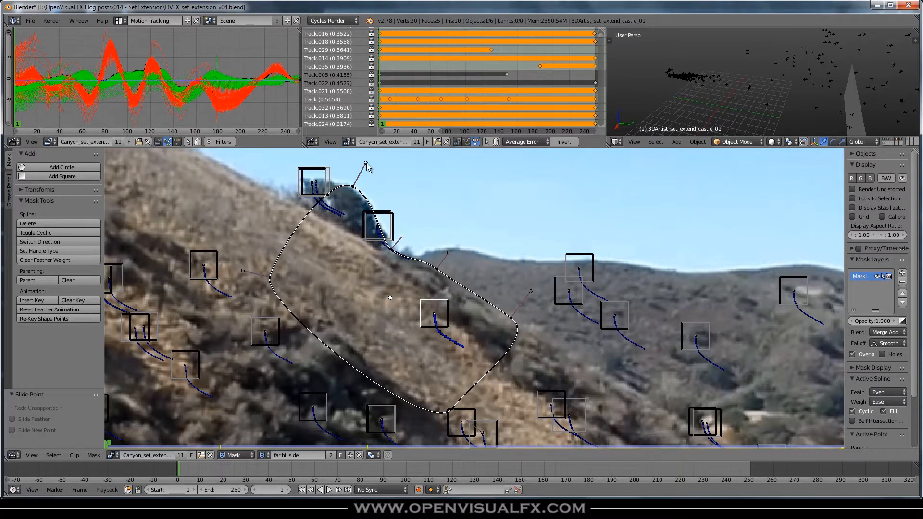
{"action": "left_click_drag", "start_coordinate": [354, 187], "coordinate": [363, 161]}
{"action": "left_click_drag", "start_coordinate": [511, 318], "coordinate": [514, 322]}
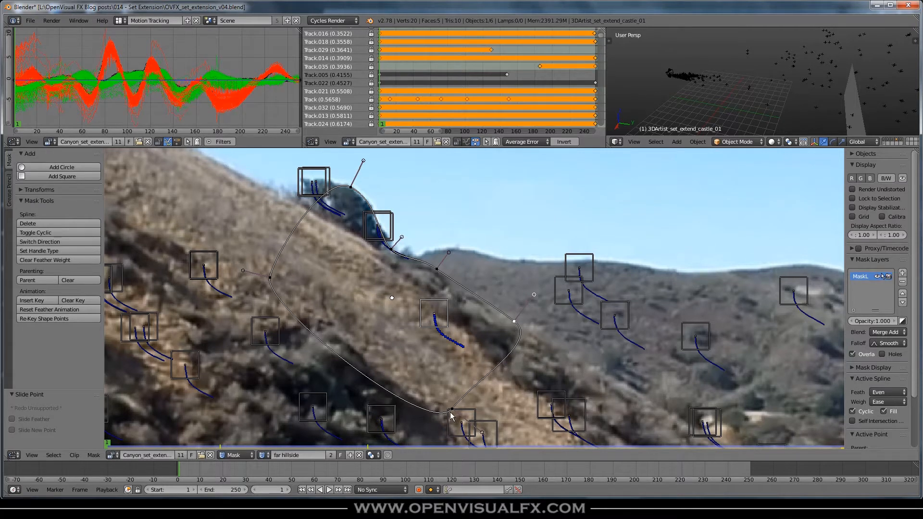
{"action": "mouse_move", "coordinate": [452, 410]}
{"action": "left_mouse_down"}
{"action": "mouse_move", "coordinate": [470, 433]}
{"action": "mouse_move", "coordinate": [453, 424]}
{"action": "left_mouse_up"}
{"action": "left_click_drag", "start_coordinate": [269, 280], "coordinate": [252, 279]}
Try extending the hillside spline with a loop of extra points across the distant hills and sky
{"action": "scroll", "coordinate": [287, 258], "scroll_direction": "down", "scroll_amount": 4}
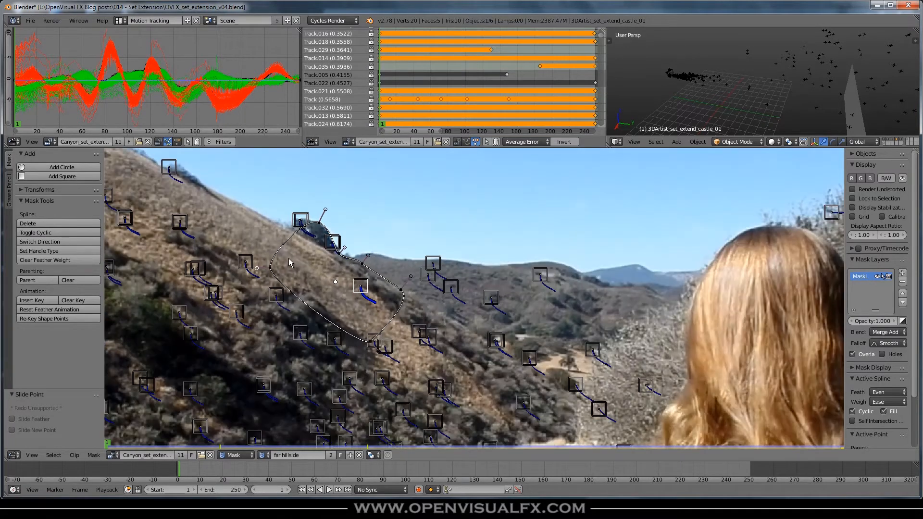
{"action": "middle_click_drag", "start_coordinate": [340, 283], "coordinate": [354, 264]}
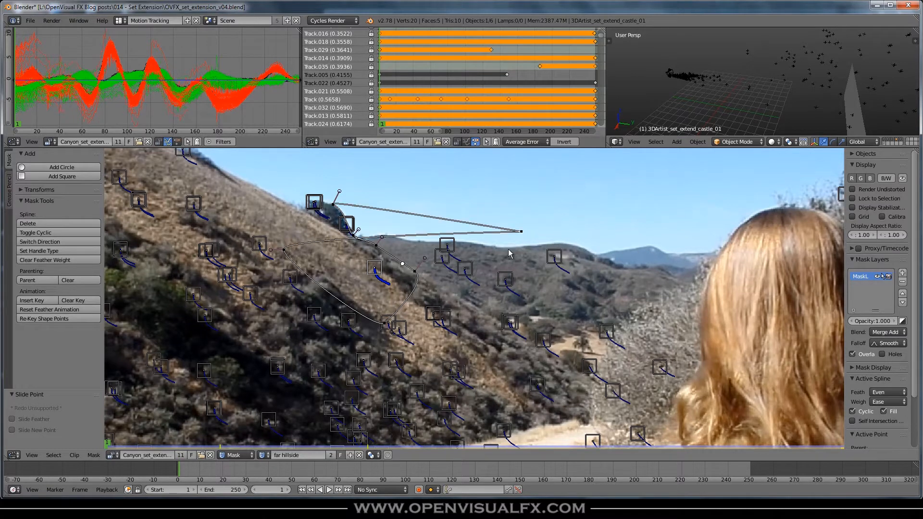
{"action": "left_click", "coordinate": [521, 231], "text": "ctrl"}
{"action": "left_click", "coordinate": [515, 291], "text": "ctrl"}
{"action": "left_click", "coordinate": [566, 316], "text": "ctrl"}
{"action": "left_click", "coordinate": [617, 267], "text": "ctrl"}
{"action": "left_click", "coordinate": [638, 209], "text": "ctrl"}
{"action": "left_click", "coordinate": [605, 188], "text": "ctrl"}
{"action": "left_click", "coordinate": [540, 198], "text": "ctrl"}
{"action": "left_click", "coordinate": [527, 225], "text": "ctrl"}
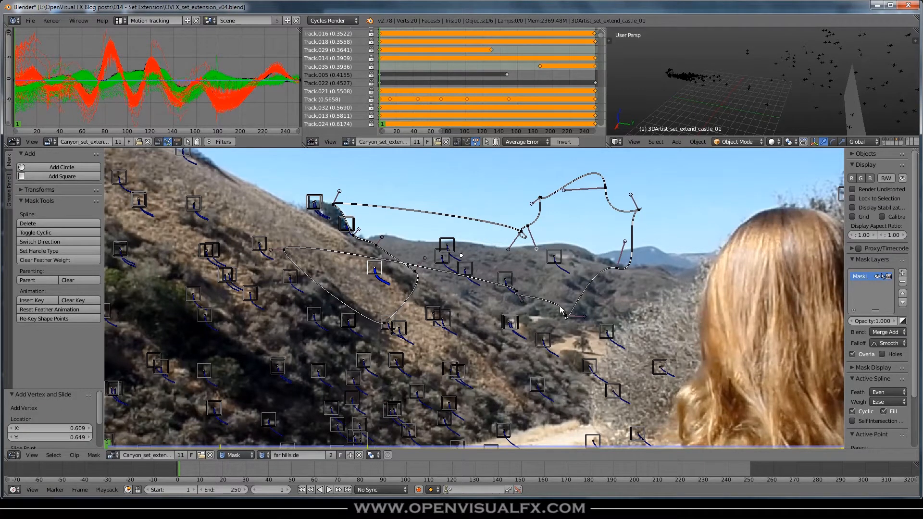
Undo the extra spline points placed over the distant hills and sky
{"action": "key", "text": "ctrl+z"}
{"action": "key", "text": "ctrl+z"}
{"action": "key", "text": "ctrl+z"}
{"action": "key", "text": "ctrl+z"}
{"action": "key", "text": "ctrl+z"}
{"action": "key", "text": "ctrl+z"}
{"action": "key", "text": "ctrl+z"}
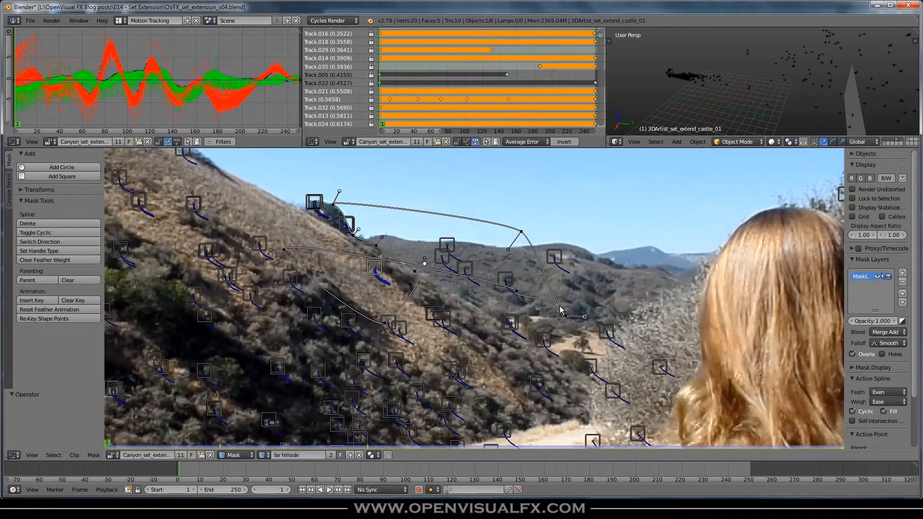
{"action": "key", "text": "ctrl+z"}
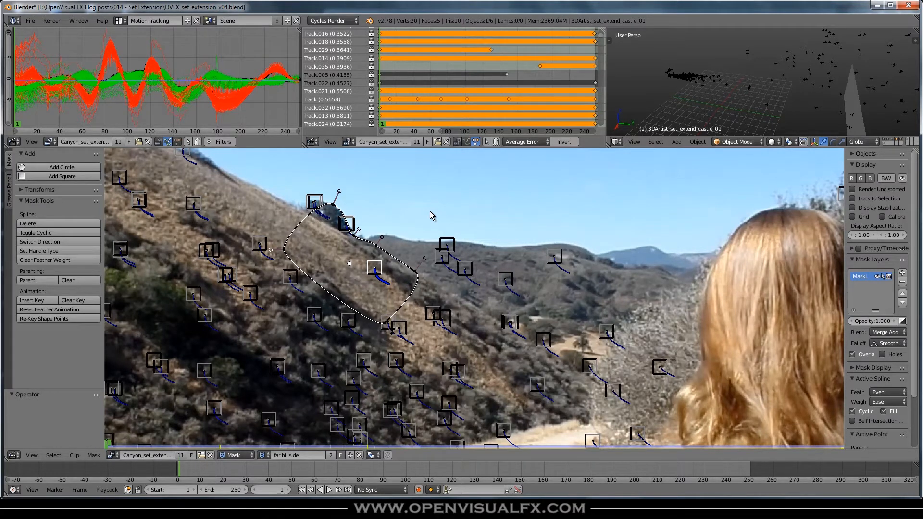
Add three mask points along the ridge edge downhill from the bush and fit the curve closely to the slope outline
{"action": "scroll", "coordinate": [384, 258], "scroll_direction": "up", "scroll_amount": 1}
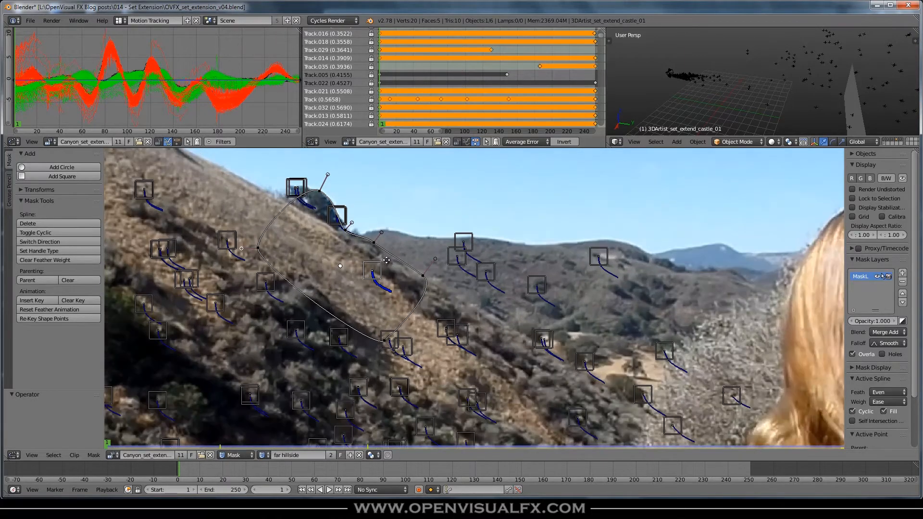
{"action": "middle_click_drag", "start_coordinate": [387, 260], "coordinate": [409, 286]}
{"action": "scroll", "coordinate": [395, 291], "scroll_direction": "up", "scroll_amount": 3}
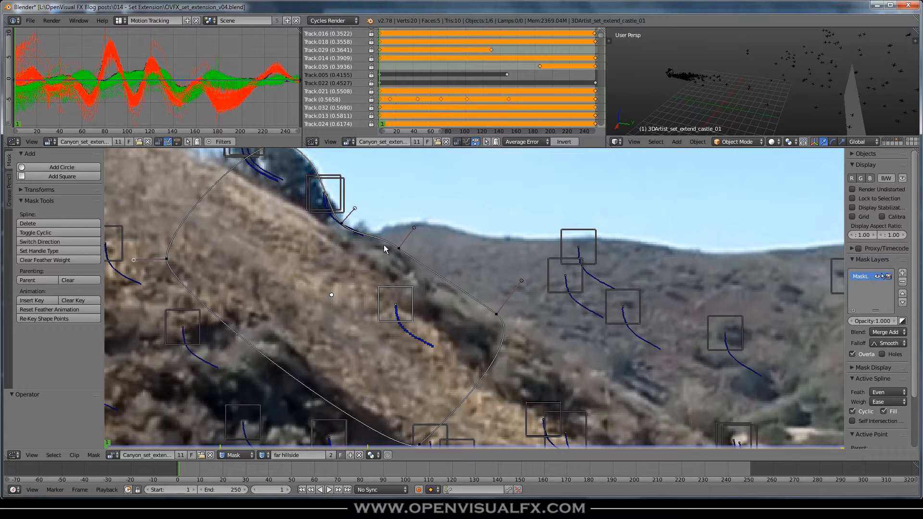
{"action": "left_click", "coordinate": [430, 269], "text": "ctrl"}
{"action": "mouse_move", "coordinate": [435, 269]}
{"action": "left_mouse_down"}
{"action": "mouse_move", "coordinate": [440, 253]}
{"action": "mouse_move", "coordinate": [422, 270]}
{"action": "left_mouse_up"}
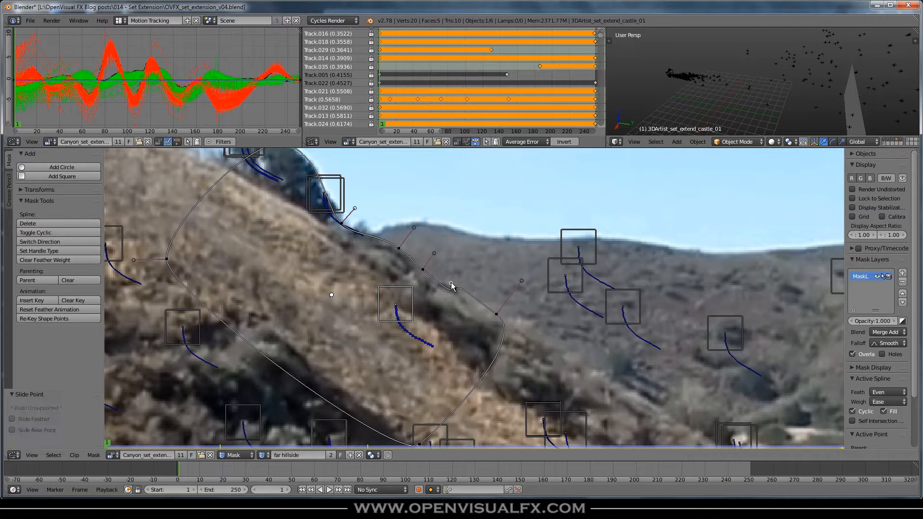
{"action": "left_click", "coordinate": [455, 290], "text": "ctrl"}
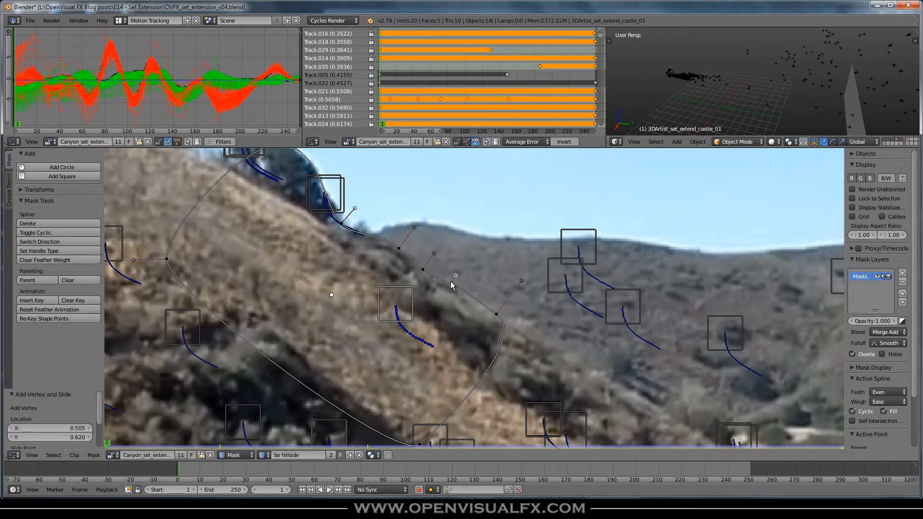
{"action": "left_click", "coordinate": [452, 285]}
{"action": "left_click", "coordinate": [470, 298]}
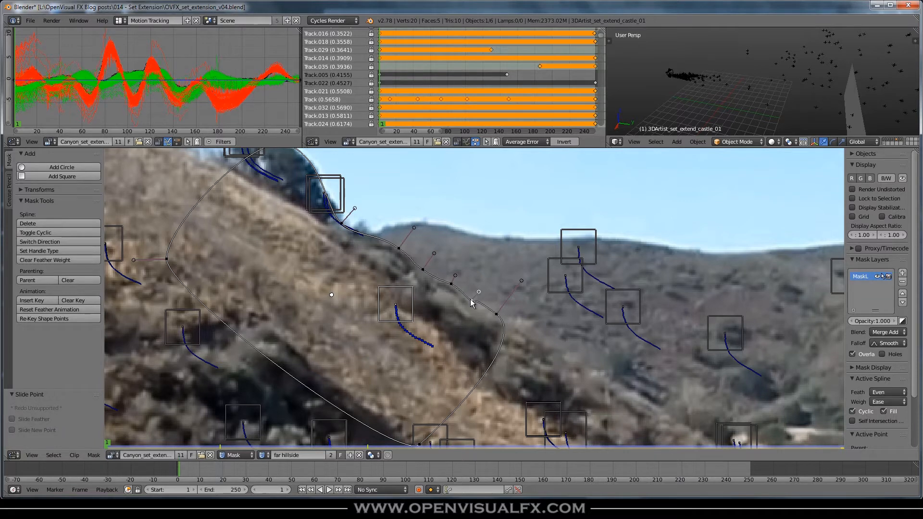
{"action": "left_click_drag", "start_coordinate": [479, 289], "coordinate": [503, 319]}
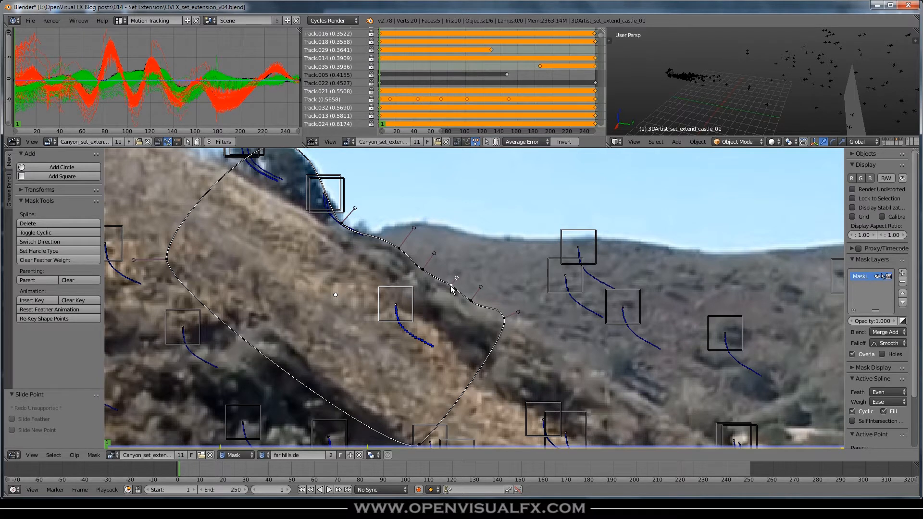
{"action": "left_click", "coordinate": [423, 270]}
{"action": "left_click_drag", "start_coordinate": [435, 255], "coordinate": [435, 258]}
Add mask points down the outer edge of the bush and on the ridge just below it
{"action": "middle_click_drag", "start_coordinate": [327, 223], "coordinate": [402, 284]}
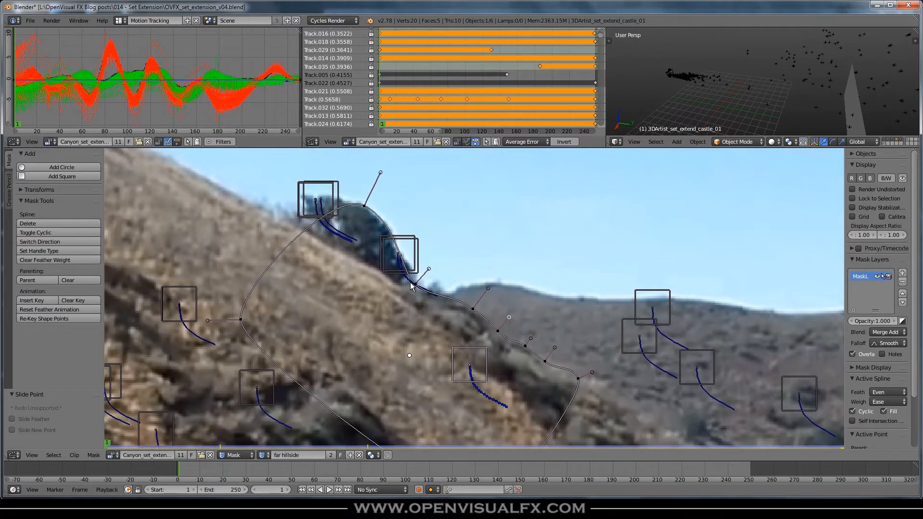
{"action": "left_click", "coordinate": [388, 227], "text": "ctrl"}
{"action": "left_click_drag", "start_coordinate": [399, 234], "coordinate": [395, 240]}
{"action": "left_click_drag", "start_coordinate": [401, 260], "coordinate": [409, 256], "text": "ctrl"}
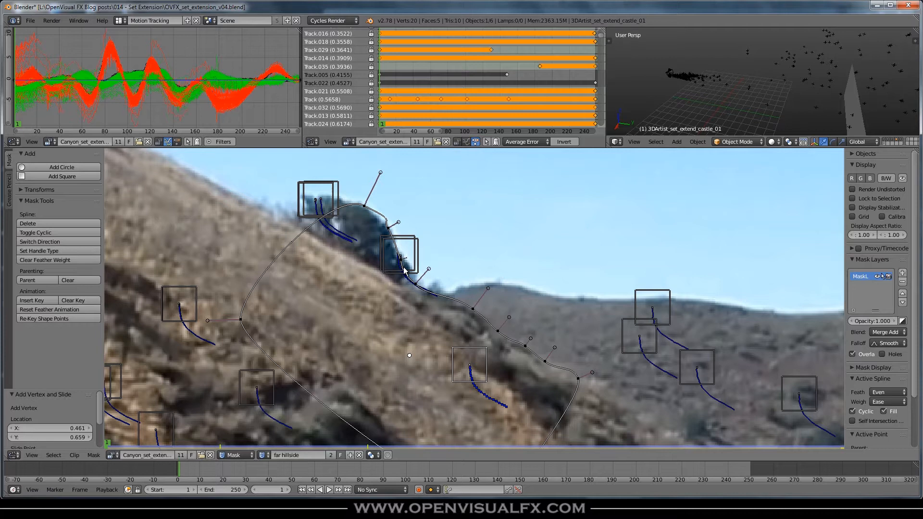
{"action": "left_click_drag", "start_coordinate": [440, 295], "coordinate": [447, 298], "text": "ctrl"}
{"action": "left_click", "coordinate": [447, 300]}
{"action": "mouse_move", "coordinate": [448, 297]}
{"action": "left_mouse_down"}
{"action": "mouse_move", "coordinate": [481, 296]}
{"action": "mouse_move", "coordinate": [472, 309]}
{"action": "mouse_move", "coordinate": [446, 299]}
{"action": "left_mouse_up"}
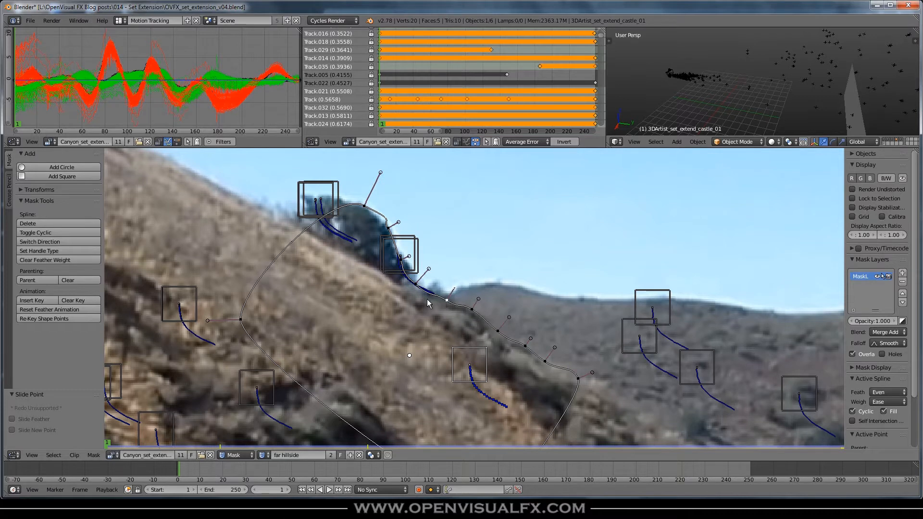
Adjust the handles and position of the points around the bush so the curve follows its outline
{"action": "left_click_drag", "start_coordinate": [428, 268], "coordinate": [423, 274]}
{"action": "left_click_drag", "start_coordinate": [397, 223], "coordinate": [393, 240]}
{"action": "left_click_drag", "start_coordinate": [380, 173], "coordinate": [383, 180]}
{"action": "left_click_drag", "start_coordinate": [403, 261], "coordinate": [407, 262]}
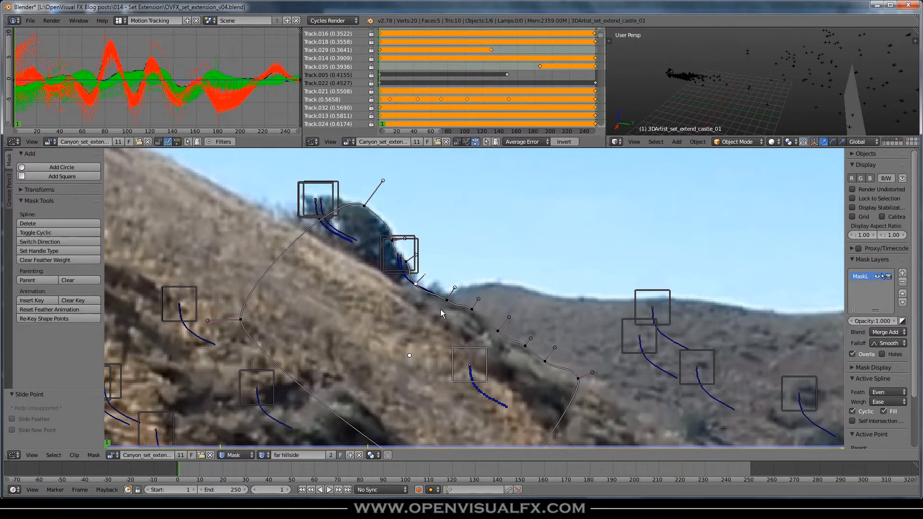
Widen the mask properties area and view the handle type options for the mask point on the inner sunlit slope
{"action": "scroll", "coordinate": [480, 317], "scroll_direction": "down", "scroll_amount": 2}
{"action": "middle_click_drag", "start_coordinate": [472, 330], "coordinate": [441, 289]}
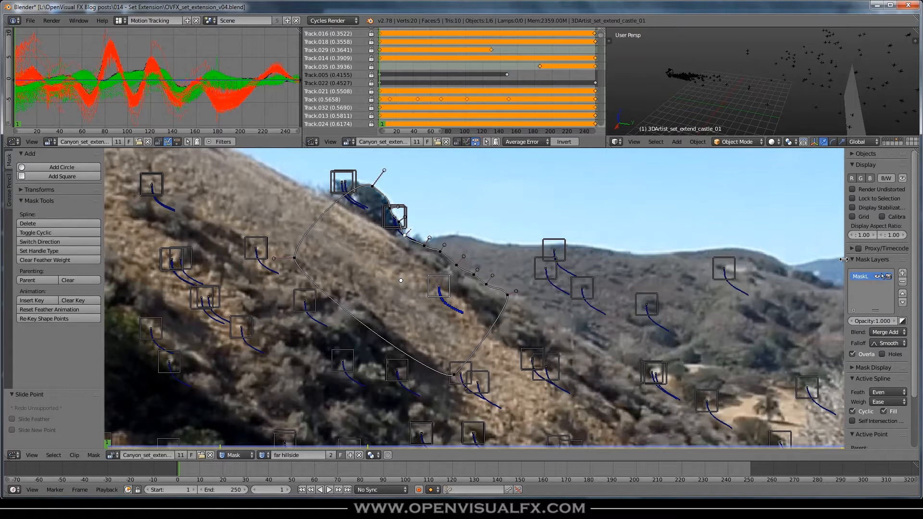
{"action": "left_click_drag", "start_coordinate": [844, 259], "coordinate": [816, 260]}
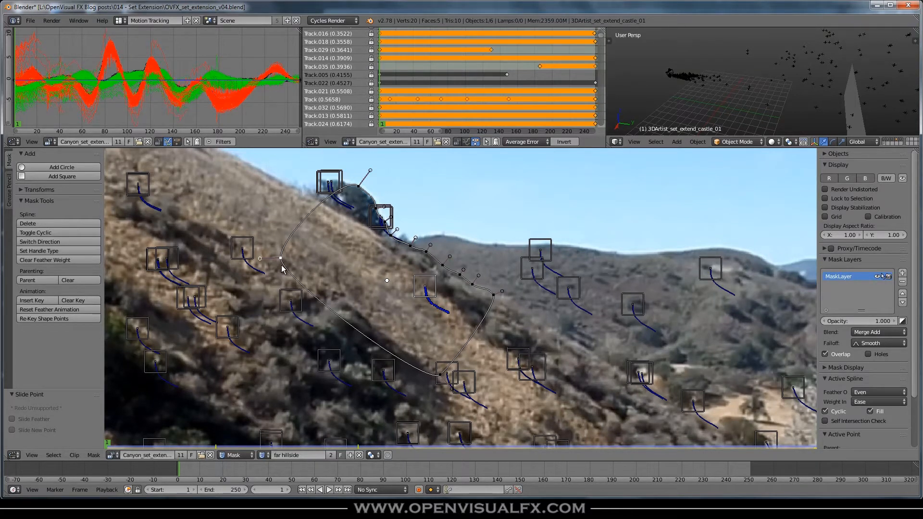
{"action": "key", "text": "v"}
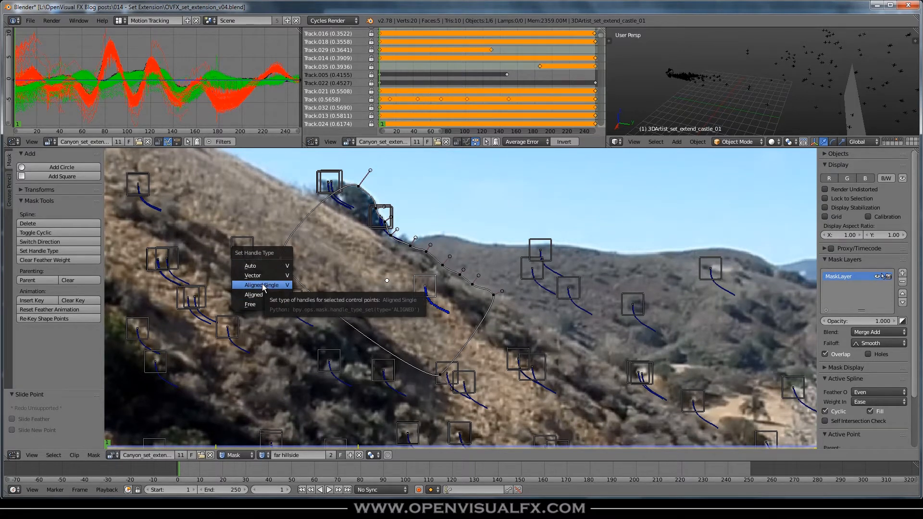
{"action": "left_click", "coordinate": [263, 287]}
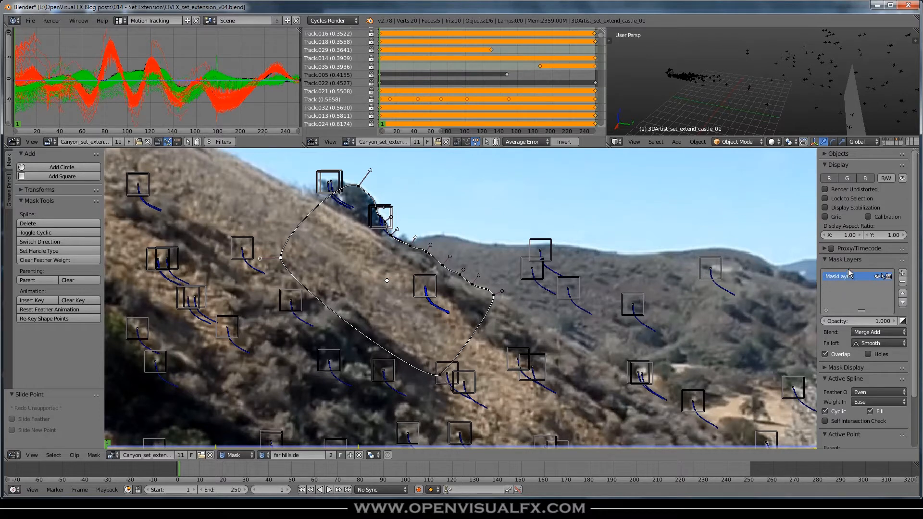
Toggle the mask layer's visibility and selectability off and back on
{"action": "left_click", "coordinate": [877, 276]}
{"action": "left_click", "coordinate": [877, 276]}
{"action": "left_click", "coordinate": [877, 276]}
{"action": "left_click", "coordinate": [877, 276]}
{"action": "left_click", "coordinate": [883, 278]}
{"action": "left_click", "coordinate": [884, 278]}
Check the mask points around the bush and rename the mask layer to "hillside slope 1"
{"action": "scroll", "coordinate": [388, 227], "scroll_direction": "up", "scroll_amount": 2}
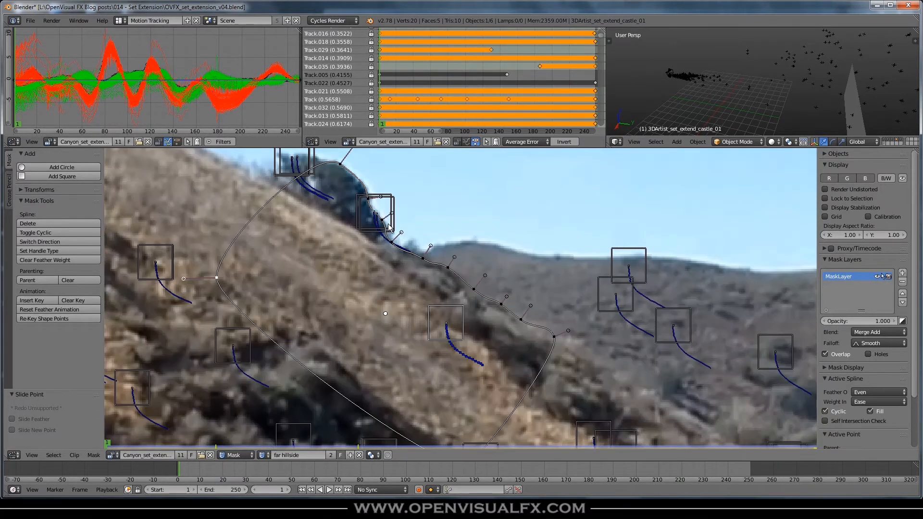
{"action": "left_click", "coordinate": [368, 200]}
{"action": "scroll", "coordinate": [447, 276], "scroll_direction": "down", "scroll_amount": 2}
{"action": "scroll", "coordinate": [447, 275], "scroll_direction": "down", "scroll_amount": 1}
{"action": "double_click", "coordinate": [841, 279]}
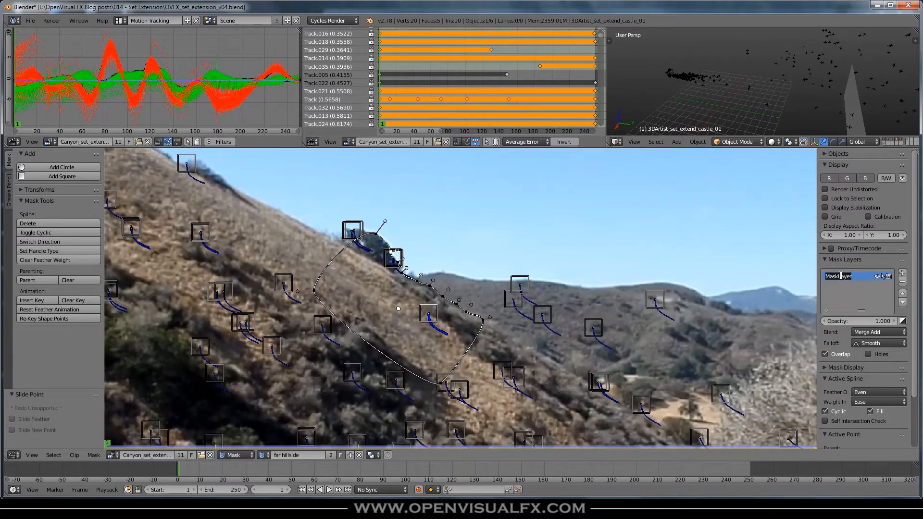
{"action": "type", "text": "hillside slope 1"}
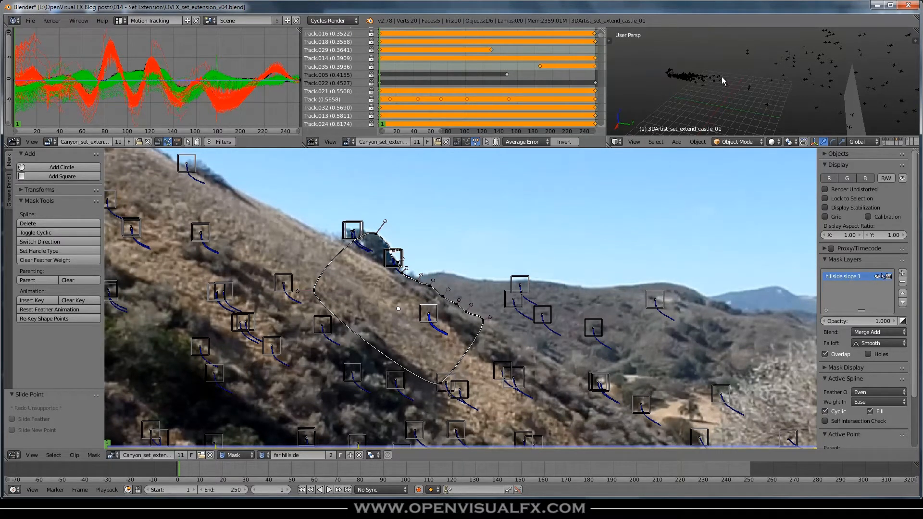
Change the 3D view area into a Dope Sheet set to Mask mode
{"action": "left_click", "coordinate": [616, 142]}
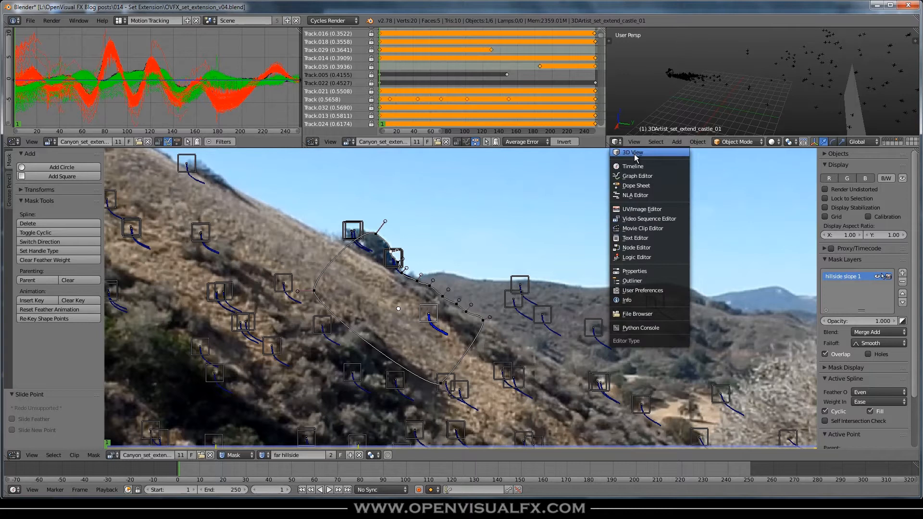
{"action": "left_click", "coordinate": [635, 186]}
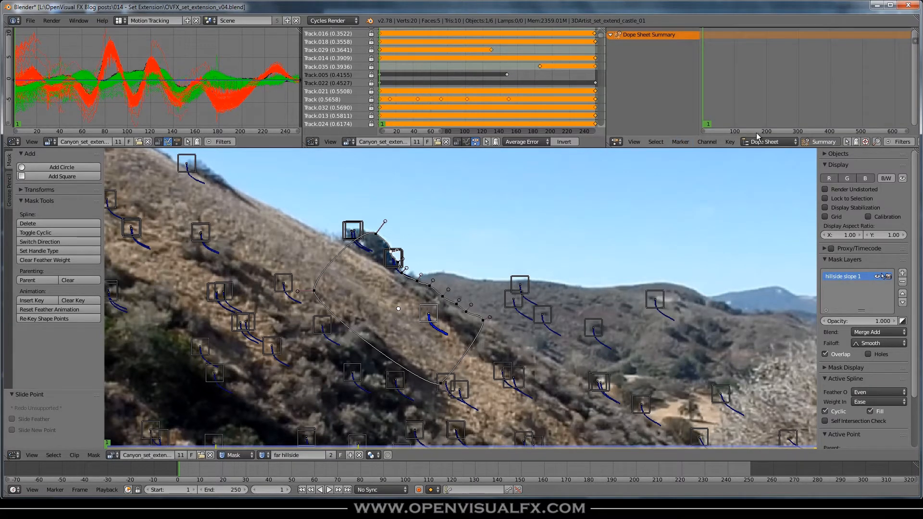
{"action": "left_click", "coordinate": [766, 143]}
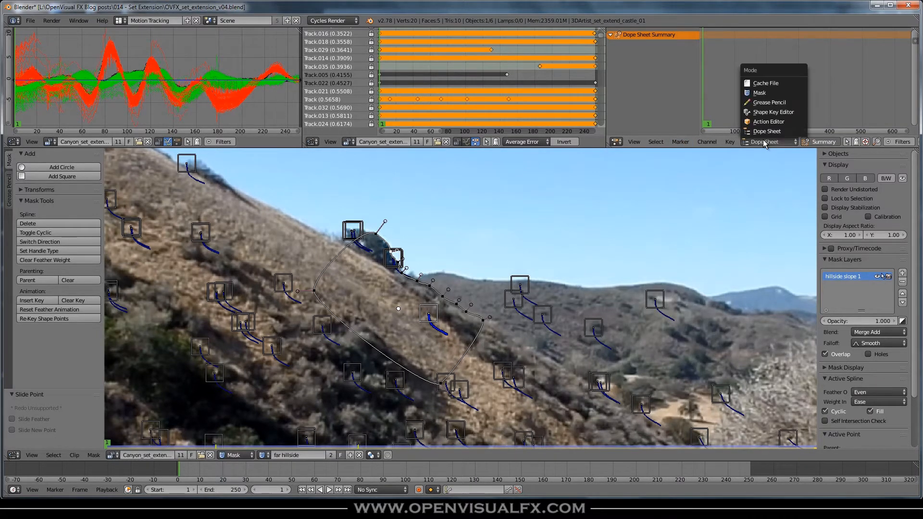
{"action": "left_click", "coordinate": [764, 98]}
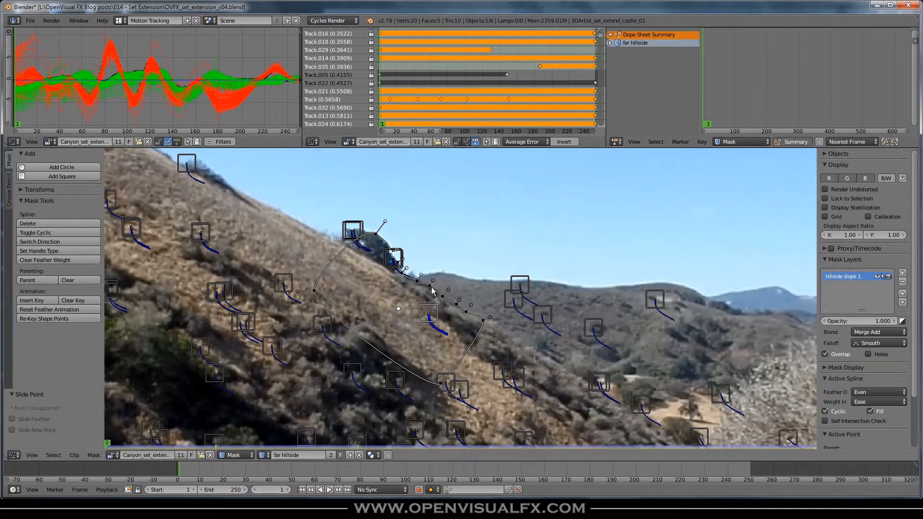
Expand the far hillside mask's channels and insert a shape key at frame 1 for all points of the slope mask
{"action": "left_click", "coordinate": [610, 43]}
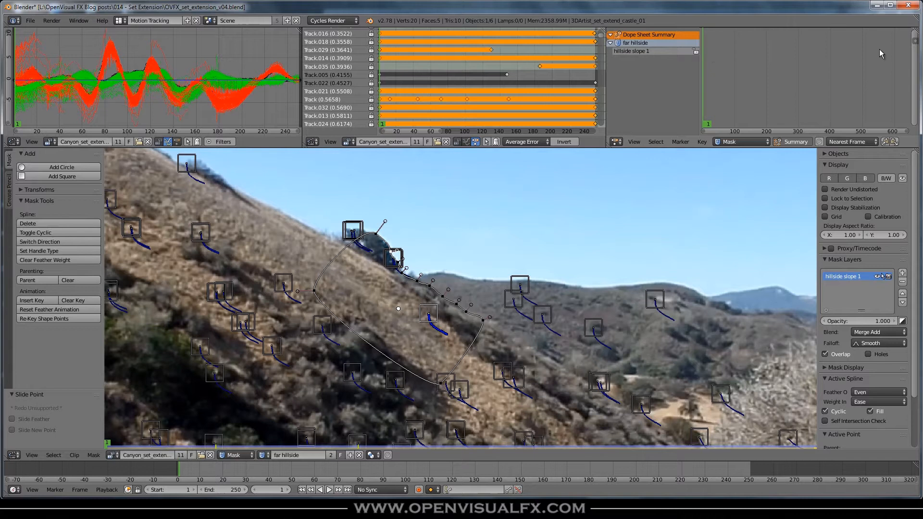
{"action": "middle_click_drag", "start_coordinate": [453, 339], "coordinate": [449, 326]}
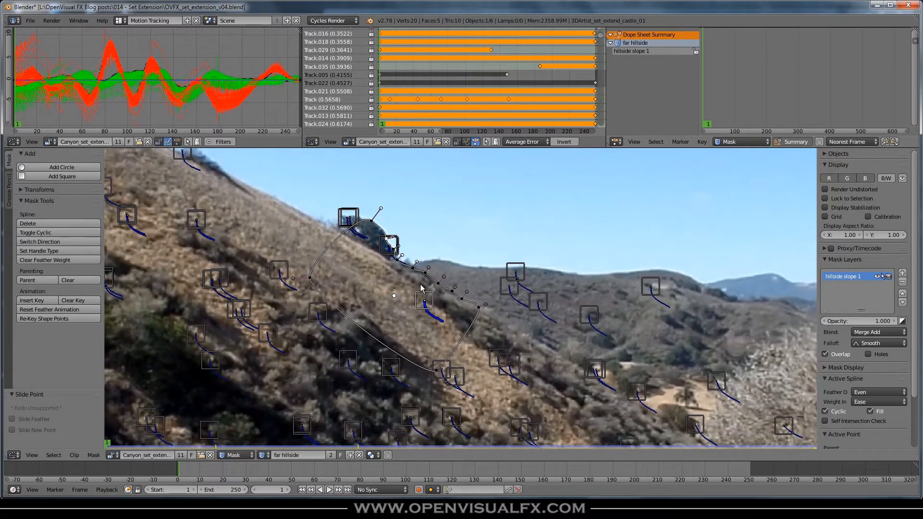
{"action": "key", "text": "a"}
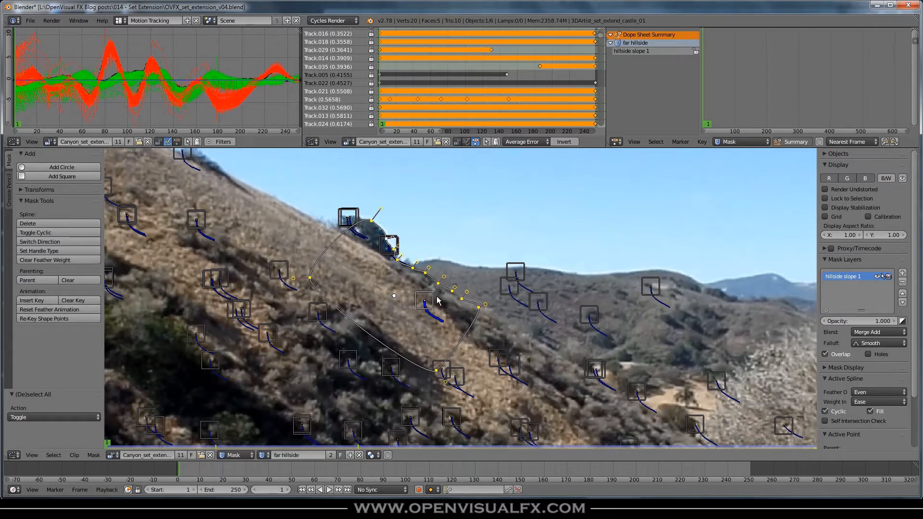
{"action": "key", "text": "i"}
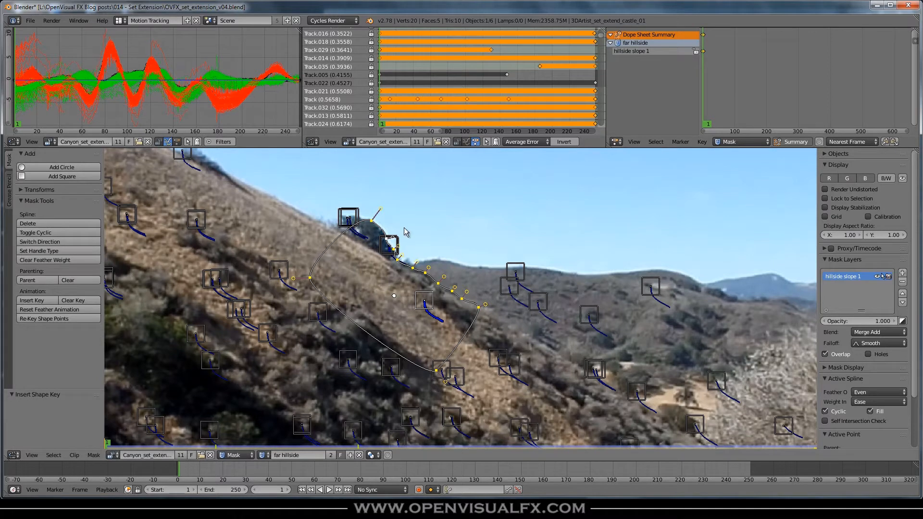
Save the project as the incremented version OVFX_set_extension_v05.blend in the 014 - Set Extension folder
{"action": "left_click", "coordinate": [29, 20]}
{"action": "left_click", "coordinate": [53, 99]}
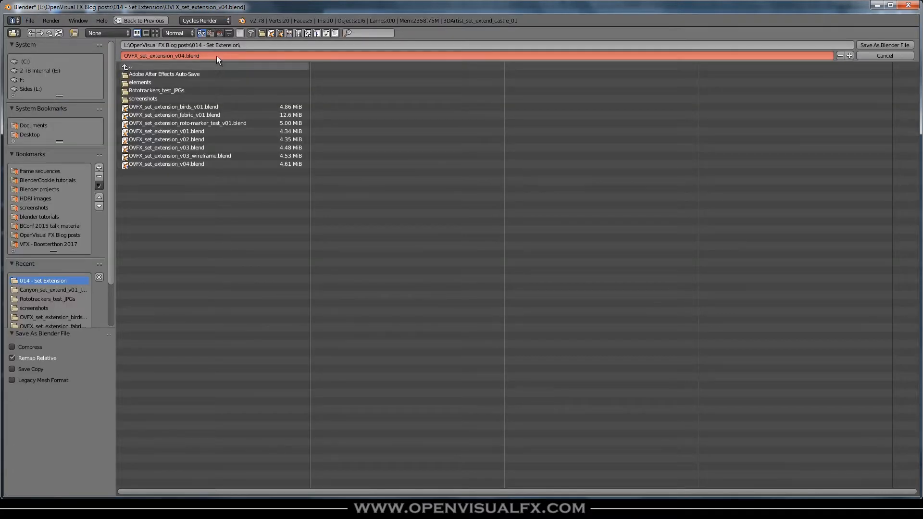
{"action": "left_click", "coordinate": [849, 55]}
{"action": "left_click", "coordinate": [877, 44]}
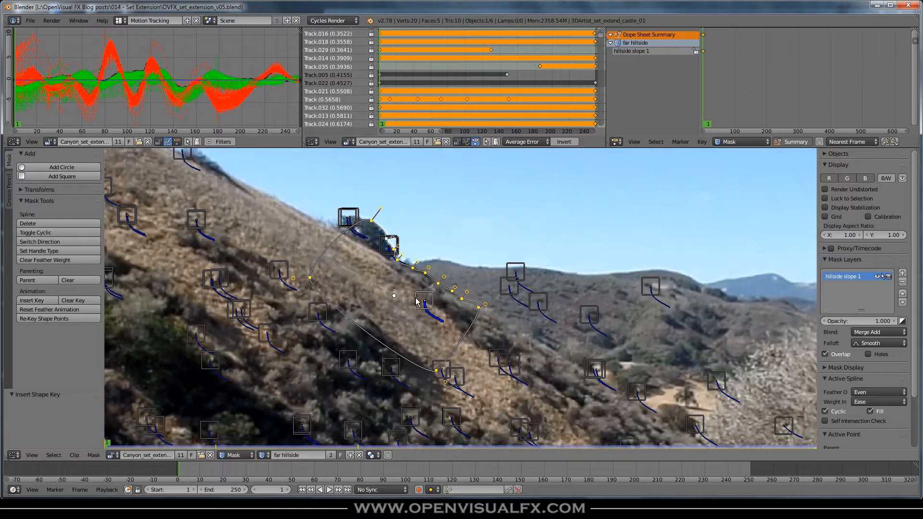
Play back the footage to check the mask against the moving hillside, and return to frame 1
{"action": "key", "text": "alt+a"}
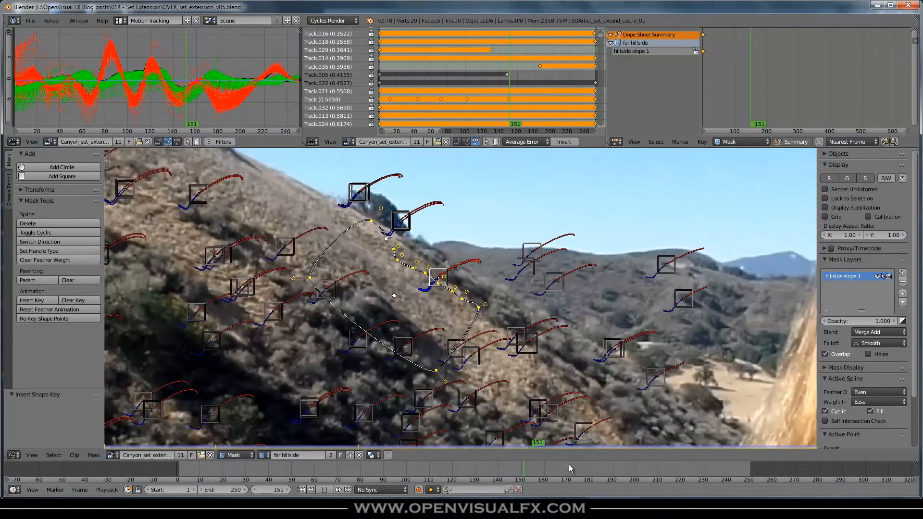
{"action": "left_click_drag", "start_coordinate": [569, 464], "coordinate": [161, 476]}
{"action": "key", "text": "Escape"}
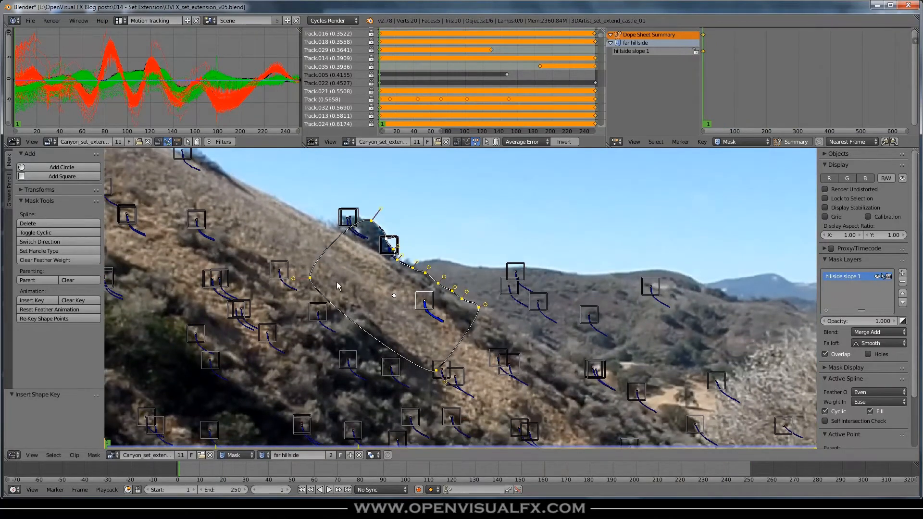
Select only the track marker on the sunlit slope inside the mask and parent all the mask points to it
{"action": "key", "text": "Tab"}
{"action": "key", "text": "a"}
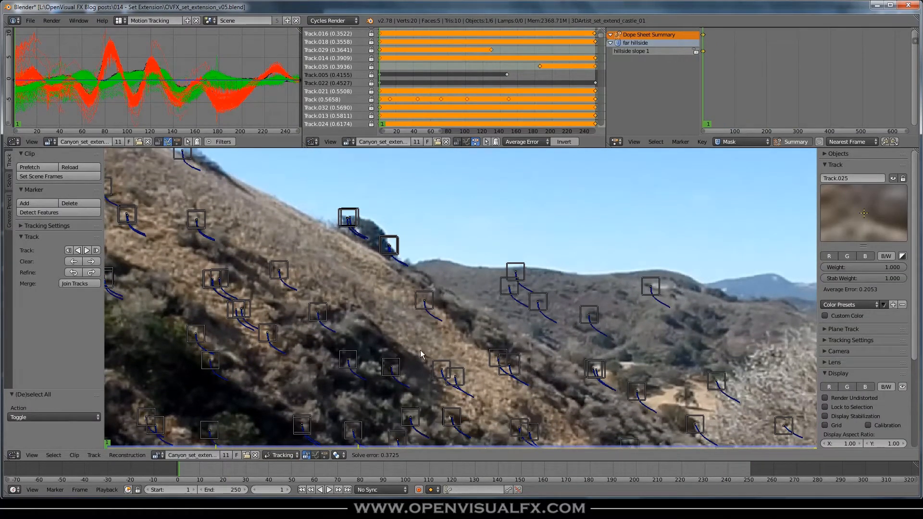
{"action": "key", "text": "a"}
{"action": "key", "text": "a"}
{"action": "key", "text": "a"}
{"action": "key", "text": "a"}
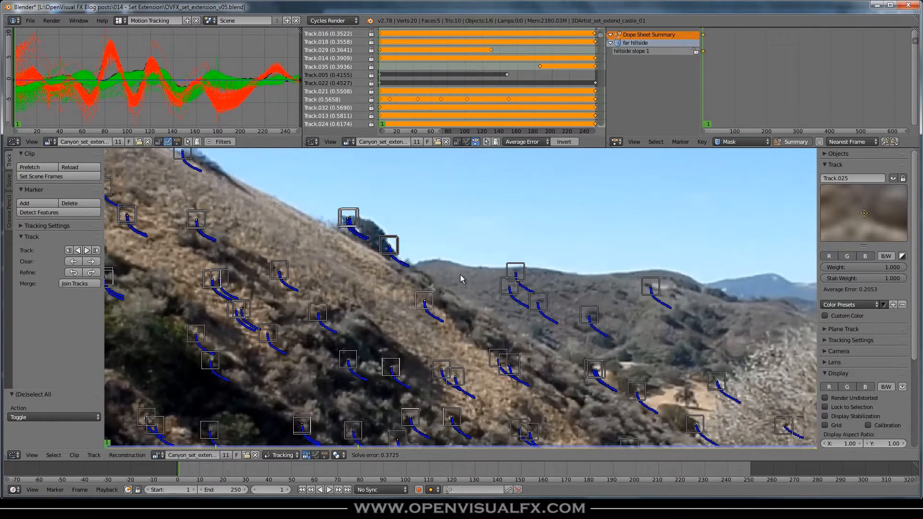
{"action": "left_click", "coordinate": [431, 298]}
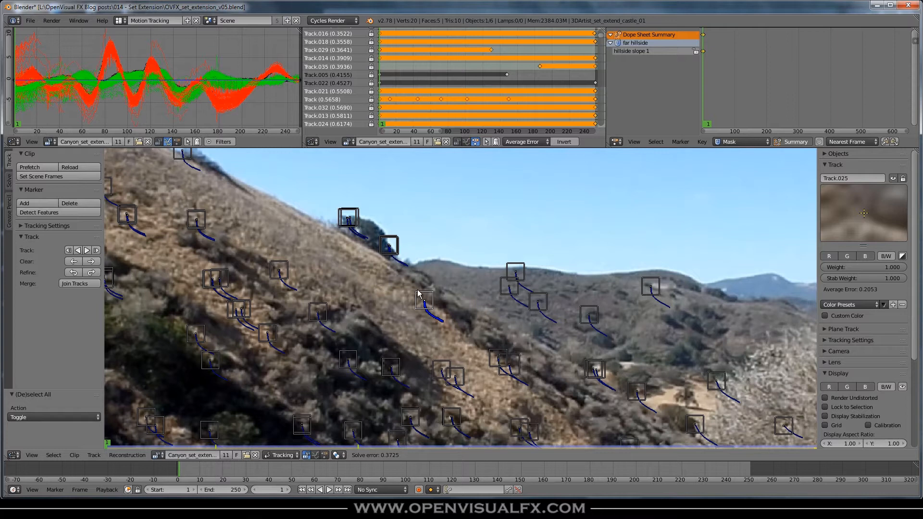
{"action": "key", "text": "Tab"}
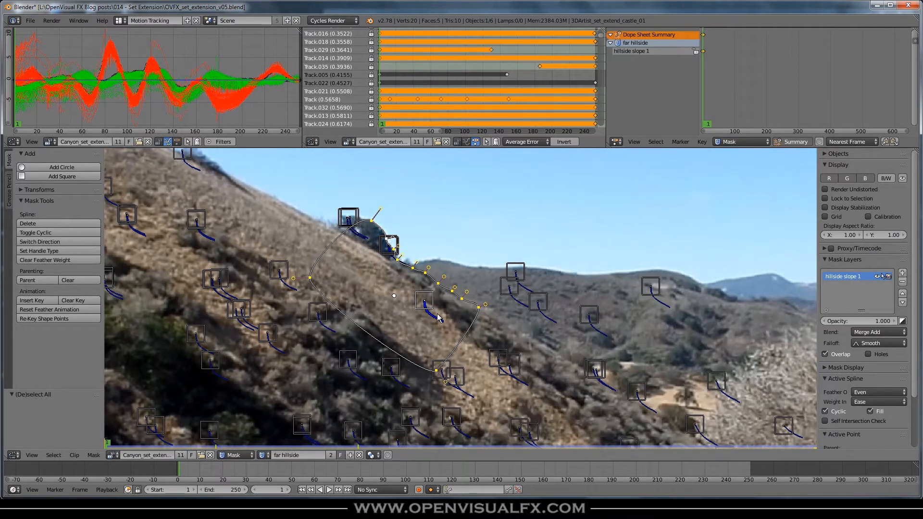
{"action": "key", "text": "ctrl+p"}
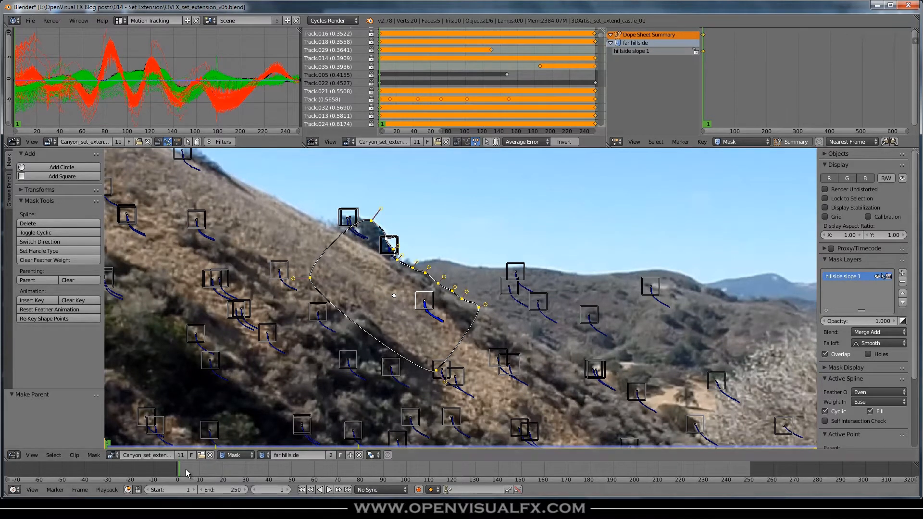
Move to frame 35, expand the mask display settings and turn on smooth display for the mask outline
{"action": "key", "text": "alt+a"}
{"action": "left_click_drag", "start_coordinate": [200, 470], "coordinate": [257, 484]}
{"action": "scroll", "coordinate": [388, 255], "scroll_direction": "up", "scroll_amount": 2}
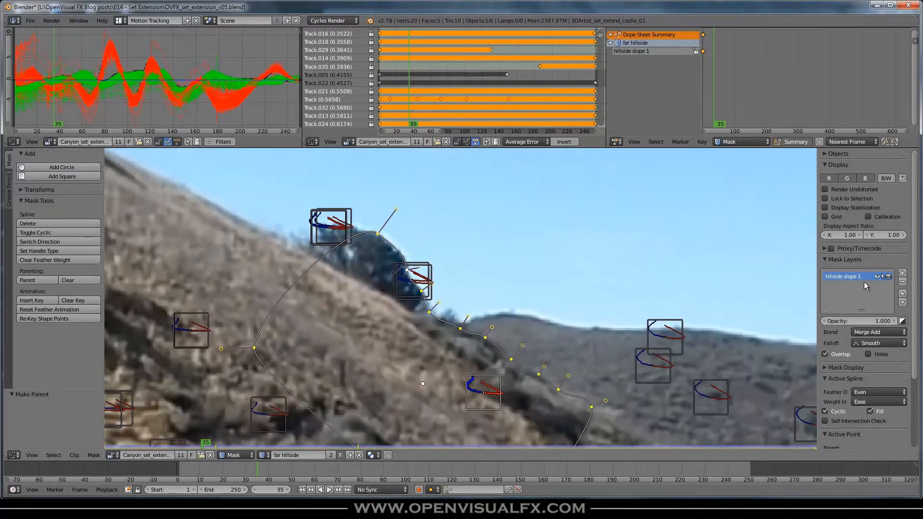
{"action": "left_click", "coordinate": [829, 369]}
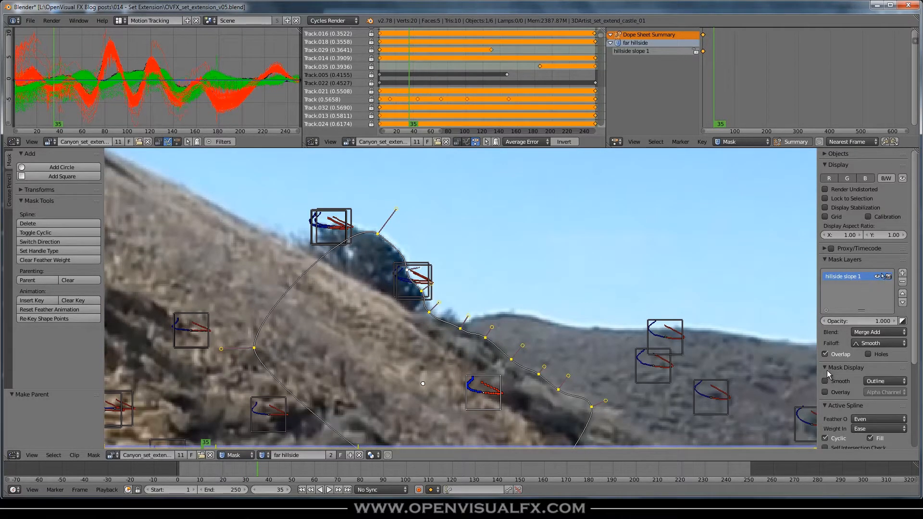
{"action": "left_click", "coordinate": [825, 381]}
Scrub between frames 5 and 75 to check how the parented mask follows the ridge and bush, and return to frame 1
{"action": "left_click_drag", "start_coordinate": [263, 475], "coordinate": [189, 482]}
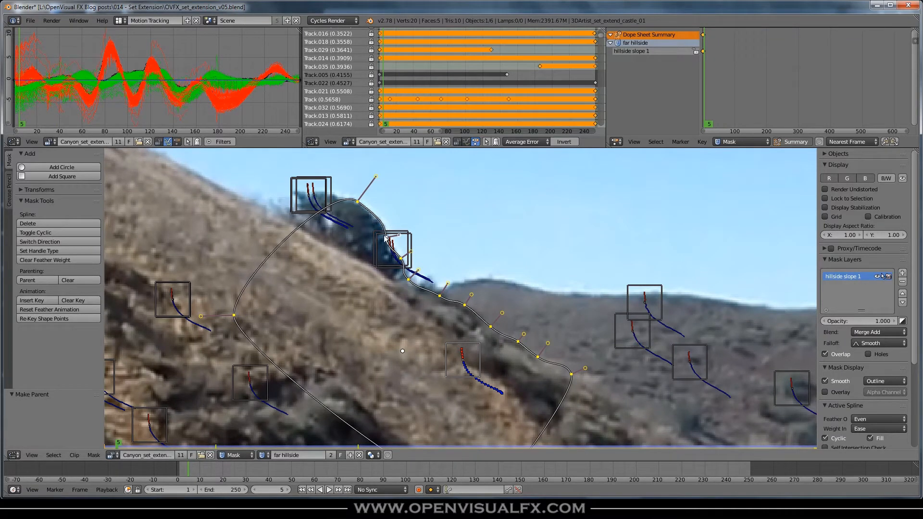
{"action": "left_click_drag", "start_coordinate": [200, 475], "coordinate": [284, 486]}
{"action": "key", "text": "Right"}
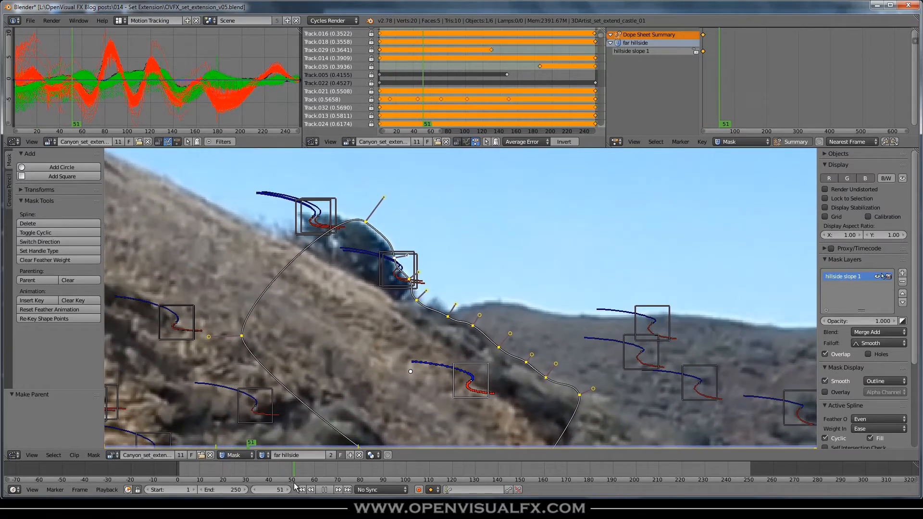
{"action": "left_click", "coordinate": [298, 468]}
{"action": "left_click_drag", "start_coordinate": [298, 468], "coordinate": [349, 474]}
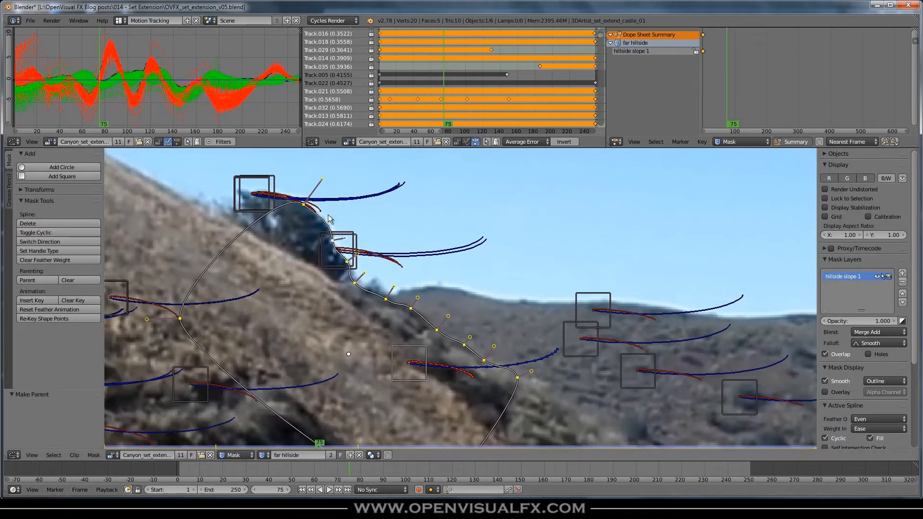
{"action": "left_click_drag", "start_coordinate": [347, 469], "coordinate": [174, 467]}
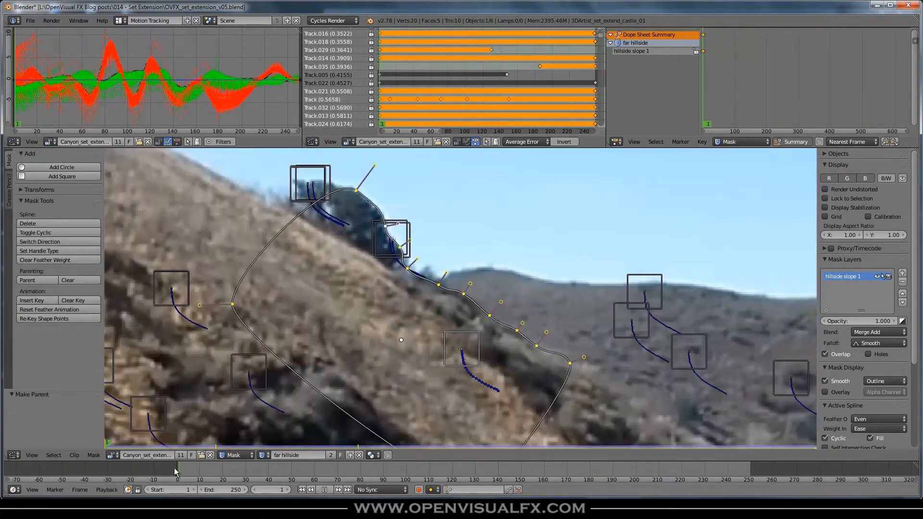
Add the marker on the upper ridge to the selection and examine the mask outline around the bush and slope
{"action": "scroll", "coordinate": [406, 197], "scroll_direction": "down", "scroll_amount": 11}
{"action": "middle_click_drag", "start_coordinate": [417, 230], "coordinate": [451, 246]}
{"action": "scroll", "coordinate": [451, 246], "scroll_direction": "up", "scroll_amount": 2}
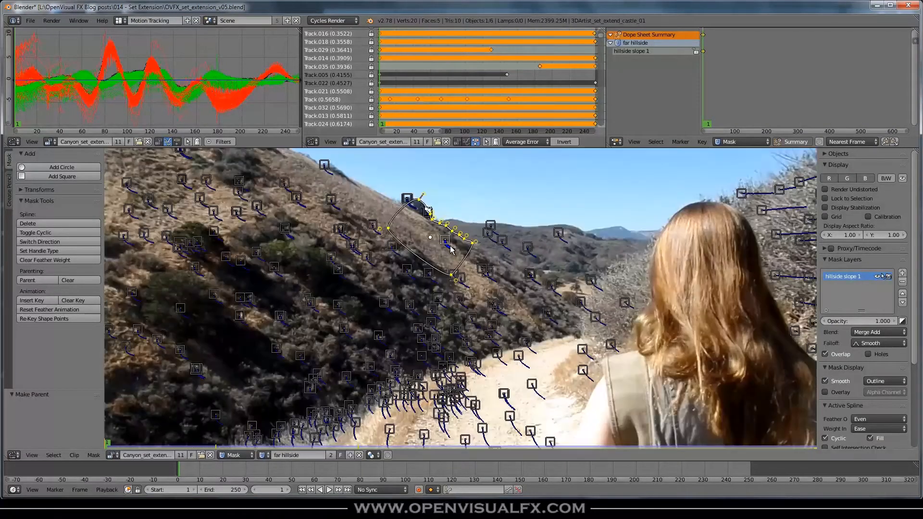
{"action": "scroll", "coordinate": [451, 249], "scroll_direction": "down", "scroll_amount": 3}
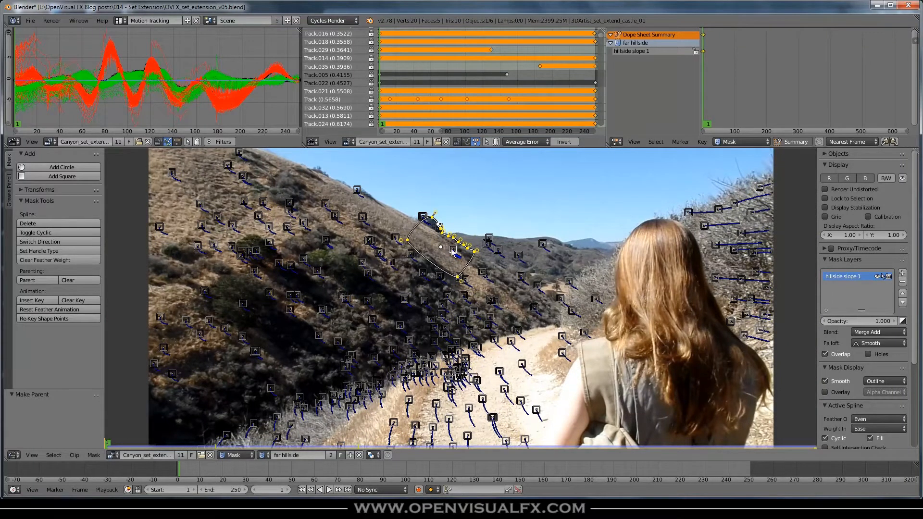
{"action": "right_click", "coordinate": [356, 190], "text": "ctrl"}
{"action": "scroll", "coordinate": [406, 241], "scroll_direction": "up", "scroll_amount": 5}
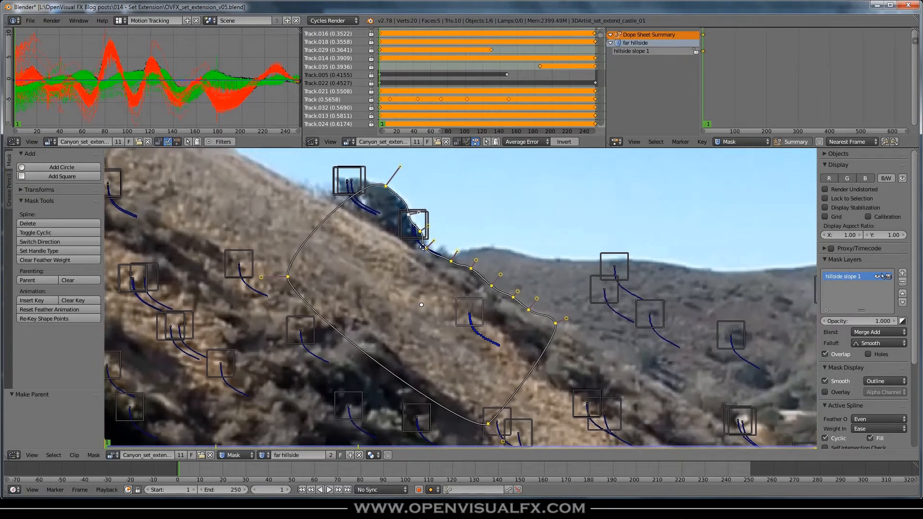
{"action": "middle_click_drag", "start_coordinate": [423, 247], "coordinate": [422, 318]}
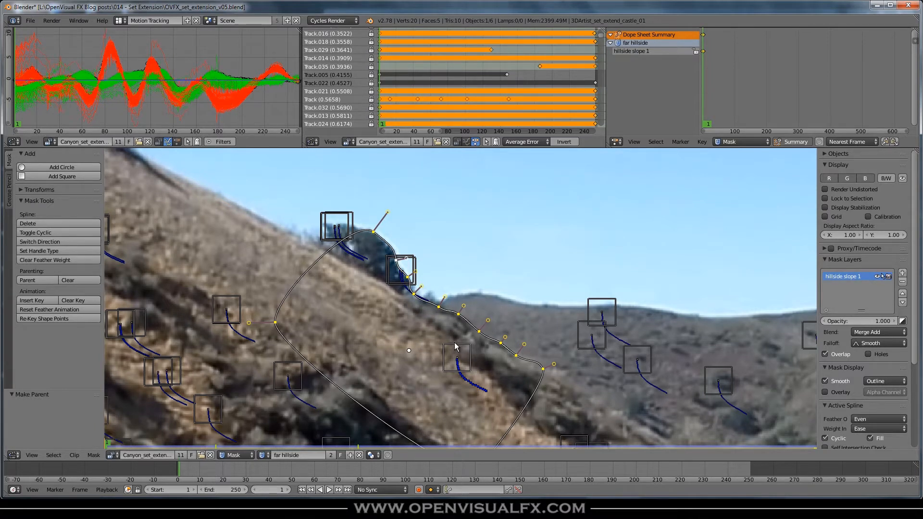
{"action": "middle_click_drag", "start_coordinate": [451, 334], "coordinate": [445, 296]}
{"action": "scroll", "coordinate": [439, 281], "scroll_direction": "down", "scroll_amount": 1}
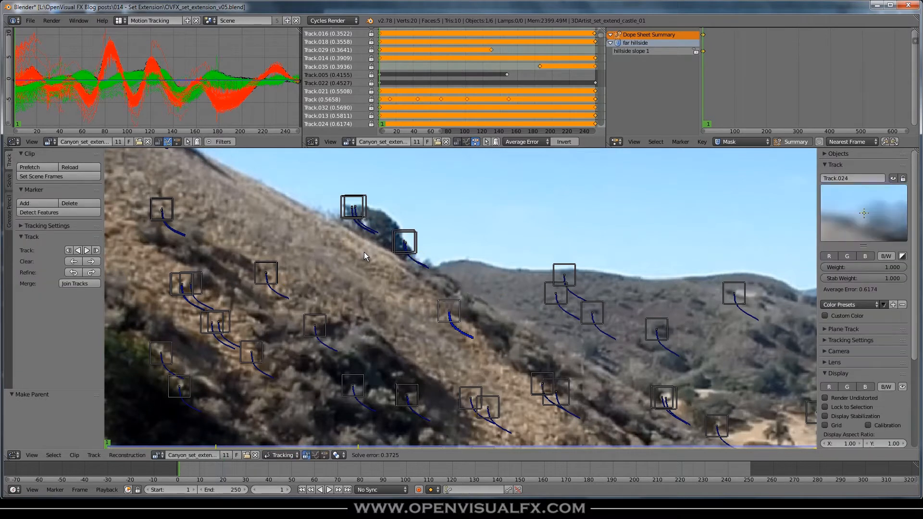
{"action": "scroll", "coordinate": [364, 251], "scroll_direction": "down", "scroll_amount": 4}
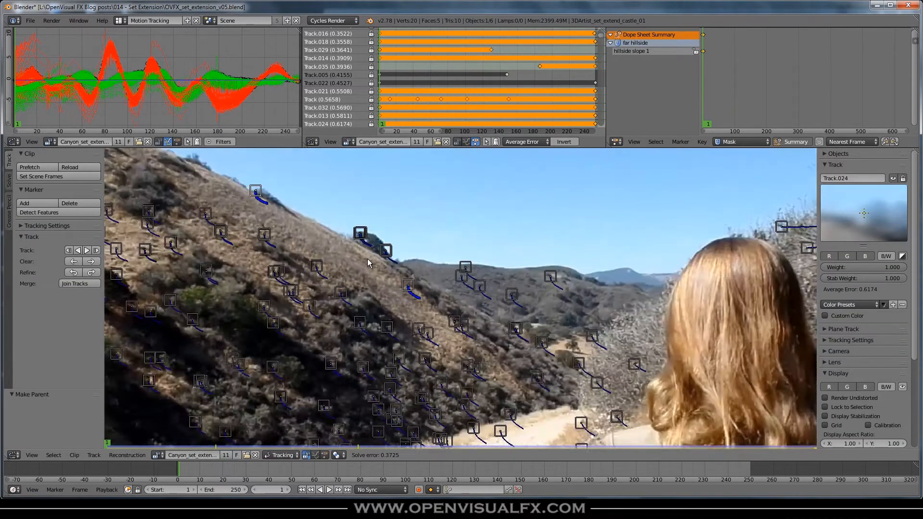
{"action": "middle_click_drag", "start_coordinate": [363, 265], "coordinate": [457, 259]}
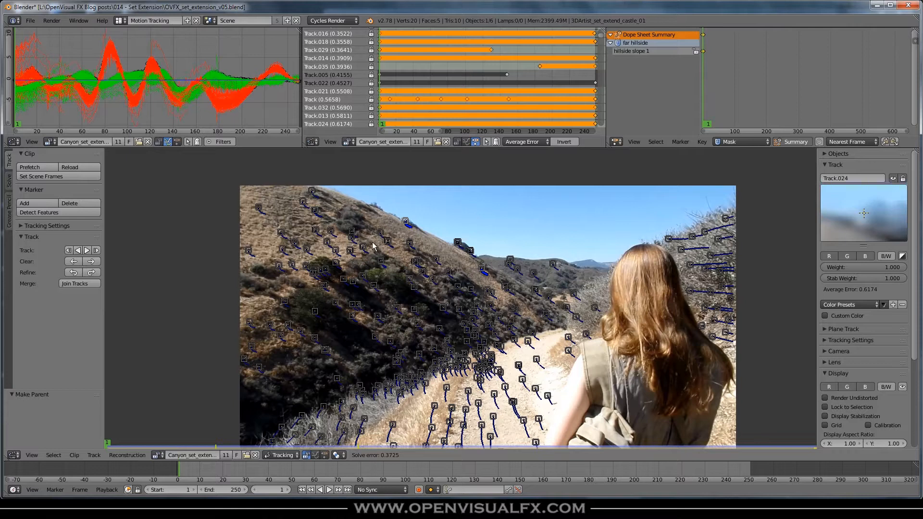
{"action": "right_click", "coordinate": [309, 250]}
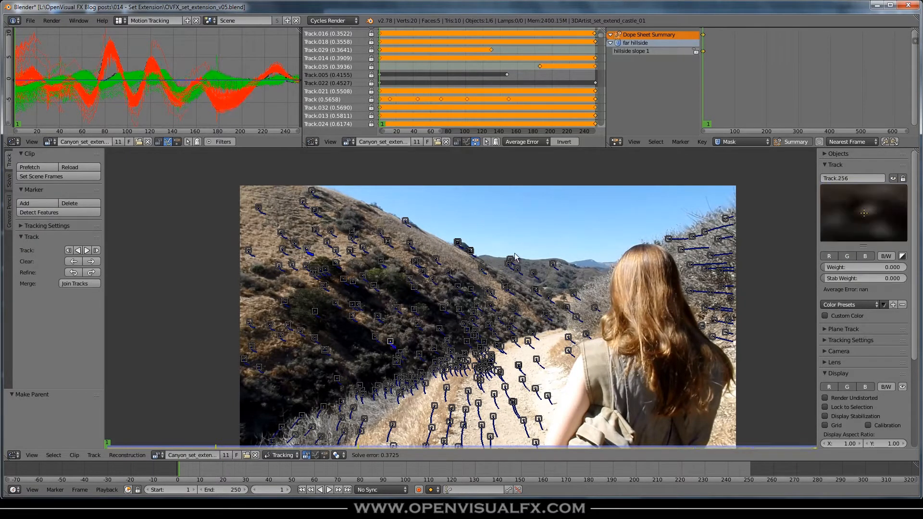
{"action": "right_click", "coordinate": [485, 267]}
{"action": "right_click", "coordinate": [405, 220]}
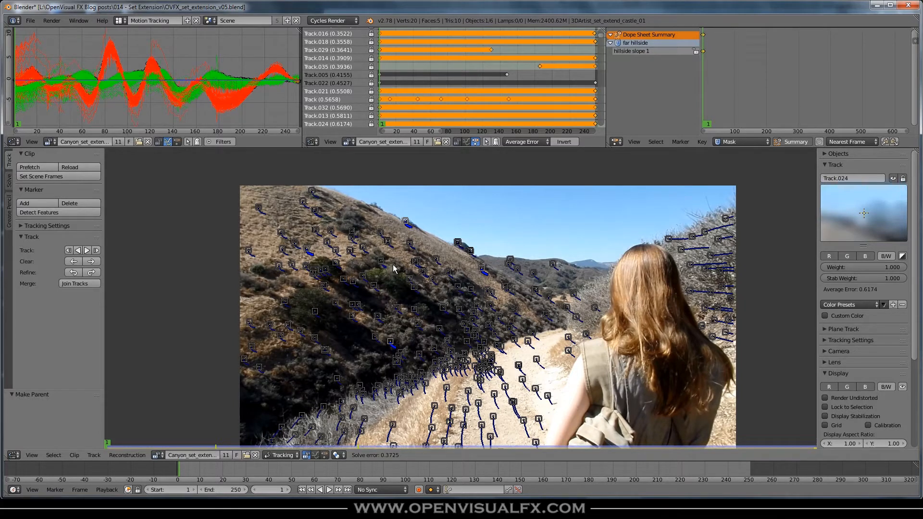
Deselect all tracks, select four hillside markers on the ridge, far slope, lower slope and upper slope, and create a plane track from them
{"action": "left_click", "coordinate": [10, 180]}
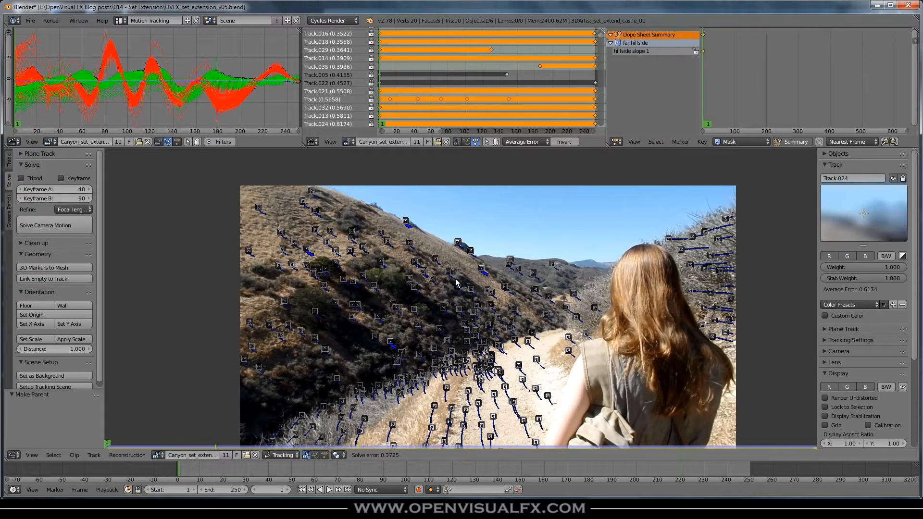
{"action": "key", "text": "a"}
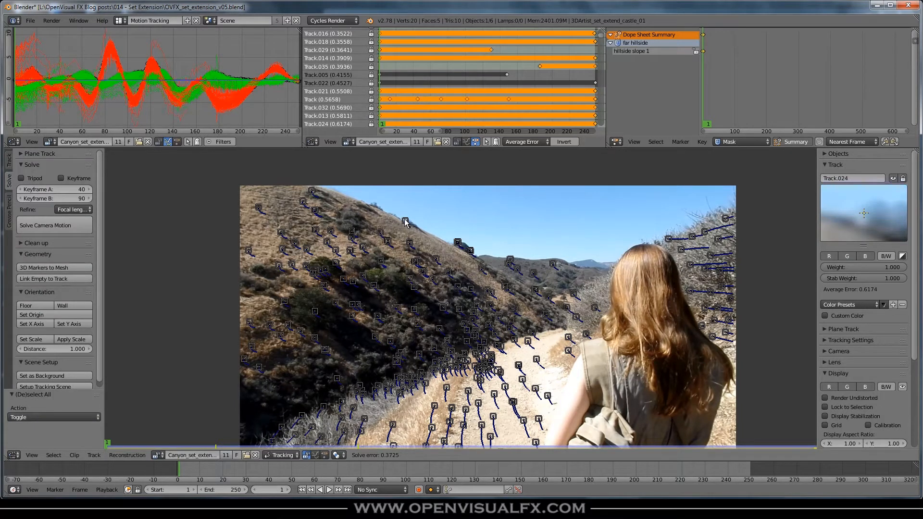
{"action": "right_click", "coordinate": [503, 288]}
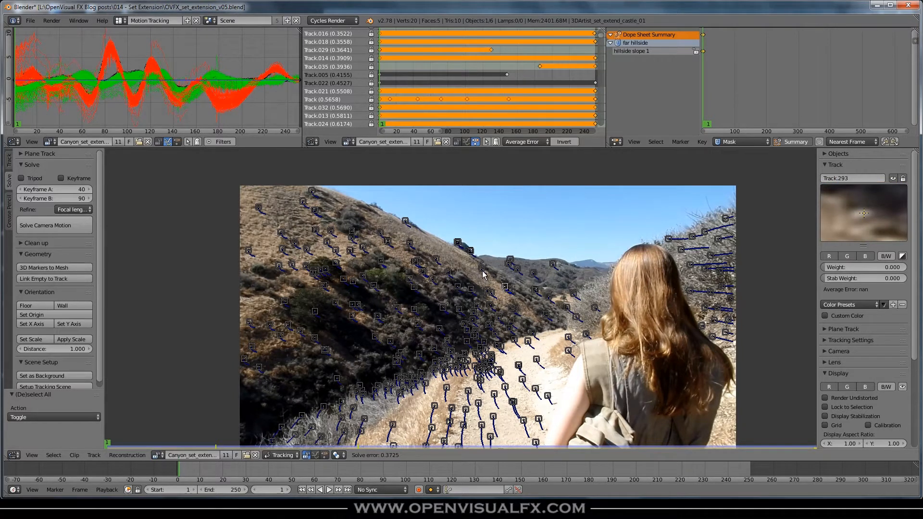
{"action": "right_click", "coordinate": [406, 222]}
{"action": "right_click", "coordinate": [503, 288]}
{"action": "right_click", "coordinate": [376, 338]}
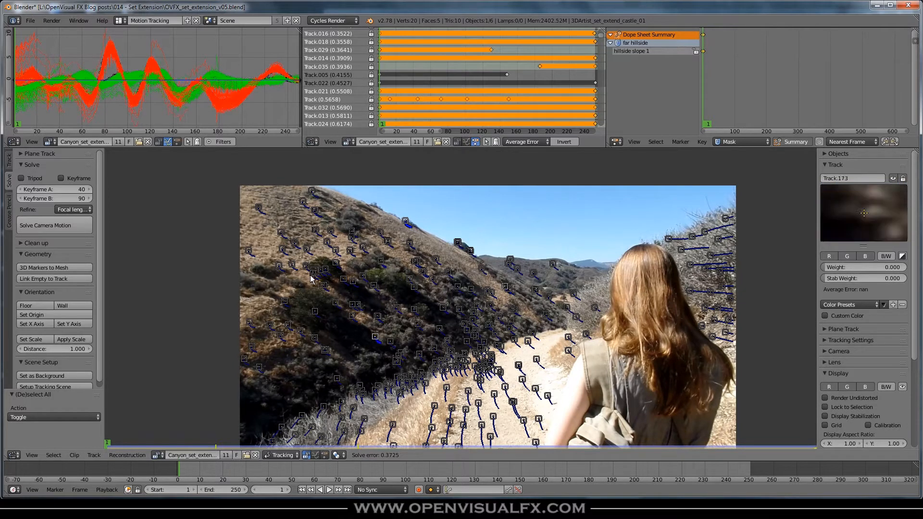
{"action": "right_click", "coordinate": [306, 249]}
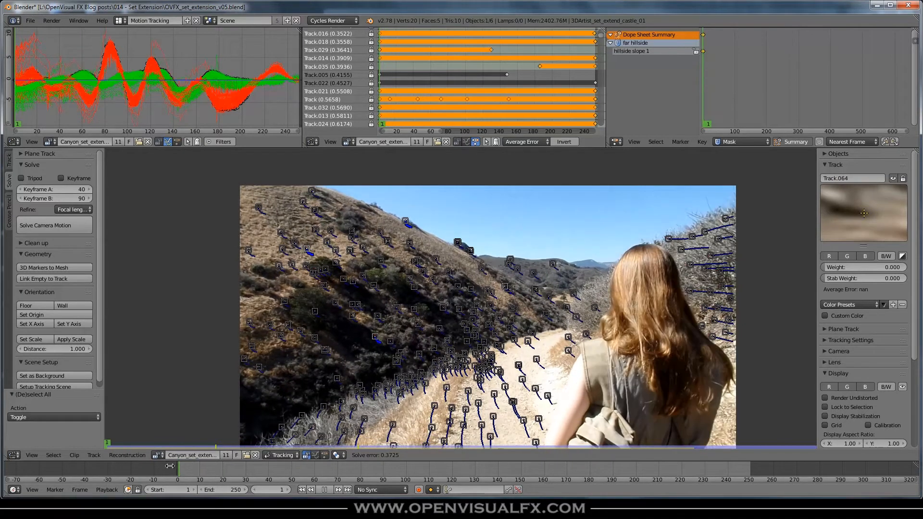
{"action": "left_click", "coordinate": [33, 154]}
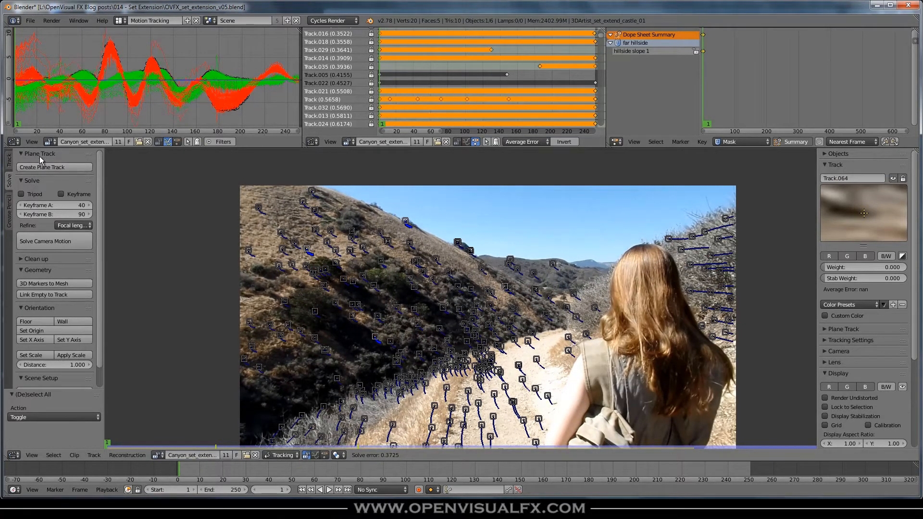
{"action": "left_click", "coordinate": [44, 166]}
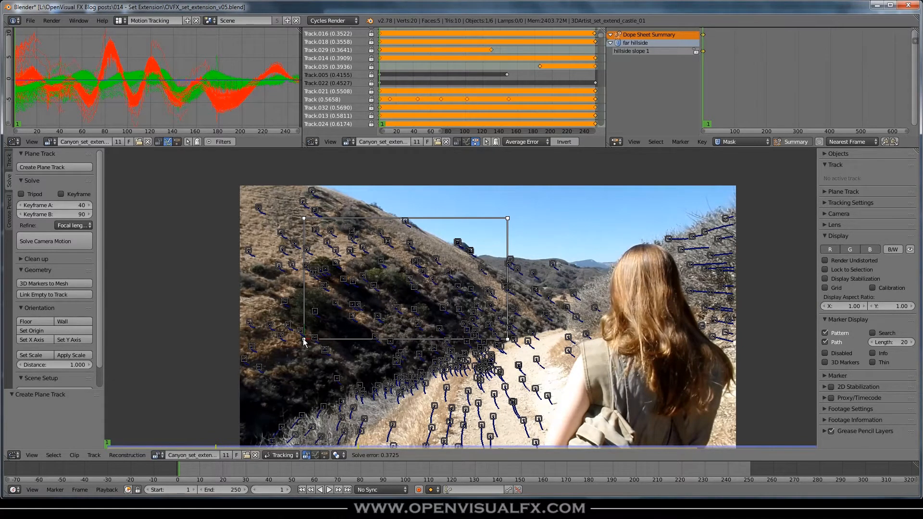
Move the plane track's four corners so it runs along the ridge line and down the near hillside slope
{"action": "mouse_move", "coordinate": [304, 340]}
{"action": "left_mouse_down"}
{"action": "mouse_move", "coordinate": [339, 358]}
{"action": "mouse_move", "coordinate": [367, 343]}
{"action": "left_mouse_up"}
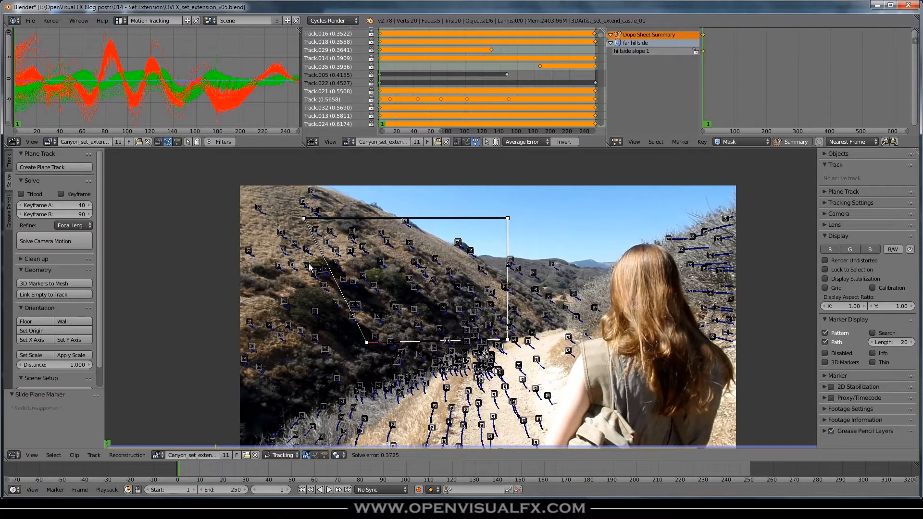
{"action": "left_click_drag", "start_coordinate": [304, 218], "coordinate": [280, 219]}
{"action": "left_click_drag", "start_coordinate": [508, 221], "coordinate": [387, 202]}
{"action": "left_click_drag", "start_coordinate": [508, 342], "coordinate": [532, 279]}
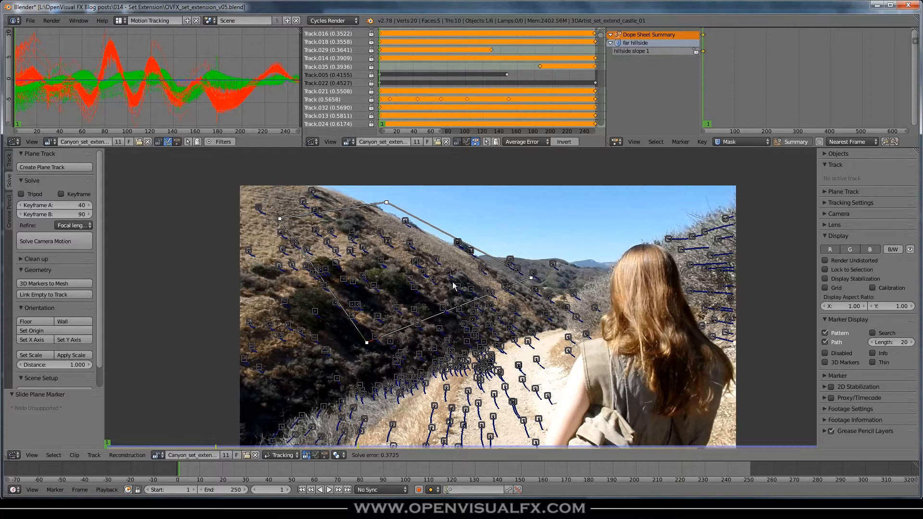
{"action": "scroll", "coordinate": [409, 279], "scroll_direction": "up", "scroll_amount": 2}
{"action": "middle_click_drag", "start_coordinate": [404, 288], "coordinate": [380, 303]}
{"action": "middle_click_drag", "start_coordinate": [442, 274], "coordinate": [423, 275], "text": "ctrl"}
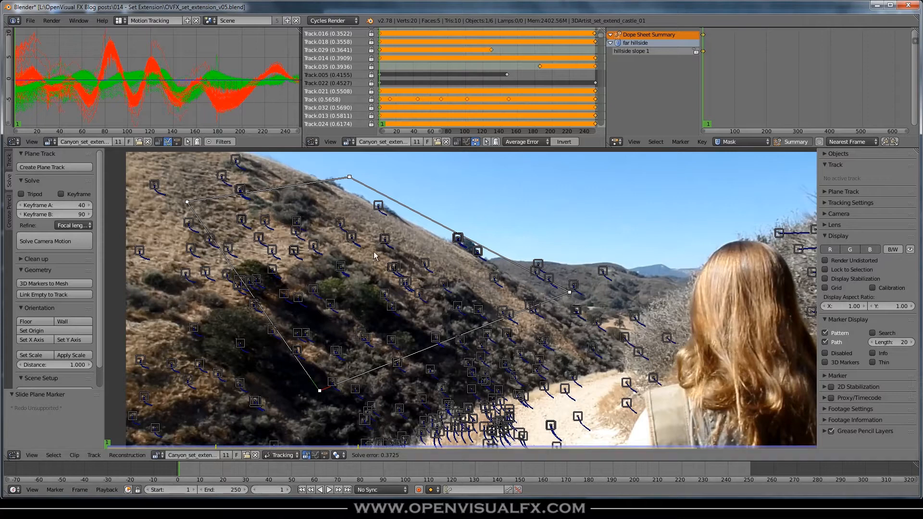
Play and scrub the clip through to frame 250 to check how the plane track follows the hillside
{"action": "key", "text": "alt+a"}
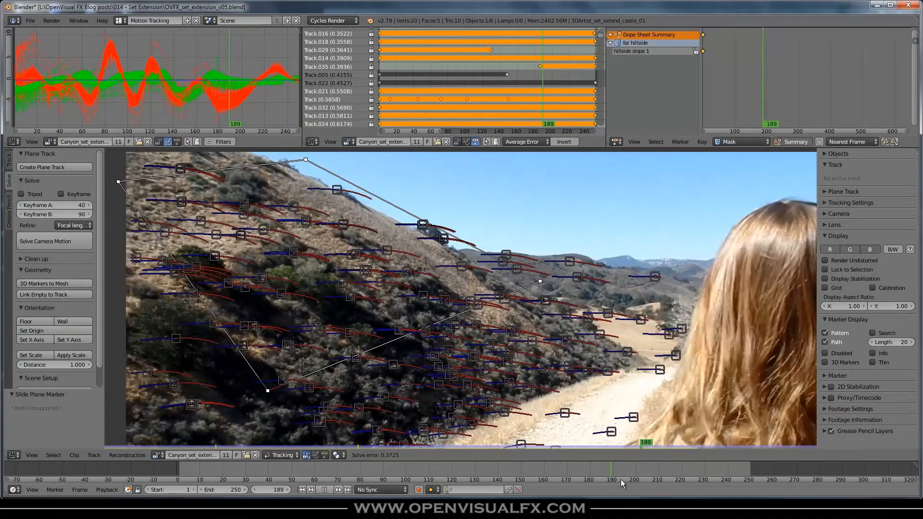
{"action": "mouse_move", "coordinate": [727, 482]}
{"action": "left_mouse_down"}
{"action": "mouse_move", "coordinate": [584, 475]}
{"action": "mouse_move", "coordinate": [724, 482]}
{"action": "mouse_move", "coordinate": [649, 487]}
{"action": "left_mouse_up"}
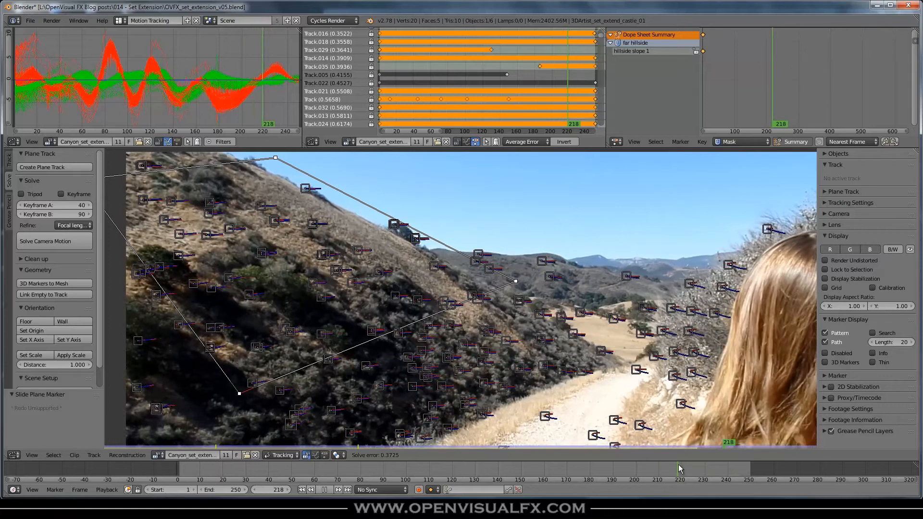
{"action": "key", "text": "alt+a"}
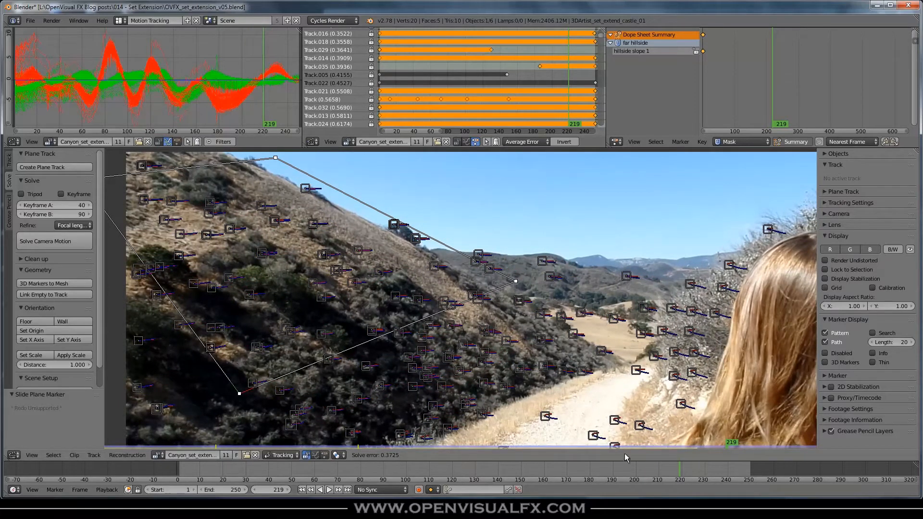
{"action": "mouse_move", "coordinate": [682, 469]}
{"action": "left_mouse_down"}
{"action": "mouse_move", "coordinate": [515, 473]}
{"action": "mouse_move", "coordinate": [567, 485]}
{"action": "mouse_move", "coordinate": [709, 471]}
{"action": "mouse_move", "coordinate": [772, 478]}
{"action": "left_mouse_up"}
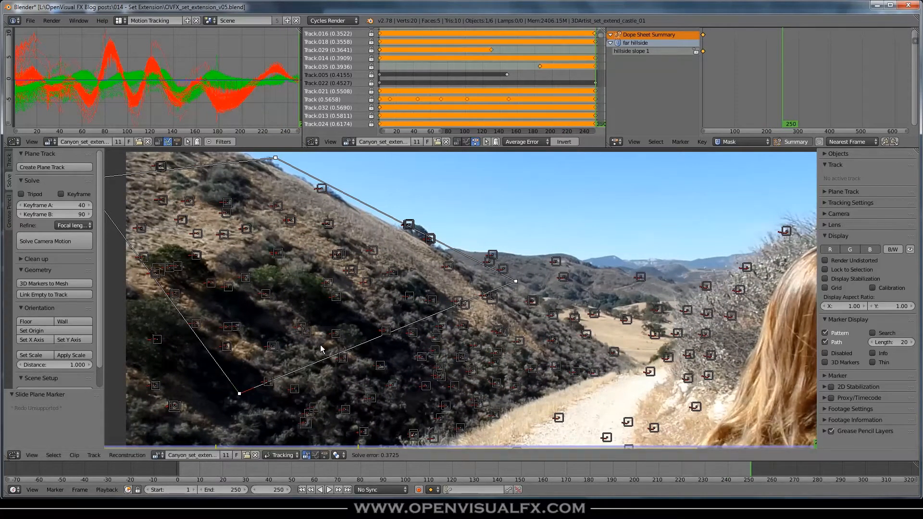
Delete the plane track from the hillside and return to frame 1
{"action": "key", "text": "x"}
{"action": "left_click", "coordinate": [316, 317]}
{"action": "scroll", "coordinate": [416, 308], "scroll_direction": "down", "scroll_amount": 1}
{"action": "middle_click_drag", "start_coordinate": [388, 276], "coordinate": [398, 241]}
{"action": "left_click_drag", "start_coordinate": [681, 482], "coordinate": [178, 480]}
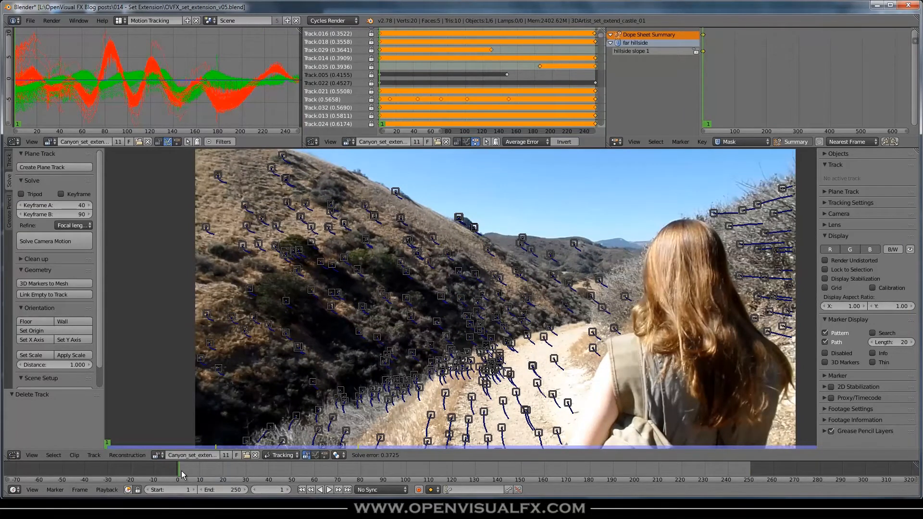
Select a marker on the upper hillside slope and scrub the end of the clip to check that it tracks to frame 250
{"action": "left_click_drag", "start_coordinate": [180, 472], "coordinate": [793, 469]}
{"action": "right_click", "coordinate": [207, 217]}
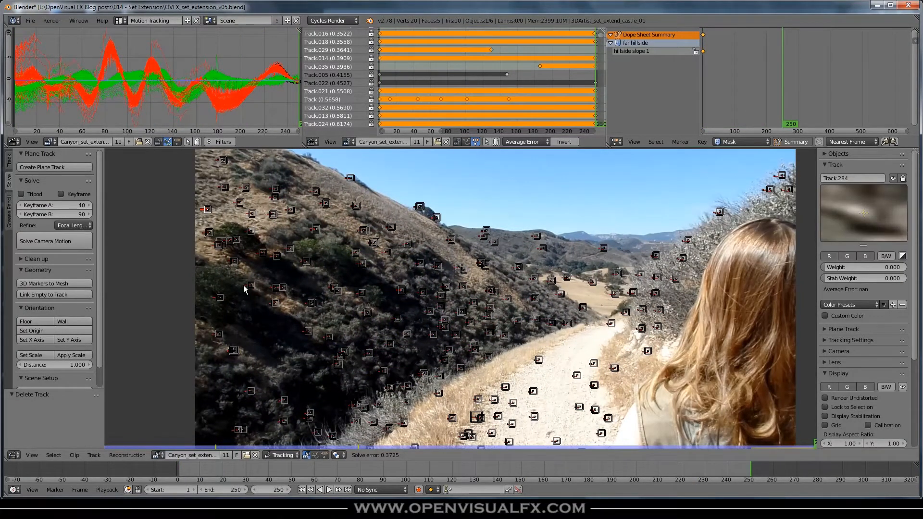
{"action": "left_click_drag", "start_coordinate": [738, 471], "coordinate": [649, 481]}
{"action": "key", "text": "alt+a"}
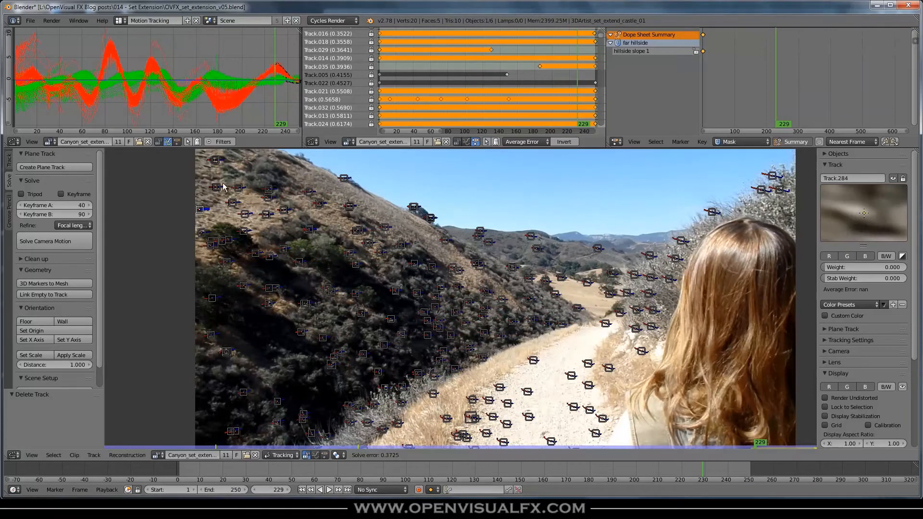
{"action": "right_click", "coordinate": [215, 187]}
{"action": "left_click_drag", "start_coordinate": [719, 476], "coordinate": [593, 484]}
{"action": "key", "text": "alt+a"}
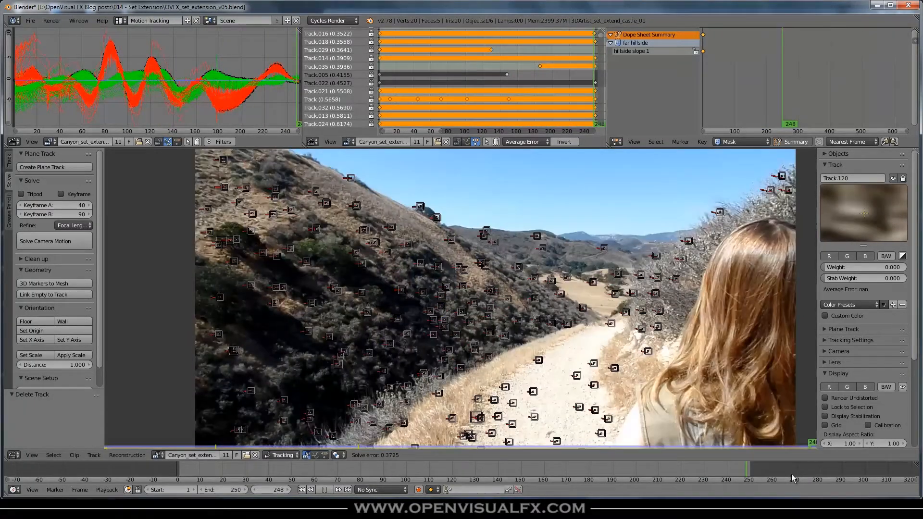
Add markers on the lower slope, far slope and upper ridge to the selection, return to frame 1 and create a plane track from them
{"action": "key", "text": "alt+a"}
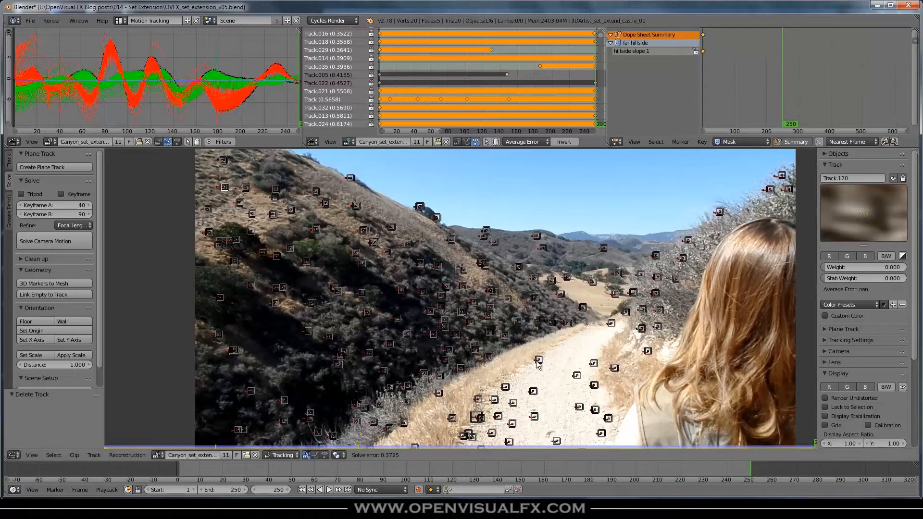
{"action": "left_click", "coordinate": [308, 334]}
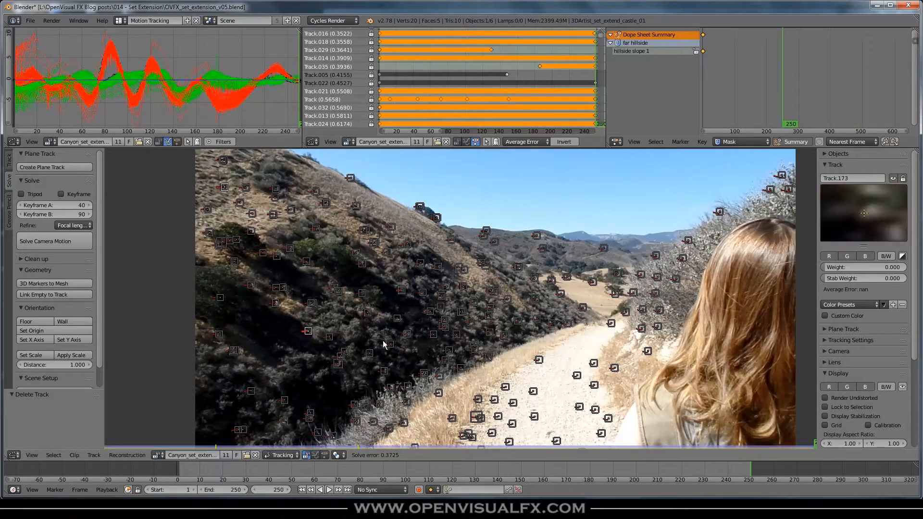
{"action": "left_click", "coordinate": [480, 262], "text": "shift"}
{"action": "left_click", "coordinate": [351, 178], "text": "shift"}
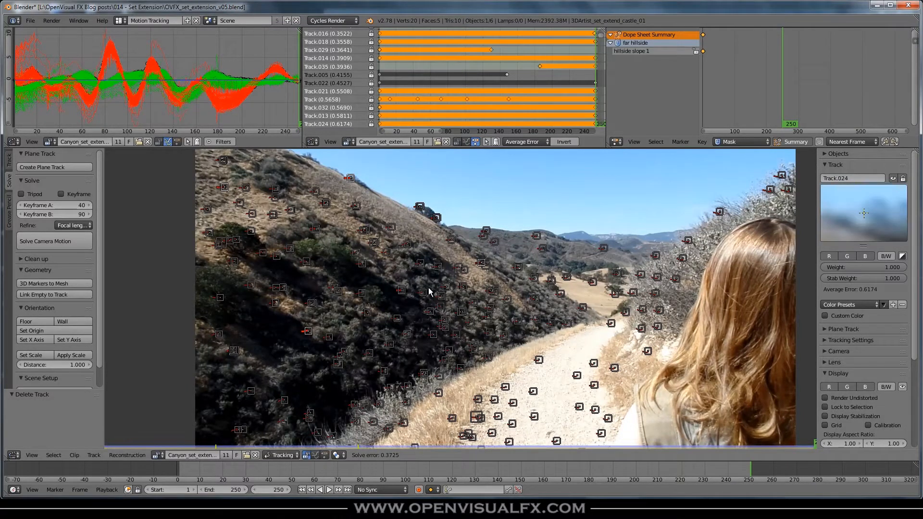
{"action": "left_click_drag", "start_coordinate": [725, 471], "coordinate": [87, 480]}
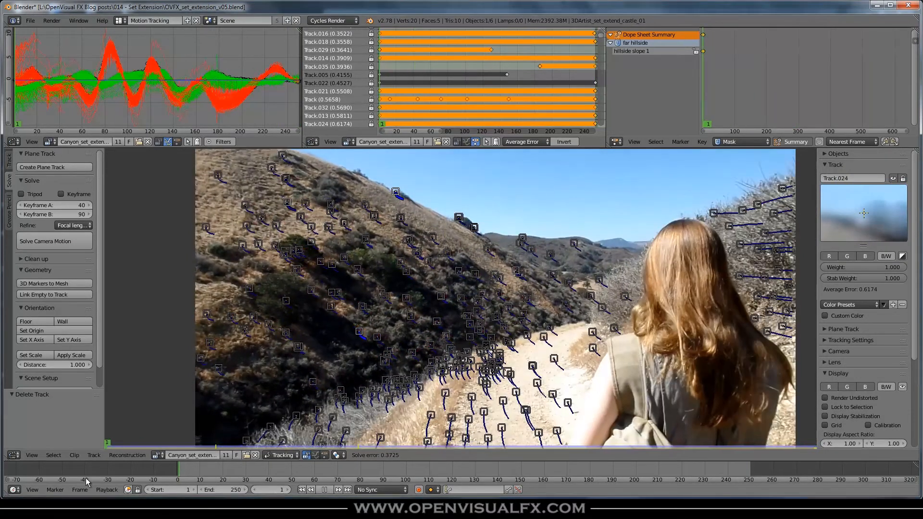
{"action": "left_click", "coordinate": [33, 167]}
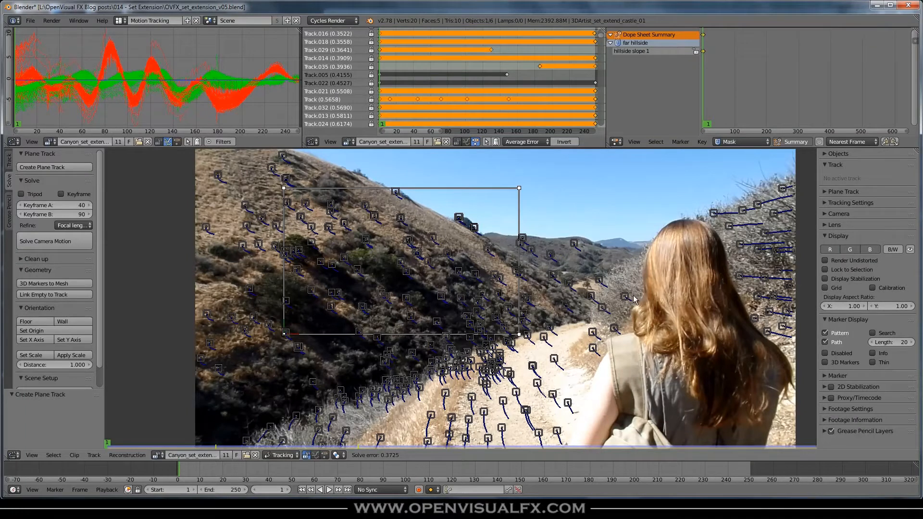
Reshape the new plane track's four corners to match the ridge and hillside slope, and play the clip to check its motion
{"action": "left_click_drag", "start_coordinate": [283, 335], "coordinate": [330, 340]}
{"action": "left_click_drag", "start_coordinate": [284, 188], "coordinate": [237, 186]}
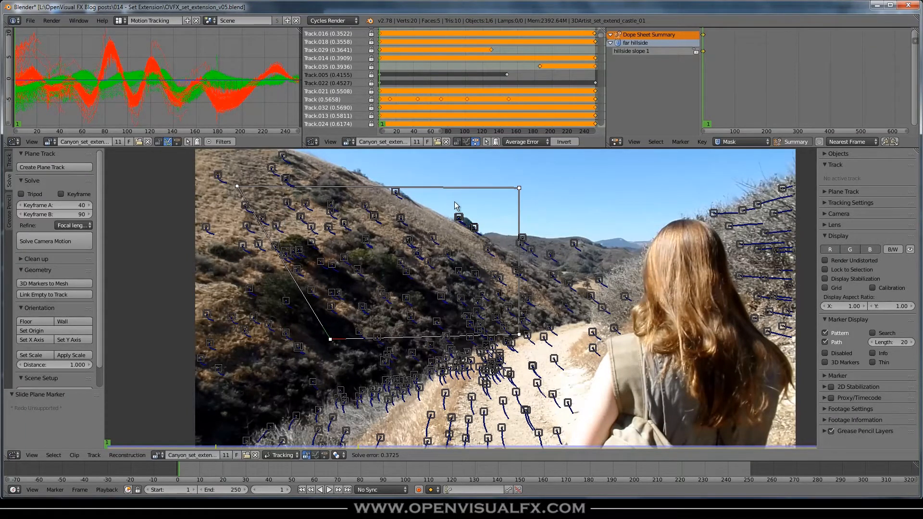
{"action": "left_click_drag", "start_coordinate": [518, 189], "coordinate": [376, 173]}
{"action": "left_click_drag", "start_coordinate": [521, 335], "coordinate": [547, 268]}
{"action": "left_click_drag", "start_coordinate": [376, 172], "coordinate": [366, 170]}
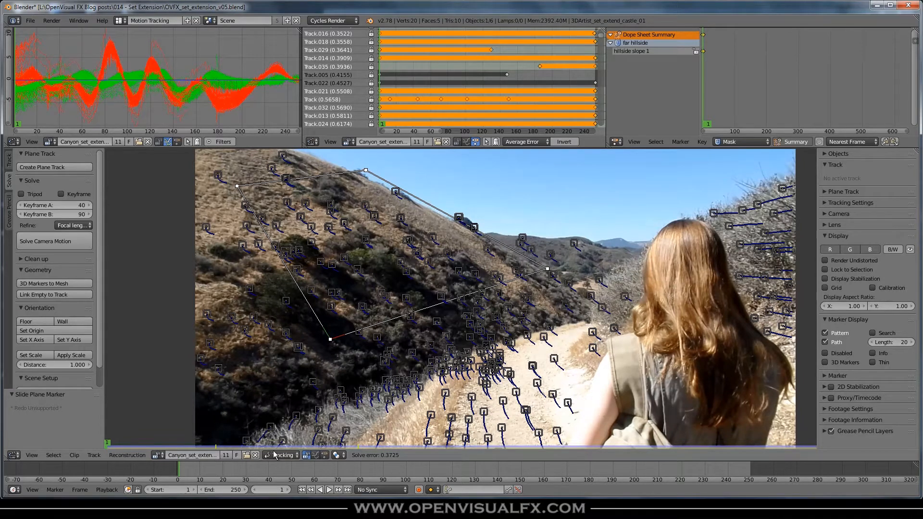
{"action": "key", "text": "alt+a"}
{"action": "left_click_drag", "start_coordinate": [234, 466], "coordinate": [168, 478]}
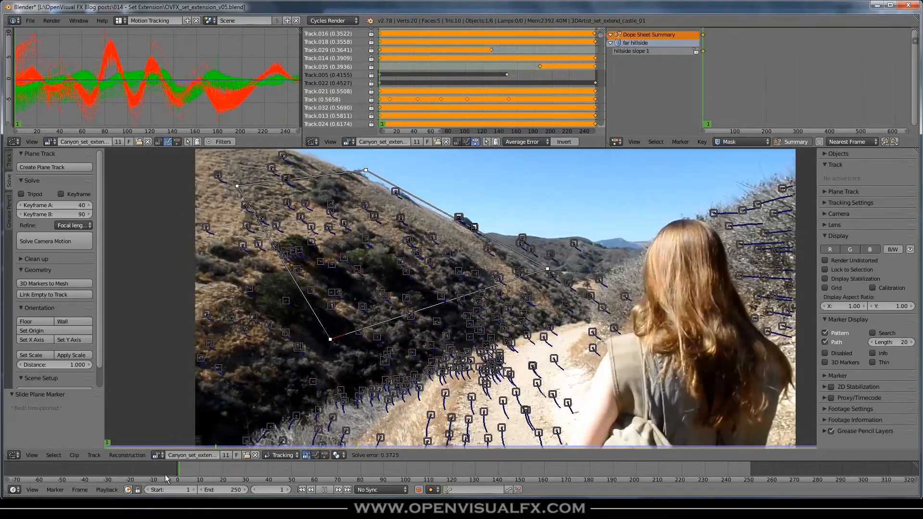
Rename the plane track to mountain plane in its settings
{"action": "left_click", "coordinate": [825, 193]}
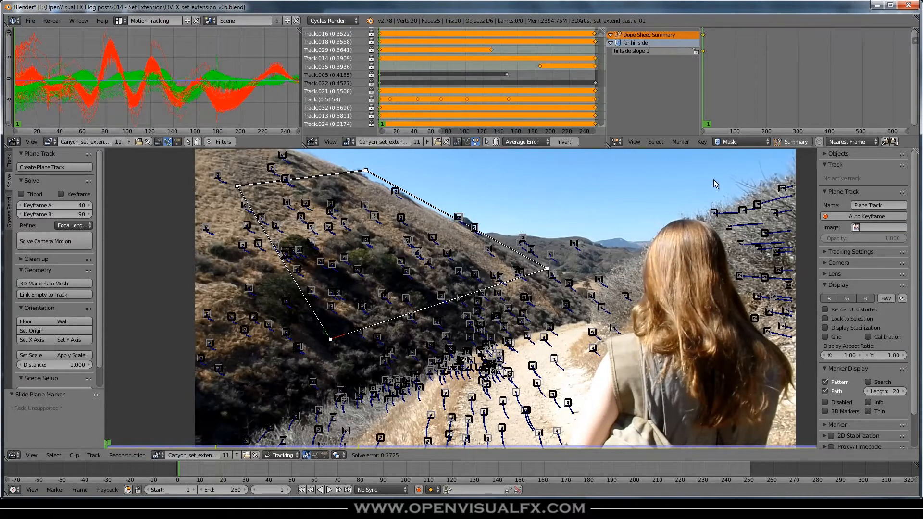
{"action": "left_click", "coordinate": [883, 204]}
{"action": "type", "text": "h"}
{"action": "key", "text": "Return"}
{"action": "left_click", "coordinate": [826, 191]}
{"action": "left_click", "coordinate": [827, 191]}
Deselect all tracks in tracking mode and select only the mountain plane track
{"action": "key", "text": "Tab"}
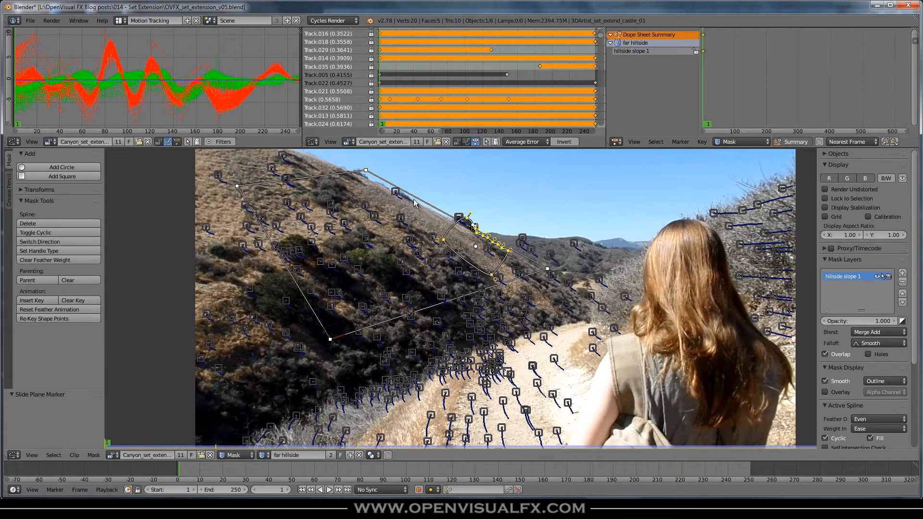
{"action": "scroll", "coordinate": [496, 255], "scroll_direction": "up", "scroll_amount": 2}
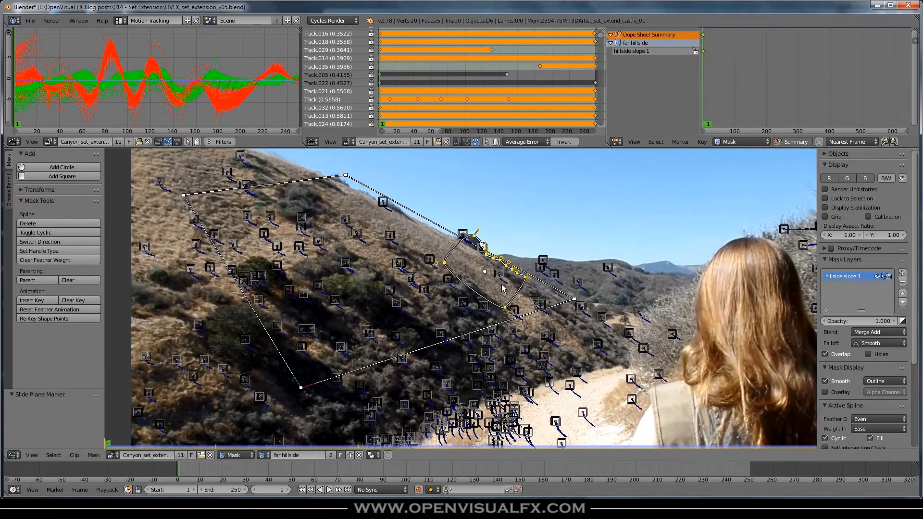
{"action": "key", "text": "Tab"}
{"action": "key", "text": "a"}
{"action": "key", "text": "a"}
{"action": "key", "text": "a"}
{"action": "key", "text": "a"}
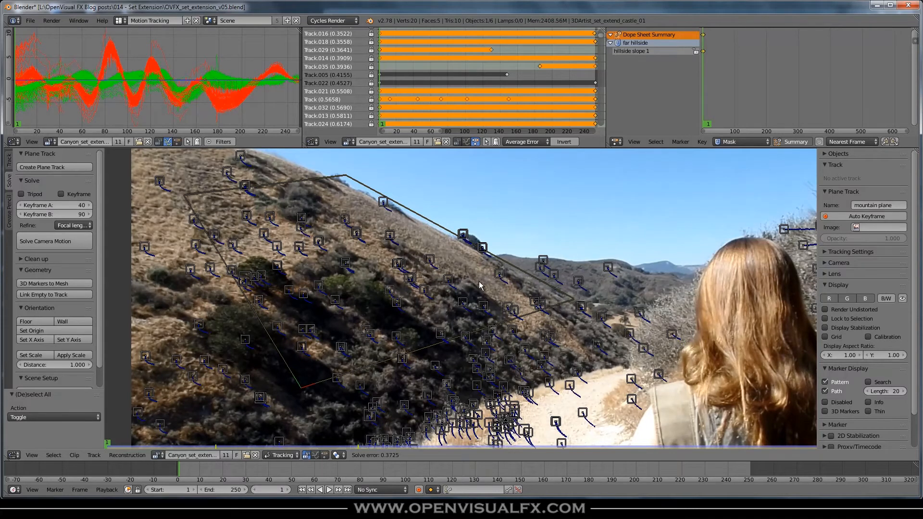
{"action": "left_click", "coordinate": [347, 177]}
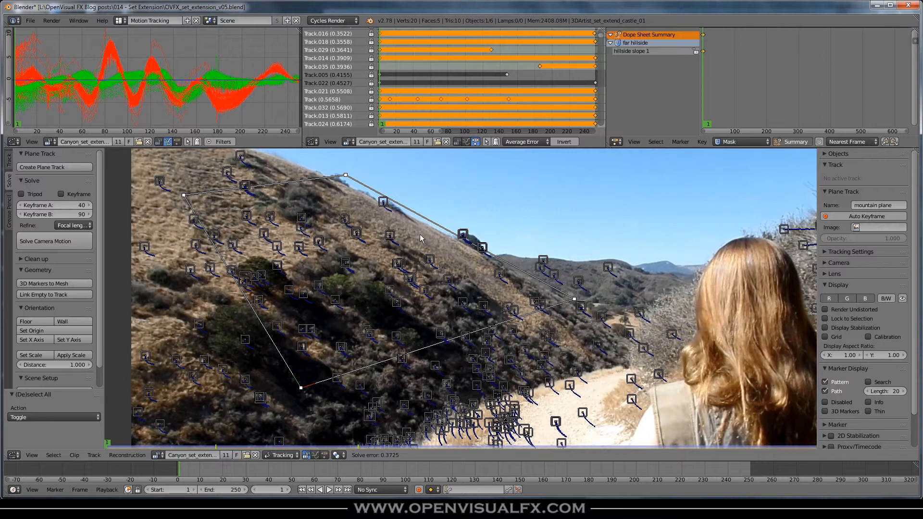
Parent the selected hillside mask points to the mountain plane track in mask mode
{"action": "key", "text": "Tab"}
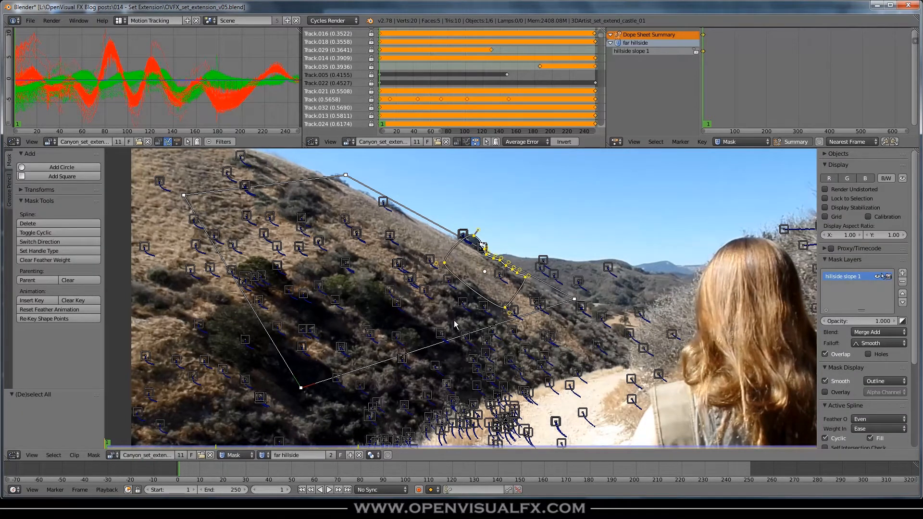
{"action": "scroll", "coordinate": [500, 279], "scroll_direction": "up", "scroll_amount": 1}
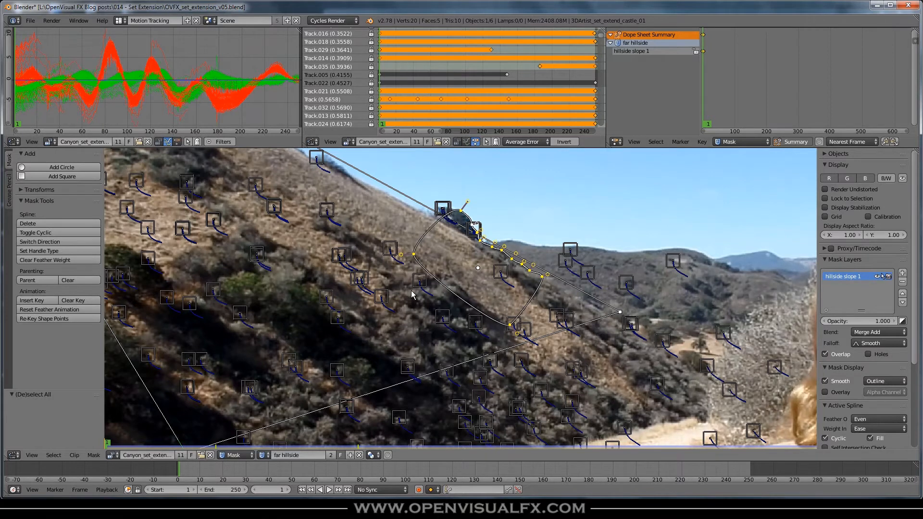
{"action": "scroll", "coordinate": [412, 294], "scroll_direction": "down", "scroll_amount": 2}
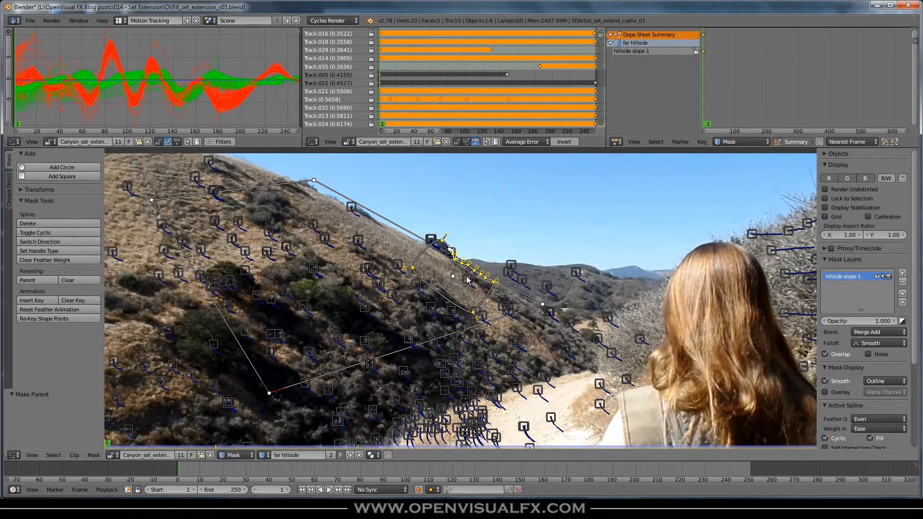
Make the hillside slope 1 mask layer unselectable, and play and scrub the clip to check how the mask follows the ridge
{"action": "scroll", "coordinate": [469, 279], "scroll_direction": "up", "scroll_amount": 1}
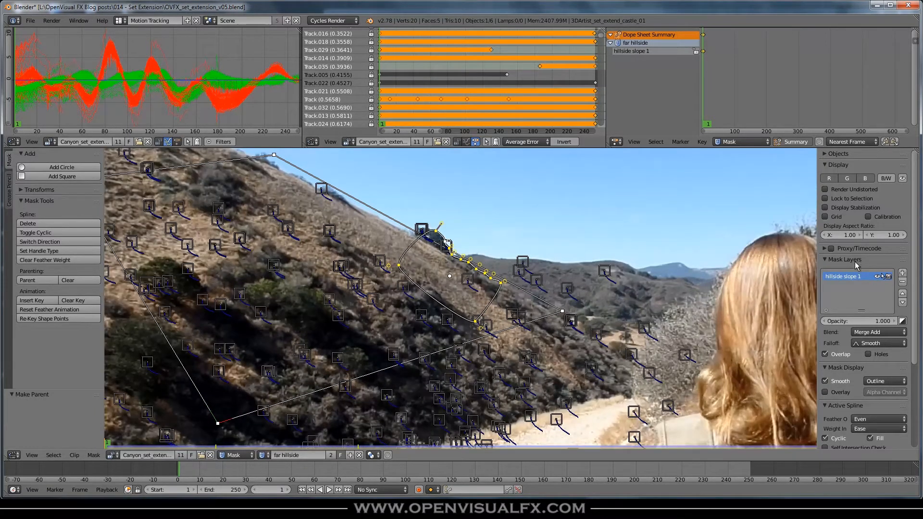
{"action": "left_click", "coordinate": [884, 278]}
{"action": "scroll", "coordinate": [509, 279], "scroll_direction": "up", "scroll_amount": 3}
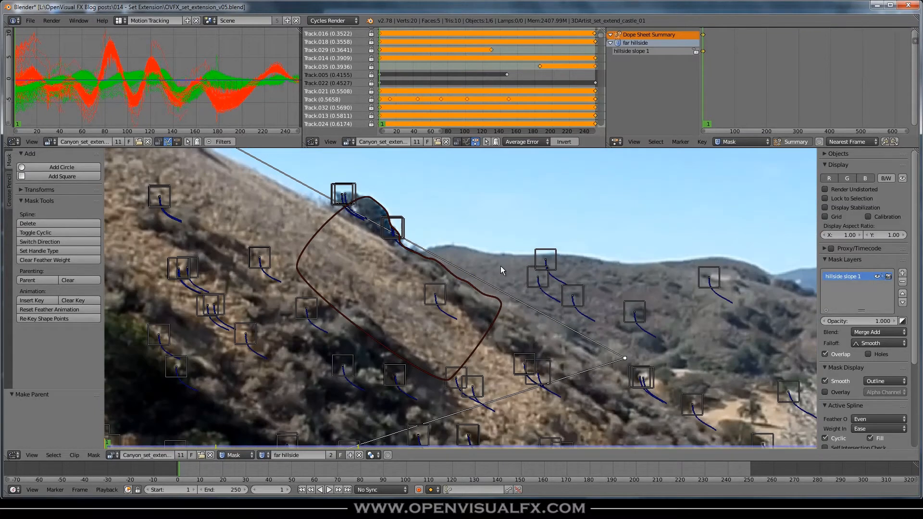
{"action": "scroll", "coordinate": [512, 288], "scroll_direction": "down", "scroll_amount": 1}
{"action": "middle_click_drag", "start_coordinate": [497, 289], "coordinate": [541, 269]}
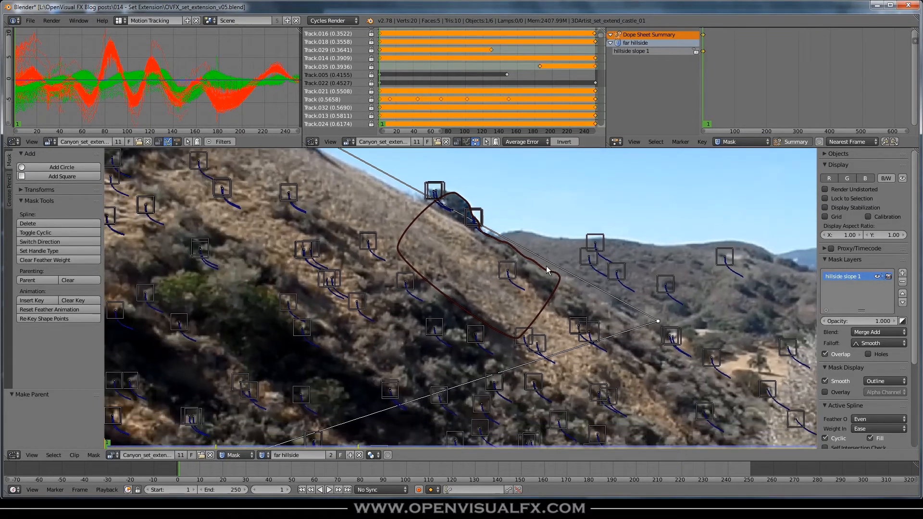
{"action": "key", "text": "alt+a"}
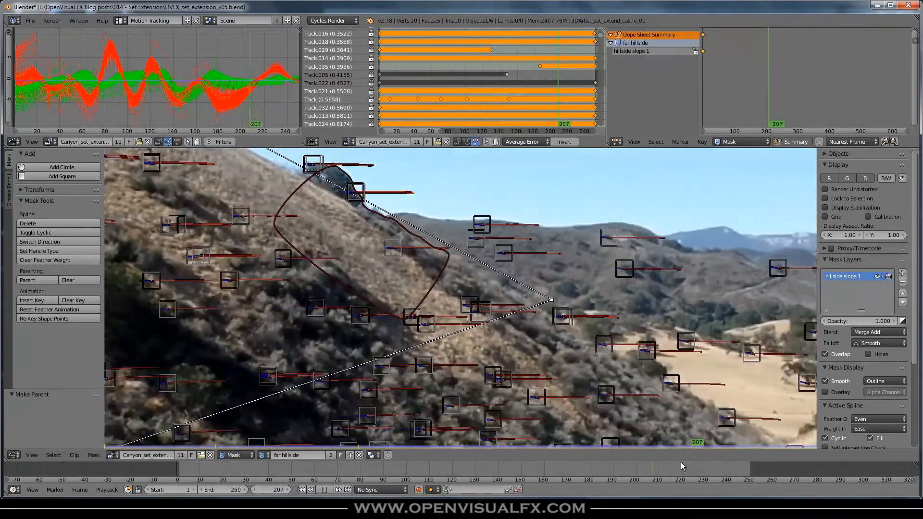
{"action": "left_click_drag", "start_coordinate": [769, 466], "coordinate": [794, 468]}
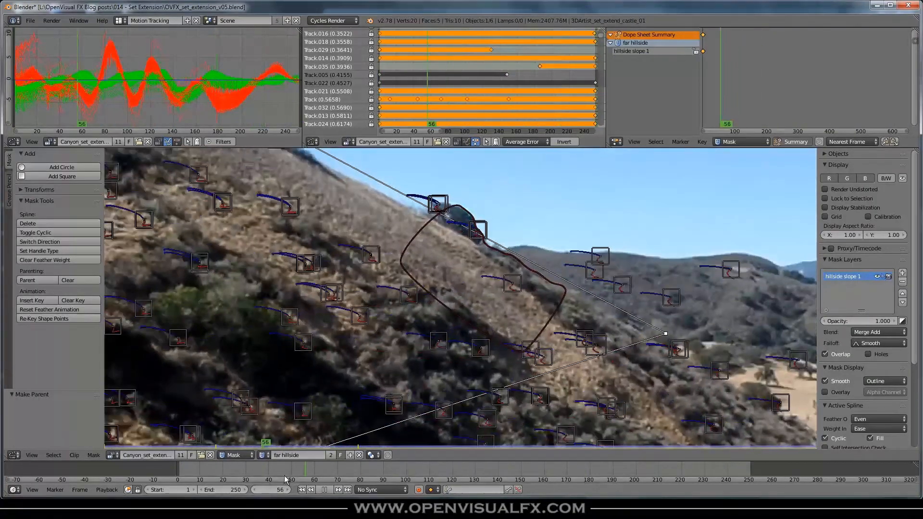
{"action": "key", "text": "alt+a"}
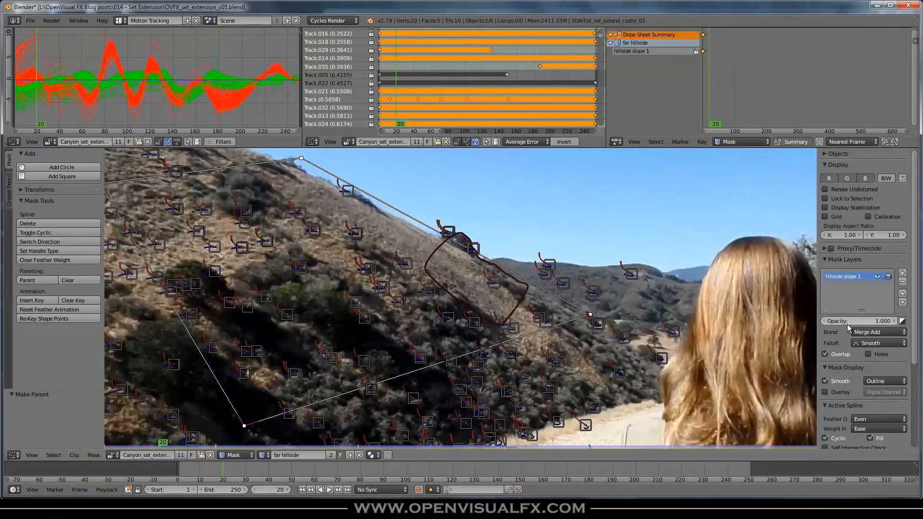
Turn on the mask overlay in Alpha Channel mode and inspect the mask shape
{"action": "left_click", "coordinate": [824, 392]}
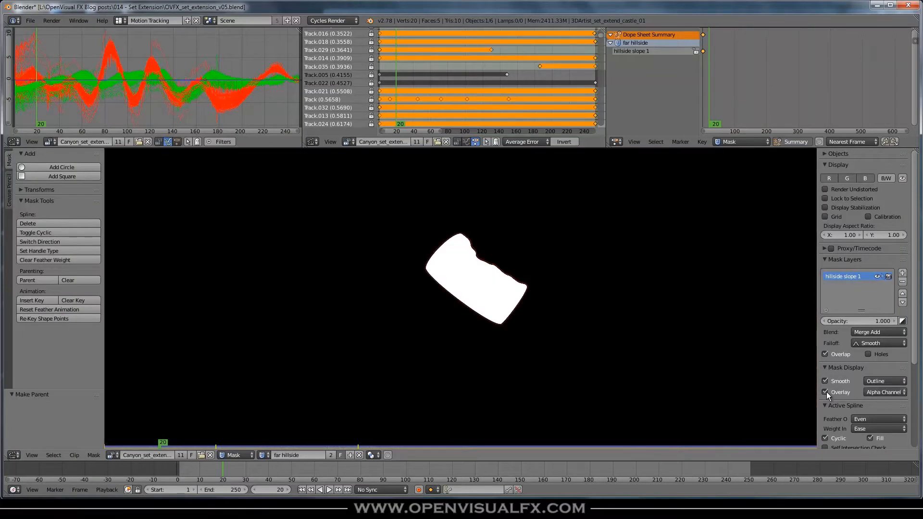
{"action": "scroll", "coordinate": [557, 346], "scroll_direction": "up", "scroll_amount": 2}
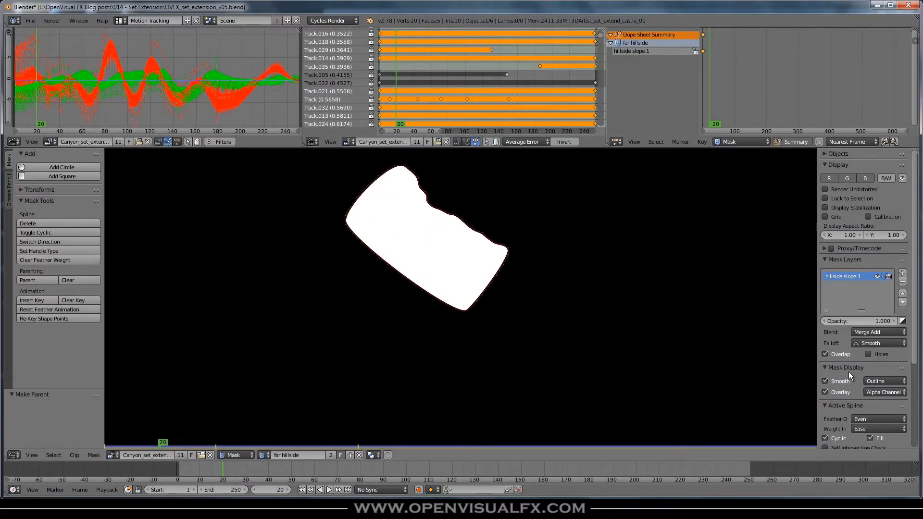
Toggle the mask's Smooth display and the hillside slope 1 layer's visibility to examine the mask edge in the alpha view
{"action": "left_click", "coordinate": [825, 382]}
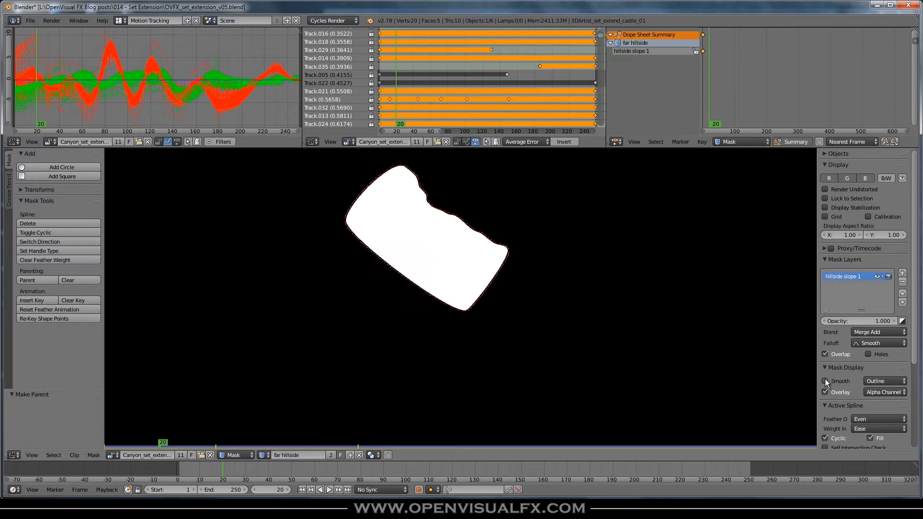
{"action": "left_click", "coordinate": [825, 381]}
{"action": "scroll", "coordinate": [504, 250], "scroll_direction": "up", "scroll_amount": 2}
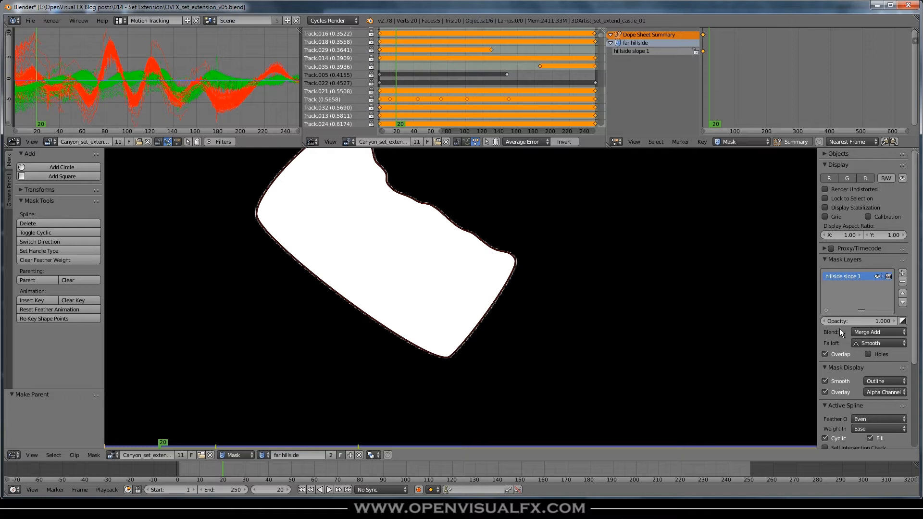
{"action": "left_click", "coordinate": [877, 277]}
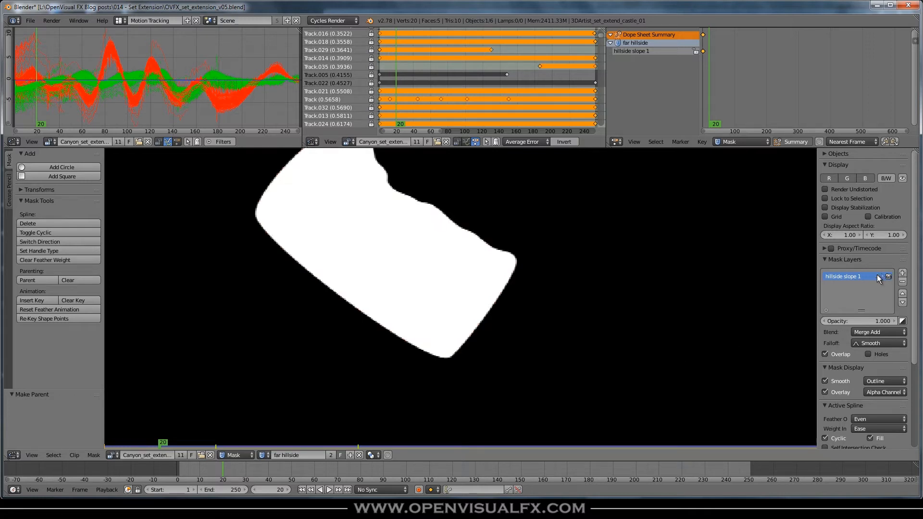
{"action": "left_click", "coordinate": [877, 277]}
{"action": "scroll", "coordinate": [463, 346], "scroll_direction": "up", "scroll_amount": 7}
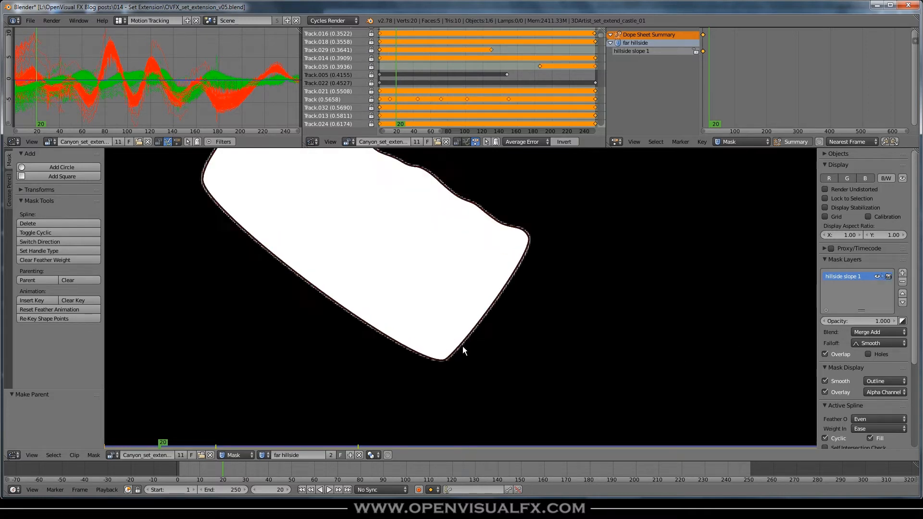
{"action": "scroll", "coordinate": [516, 321], "scroll_direction": "down", "scroll_amount": 6}
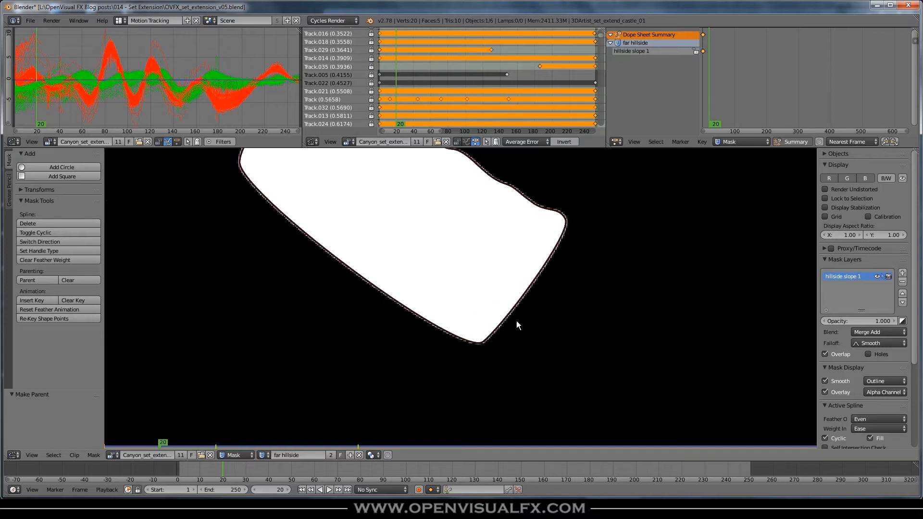
{"action": "scroll", "coordinate": [546, 273], "scroll_direction": "up", "scroll_amount": 2}
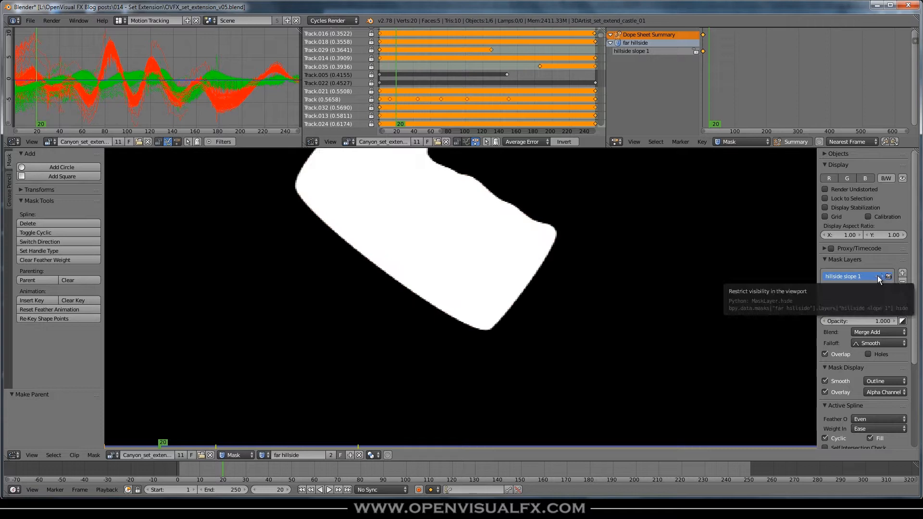
Turn off the mask overlay to show the footage again and move the clip to frame 44
{"action": "left_click", "coordinate": [834, 390]}
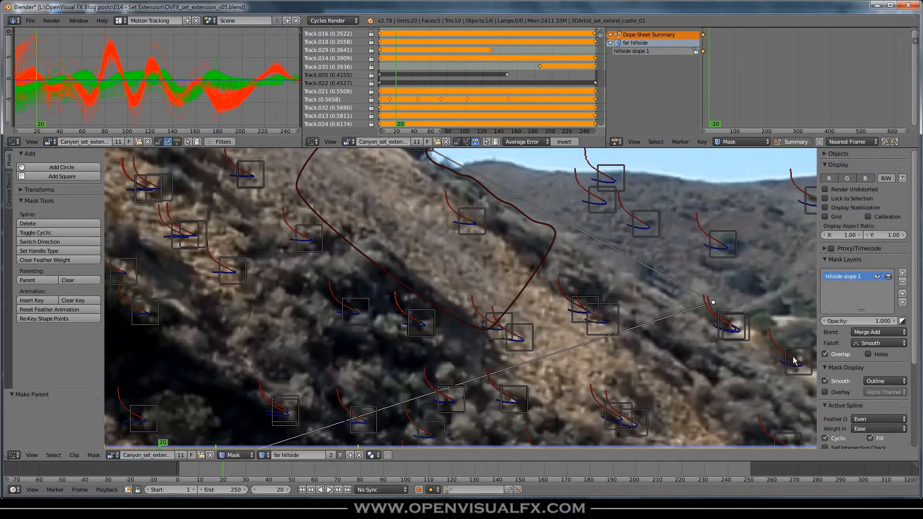
{"action": "scroll", "coordinate": [503, 299], "scroll_direction": "down", "scroll_amount": 3}
{"action": "scroll", "coordinate": [500, 294], "scroll_direction": "down", "scroll_amount": 2}
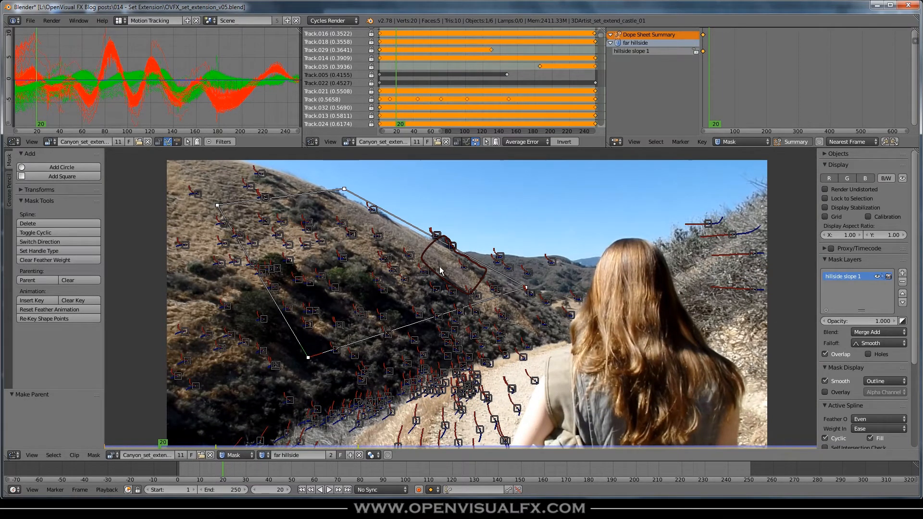
{"action": "left_click_drag", "start_coordinate": [239, 470], "coordinate": [278, 469]}
Switch to the Compositing screen layout, bring the CASTLE node frame into view, and render frame 44
{"action": "left_click", "coordinate": [120, 20]}
{"action": "left_click", "coordinate": [137, 52]}
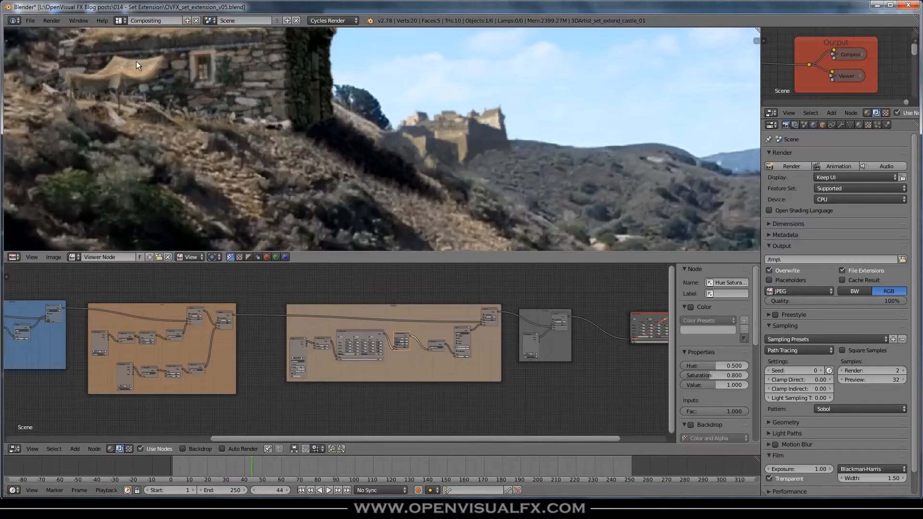
{"action": "scroll", "coordinate": [388, 321], "scroll_direction": "up", "scroll_amount": 3}
{"action": "middle_click_drag", "start_coordinate": [221, 351], "coordinate": [544, 329]}
{"action": "middle_click_drag", "start_coordinate": [247, 318], "coordinate": [511, 351]}
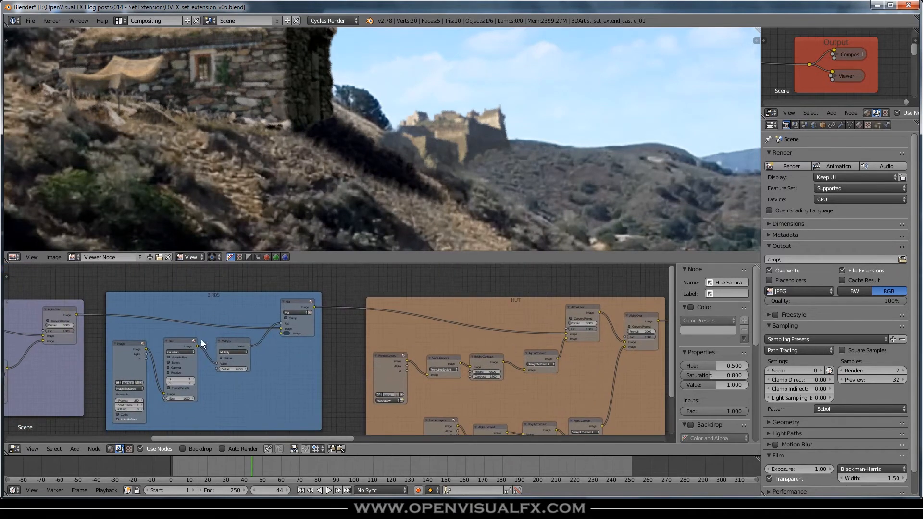
{"action": "middle_click_drag", "start_coordinate": [202, 342], "coordinate": [519, 357]}
{"action": "middle_click_drag", "start_coordinate": [288, 350], "coordinate": [362, 351]}
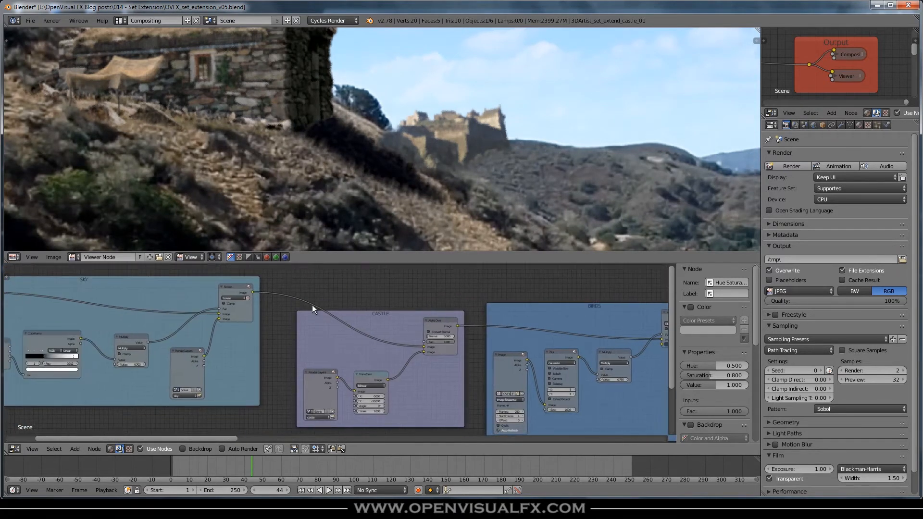
{"action": "scroll", "coordinate": [336, 322], "scroll_direction": "down", "scroll_amount": 2}
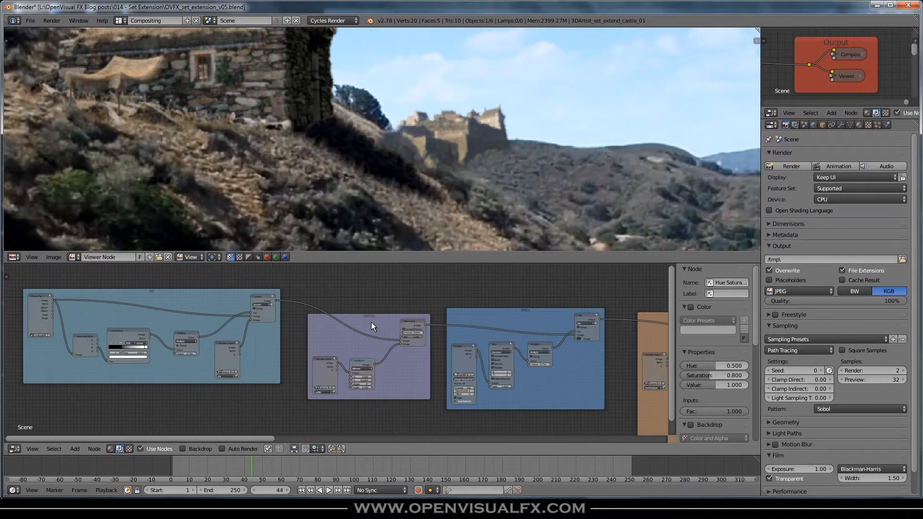
{"action": "scroll", "coordinate": [371, 322], "scroll_direction": "up", "scroll_amount": 2}
{"action": "left_click", "coordinate": [393, 348]}
{"action": "middle_click_drag", "start_coordinate": [367, 287], "coordinate": [374, 302]}
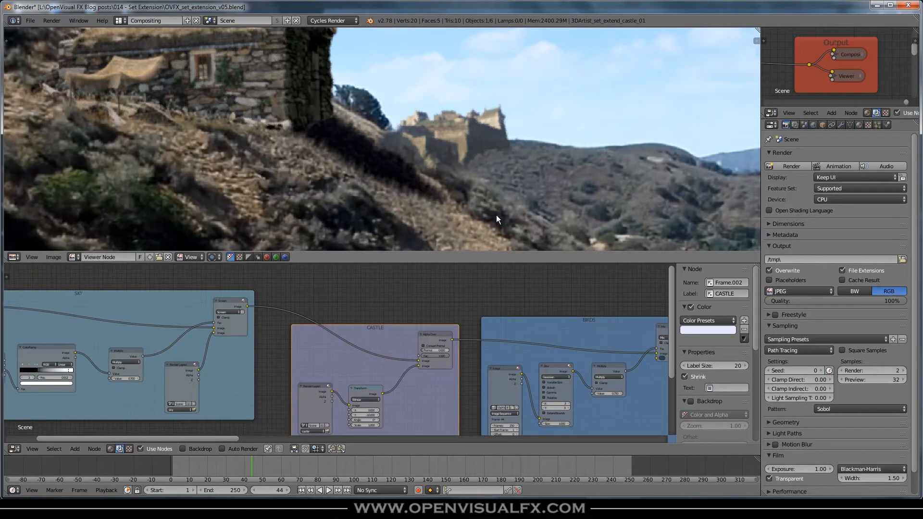
{"action": "left_click", "coordinate": [789, 166]}
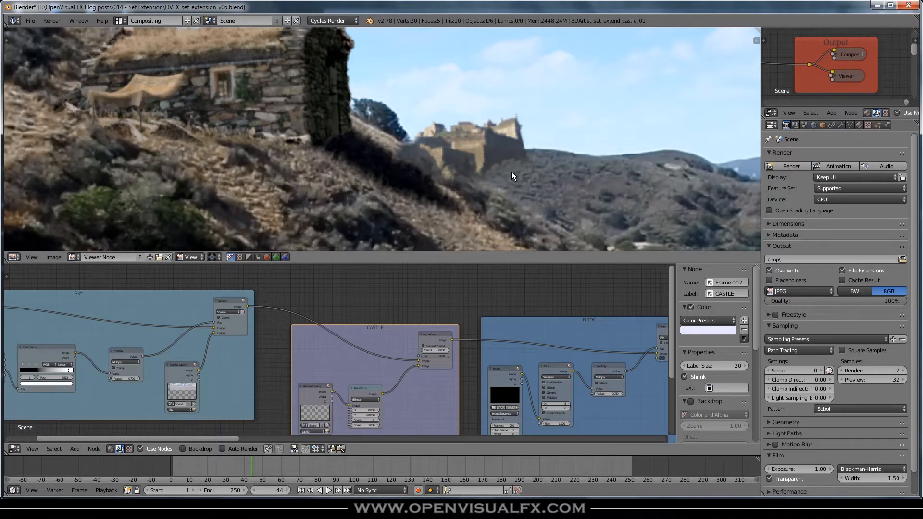
{"action": "middle_click_drag", "start_coordinate": [511, 172], "coordinate": [405, 202]}
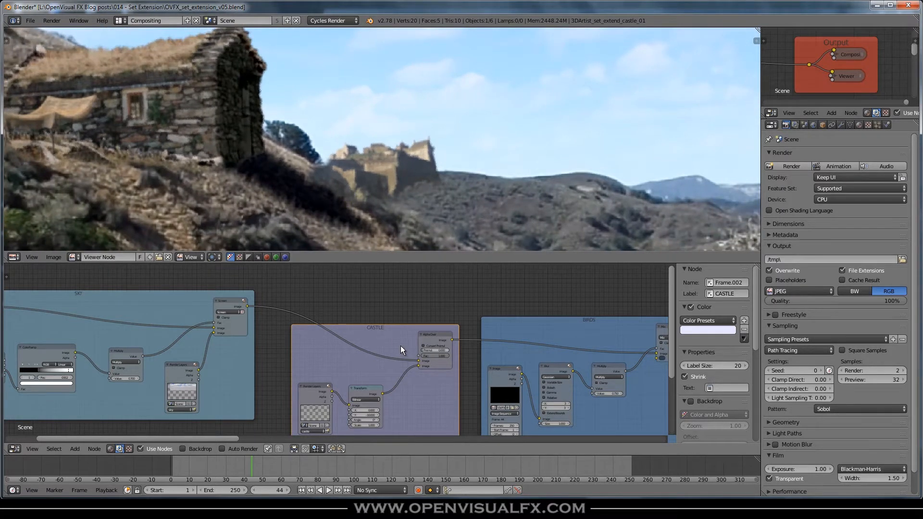
Add a Mask input node above the CASTLE frame and assign the far hillside mask to it
{"action": "middle_click_drag", "start_coordinate": [400, 345], "coordinate": [419, 392]}
{"action": "key", "text": "shift+a"}
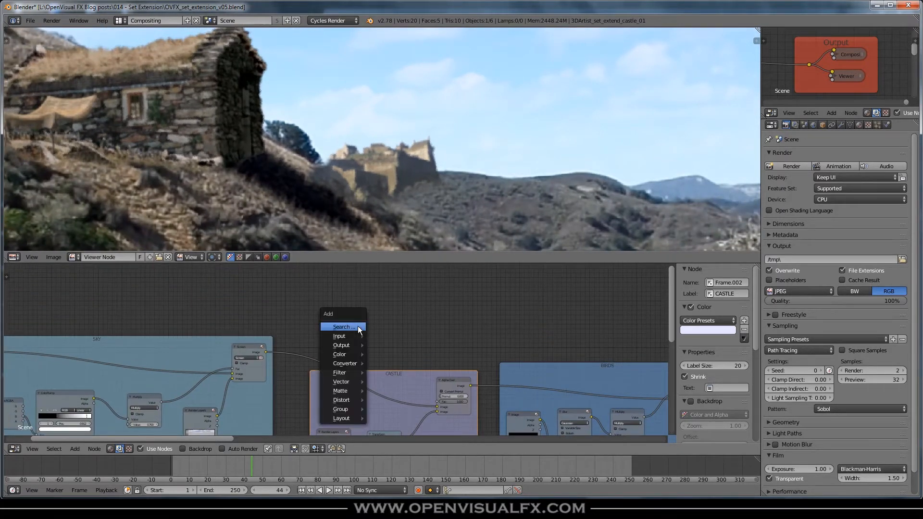
{"action": "mouse_move", "coordinate": [348, 334]}
{"action": "left_click", "coordinate": [387, 357]}
{"action": "left_click", "coordinate": [325, 301]}
{"action": "scroll", "coordinate": [337, 313], "scroll_direction": "up", "scroll_amount": 3}
{"action": "left_click", "coordinate": [321, 328]}
{"action": "left_click", "coordinate": [321, 320]}
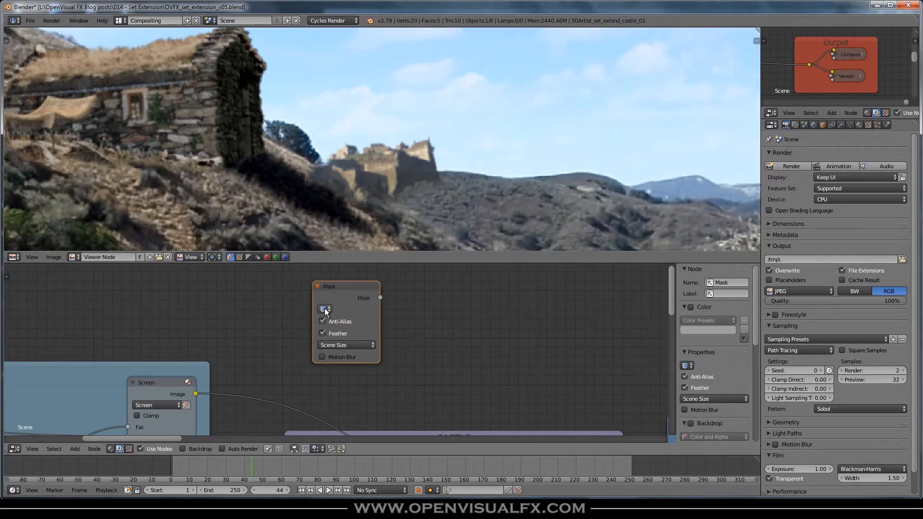
{"action": "left_click", "coordinate": [323, 309]}
{"action": "left_click", "coordinate": [334, 323]}
{"action": "left_click_drag", "start_coordinate": [346, 290], "coordinate": [318, 302]}
{"action": "left_click", "coordinate": [294, 321]}
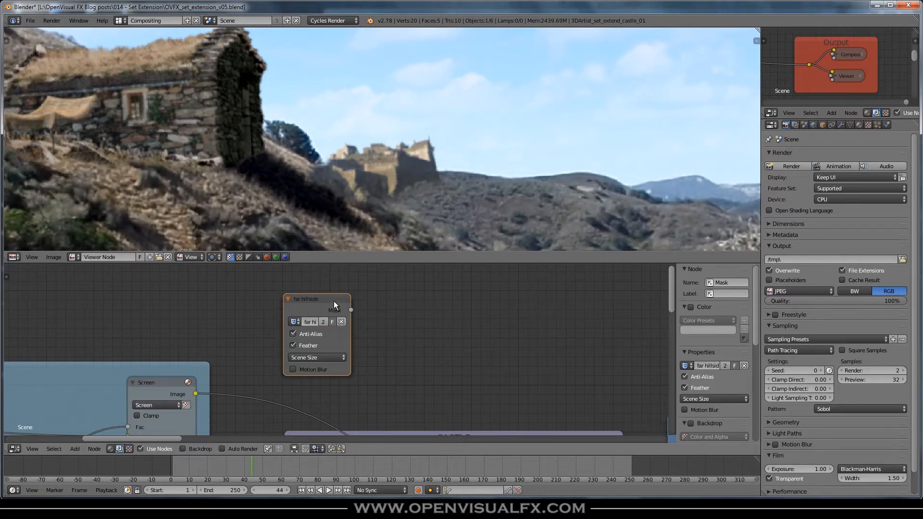
Connect the far hillside mask output to the Fac input of the CASTLE frame's Alpha Over node and reposition the mask node
{"action": "scroll", "coordinate": [347, 310], "scroll_direction": "down", "scroll_amount": 4}
{"action": "scroll", "coordinate": [428, 411], "scroll_direction": "up", "scroll_amount": 2}
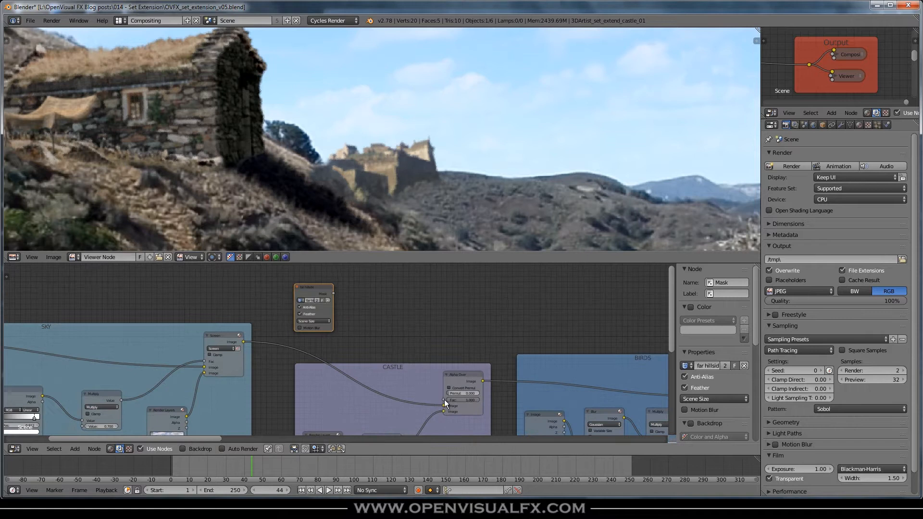
{"action": "left_click_drag", "start_coordinate": [333, 293], "coordinate": [443, 400]}
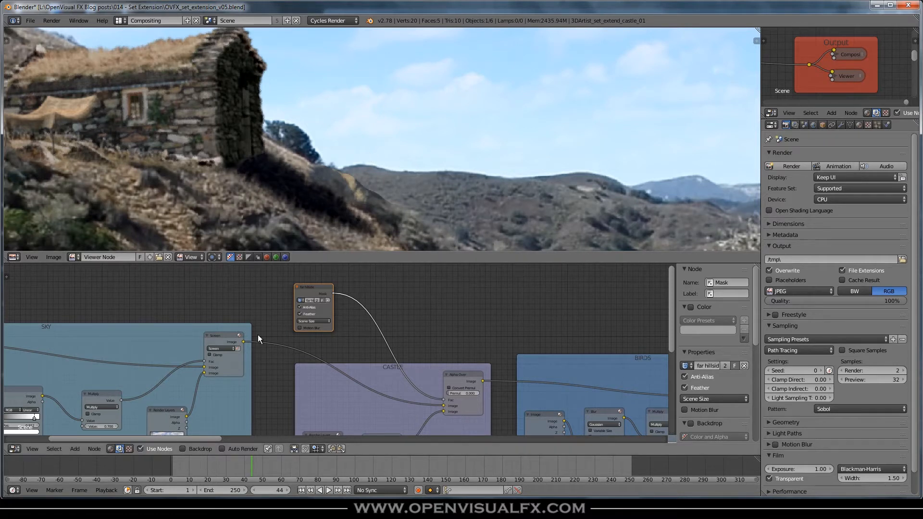
{"action": "left_click_drag", "start_coordinate": [318, 288], "coordinate": [313, 280]}
{"action": "mouse_move", "coordinate": [369, 355]}
{"action": "middle_mouse_down"}
{"action": "mouse_move", "coordinate": [380, 383]}
{"action": "mouse_move", "coordinate": [372, 372]}
{"action": "middle_mouse_up"}
{"action": "left_click_drag", "start_coordinate": [317, 302], "coordinate": [308, 293]}
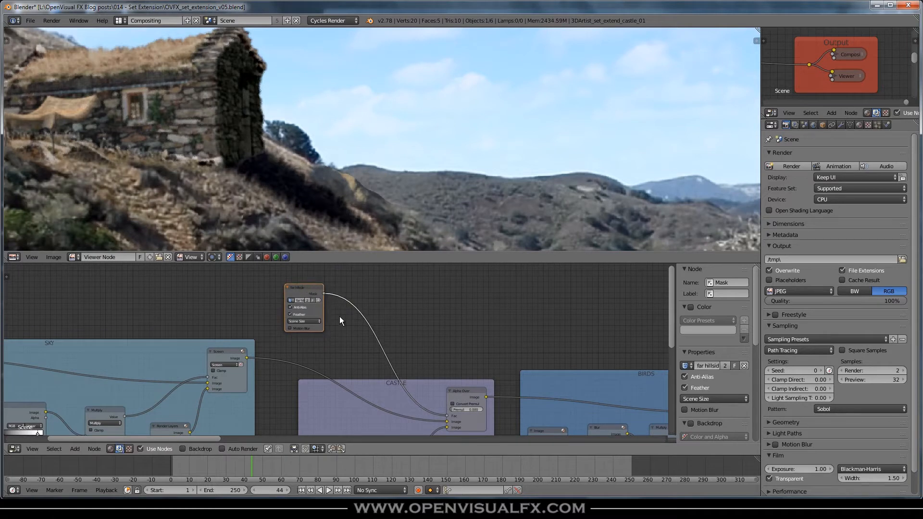
Insert an Invert node between the far hillside mask and the Alpha Over node, and check the castle's edge along the ridge
{"action": "key", "text": "shift+a"}
{"action": "mouse_move", "coordinate": [321, 336]}
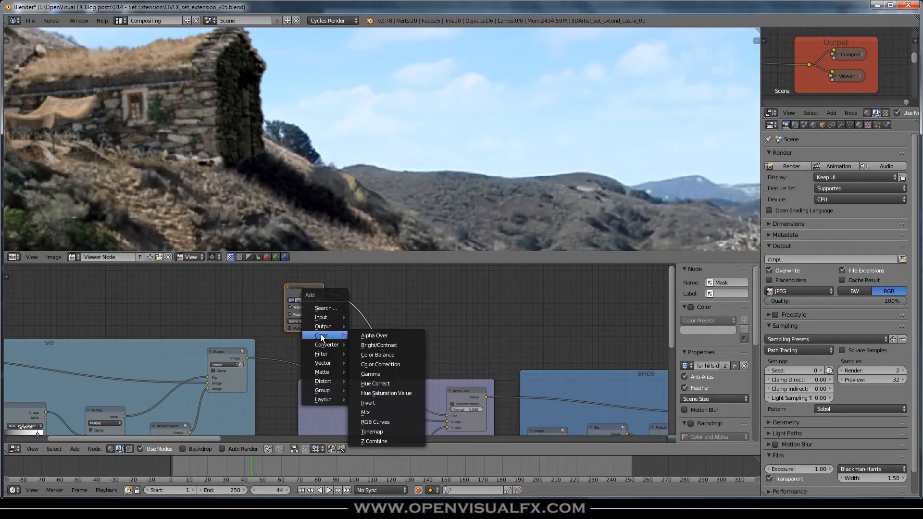
{"action": "left_click", "coordinate": [368, 402]}
{"action": "left_click", "coordinate": [338, 289]}
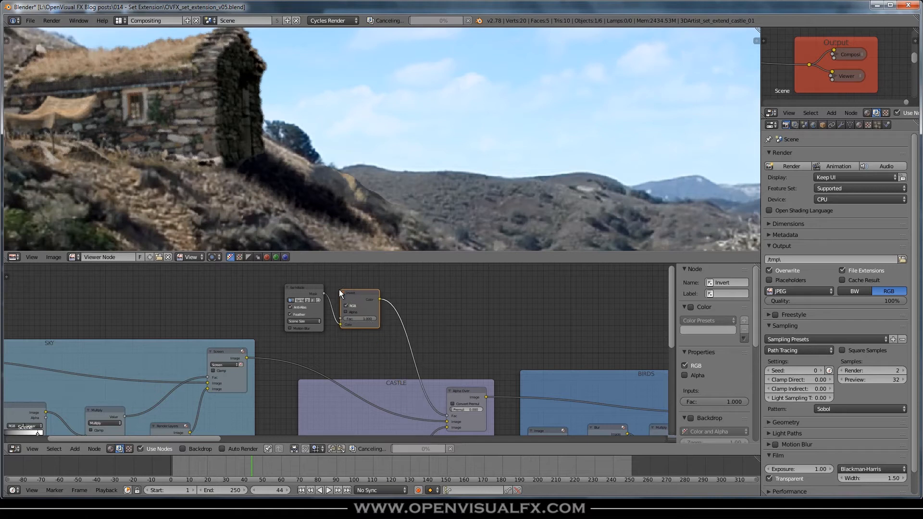
{"action": "scroll", "coordinate": [384, 188], "scroll_direction": "up", "scroll_amount": 3}
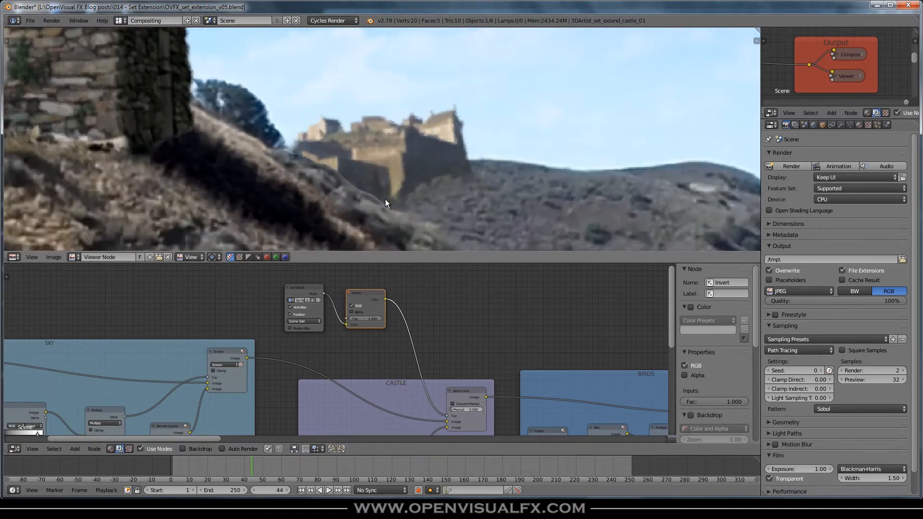
{"action": "middle_click_drag", "start_coordinate": [385, 198], "coordinate": [374, 189]}
{"action": "scroll", "coordinate": [394, 185], "scroll_direction": "down", "scroll_amount": 3}
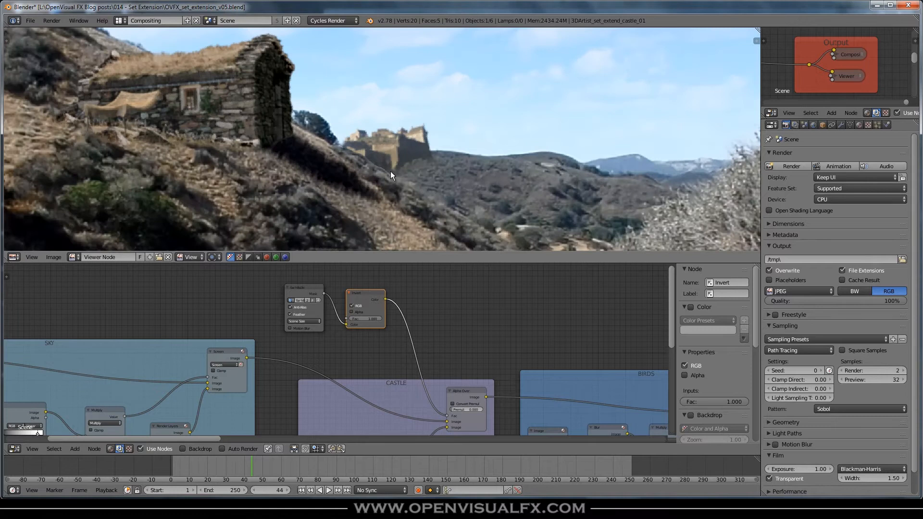
Collapse the far hillside mask and Invert nodes and place the Invert node beside the mask
{"action": "scroll", "coordinate": [390, 312], "scroll_direction": "up", "scroll_amount": 1}
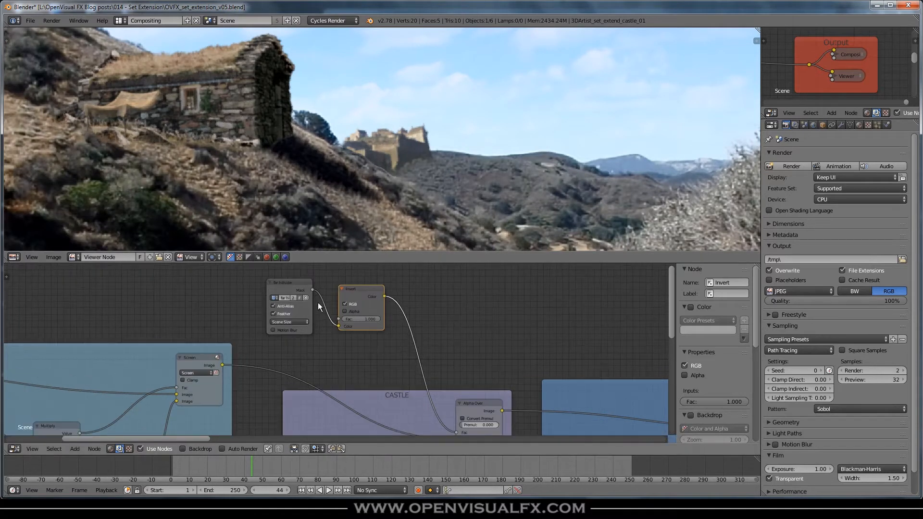
{"action": "left_click", "coordinate": [295, 283]}
{"action": "key", "text": "h"}
{"action": "left_click", "coordinate": [364, 292]}
{"action": "key", "text": "h"}
{"action": "left_click_drag", "start_coordinate": [360, 290], "coordinate": [322, 285]}
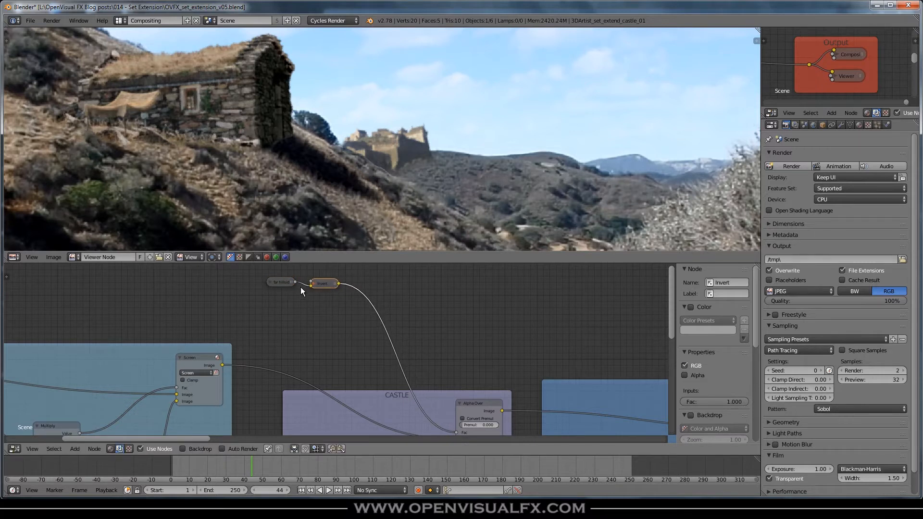
Move the mask and Invert nodes into the CASTLE frame and arrange them side by side along its upper edge
{"action": "left_click", "coordinate": [289, 284], "text": "shift"}
{"action": "key", "text": "g"}
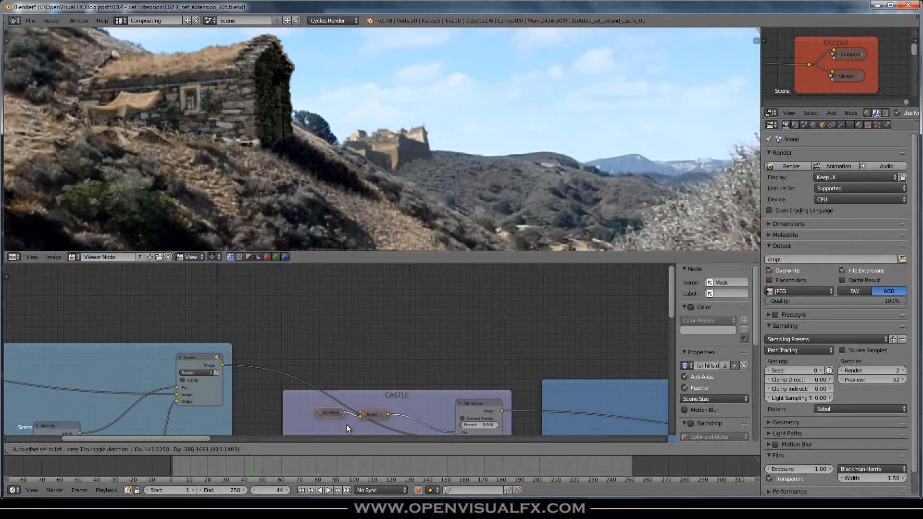
{"action": "left_click", "coordinate": [354, 313]}
{"action": "left_click_drag", "start_coordinate": [329, 413], "coordinate": [298, 316]}
{"action": "left_click_drag", "start_coordinate": [282, 308], "coordinate": [281, 308]}
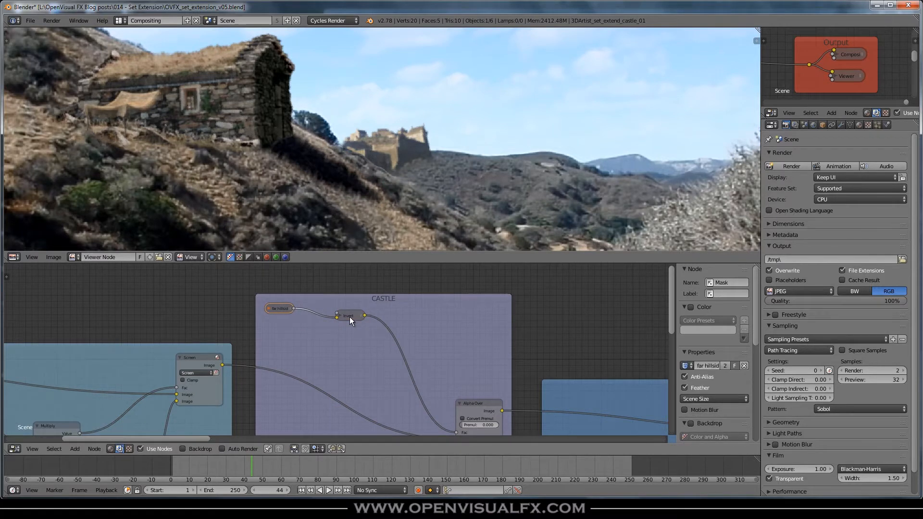
{"action": "left_click_drag", "start_coordinate": [350, 317], "coordinate": [325, 310]}
Insert a Blur filter node between the Invert node and the Alpha Over node in the CASTLE frame
{"action": "scroll", "coordinate": [434, 353], "scroll_direction": "down", "scroll_amount": 1}
{"action": "scroll", "coordinate": [434, 355], "scroll_direction": "down", "scroll_amount": 1}
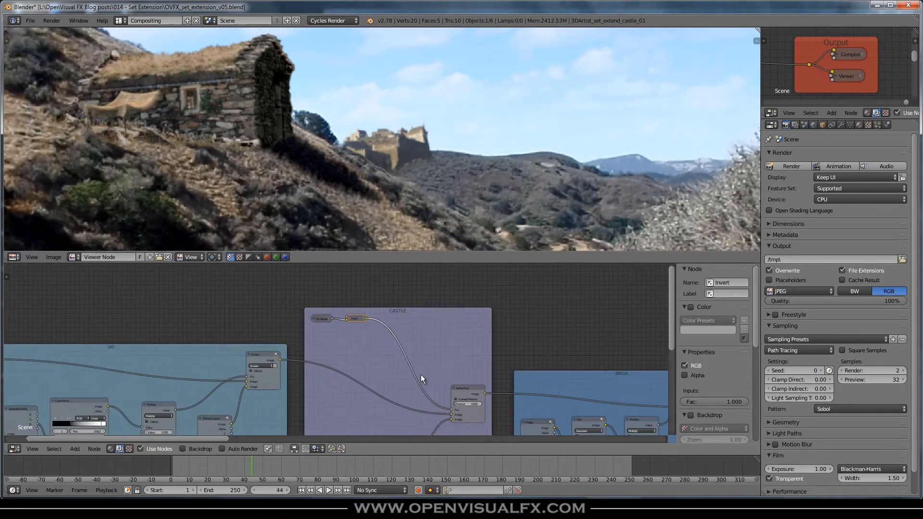
{"action": "scroll", "coordinate": [389, 343], "scroll_direction": "up", "scroll_amount": 1}
{"action": "key", "text": "shift+a"}
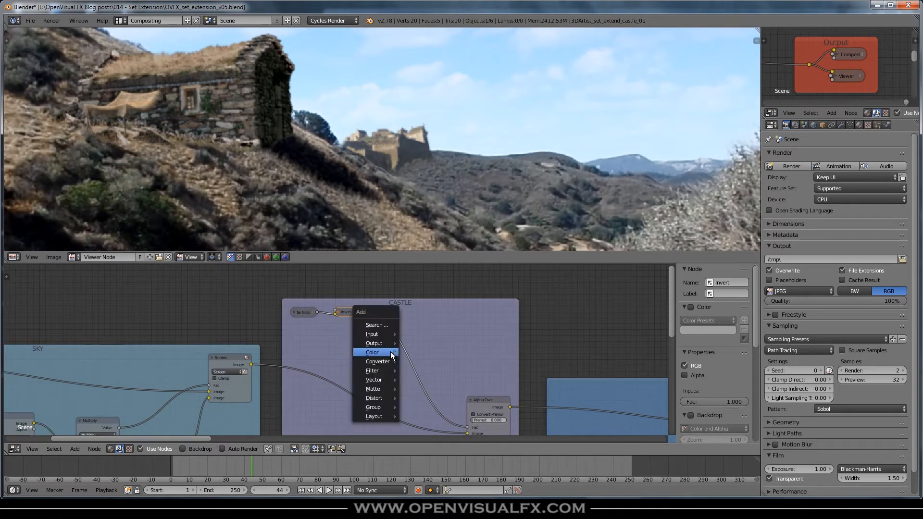
{"action": "mouse_move", "coordinate": [378, 373]}
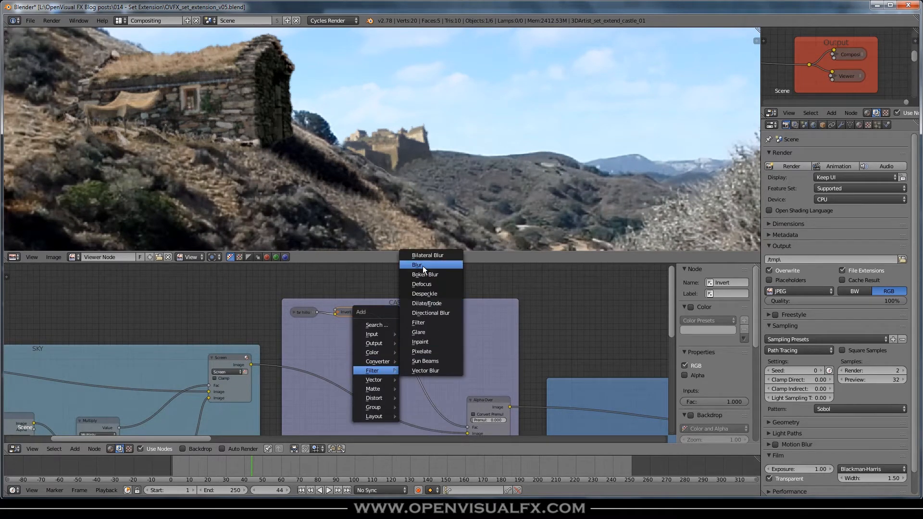
{"action": "left_click", "coordinate": [417, 264]}
{"action": "left_click", "coordinate": [382, 313]}
Set the mask Blur node's X and Y size to 5 and check the softened castle edge in the composite
{"action": "scroll", "coordinate": [425, 364], "scroll_direction": "up", "scroll_amount": 2}
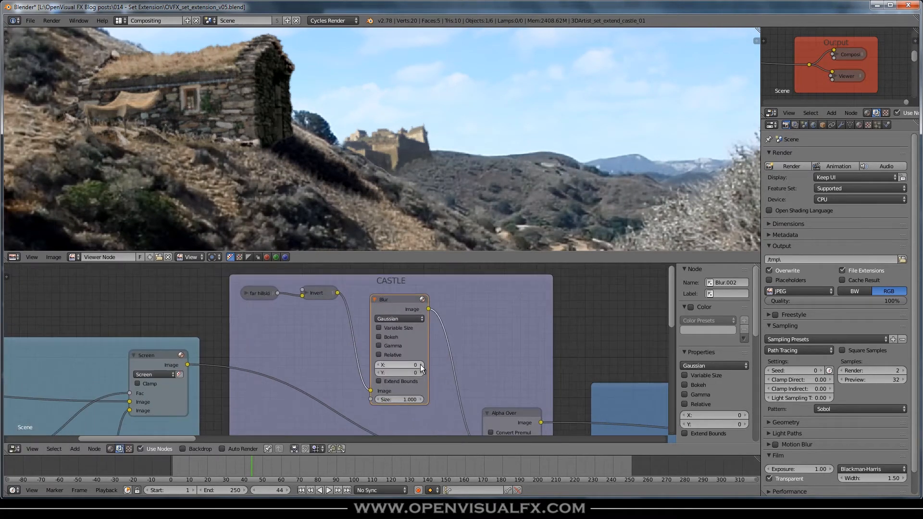
{"action": "scroll", "coordinate": [385, 192], "scroll_direction": "up", "scroll_amount": 4}
{"action": "scroll", "coordinate": [384, 191], "scroll_direction": "down", "scroll_amount": 1}
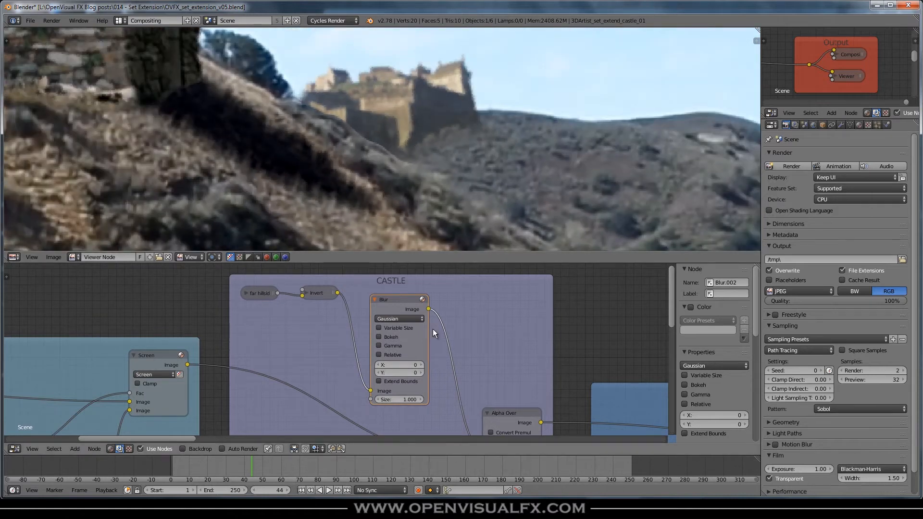
{"action": "left_click", "coordinate": [420, 362]}
{"action": "left_click", "coordinate": [420, 363]}
{"action": "left_click", "coordinate": [420, 362]}
{"action": "left_click", "coordinate": [420, 363]}
{"action": "left_click", "coordinate": [422, 372]}
{"action": "left_click", "coordinate": [422, 372]}
{"action": "left_click", "coordinate": [423, 372]}
{"action": "left_click", "coordinate": [422, 372]}
{"action": "left_click", "coordinate": [422, 371]}
{"action": "left_click", "coordinate": [421, 363]}
{"action": "scroll", "coordinate": [411, 139], "scroll_direction": "down", "scroll_amount": 3}
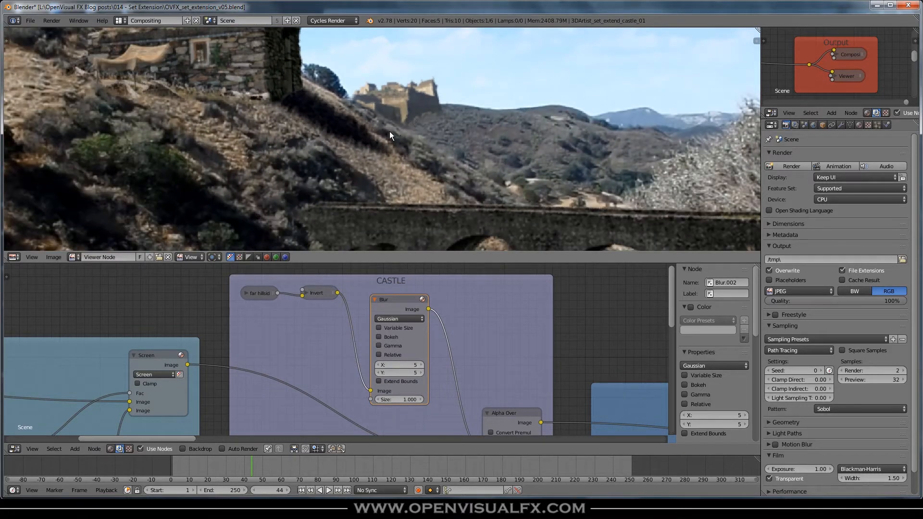
Set the mask Blur node's X and Y size to 4 and check the castle edge in the composite
{"action": "scroll", "coordinate": [411, 144], "scroll_direction": "up", "scroll_amount": 3}
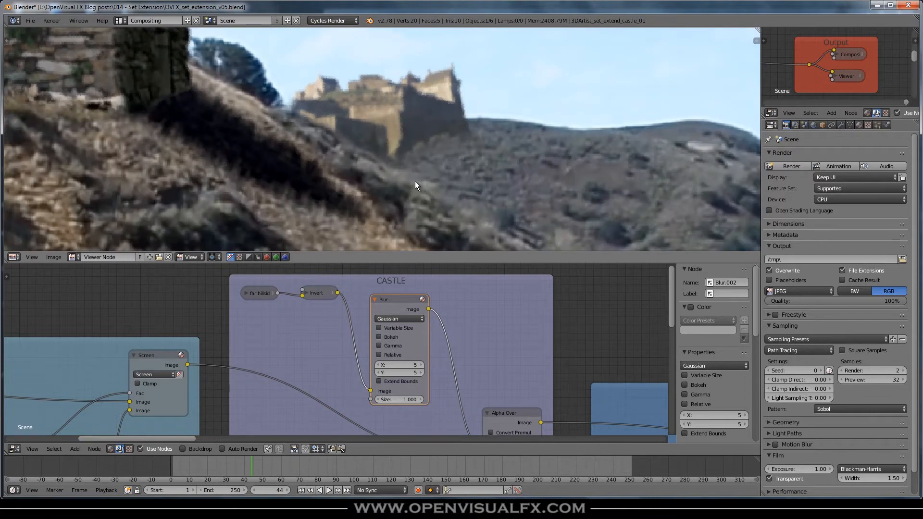
{"action": "left_click", "coordinate": [378, 364]}
{"action": "left_click", "coordinate": [377, 365]}
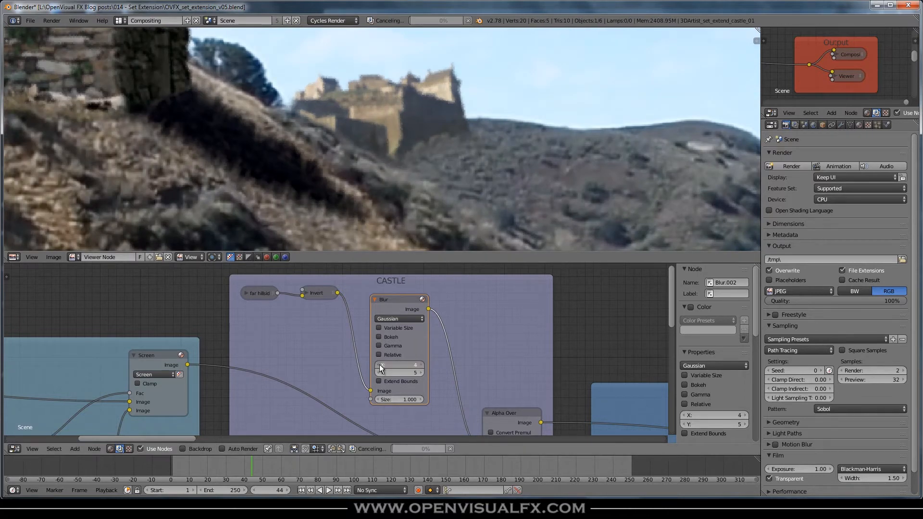
{"action": "left_click", "coordinate": [380, 373]}
{"action": "left_click", "coordinate": [380, 373]}
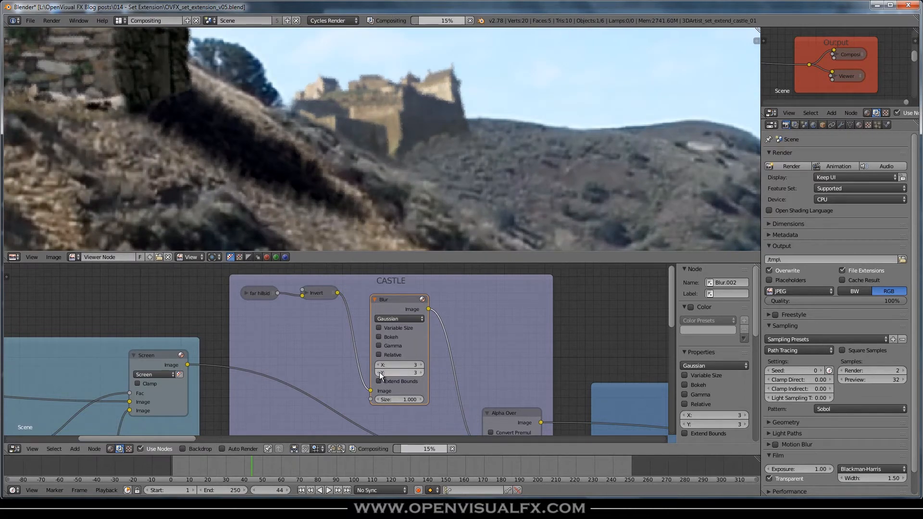
{"action": "left_click", "coordinate": [421, 365]}
{"action": "left_click", "coordinate": [421, 373]}
{"action": "scroll", "coordinate": [417, 137], "scroll_direction": "down", "scroll_amount": 3}
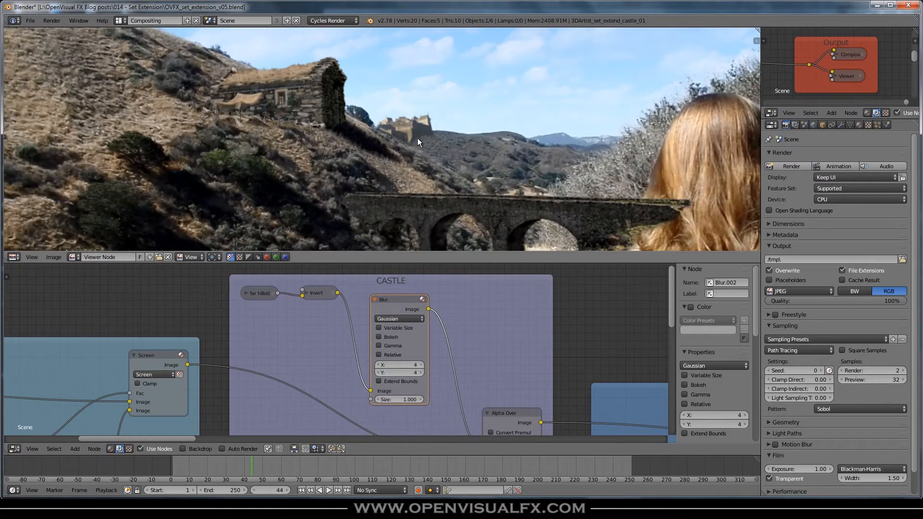
{"action": "scroll", "coordinate": [442, 298], "scroll_direction": "down", "scroll_amount": 2}
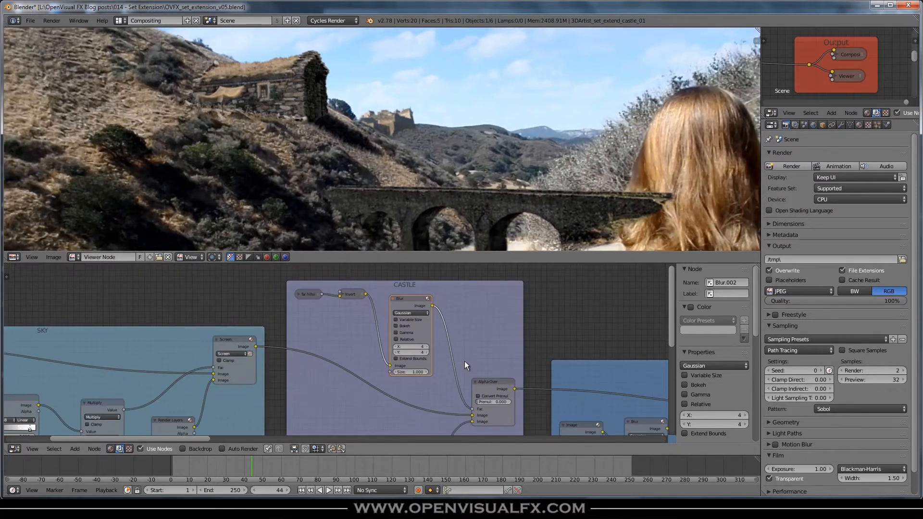
Examine the whole composite up close and at full frame, covering the castle, the bridge and the foreground woman
{"action": "middle_click_drag", "start_coordinate": [464, 361], "coordinate": [365, 332]}
{"action": "scroll", "coordinate": [365, 332], "scroll_direction": "down", "scroll_amount": 2}
{"action": "middle_click_drag", "start_coordinate": [373, 134], "coordinate": [313, 112]}
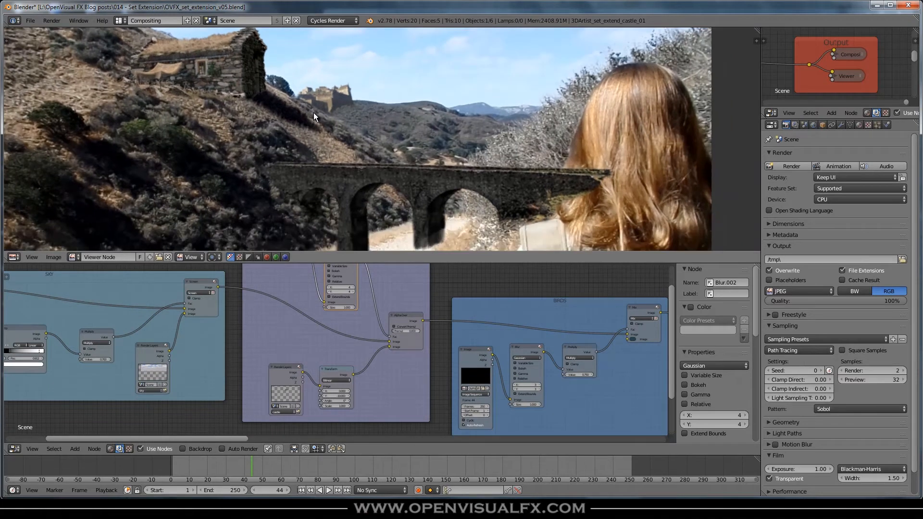
{"action": "middle_click_drag", "start_coordinate": [469, 194], "coordinate": [489, 142]}
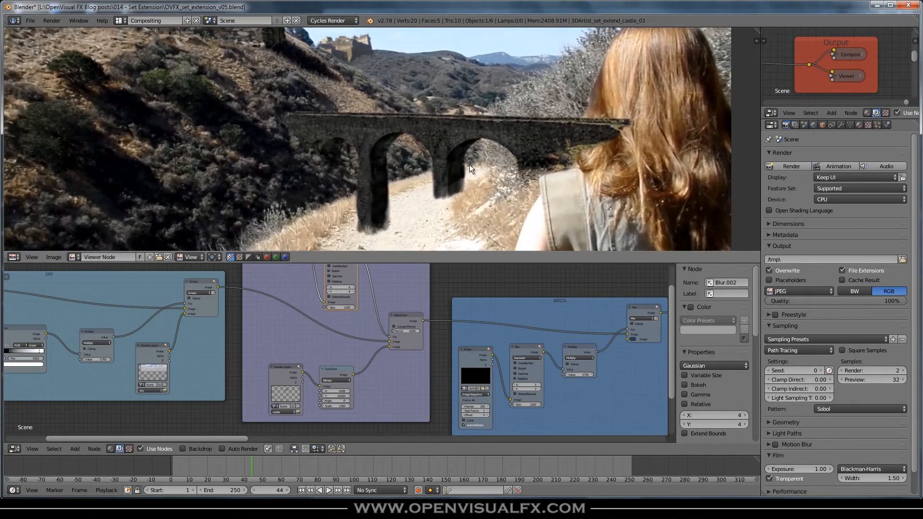
{"action": "scroll", "coordinate": [388, 141], "scroll_direction": "down", "scroll_amount": 5}
{"action": "middle_click_drag", "start_coordinate": [411, 108], "coordinate": [397, 133]}
{"action": "scroll", "coordinate": [400, 132], "scroll_direction": "up", "scroll_amount": 5}
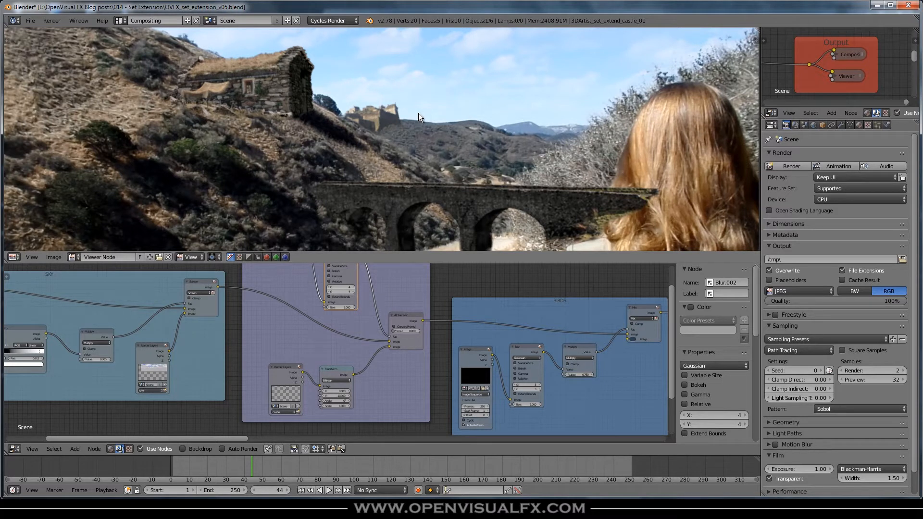
{"action": "scroll", "coordinate": [480, 103], "scroll_direction": "down", "scroll_amount": 3}
{"action": "middle_click_drag", "start_coordinate": [494, 170], "coordinate": [491, 157]}
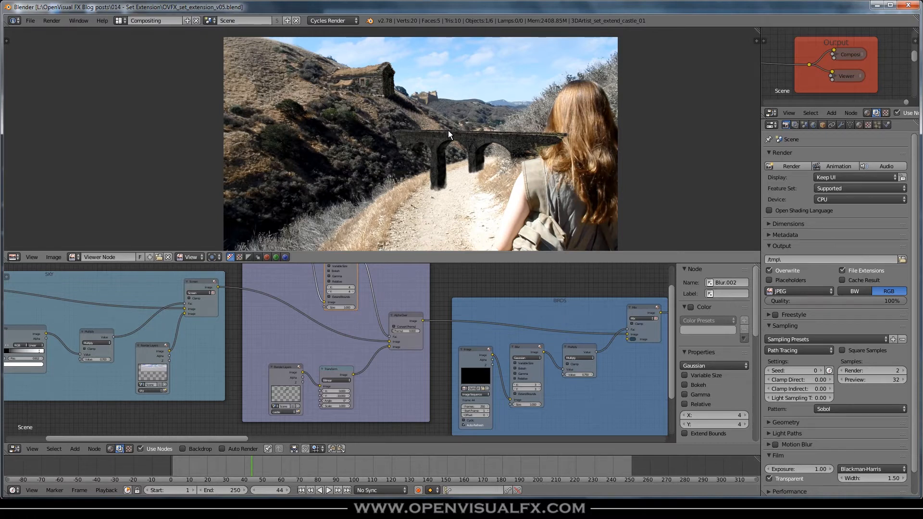
{"action": "scroll", "coordinate": [448, 125], "scroll_direction": "up", "scroll_amount": 4}
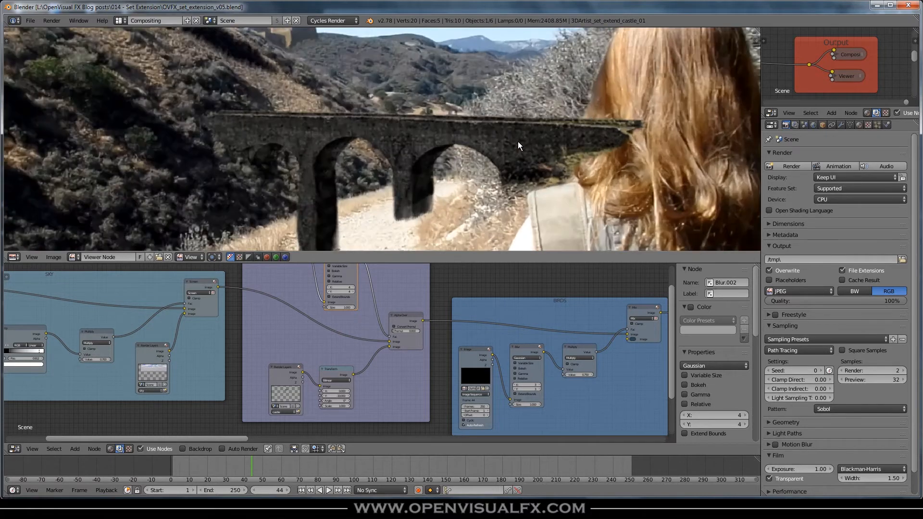
{"action": "middle_click_drag", "start_coordinate": [554, 111], "coordinate": [515, 108]}
{"action": "scroll", "coordinate": [524, 134], "scroll_direction": "down", "scroll_amount": 2}
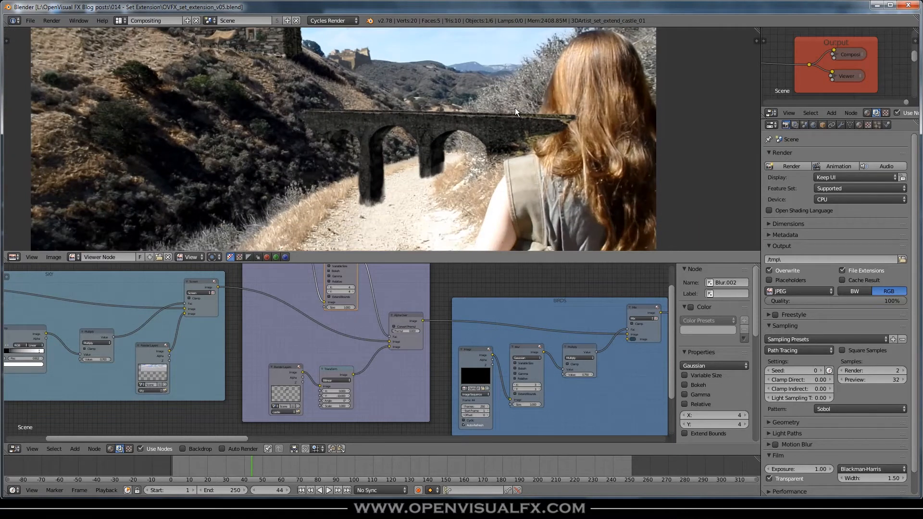
Switch to the Motion Tracking layout and move to frame 30 to review the tracked mask on the canyon clip
{"action": "left_click", "coordinate": [118, 21]}
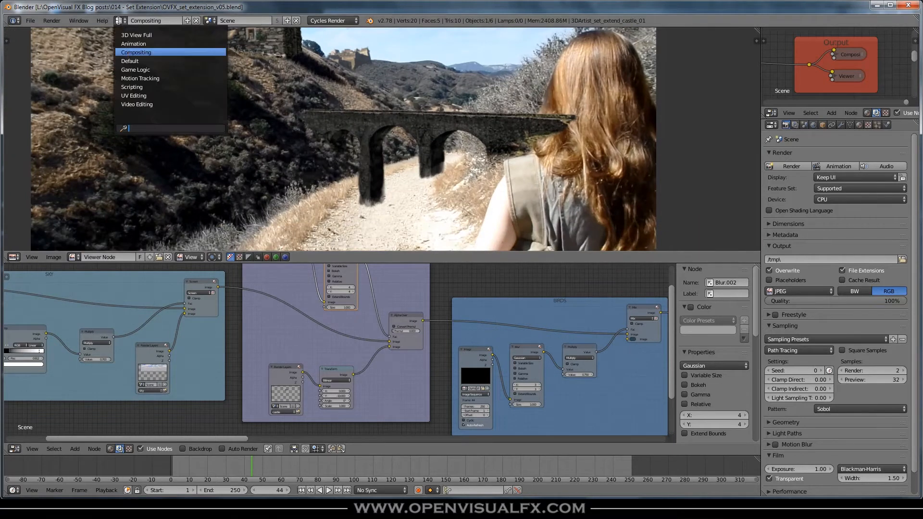
{"action": "left_click", "coordinate": [135, 77]}
{"action": "middle_click_drag", "start_coordinate": [552, 299], "coordinate": [536, 277]}
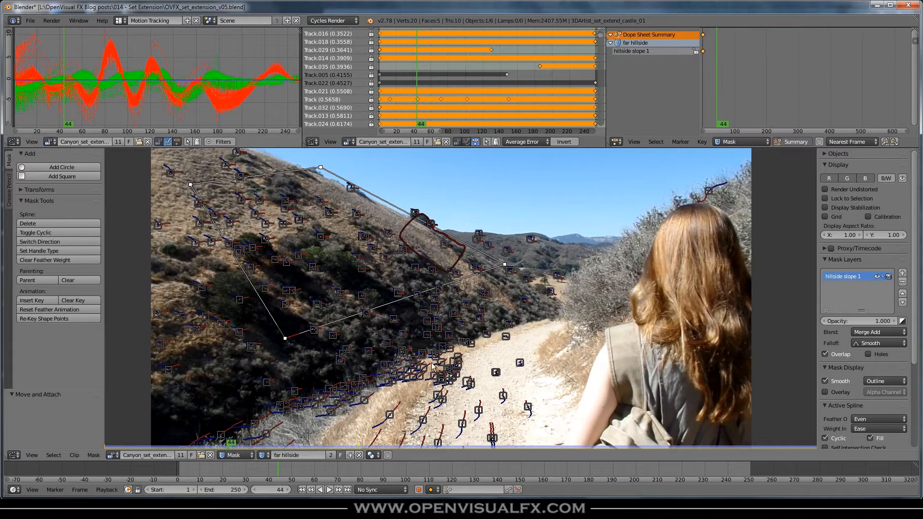
{"action": "left_click_drag", "start_coordinate": [281, 473], "coordinate": [245, 473]}
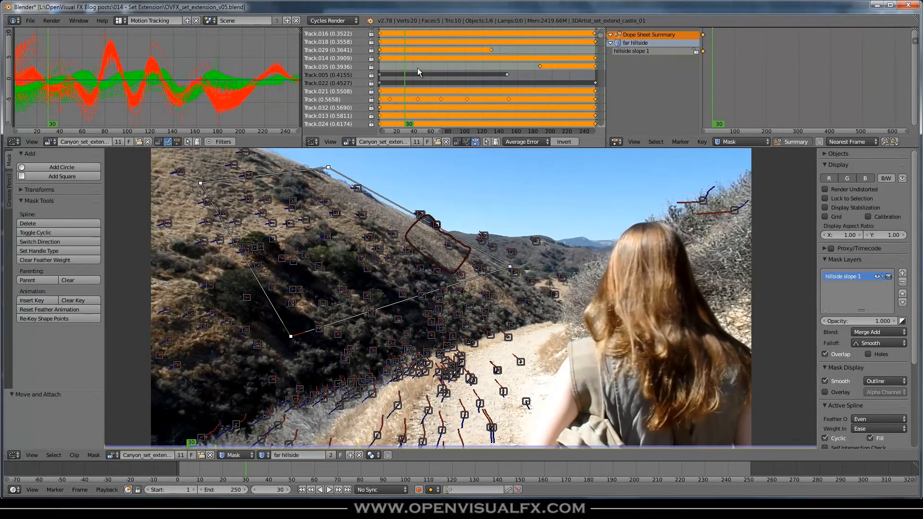
Switch to the Default layout and bring up the camera view's motion tracking display settings
{"action": "left_click", "coordinate": [119, 20]}
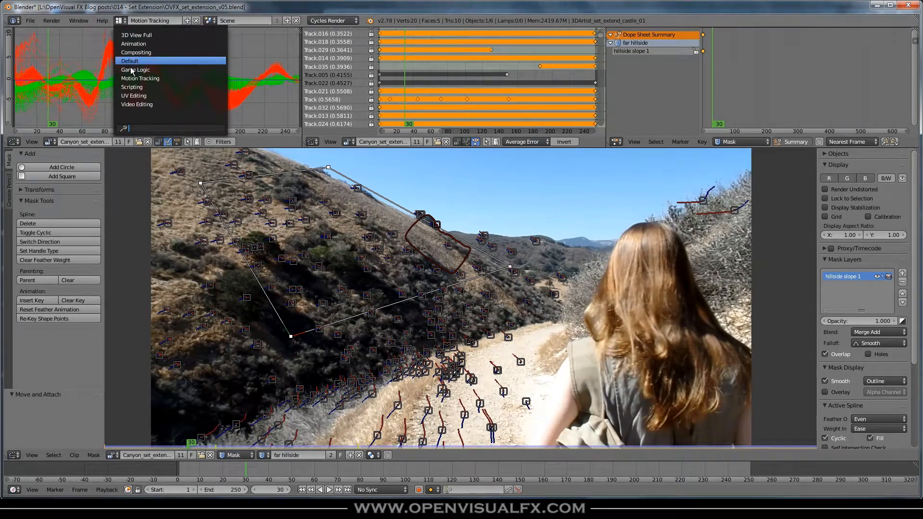
{"action": "left_click", "coordinate": [144, 62]}
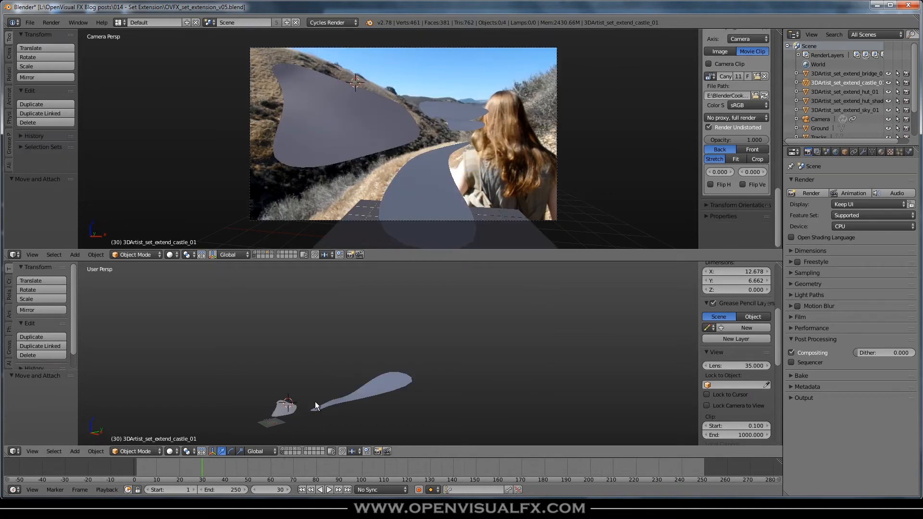
{"action": "scroll", "coordinate": [317, 402], "scroll_direction": "up", "scroll_amount": 3}
{"action": "scroll", "coordinate": [721, 96], "scroll_direction": "up", "scroll_amount": 4}
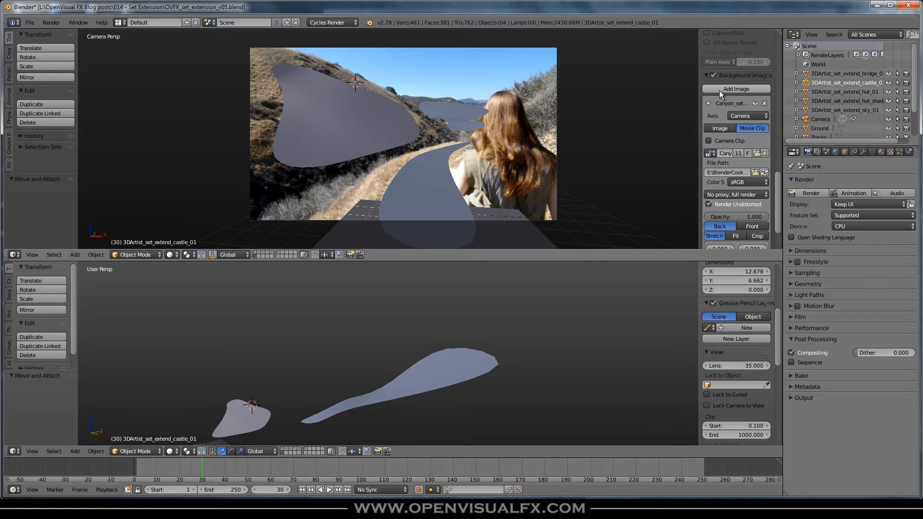
{"action": "scroll", "coordinate": [716, 73], "scroll_direction": "up", "scroll_amount": 4}
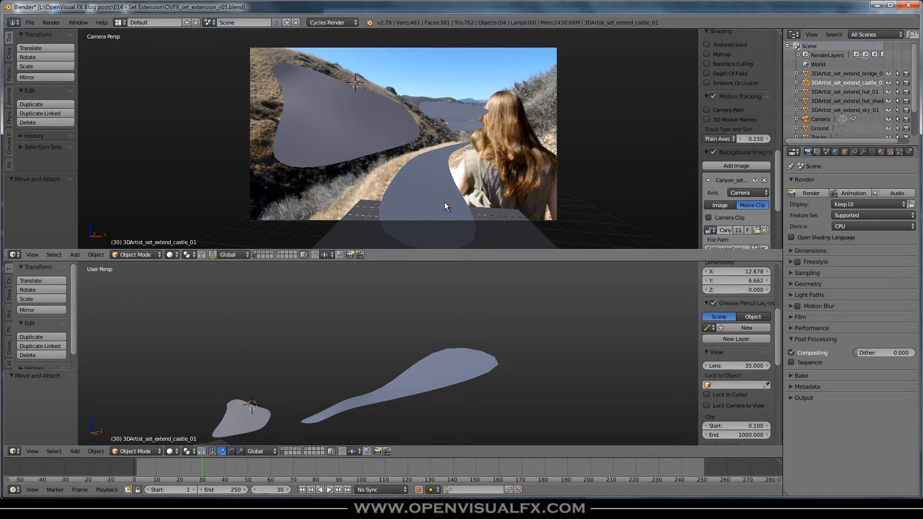
{"action": "scroll", "coordinate": [444, 202], "scroll_direction": "up", "scroll_amount": 2}
{"action": "scroll", "coordinate": [448, 196], "scroll_direction": "down", "scroll_amount": 1}
{"action": "middle_click_drag", "start_coordinate": [448, 197], "coordinate": [444, 205], "text": "shift"}
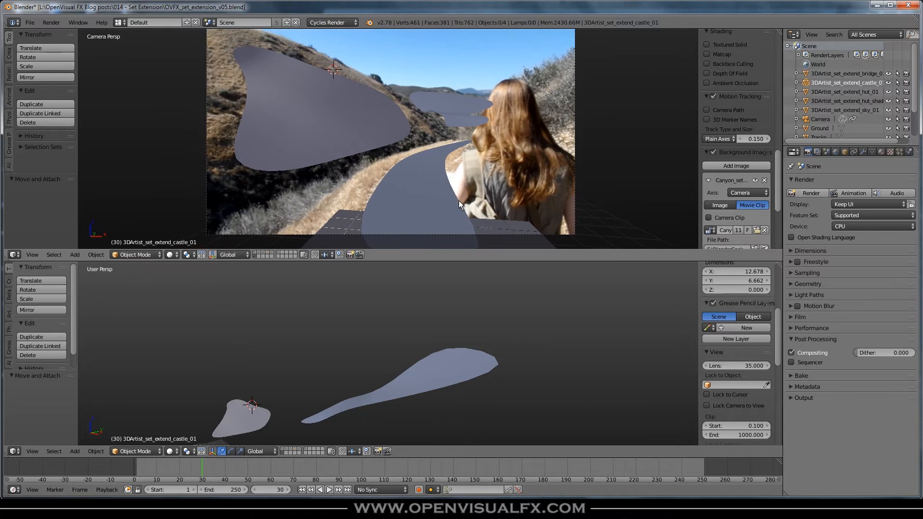
Show only the first scene layer with the castle plane and display the camera view's tracking markers as spheres of size 0.030
{"action": "left_click", "coordinate": [713, 97]}
{"action": "left_click", "coordinate": [713, 96]}
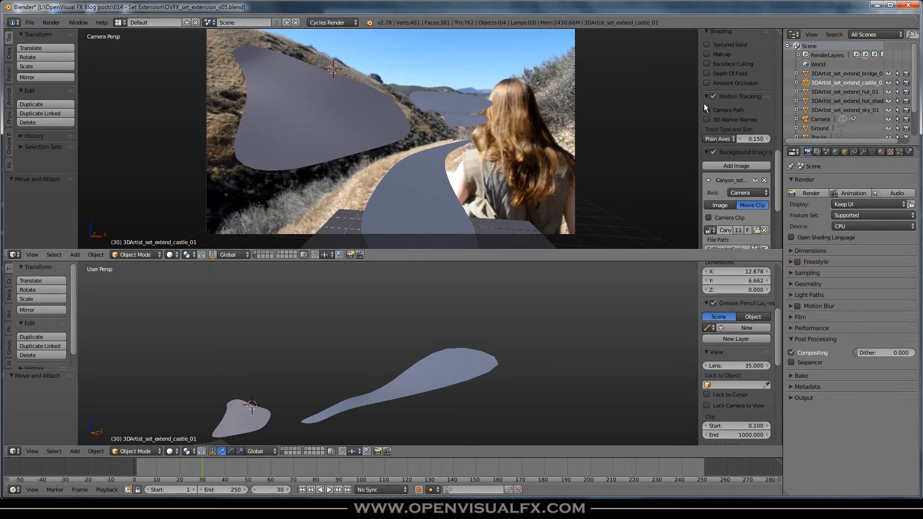
{"action": "left_click", "coordinate": [254, 252]}
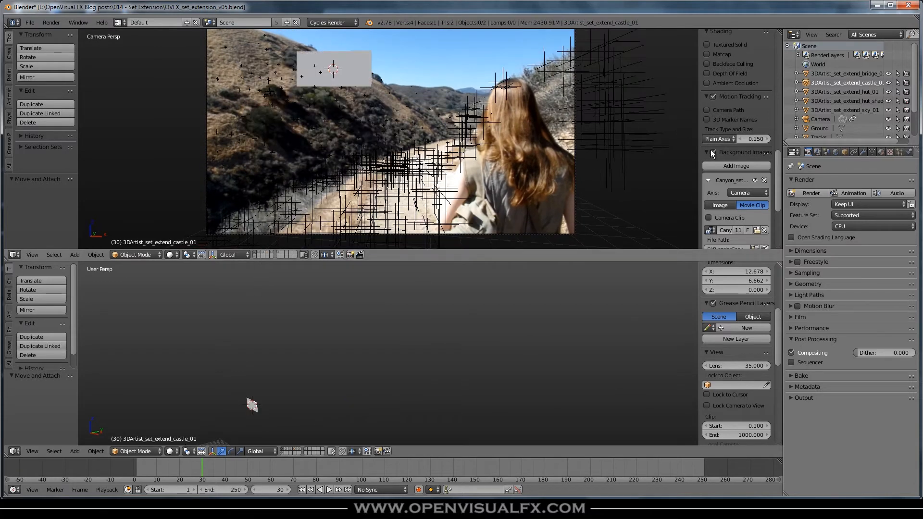
{"action": "left_click", "coordinate": [717, 138]}
{"action": "left_click", "coordinate": [718, 87]}
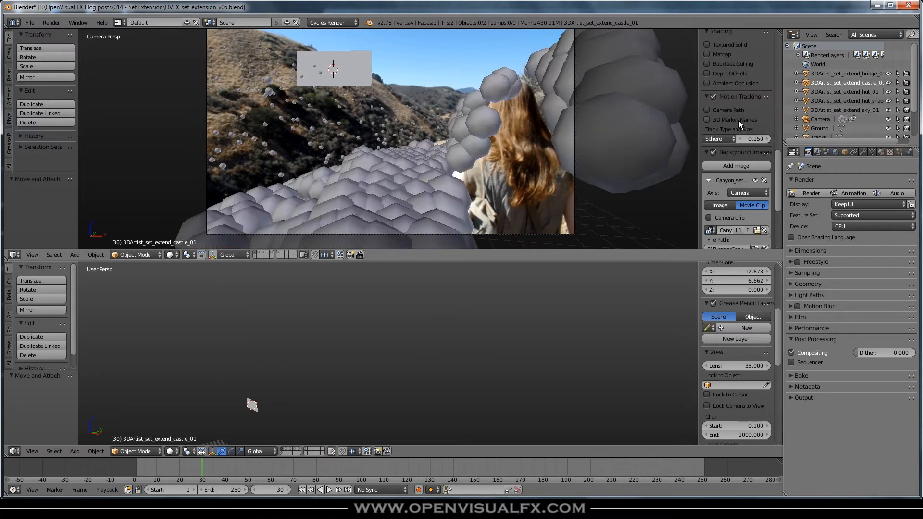
{"action": "mouse_move", "coordinate": [754, 138]}
{"action": "left_mouse_down"}
{"action": "mouse_move", "coordinate": [743, 138]}
{"action": "mouse_move", "coordinate": [754, 138]}
{"action": "left_mouse_up"}
Enlarge the camera view, then play and scrub the shot to check the marker spheres against the footage, stopping at frame 88
{"action": "left_click_drag", "start_coordinate": [454, 260], "coordinate": [453, 314]}
{"action": "scroll", "coordinate": [445, 190], "scroll_direction": "up", "scroll_amount": 2}
{"action": "key", "text": "alt+a"}
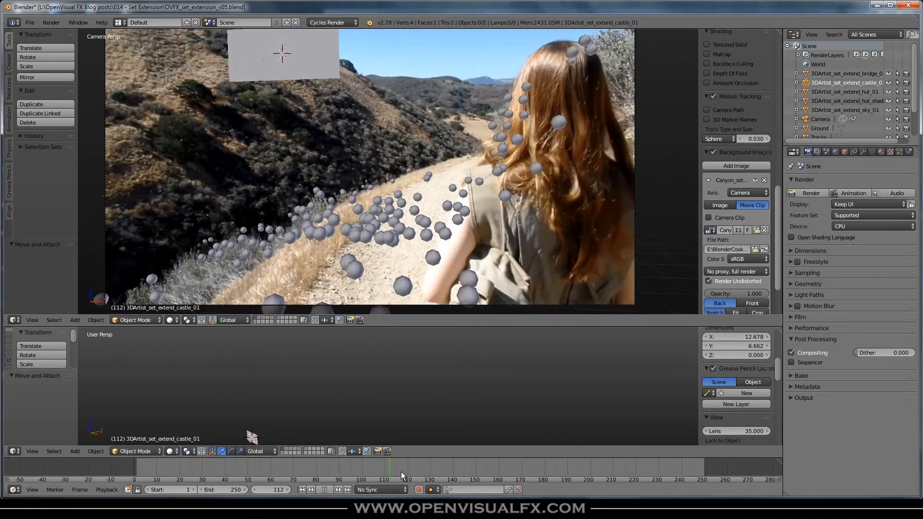
{"action": "key", "text": "alt+a"}
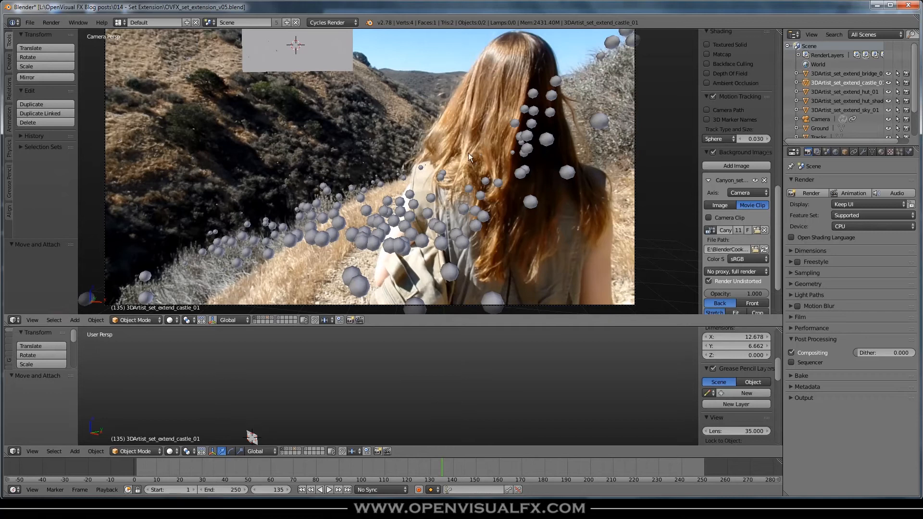
{"action": "left_click_drag", "start_coordinate": [431, 476], "coordinate": [236, 462]}
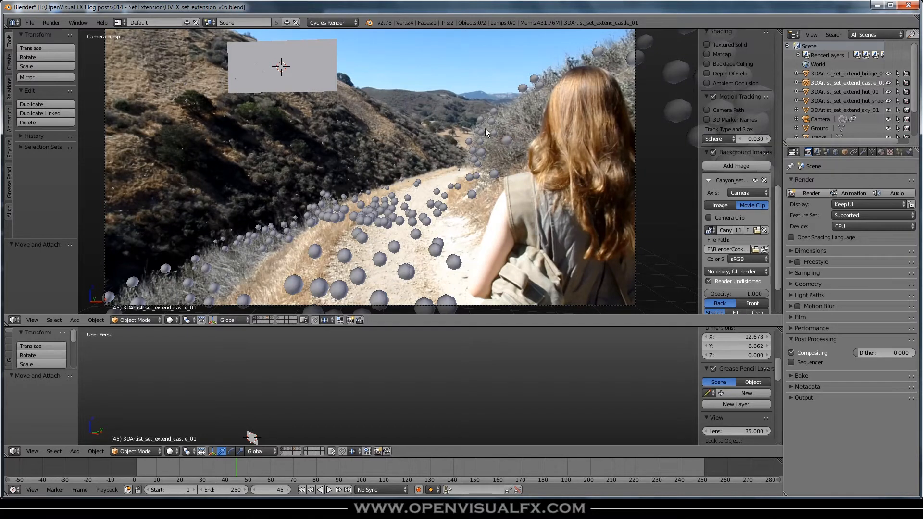
{"action": "key", "text": "alt+a"}
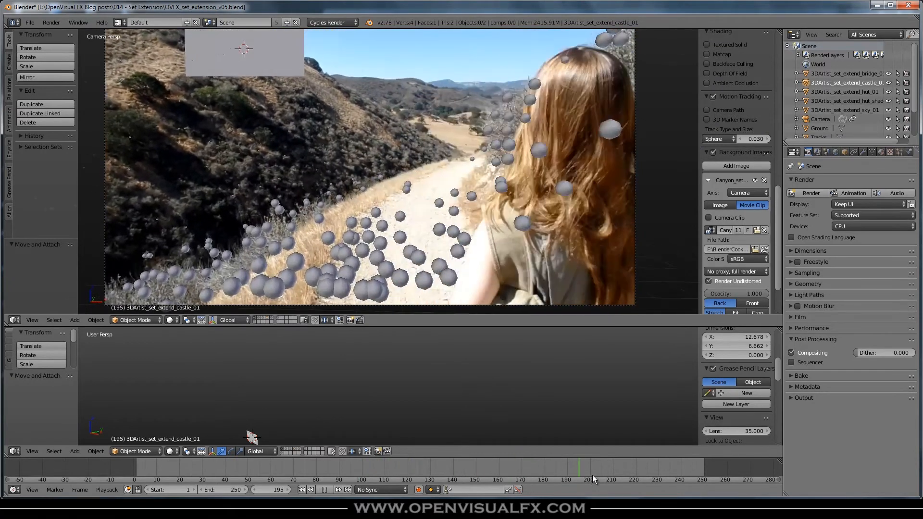
{"action": "left_click_drag", "start_coordinate": [690, 468], "coordinate": [569, 466]}
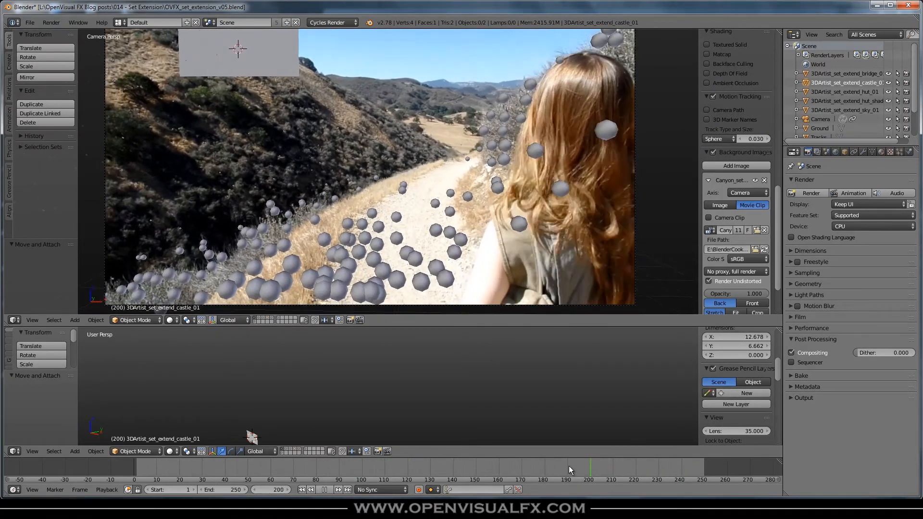
{"action": "left_click_drag", "start_coordinate": [535, 466], "coordinate": [301, 469]}
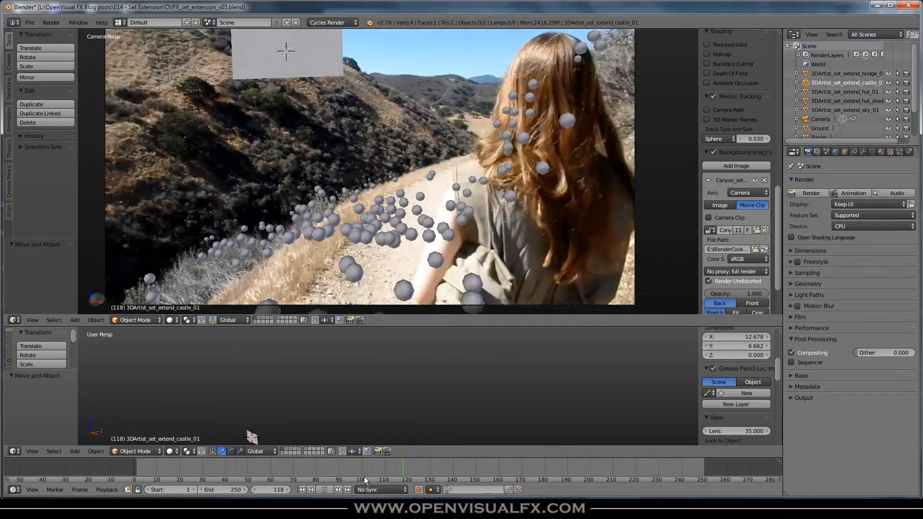
{"action": "left_click", "coordinate": [335, 478]}
Restore the even split between the two 3D views and bring the castle plane, camera and grid into the lower view
{"action": "middle_click_drag", "start_coordinate": [287, 411], "coordinate": [375, 378], "text": "shift"}
{"action": "scroll", "coordinate": [339, 394], "scroll_direction": "up", "scroll_amount": 6}
{"action": "scroll", "coordinate": [336, 397], "scroll_direction": "down", "scroll_amount": 2}
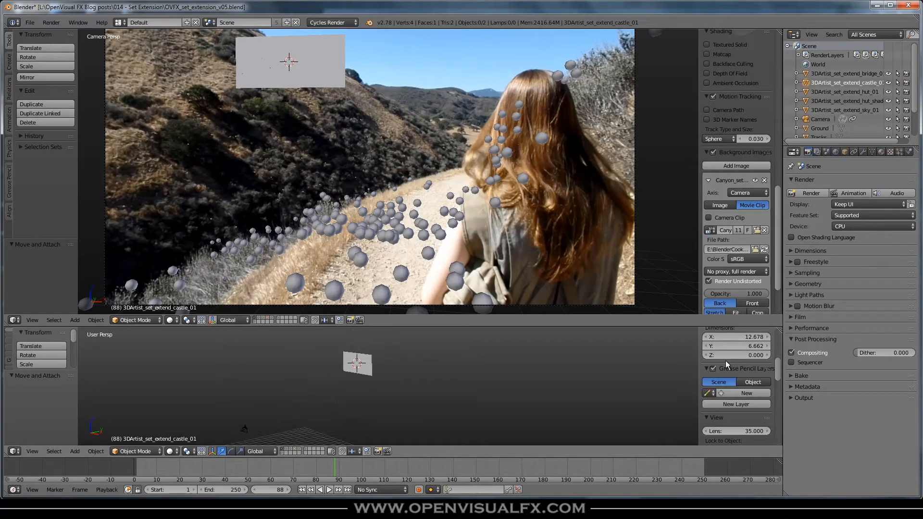
{"action": "left_click_drag", "start_coordinate": [623, 327], "coordinate": [599, 241]}
{"action": "middle_click_drag", "start_coordinate": [474, 108], "coordinate": [476, 115], "text": "shift"}
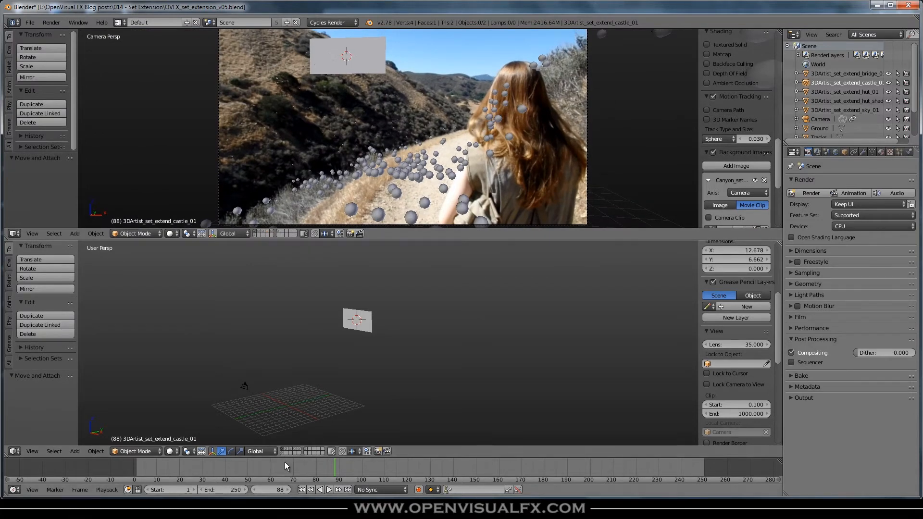
{"action": "middle_click_drag", "start_coordinate": [326, 344], "coordinate": [348, 364]}
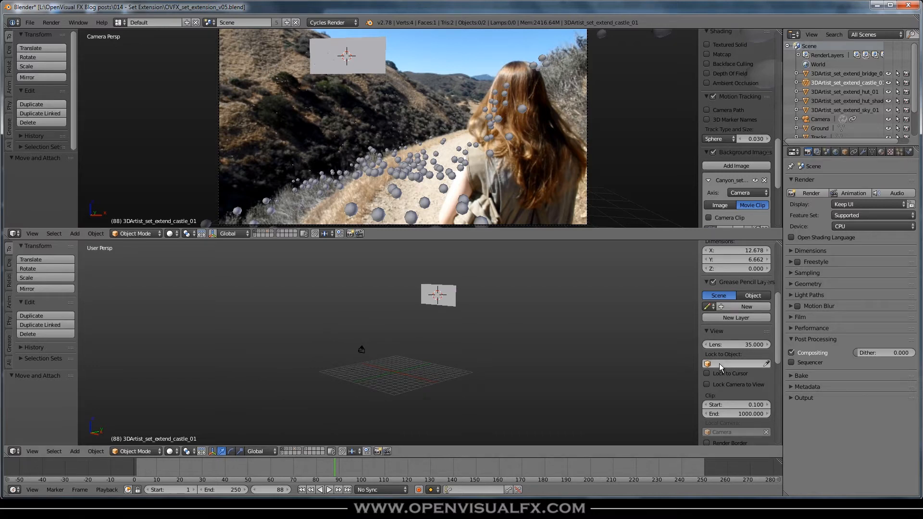
Turn on the motion tracking display in the lower 3D view
{"action": "scroll", "coordinate": [729, 348], "scroll_direction": "down", "scroll_amount": 4}
{"action": "scroll", "coordinate": [730, 348], "scroll_direction": "down", "scroll_amount": 7}
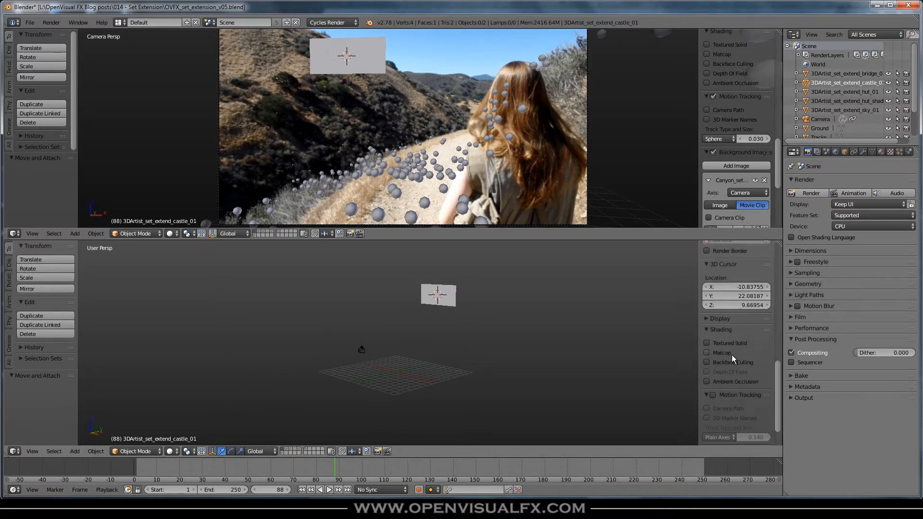
{"action": "left_click", "coordinate": [711, 363]}
{"action": "scroll", "coordinate": [427, 327], "scroll_direction": "up", "scroll_amount": 10}
{"action": "scroll", "coordinate": [419, 337], "scroll_direction": "down", "scroll_amount": 6}
Select the camera and frame it in the lower 3D view together with the surrounding track markers
{"action": "middle_click_drag", "start_coordinate": [445, 322], "coordinate": [371, 327]}
{"action": "right_click", "coordinate": [356, 360]}
{"action": "scroll", "coordinate": [312, 365], "scroll_direction": "up", "scroll_amount": 5}
{"action": "scroll", "coordinate": [371, 326], "scroll_direction": "down", "scroll_amount": 5}
{"action": "scroll", "coordinate": [339, 372], "scroll_direction": "up", "scroll_amount": 3}
{"action": "scroll", "coordinate": [342, 373], "scroll_direction": "up", "scroll_amount": 2}
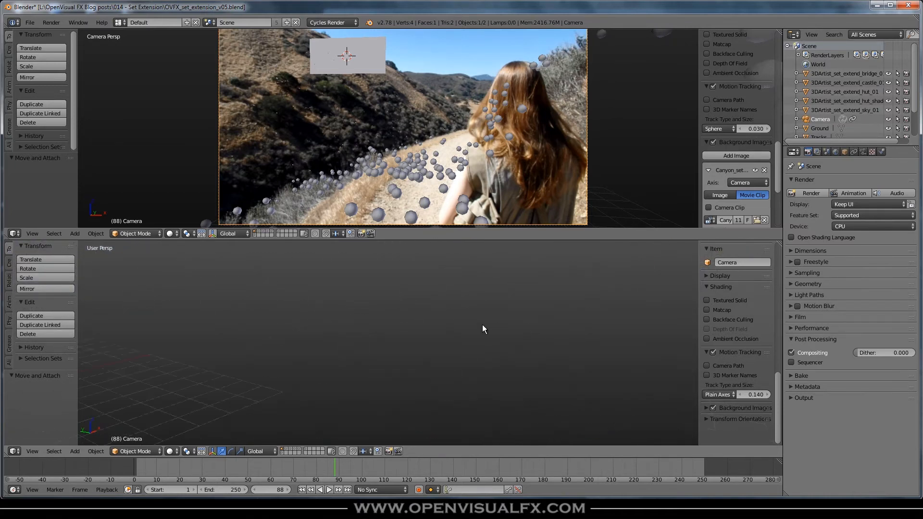
{"action": "scroll", "coordinate": [499, 329], "scroll_direction": "down", "scroll_amount": 4}
{"action": "key", "text": "KP_Decimal"}
{"action": "scroll", "coordinate": [344, 352], "scroll_direction": "down", "scroll_amount": 2}
{"action": "middle_click_drag", "start_coordinate": [345, 357], "coordinate": [421, 341]}
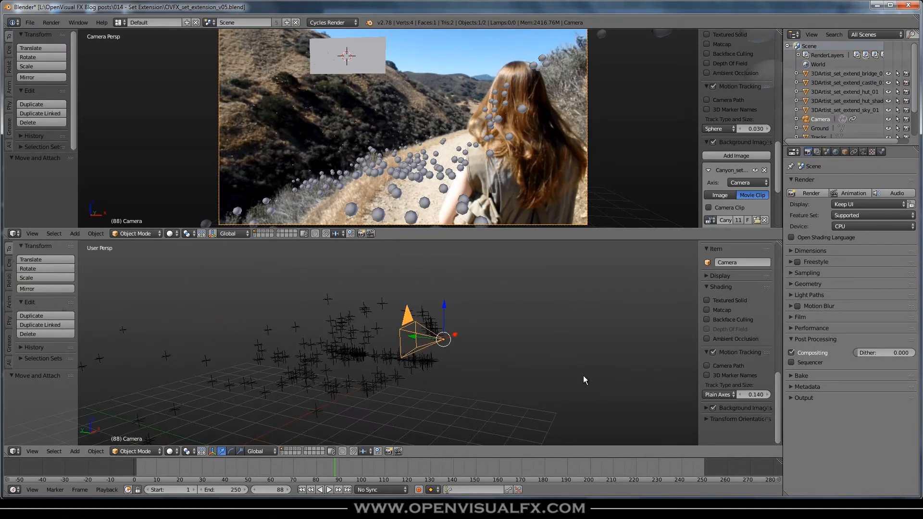
Save the project, then save it as a new file named OVFX_set_extension_roto-marker_v01.blend in the same folder
{"action": "key", "text": "ctrl+s"}
{"action": "left_click", "coordinate": [469, 394]}
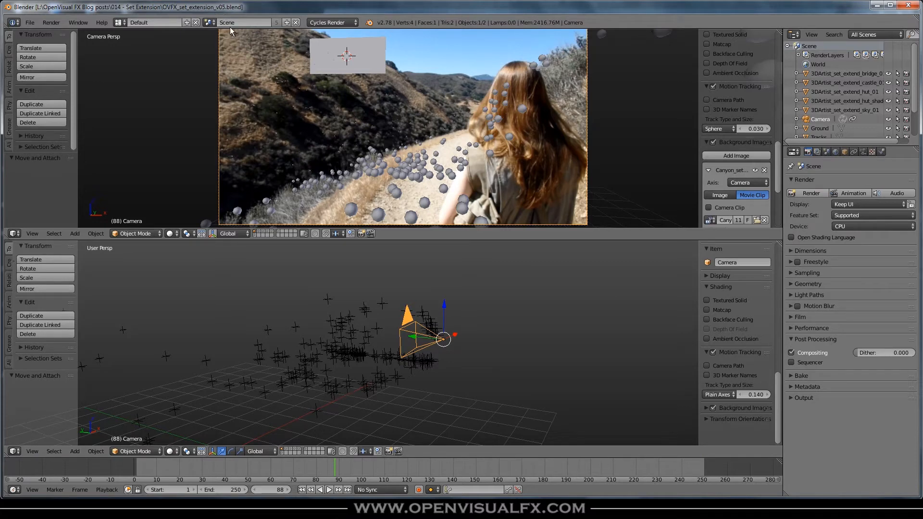
{"action": "left_click", "coordinate": [30, 22]}
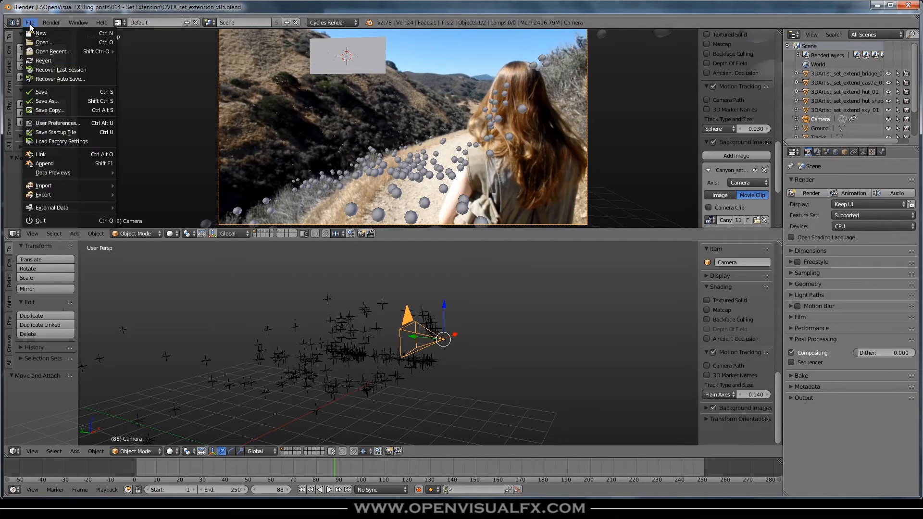
{"action": "left_click", "coordinate": [52, 101]}
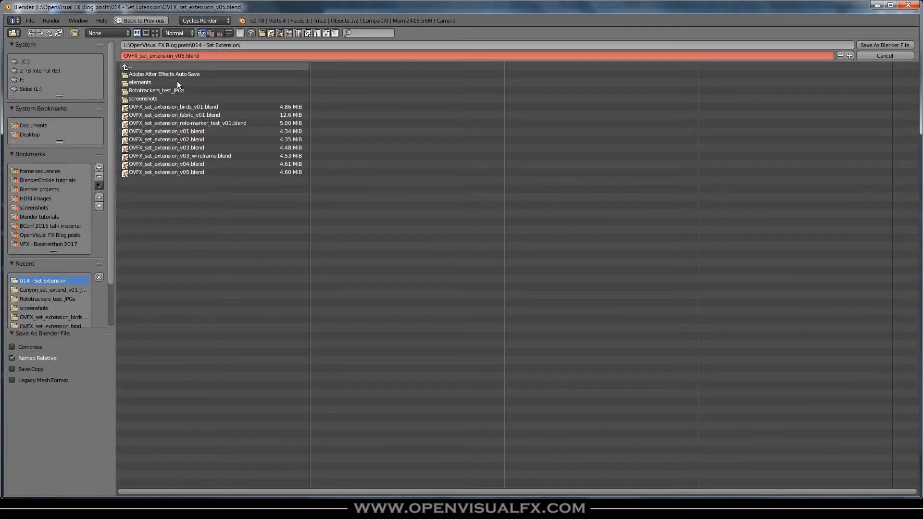
{"action": "left_click", "coordinate": [221, 124]}
{"action": "left_click", "coordinate": [206, 55]}
{"action": "left_click", "coordinate": [214, 56]}
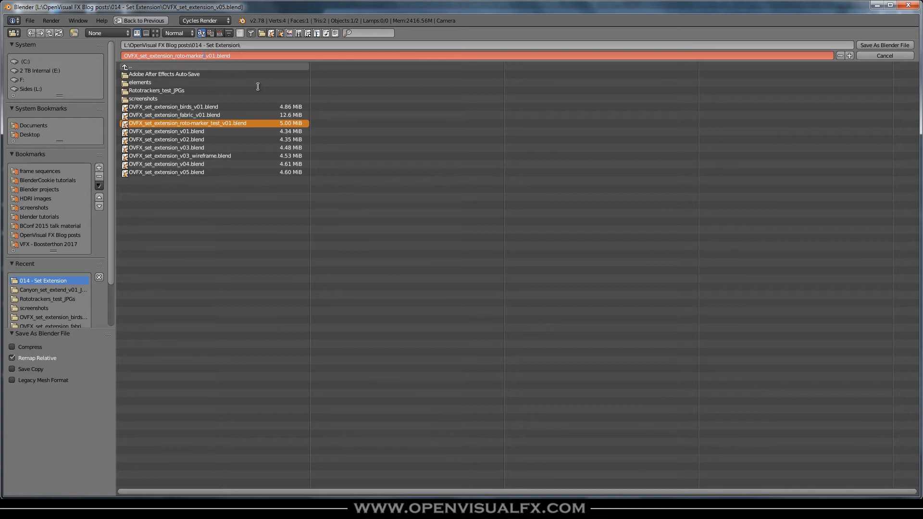
{"action": "key", "text": "Return"}
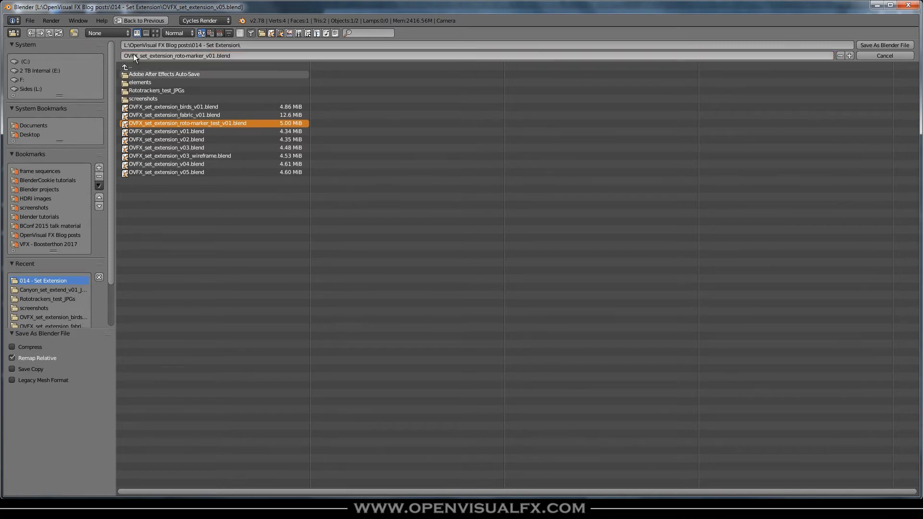
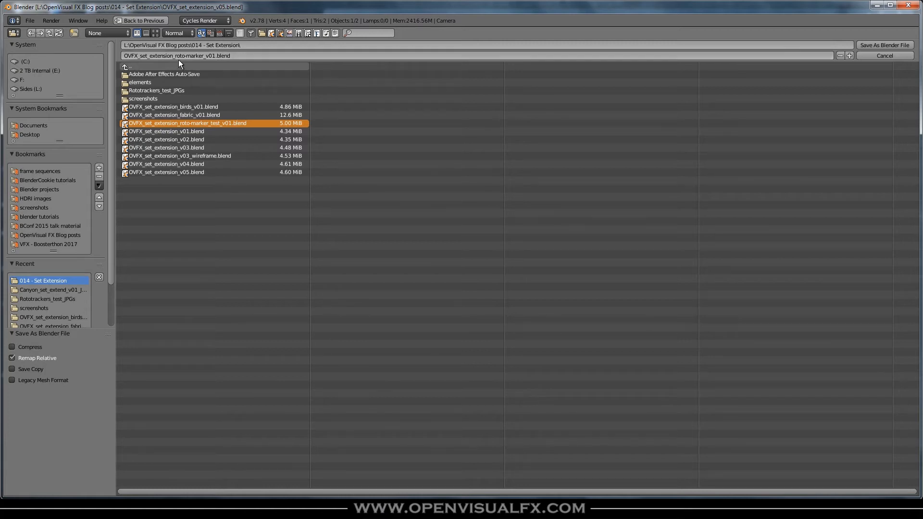
{"action": "left_click", "coordinate": [884, 45]}
Display the motion tracking markers in the camera view as Plain Axes with a size of 0.060
{"action": "middle_click_drag", "start_coordinate": [390, 356], "coordinate": [493, 339]}
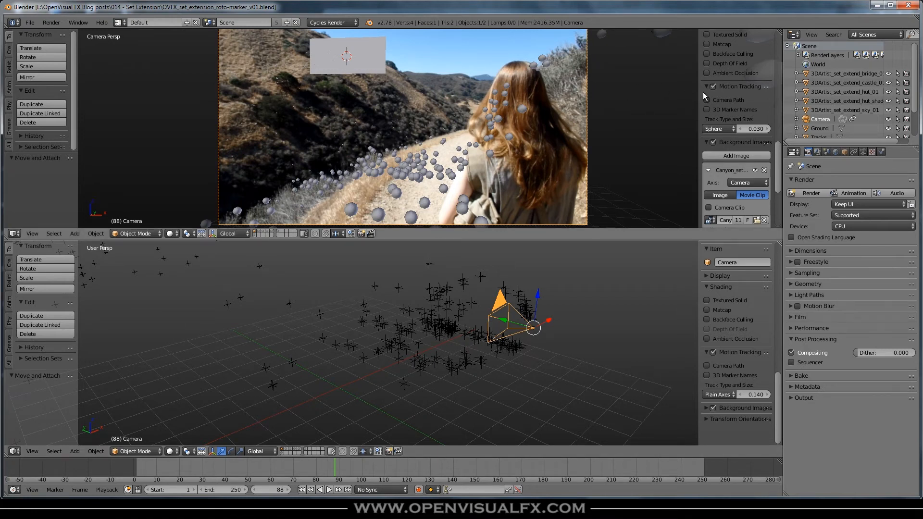
{"action": "middle_click_drag", "start_coordinate": [461, 353], "coordinate": [524, 380], "text": "shift"}
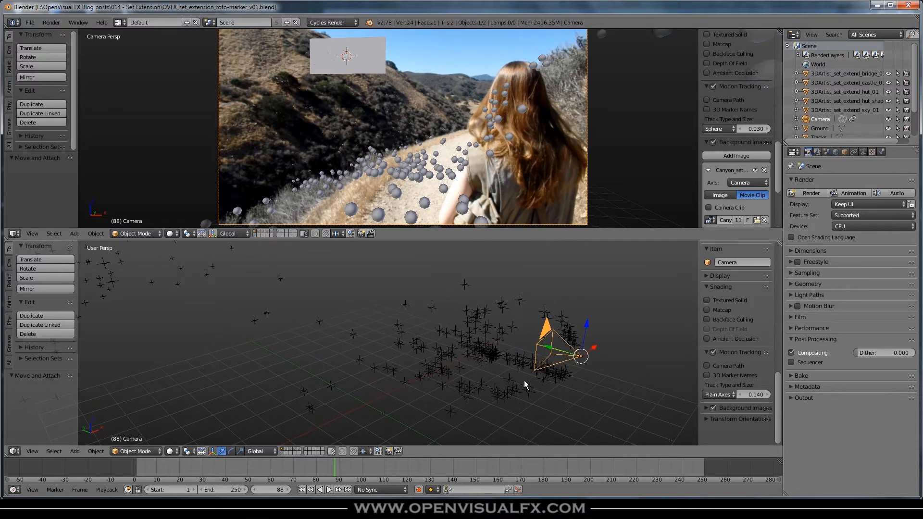
{"action": "left_click", "coordinate": [716, 129]}
{"action": "left_click", "coordinate": [721, 121]}
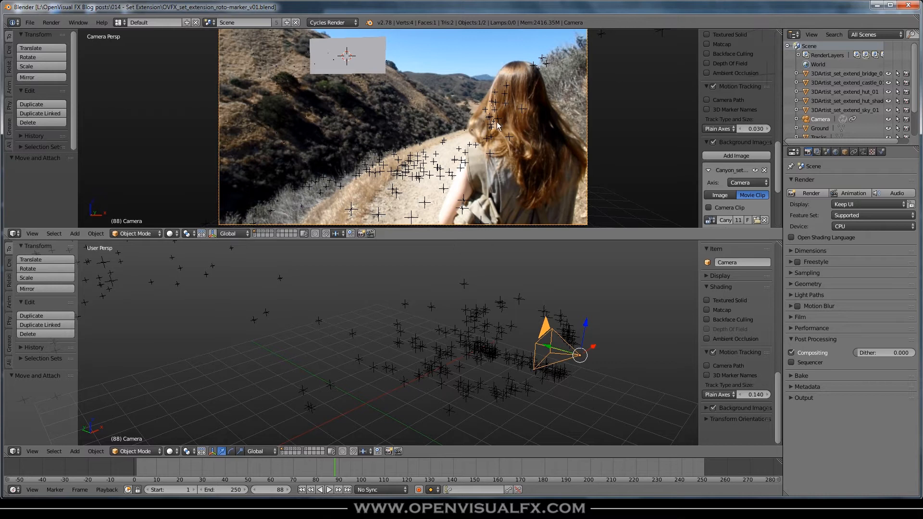
{"action": "left_click", "coordinate": [767, 129]}
{"action": "left_click", "coordinate": [767, 129]}
{"action": "left_click", "coordinate": [768, 129]}
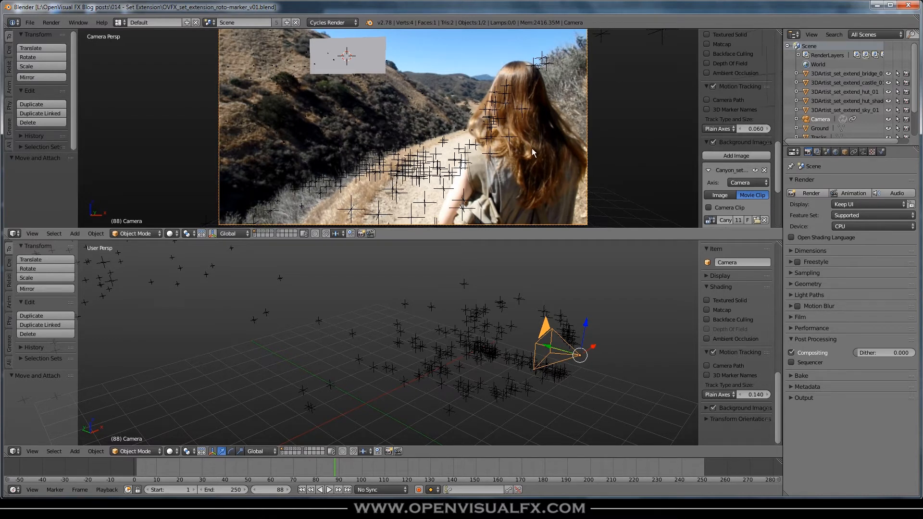
Play back the shot and examine how the tracking markers relate to the footage and the moving camera
{"action": "left_click", "coordinate": [191, 477]}
{"action": "key", "text": "alt+a"}
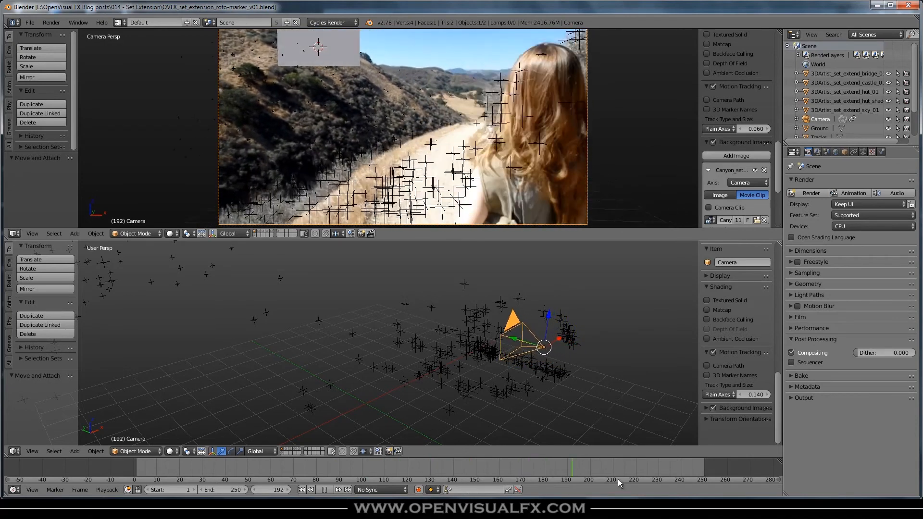
{"action": "key", "text": "alt+a"}
{"action": "middle_click_drag", "start_coordinate": [482, 318], "coordinate": [534, 297]}
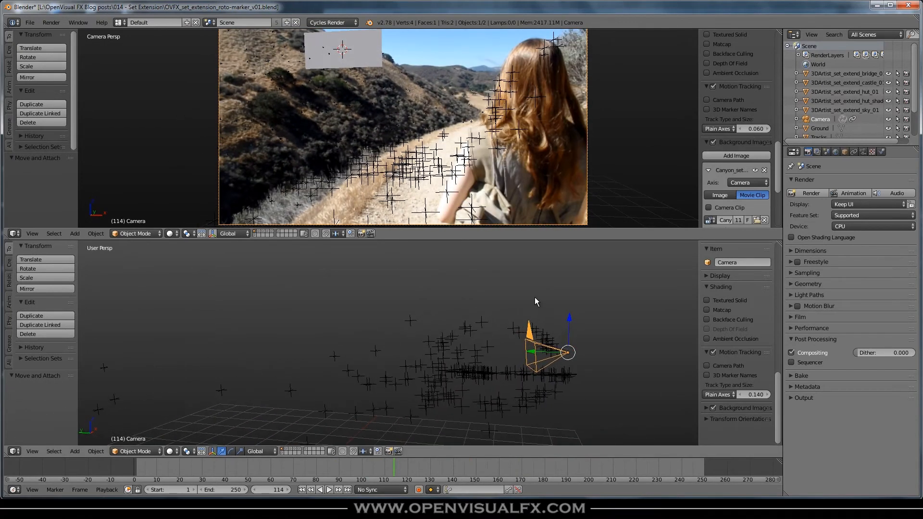
{"action": "middle_click_drag", "start_coordinate": [482, 402], "coordinate": [457, 365]}
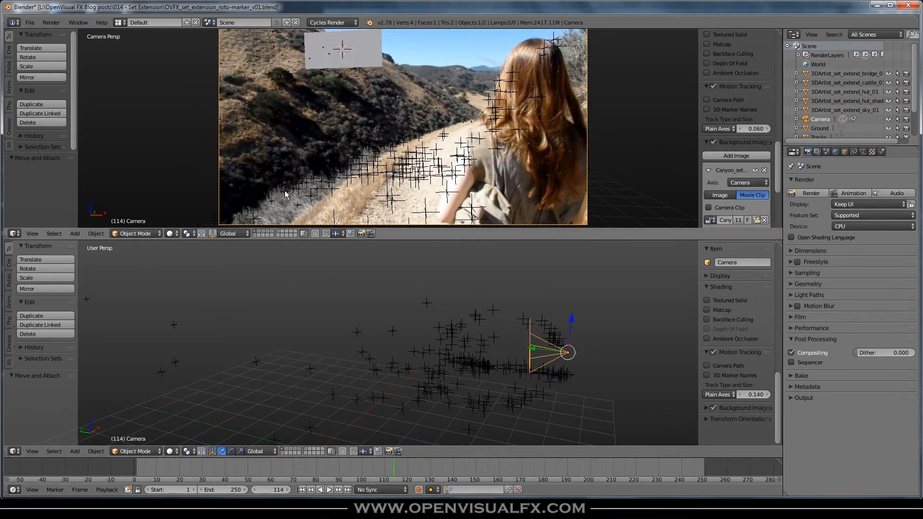
Move the camera with its tracking markers to the empty second-column layer of the bottom row and show only that layer
{"action": "left_click", "coordinate": [258, 233]}
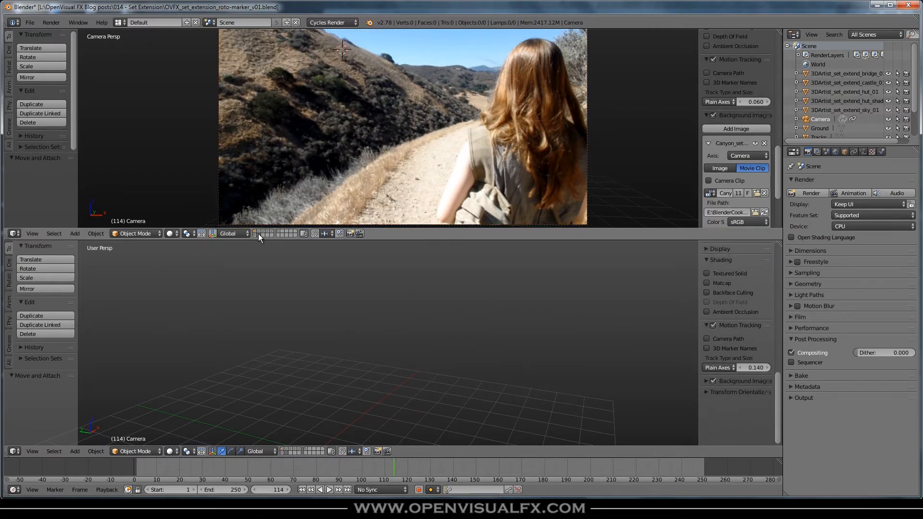
{"action": "left_click", "coordinate": [255, 231]}
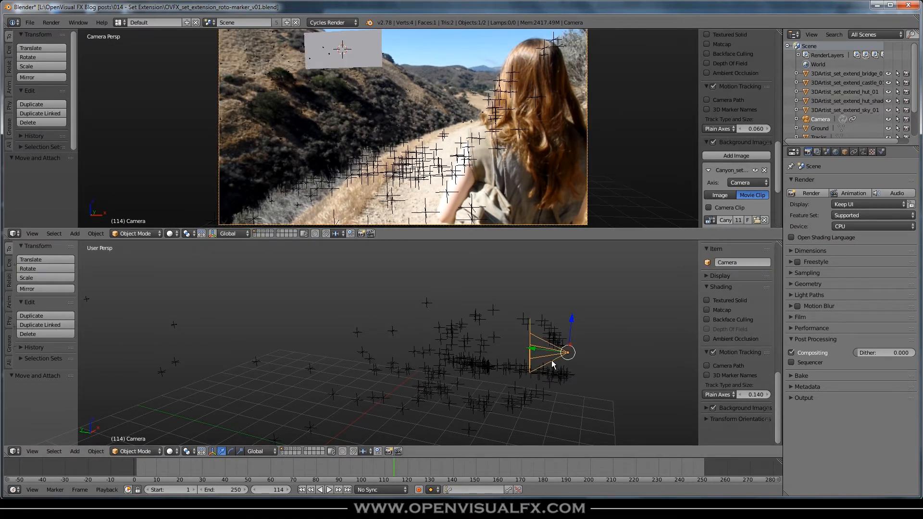
{"action": "key", "text": "m"}
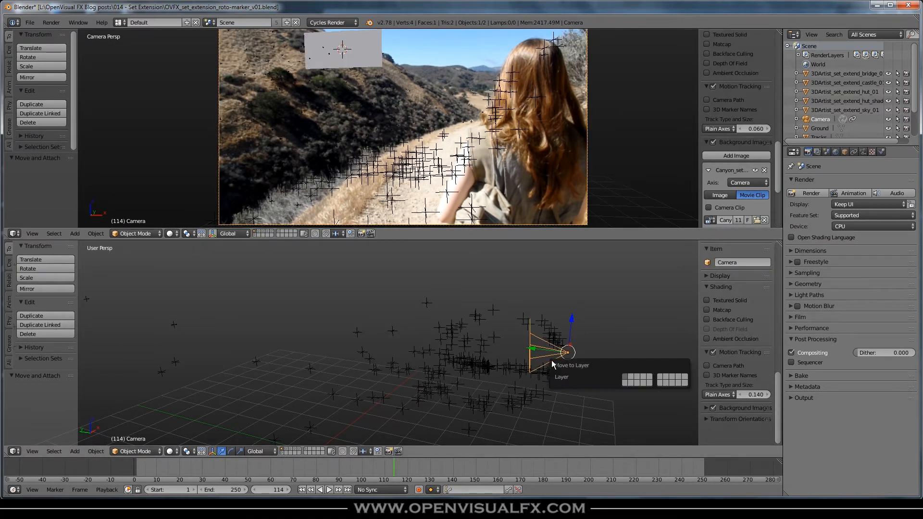
{"action": "left_click", "coordinate": [630, 381]}
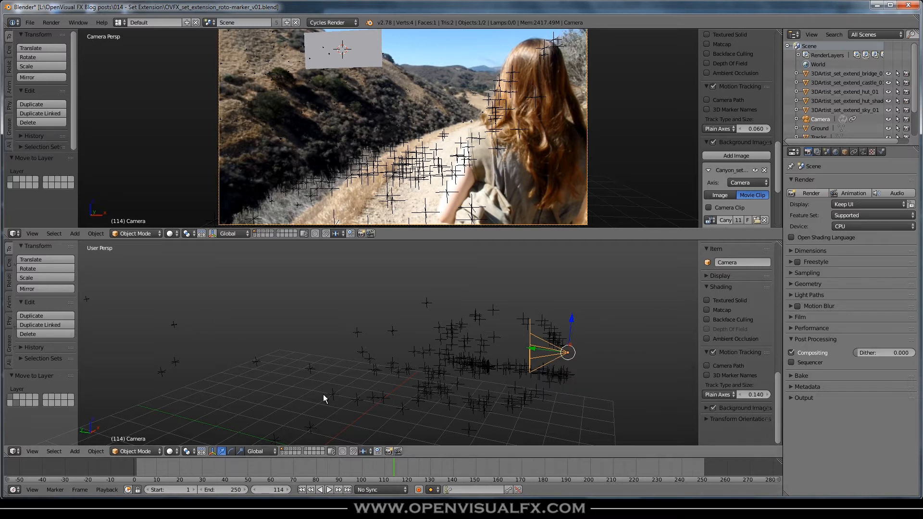
{"action": "left_click", "coordinate": [257, 234], "text": "shift"}
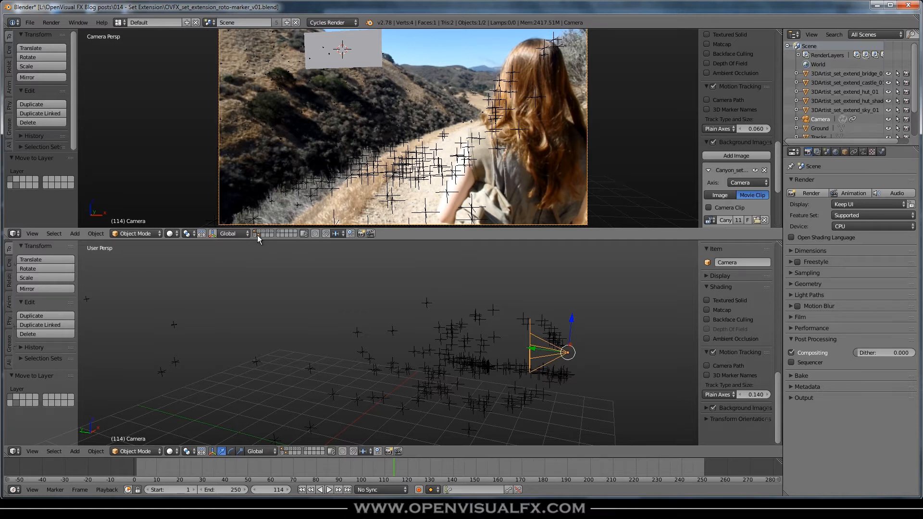
{"action": "left_click", "coordinate": [258, 234]}
Check in an enlarged camera view how the markers follow the footage, playing and scrubbing the shot through to frame 250
{"action": "mouse_move", "coordinate": [478, 367]}
{"action": "middle_mouse_down"}
{"action": "mouse_move", "coordinate": [530, 341]}
{"action": "mouse_move", "coordinate": [529, 349]}
{"action": "mouse_move", "coordinate": [466, 357]}
{"action": "middle_mouse_up"}
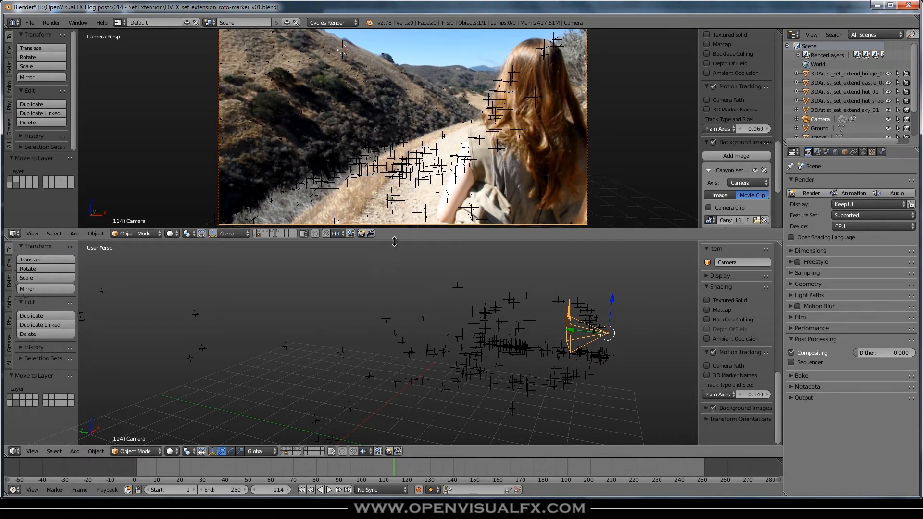
{"action": "key", "text": "shift+space"}
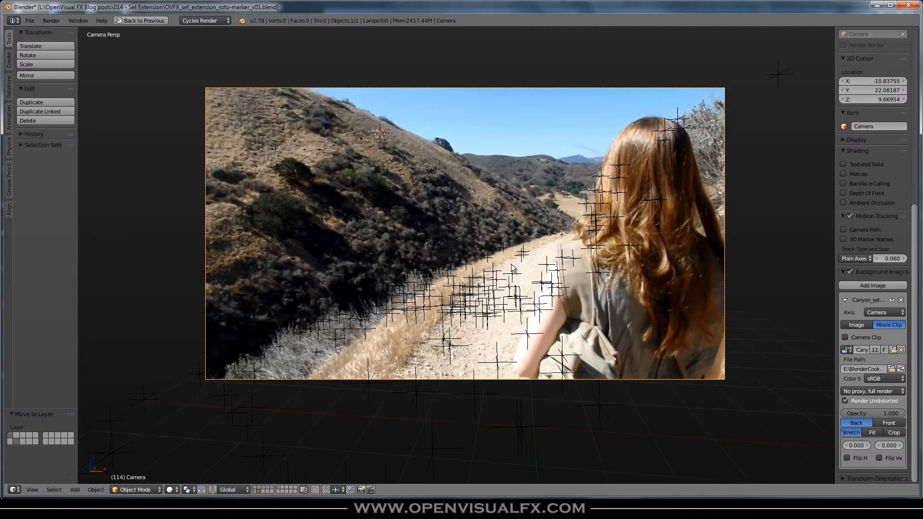
{"action": "key", "text": "shift+space"}
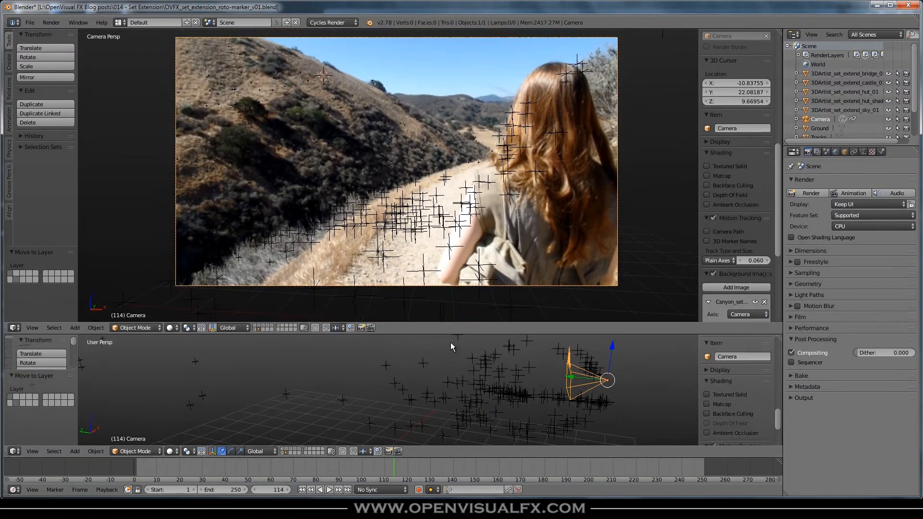
{"action": "left_click_drag", "start_coordinate": [451, 335], "coordinate": [449, 346]}
{"action": "key", "text": "alt+a"}
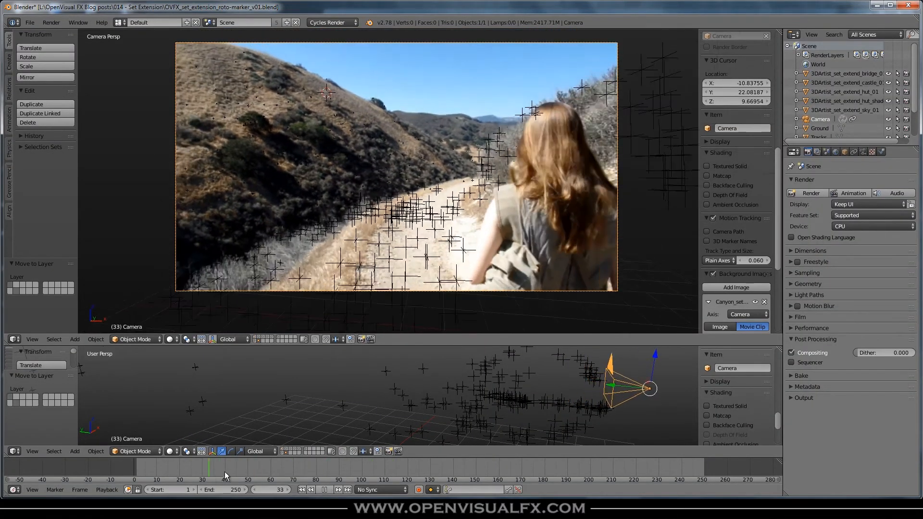
{"action": "key", "text": "alt+a"}
{"action": "left_click", "coordinate": [533, 465]}
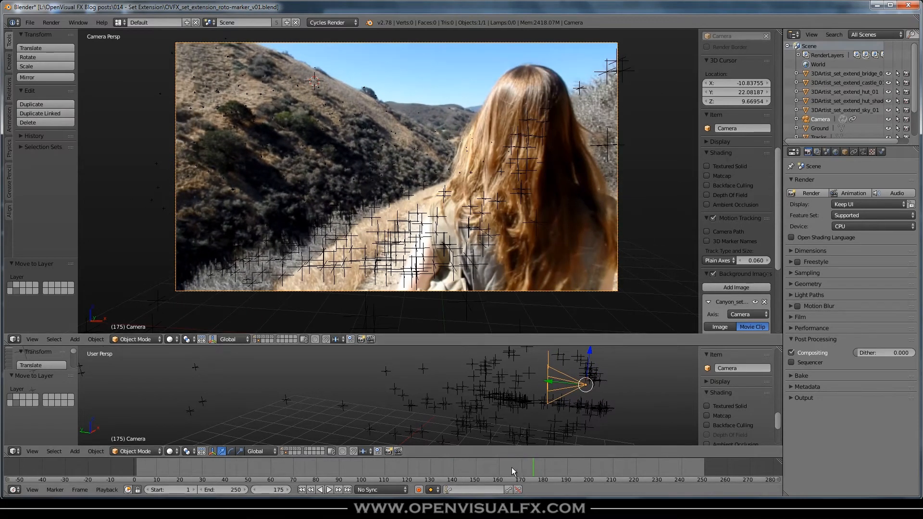
{"action": "left_click", "coordinate": [274, 464]}
{"action": "key", "text": "alt+a"}
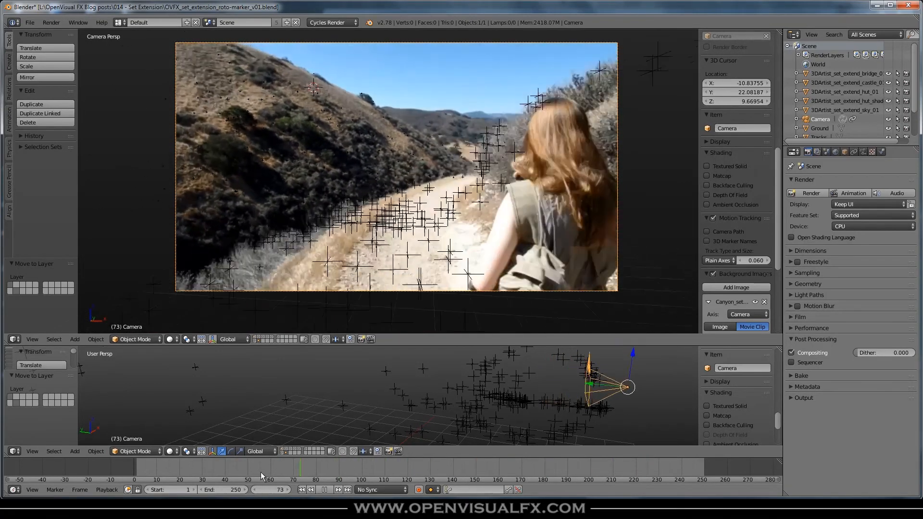
{"action": "left_click_drag", "start_coordinate": [178, 483], "coordinate": [587, 468]}
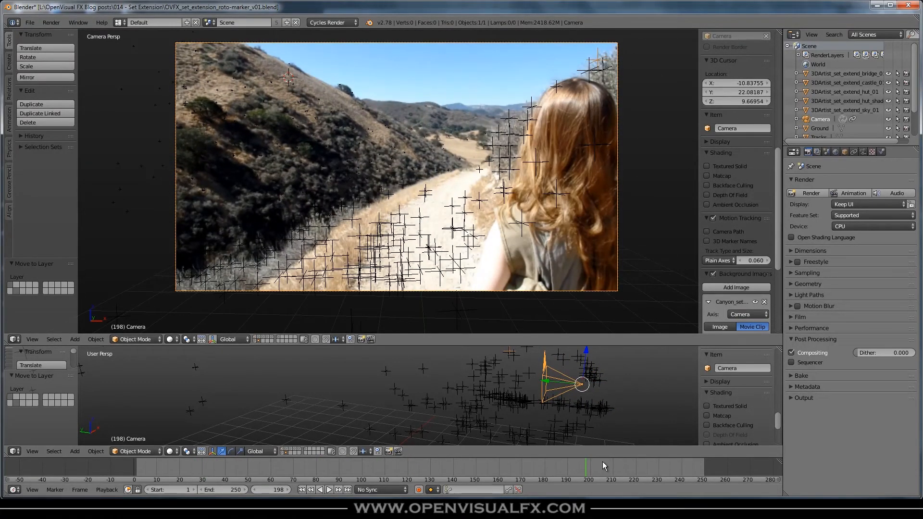
{"action": "left_click_drag", "start_coordinate": [583, 469], "coordinate": [739, 479]}
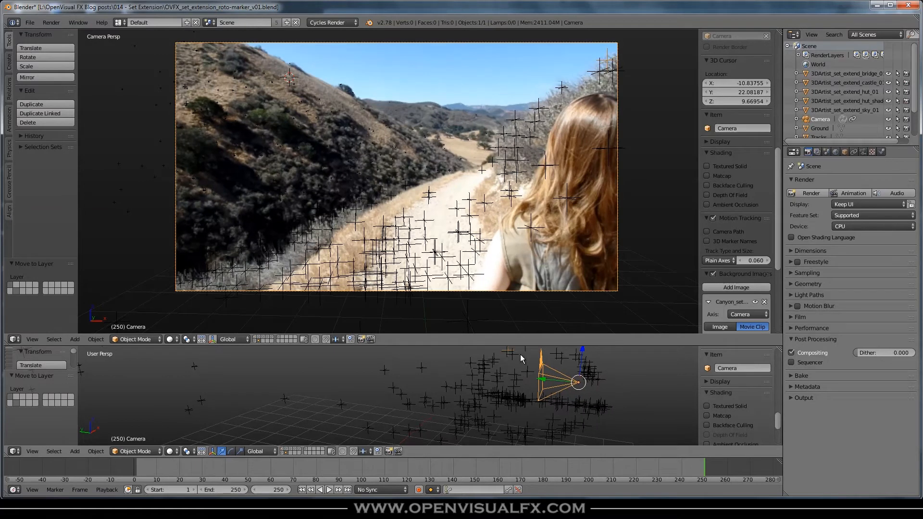
Enlarge the user perspective view and snap the 3D cursor to the selected tracking marker
{"action": "left_click_drag", "start_coordinate": [518, 345], "coordinate": [501, 267]}
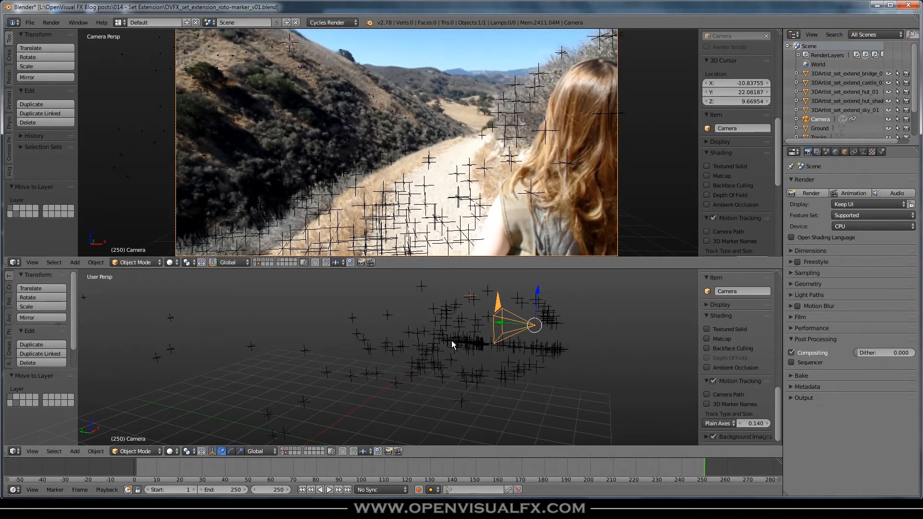
{"action": "middle_click_drag", "start_coordinate": [451, 341], "coordinate": [444, 367], "text": "shift"}
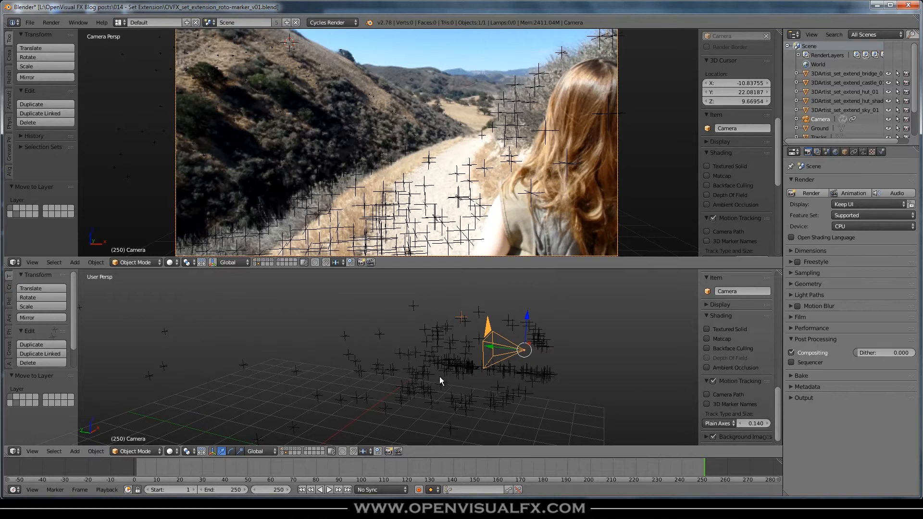
{"action": "key", "text": "shift+s"}
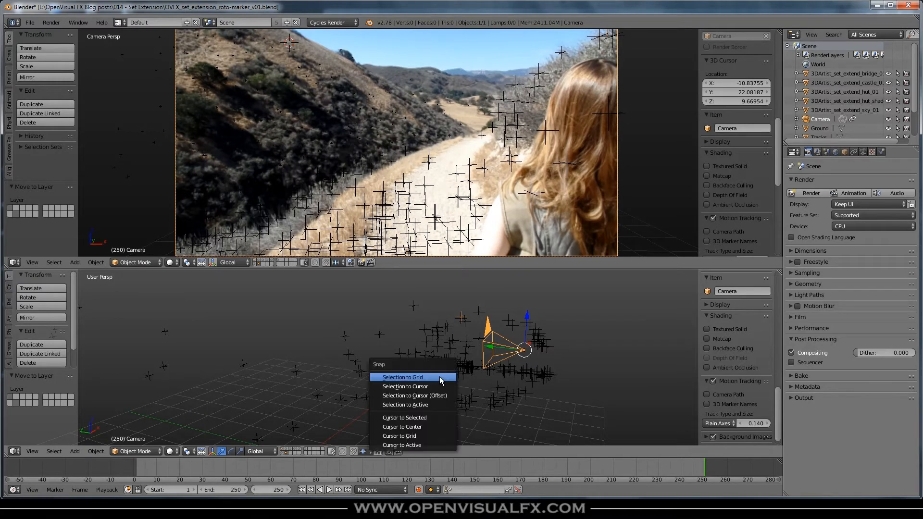
{"action": "left_click", "coordinate": [397, 418]}
Add a UV sphere at the 3D cursor with 16 segments and 8 rings
{"action": "scroll", "coordinate": [463, 327], "scroll_direction": "up", "scroll_amount": 3}
{"action": "mouse_move", "coordinate": [497, 316]}
{"action": "middle_mouse_down"}
{"action": "mouse_move", "coordinate": [451, 356]}
{"action": "mouse_move", "coordinate": [411, 333]}
{"action": "mouse_move", "coordinate": [458, 340]}
{"action": "mouse_move", "coordinate": [491, 331]}
{"action": "middle_mouse_up"}
{"action": "key", "text": "shift+a"}
{"action": "mouse_move", "coordinate": [483, 336]}
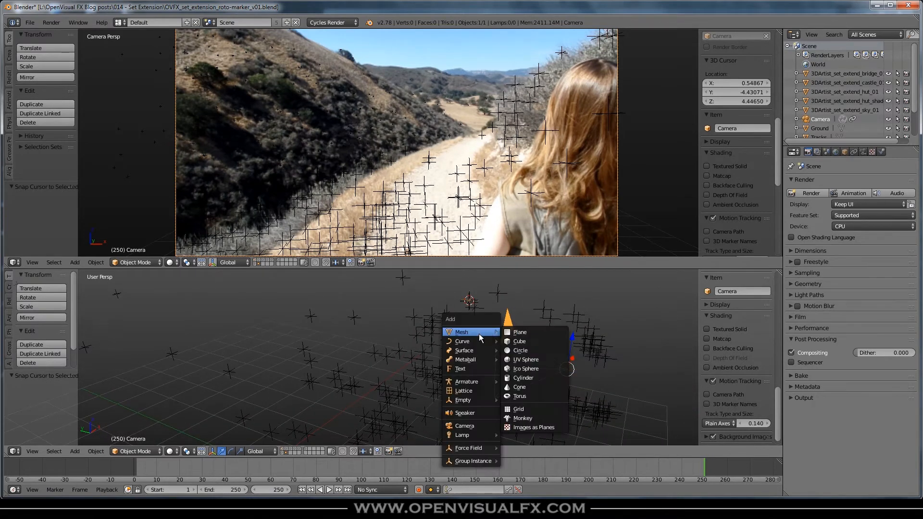
{"action": "left_click", "coordinate": [540, 362]}
{"action": "left_click", "coordinate": [48, 397]}
{"action": "type", "text": "16"}
{"action": "key", "text": "Return"}
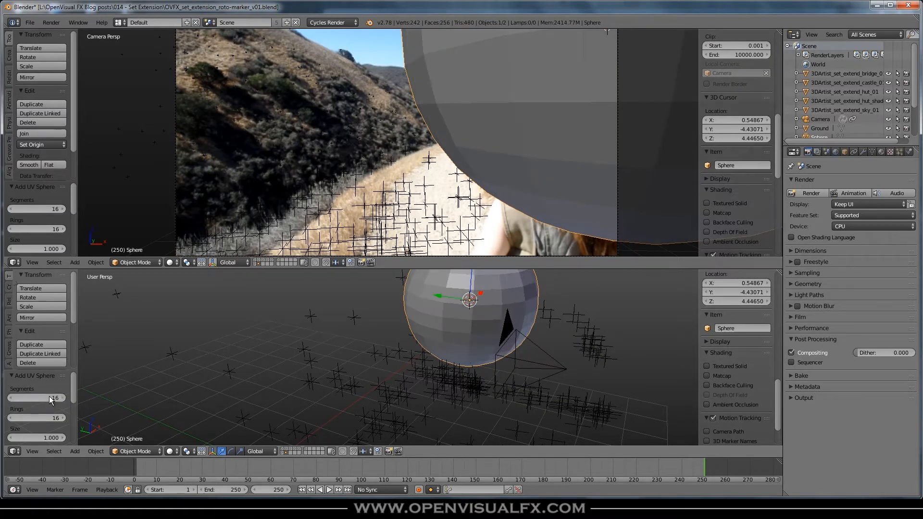
{"action": "left_click", "coordinate": [51, 418]}
{"action": "type", "text": "8"}
{"action": "key", "text": "Return"}
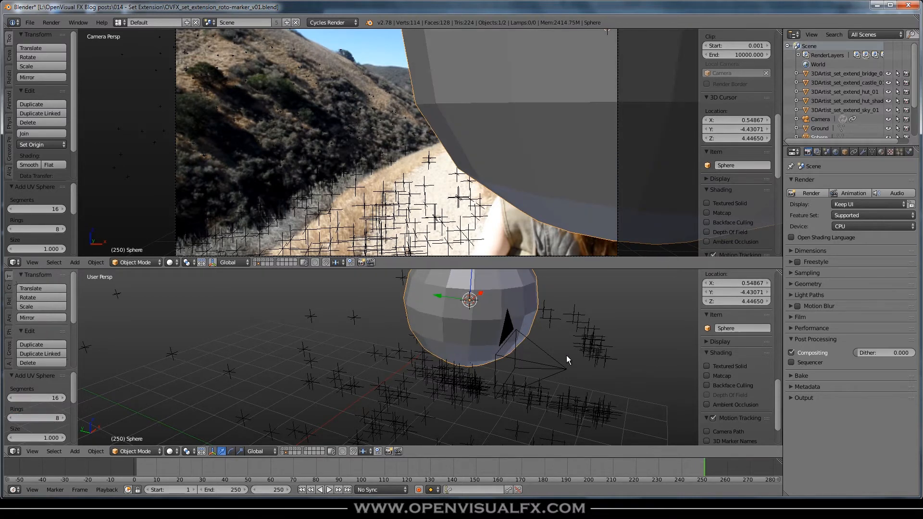
Scale the sphere down to a tiny marker in three passes of 0.166, 0.329 and 0.301
{"action": "key", "text": "s"}
{"action": "left_click", "coordinate": [496, 325]}
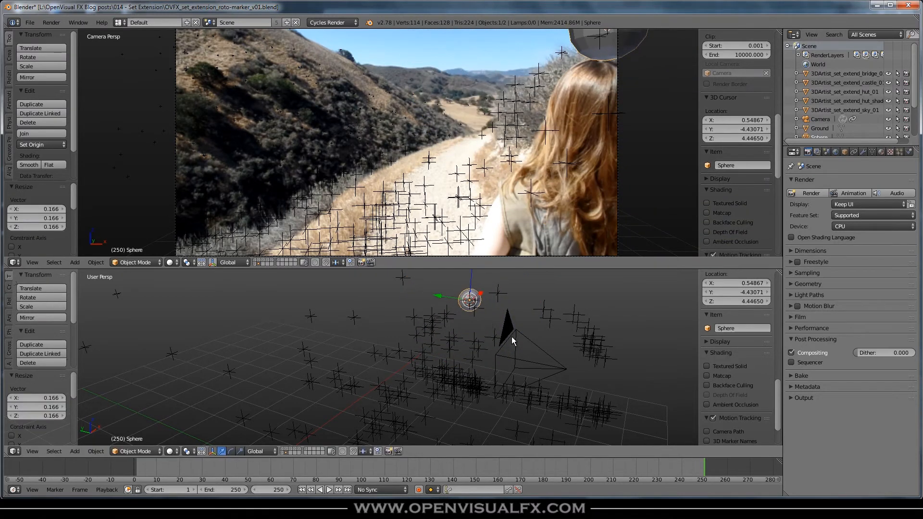
{"action": "middle_click_drag", "start_coordinate": [543, 124], "coordinate": [536, 150], "text": "shift"}
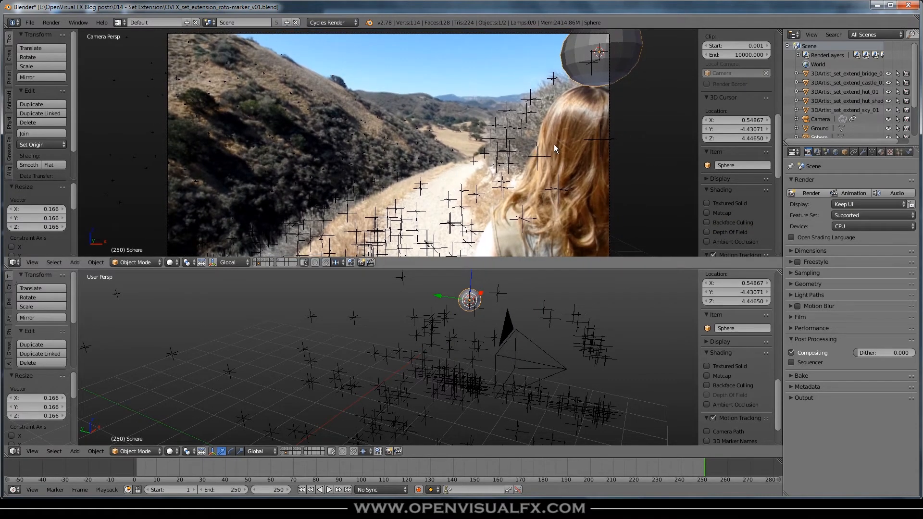
{"action": "key", "text": "s"}
{"action": "left_click", "coordinate": [537, 370]}
{"action": "key", "text": "s"}
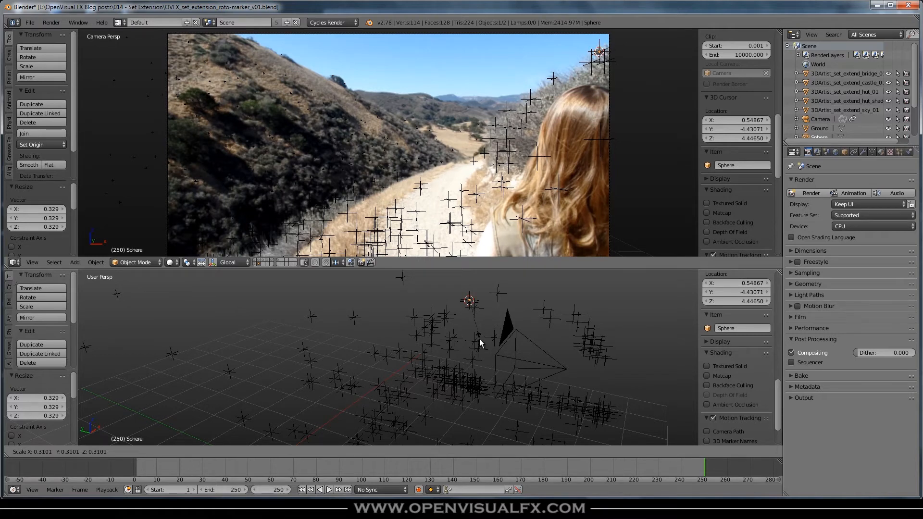
{"action": "left_click", "coordinate": [479, 339]}
Go to frame 1 and inspect where the marker sphere sits against the footage in the camera view
{"action": "left_click_drag", "start_coordinate": [665, 465], "coordinate": [137, 476]}
{"action": "scroll", "coordinate": [513, 84], "scroll_direction": "up", "scroll_amount": 3}
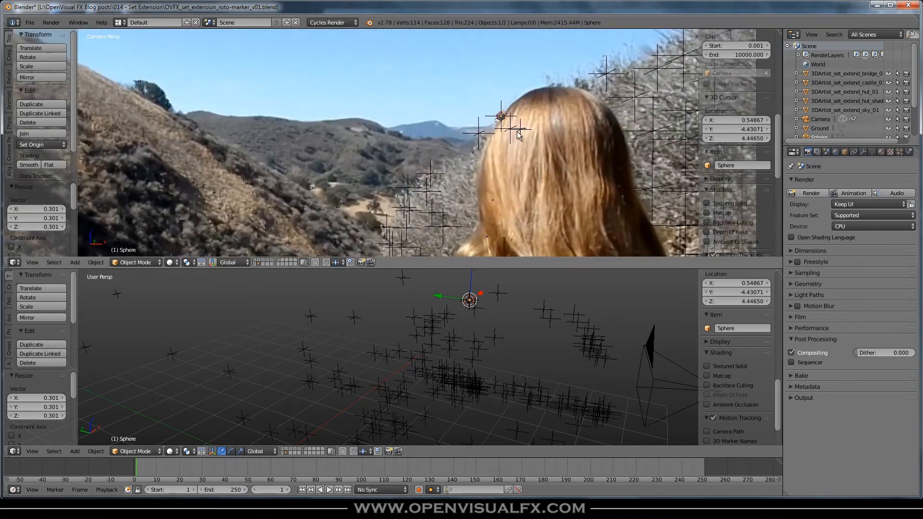
{"action": "scroll", "coordinate": [505, 115], "scroll_direction": "down", "scroll_amount": 3}
{"action": "scroll", "coordinate": [501, 120], "scroll_direction": "up", "scroll_amount": 2}
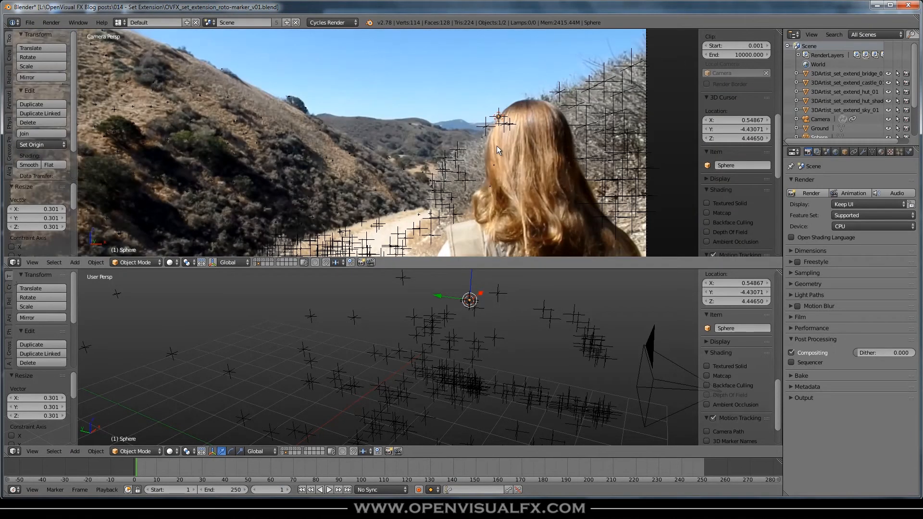
{"action": "scroll", "coordinate": [512, 149], "scroll_direction": "up", "scroll_amount": 2}
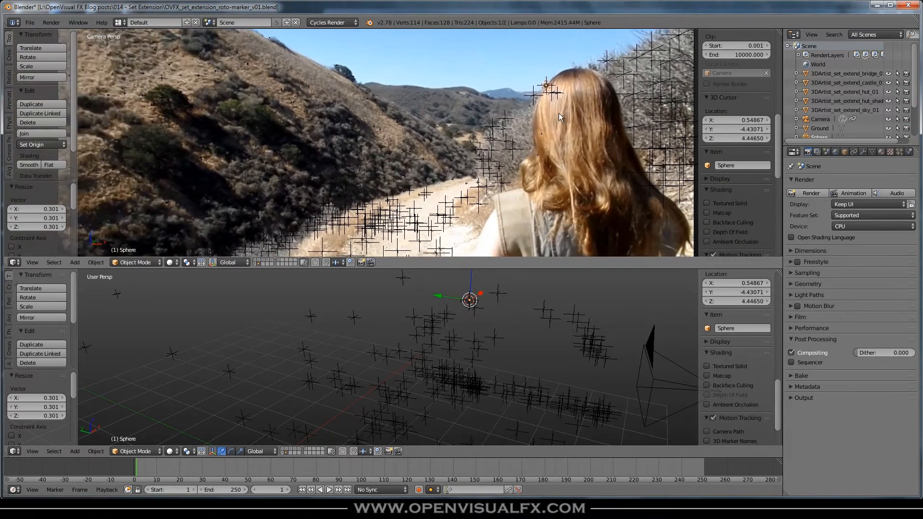
{"action": "scroll", "coordinate": [512, 149], "scroll_direction": "down", "scroll_amount": 1}
Split the camera view into two side-by-side areas and hide the tool and property regions in the original one
{"action": "left_click_drag", "start_coordinate": [779, 32], "coordinate": [515, 62]}
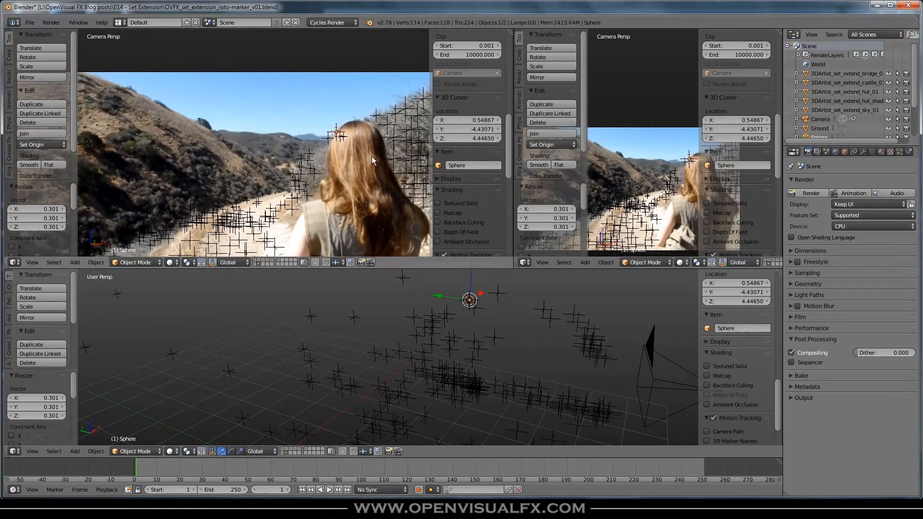
{"action": "scroll", "coordinate": [371, 157], "scroll_direction": "up", "scroll_amount": 1}
{"action": "middle_click_drag", "start_coordinate": [318, 117], "coordinate": [355, 133], "text": "shift"}
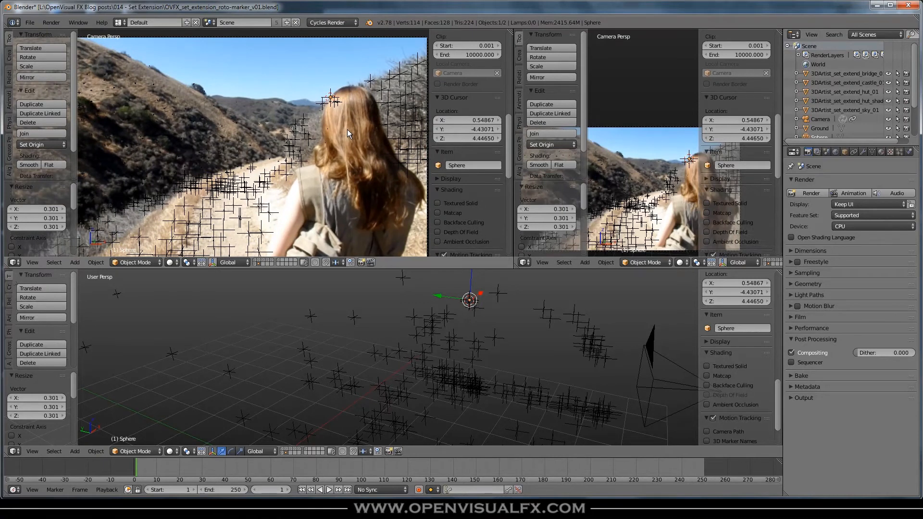
{"action": "key", "text": "t"}
{"action": "key", "text": "n"}
{"action": "middle_click_drag", "start_coordinate": [353, 162], "coordinate": [373, 155], "text": "shift"}
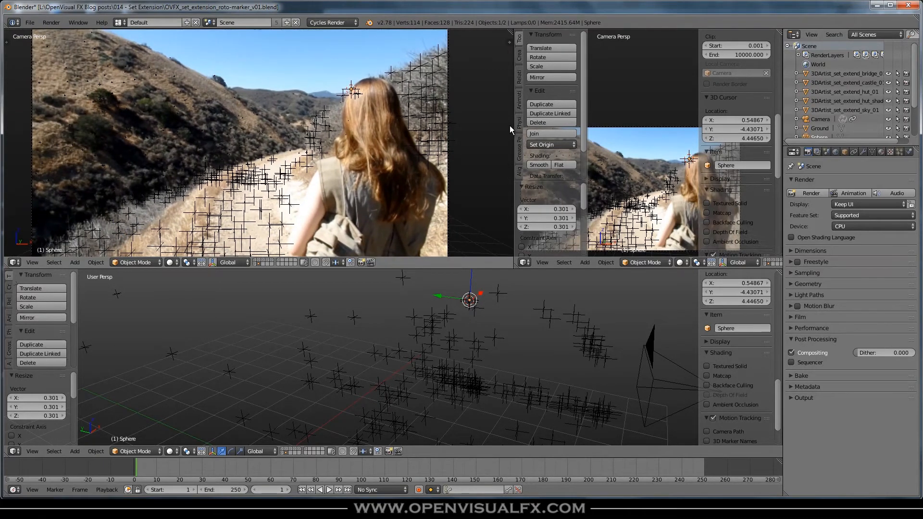
{"action": "left_click_drag", "start_coordinate": [510, 126], "coordinate": [448, 139]}
Turn the new area into a Node Editor and create a material named "white marker" for the sphere
{"action": "left_click", "coordinate": [456, 263]}
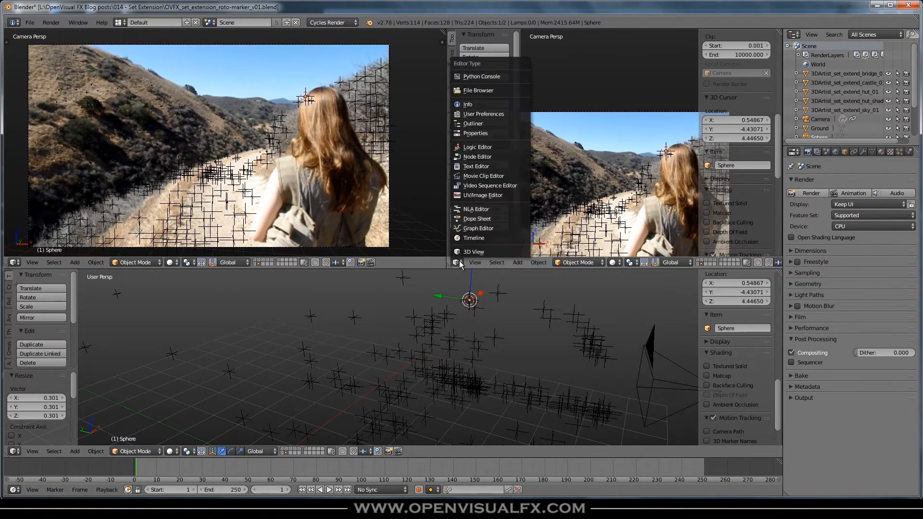
{"action": "left_click", "coordinate": [486, 157]}
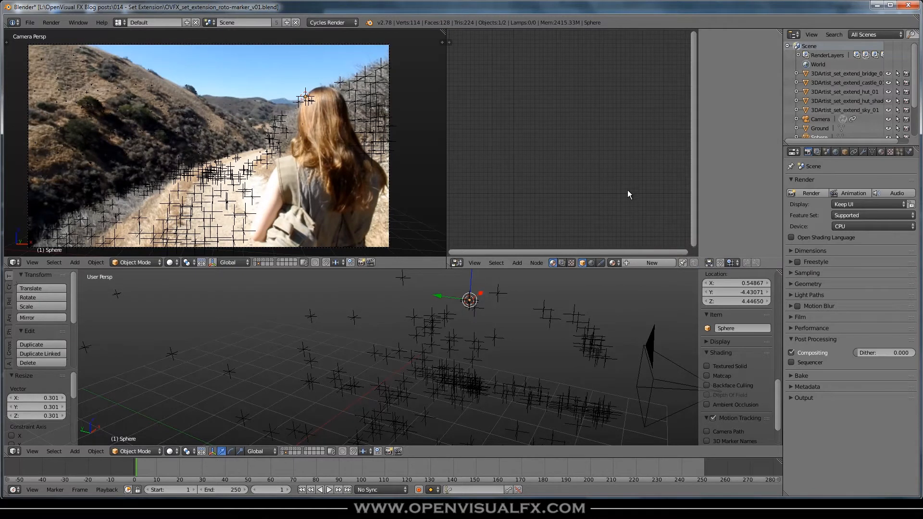
{"action": "key", "text": "n"}
{"action": "left_click", "coordinate": [644, 263]}
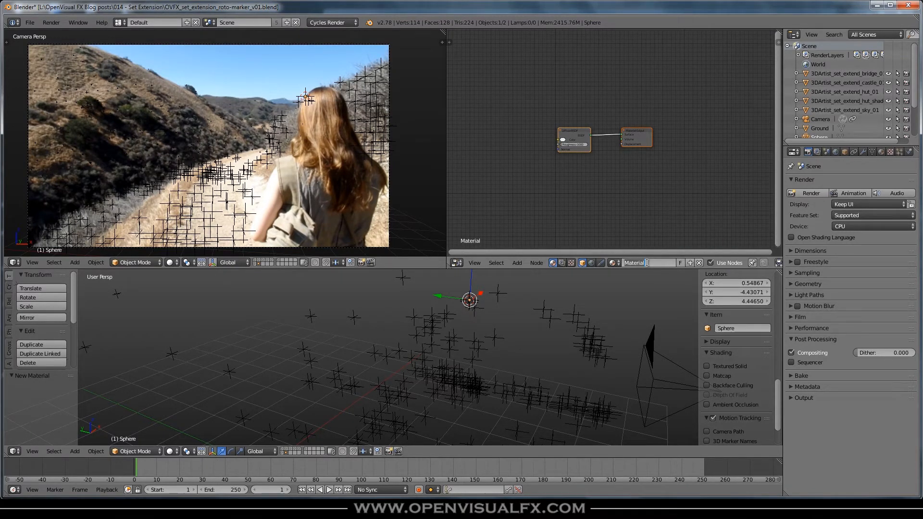
{"action": "type", "text": "white marker"}
{"action": "key", "text": "Return"}
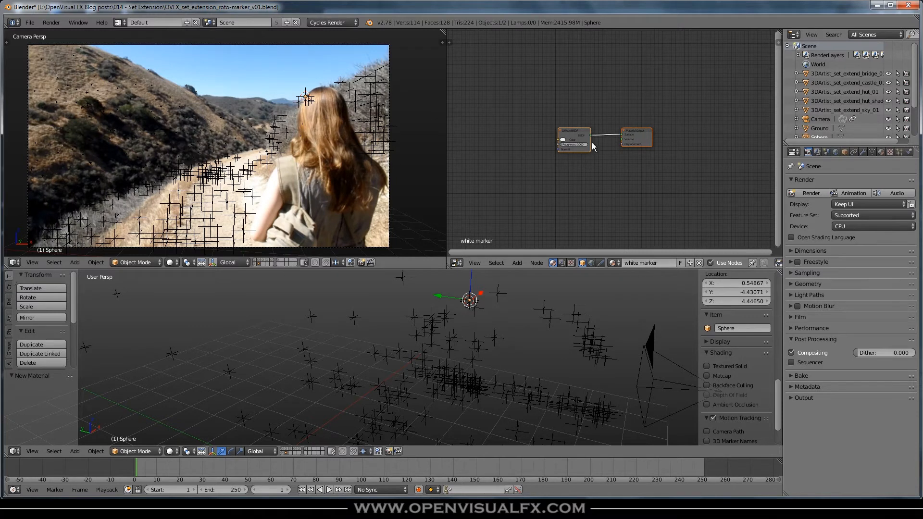
Change the white marker material's surface shader to Emission and set its colour to pure white
{"action": "left_click", "coordinate": [883, 154]}
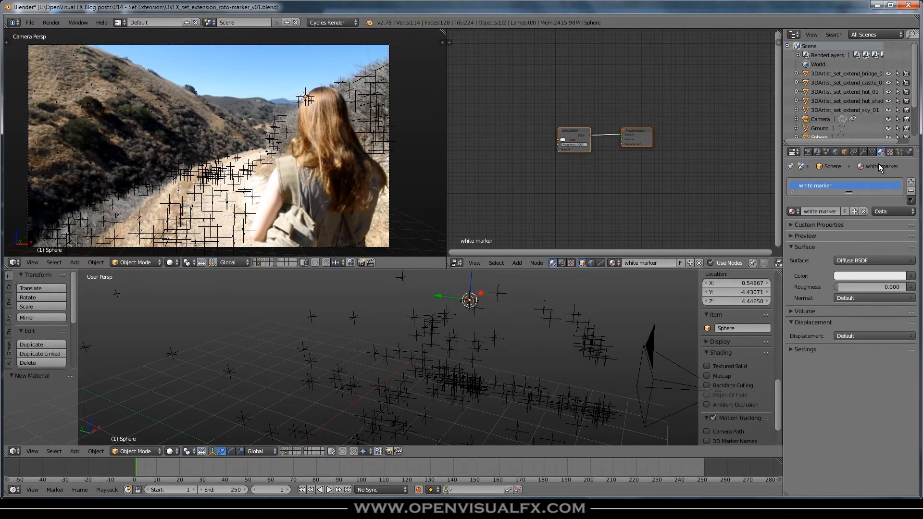
{"action": "left_click", "coordinate": [855, 261]}
{"action": "left_click", "coordinate": [800, 126]}
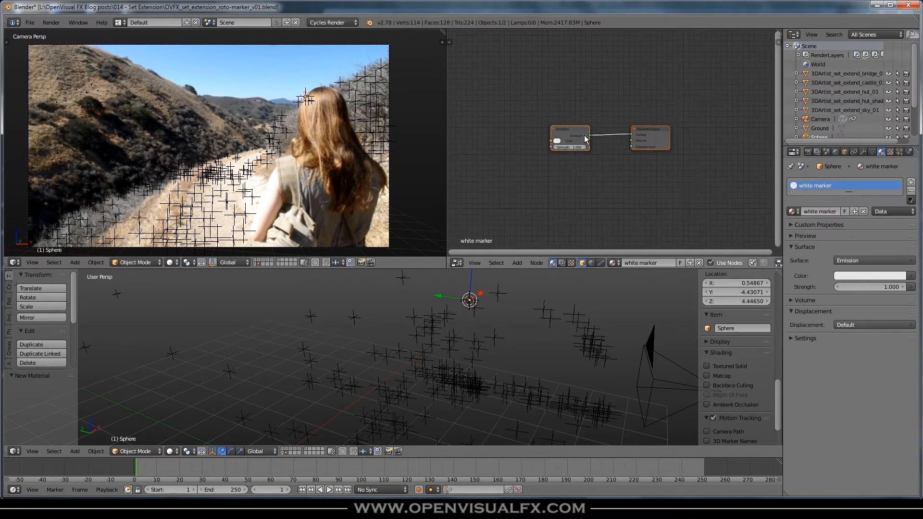
{"action": "scroll", "coordinate": [572, 145], "scroll_direction": "up", "scroll_amount": 5}
{"action": "left_click", "coordinate": [528, 148]}
{"action": "left_click", "coordinate": [526, 148]}
{"action": "left_click", "coordinate": [625, 162]}
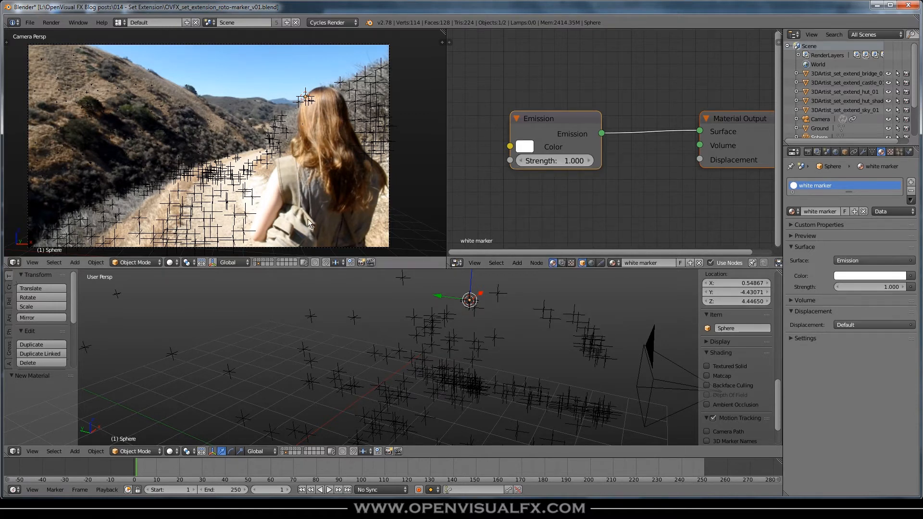
Show the camera view in rendered shading and turn off its background images
{"action": "key", "text": "shift+z"}
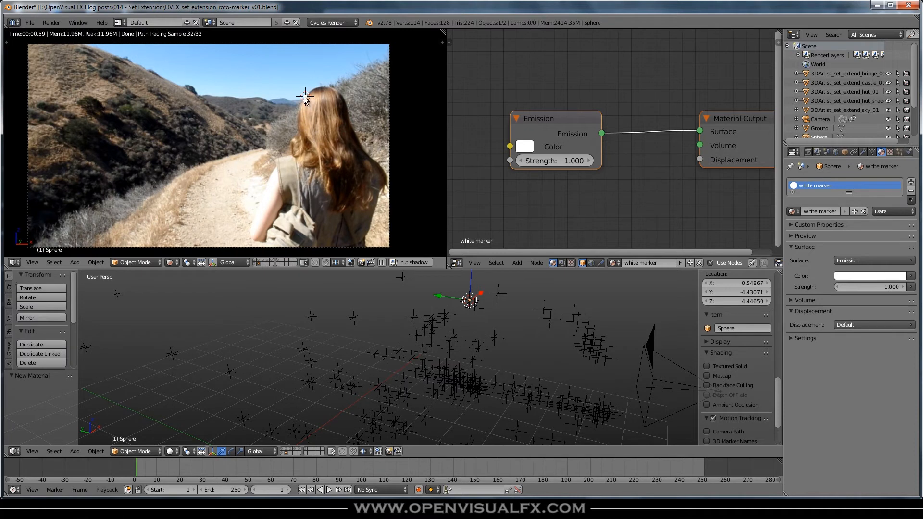
{"action": "key", "text": "n"}
{"action": "scroll", "coordinate": [385, 164], "scroll_direction": "down", "scroll_amount": 3}
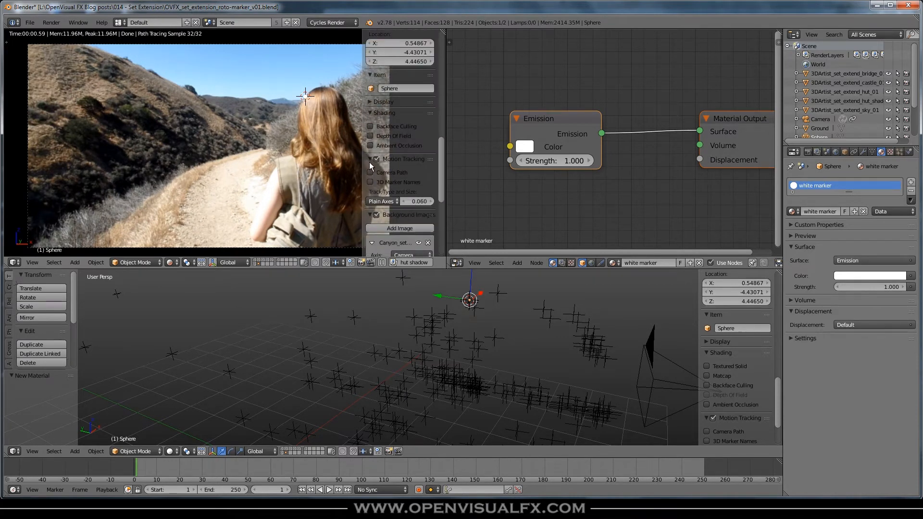
{"action": "scroll", "coordinate": [385, 168], "scroll_direction": "down", "scroll_amount": 5}
{"action": "left_click", "coordinate": [376, 118]}
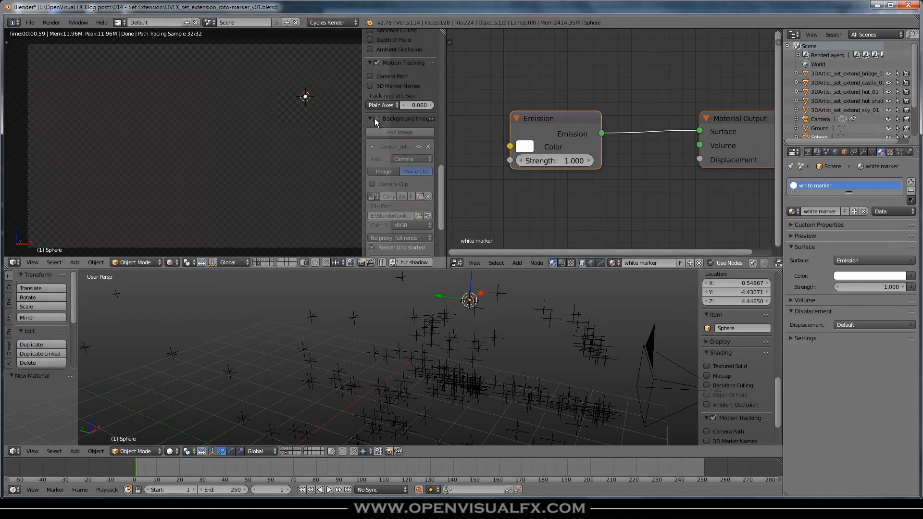
Disable compositing in the render post processing and turn off the transparent film
{"action": "left_click", "coordinate": [808, 152]}
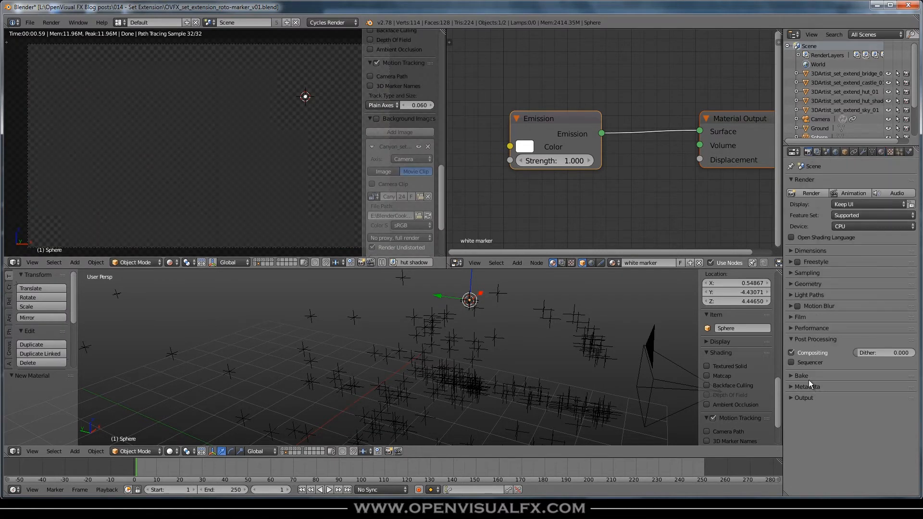
{"action": "left_click", "coordinate": [791, 353]}
{"action": "left_click", "coordinate": [800, 317]}
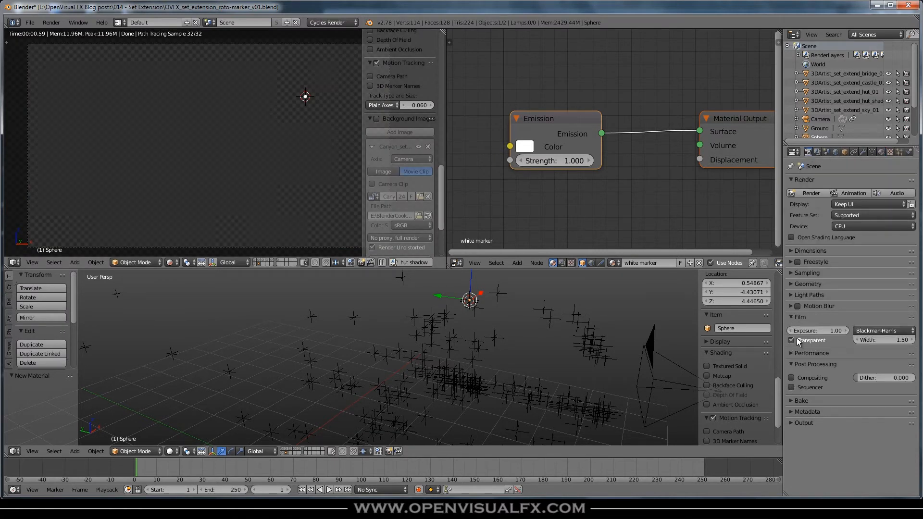
{"action": "left_click", "coordinate": [791, 340]}
Set the world background colour to black and hide the camera view's property region
{"action": "left_click", "coordinate": [835, 152]}
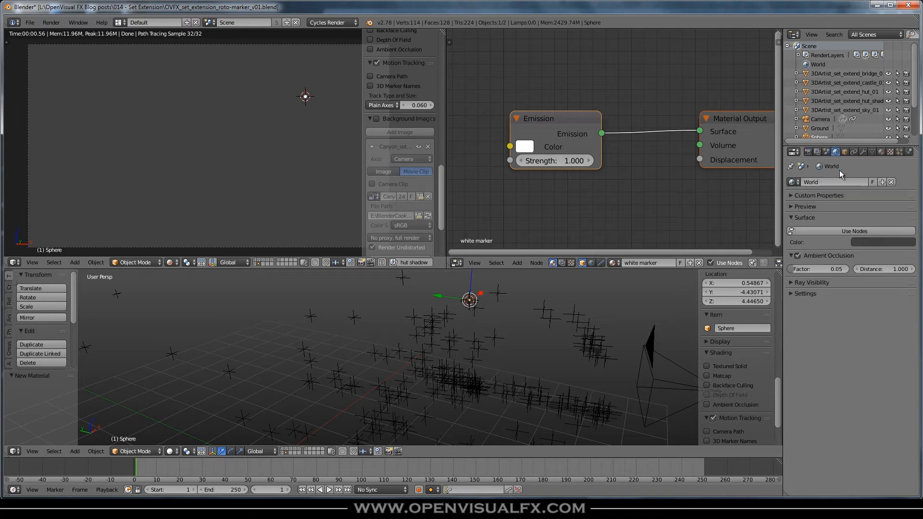
{"action": "left_click", "coordinate": [888, 242]}
{"action": "left_click_drag", "start_coordinate": [906, 174], "coordinate": [906, 186]}
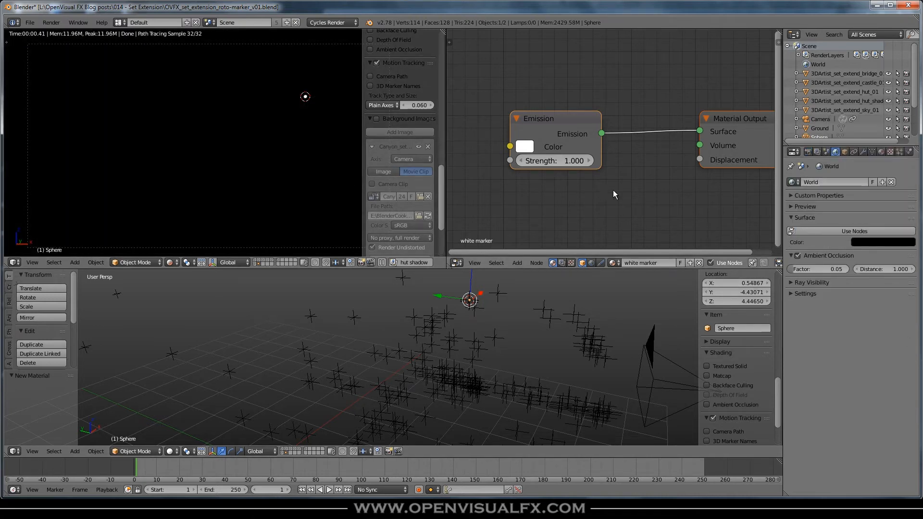
{"action": "key", "text": "n"}
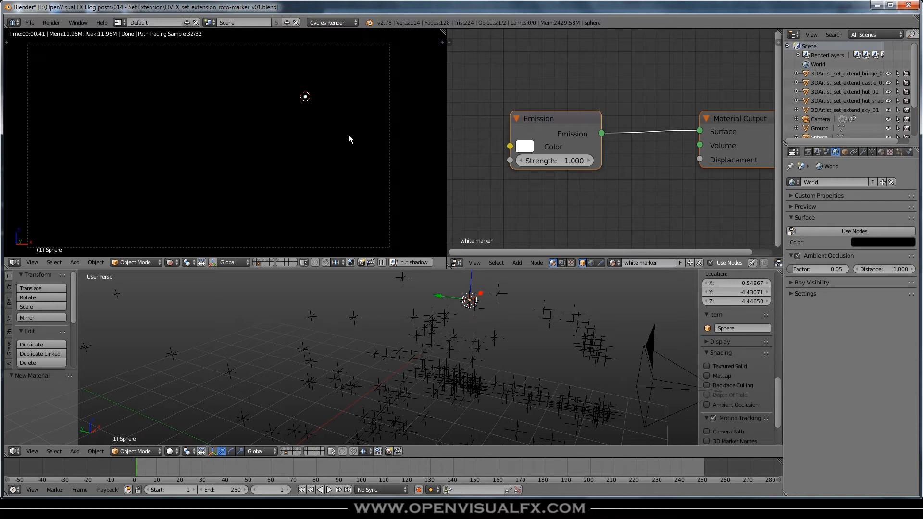
Scrub the shot to frame 250 and nudge the marker sphere by -0.040 along the X axis
{"action": "left_click", "coordinate": [421, 98]}
{"action": "left_click_drag", "start_coordinate": [156, 469], "coordinate": [707, 472]}
{"action": "middle_click_drag", "start_coordinate": [472, 312], "coordinate": [473, 340]}
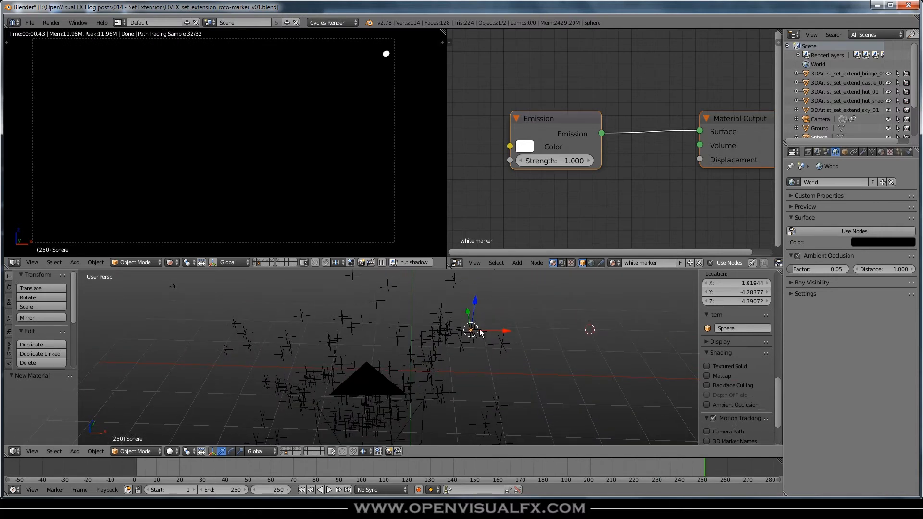
{"action": "left_click_drag", "start_coordinate": [673, 464], "coordinate": [517, 468]}
{"action": "left_click_drag", "start_coordinate": [503, 330], "coordinate": [500, 329]}
Play the shot and scrub back to frame 8 to check the rendered marker's motion
{"action": "key", "text": "alt+a"}
{"action": "left_click_drag", "start_coordinate": [330, 457], "coordinate": [152, 460]}
{"action": "middle_click_drag", "start_coordinate": [418, 360], "coordinate": [469, 345]}
{"action": "middle_click_drag", "start_coordinate": [485, 387], "coordinate": [466, 328]}
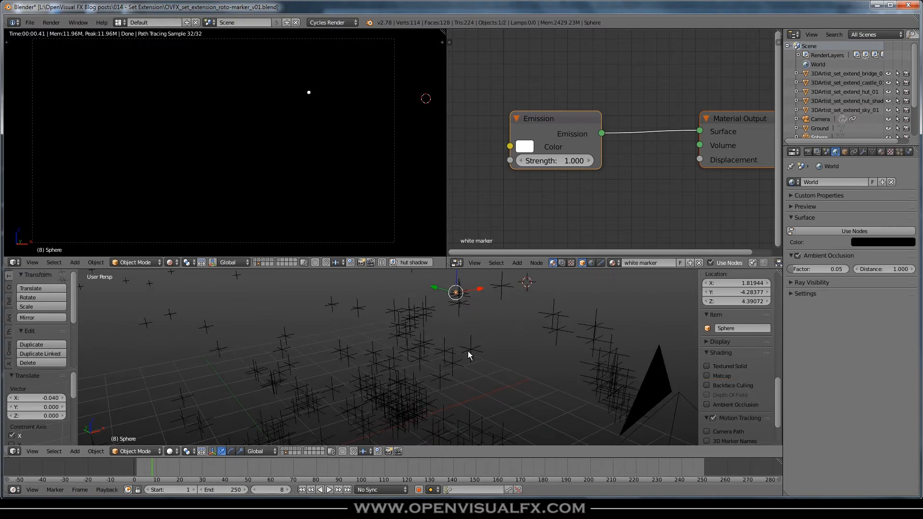
Re-enable the camera view's background footage and set its opacity to 0.534
{"action": "key", "text": "n"}
{"action": "left_click", "coordinate": [378, 118]}
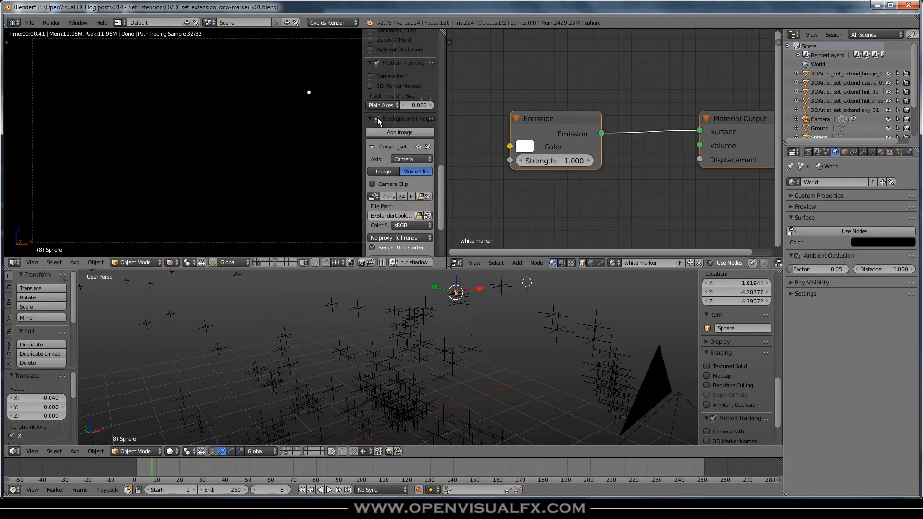
{"action": "scroll", "coordinate": [425, 189], "scroll_direction": "down", "scroll_amount": 4}
{"action": "left_click_drag", "start_coordinate": [388, 186], "coordinate": [385, 186]}
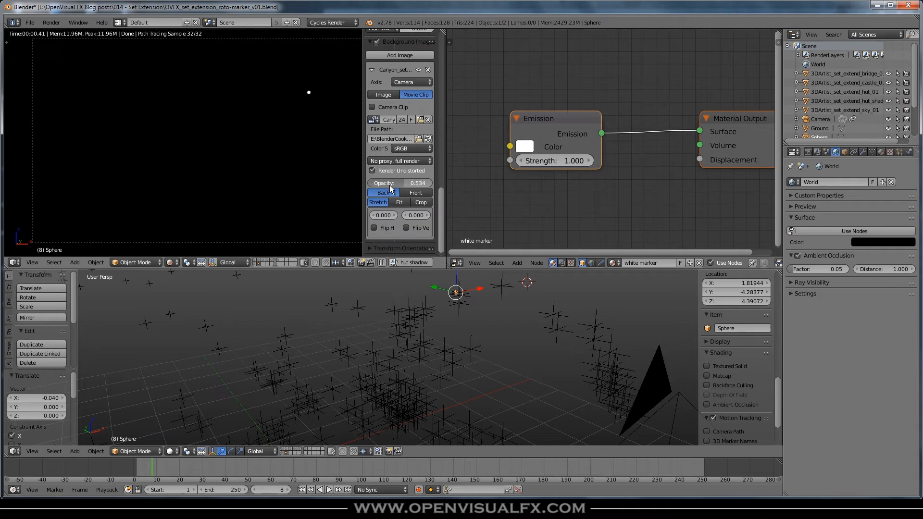
Make the render film transparent and set the background footage's opacity to 0.407
{"action": "left_click", "coordinate": [810, 154]}
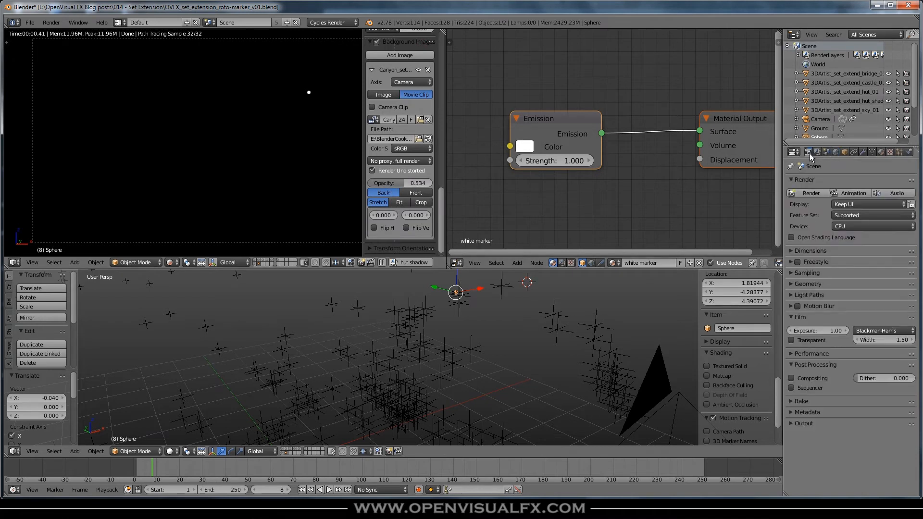
{"action": "left_click", "coordinate": [806, 341]}
{"action": "left_click_drag", "start_coordinate": [396, 183], "coordinate": [387, 183]}
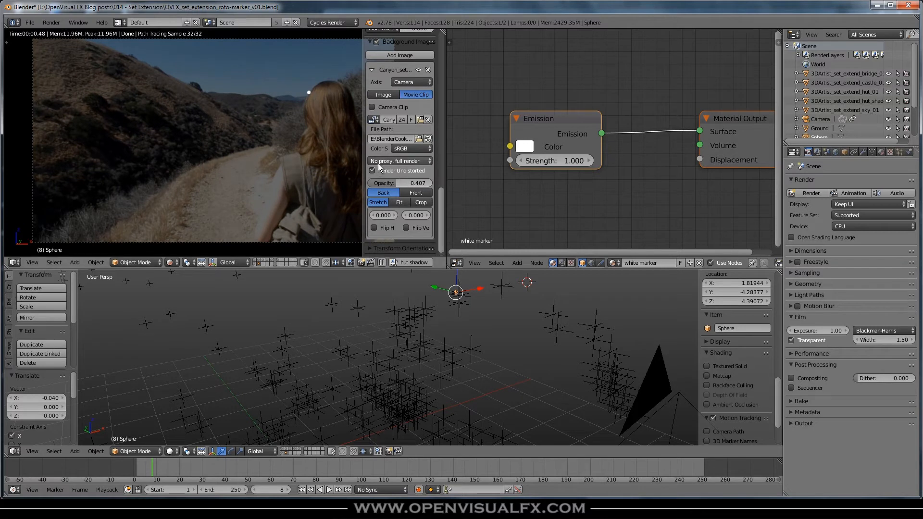
{"action": "scroll", "coordinate": [378, 159], "scroll_direction": "up", "scroll_amount": 2}
{"action": "key", "text": "n"}
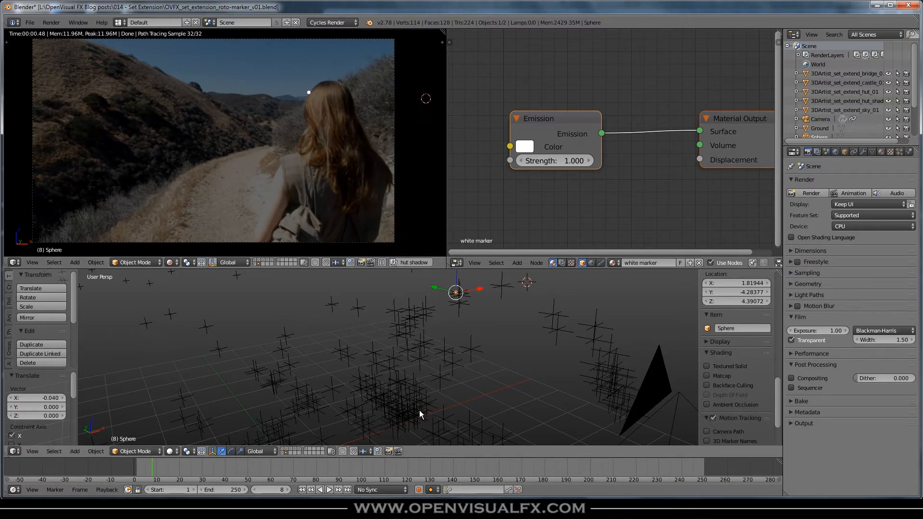
Scrub to frame 32 and return the camera view from rendered to solid shading
{"action": "mouse_move", "coordinate": [149, 469]}
{"action": "left_mouse_down"}
{"action": "mouse_move", "coordinate": [234, 480]}
{"action": "mouse_move", "coordinate": [222, 463]}
{"action": "mouse_move", "coordinate": [207, 465]}
{"action": "left_mouse_up"}
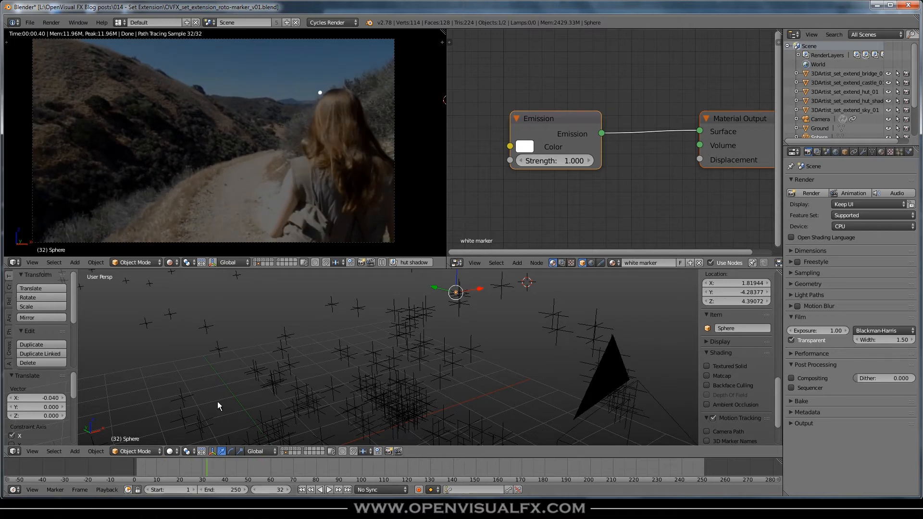
{"action": "key", "text": "shift+z"}
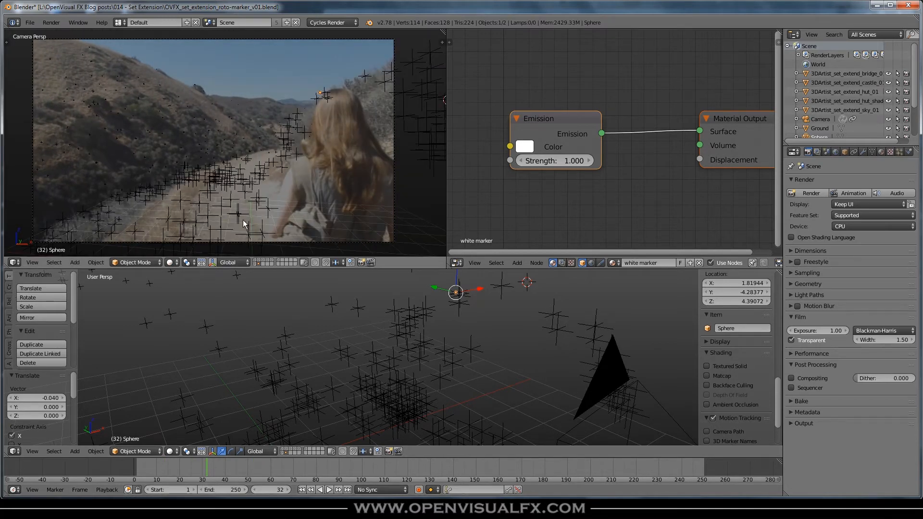
{"action": "left_click", "coordinate": [170, 262]}
{"action": "left_click", "coordinate": [175, 213]}
{"action": "left_click", "coordinate": [170, 263]}
{"action": "left_click", "coordinate": [176, 242]}
Select the camera with its tracking markers and scrub the shot to frame 230
{"action": "right_click", "coordinate": [282, 133]}
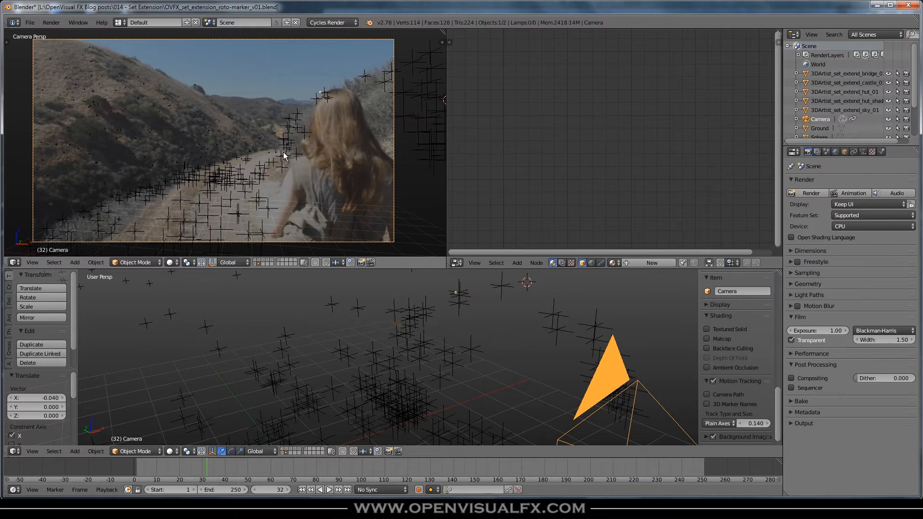
{"action": "middle_click_drag", "start_coordinate": [412, 337], "coordinate": [425, 343]}
{"action": "left_click_drag", "start_coordinate": [201, 469], "coordinate": [656, 478]}
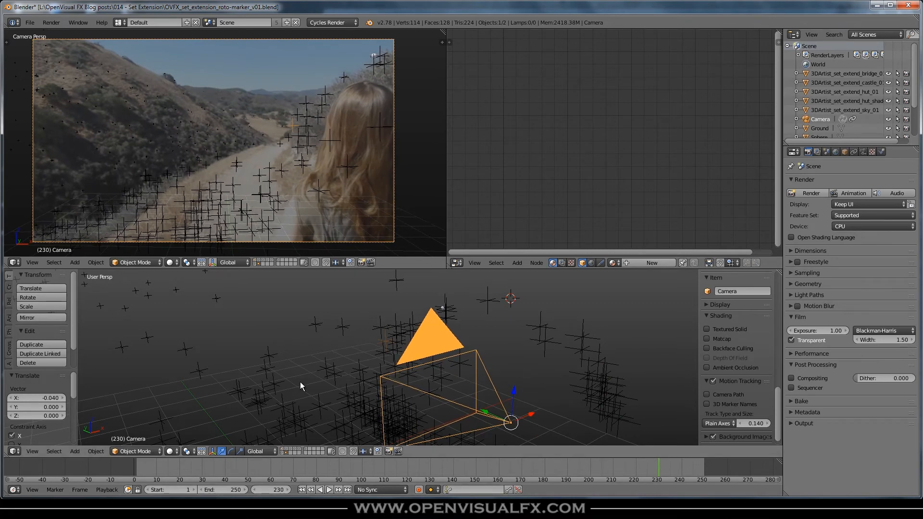
Snap the 3D cursor to the selected tracking marker near the far end of the path
{"action": "middle_click_drag", "start_coordinate": [393, 351], "coordinate": [460, 391]}
{"action": "key", "text": "shift+s"}
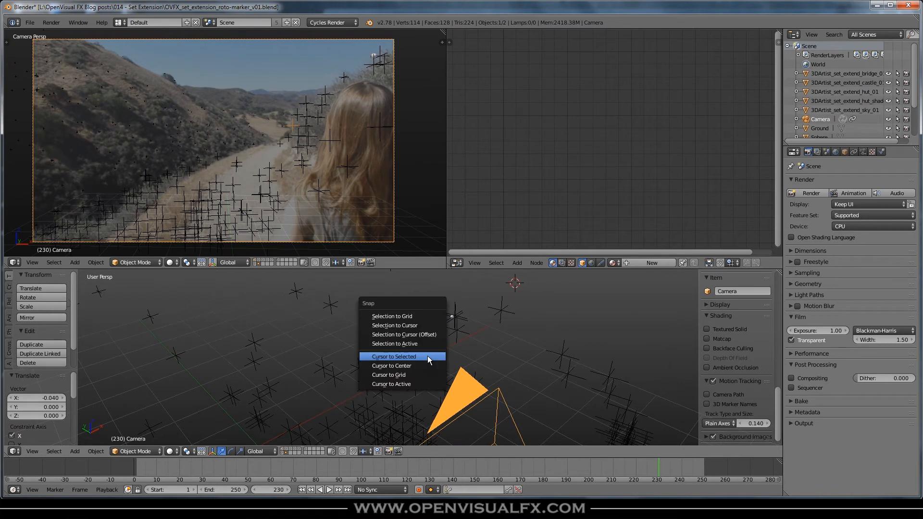
{"action": "left_click", "coordinate": [397, 356]}
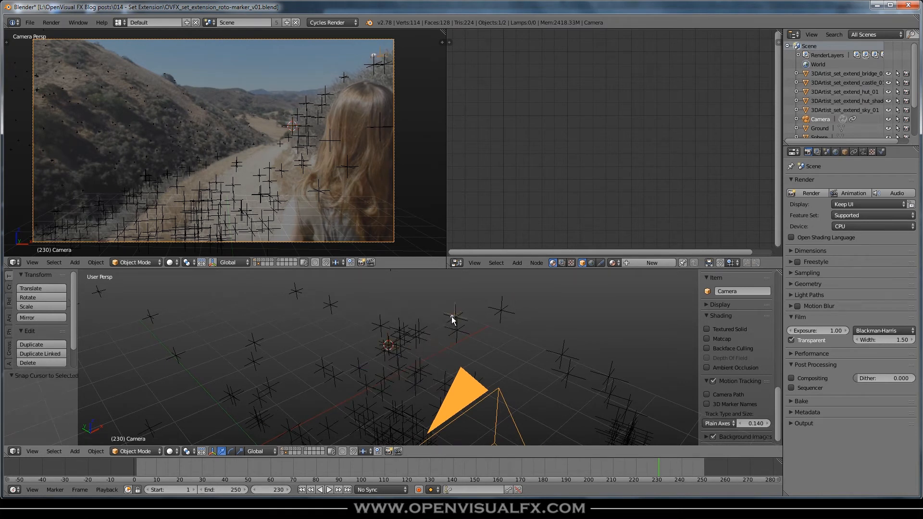
Duplicate the white marker sphere without moving it, and snap the copy to the 3D cursor
{"action": "right_click", "coordinate": [451, 316]}
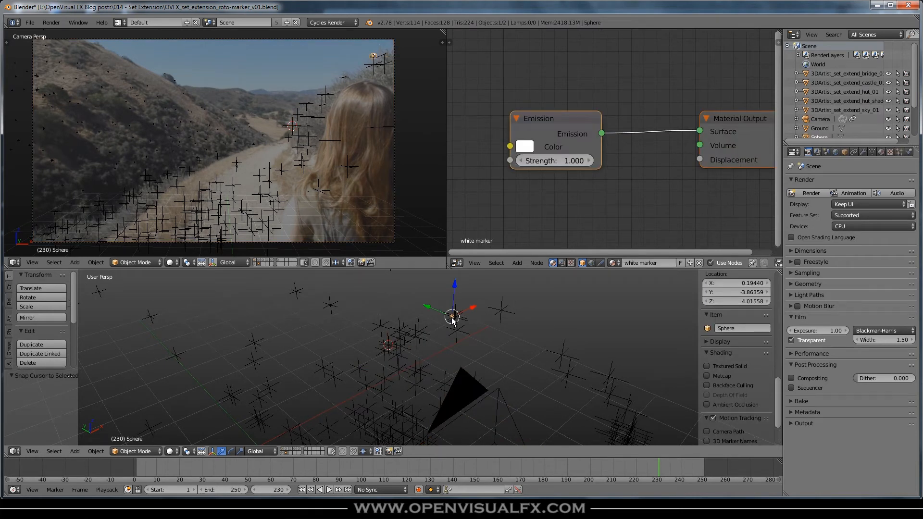
{"action": "key", "text": "shift+d"}
{"action": "right_click", "coordinate": [451, 320]}
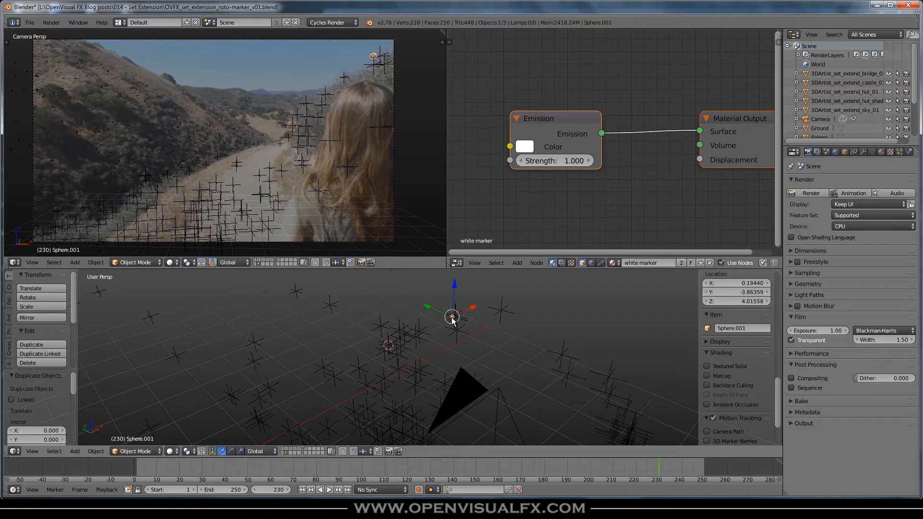
{"action": "key", "text": "shift+s"}
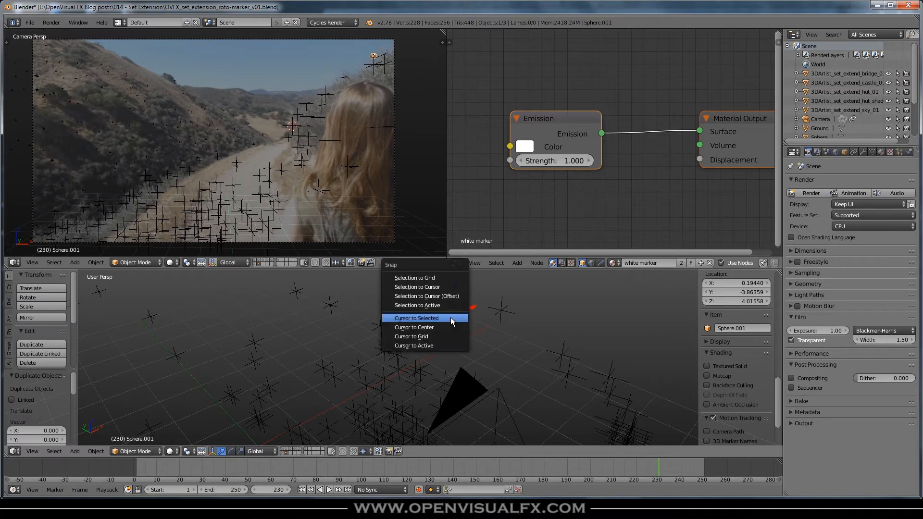
{"action": "left_click", "coordinate": [433, 287]}
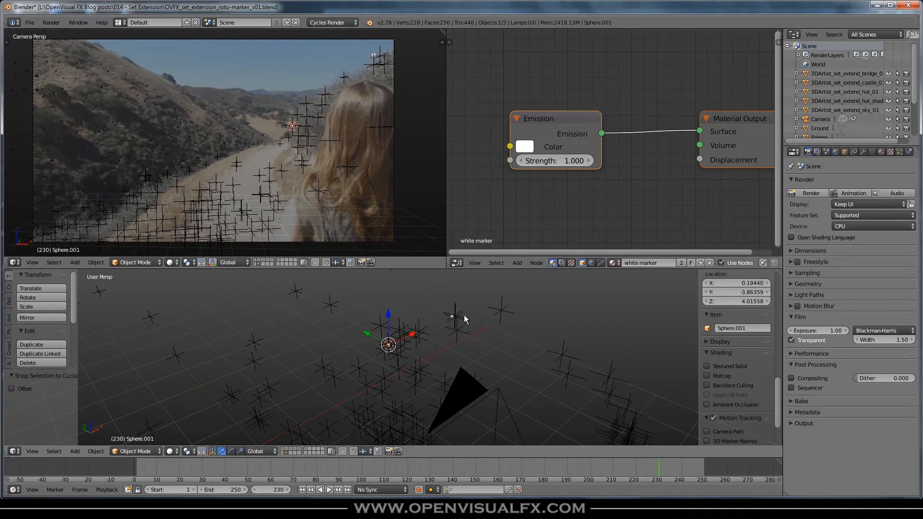
Switch the camera view to rendered shading and scrub the shot to frame 250 to check both spheres
{"action": "key", "text": "shift+z"}
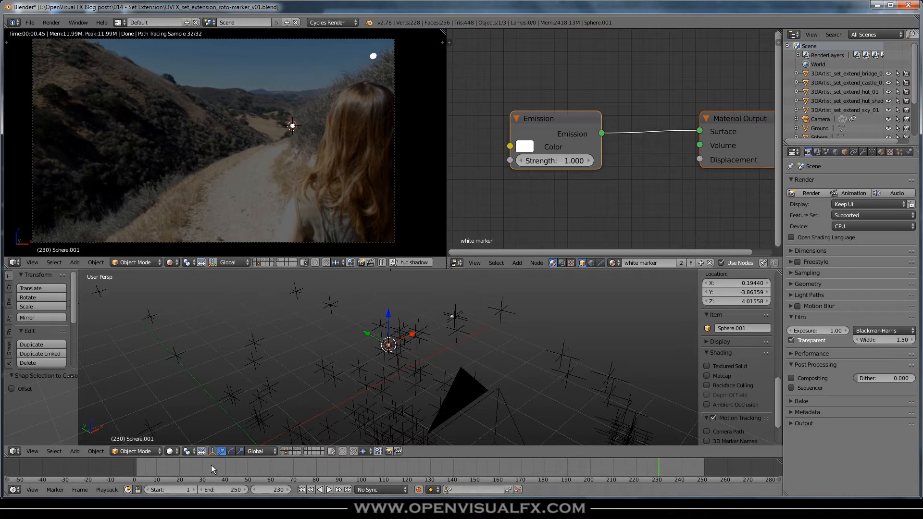
{"action": "left_click_drag", "start_coordinate": [212, 465], "coordinate": [330, 462]}
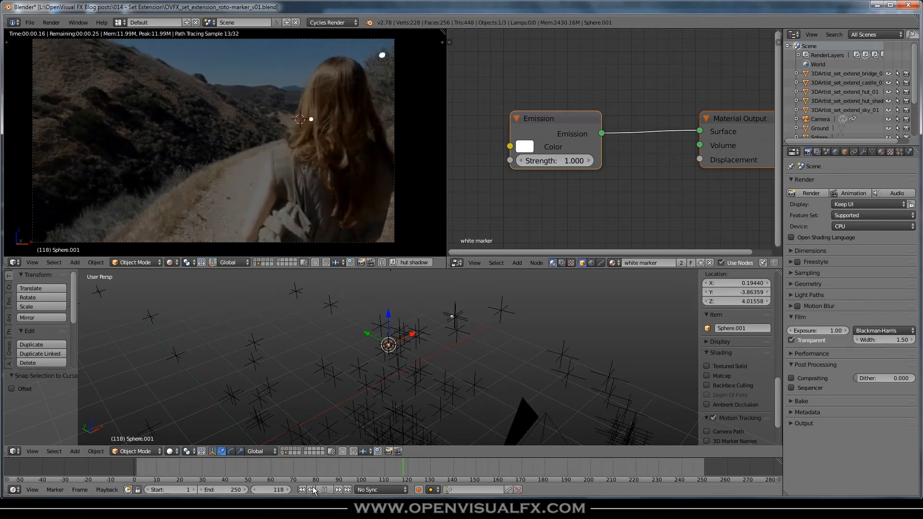
{"action": "left_click", "coordinate": [265, 470]}
{"action": "left_click_drag", "start_coordinate": [398, 499], "coordinate": [745, 464]}
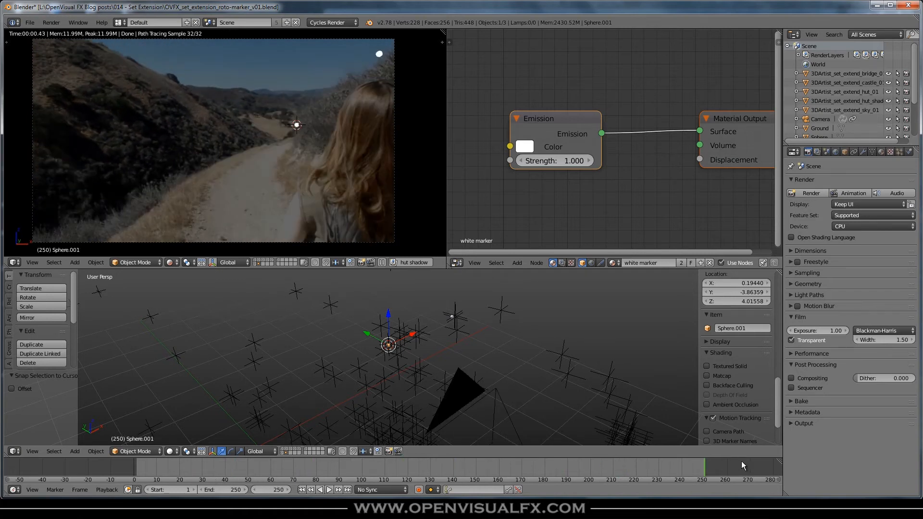
Return the camera view to solid shading and snap the 3D cursor to the tracking marker at the woman's shoulder
{"action": "middle_click_drag", "start_coordinate": [446, 346], "coordinate": [491, 340]}
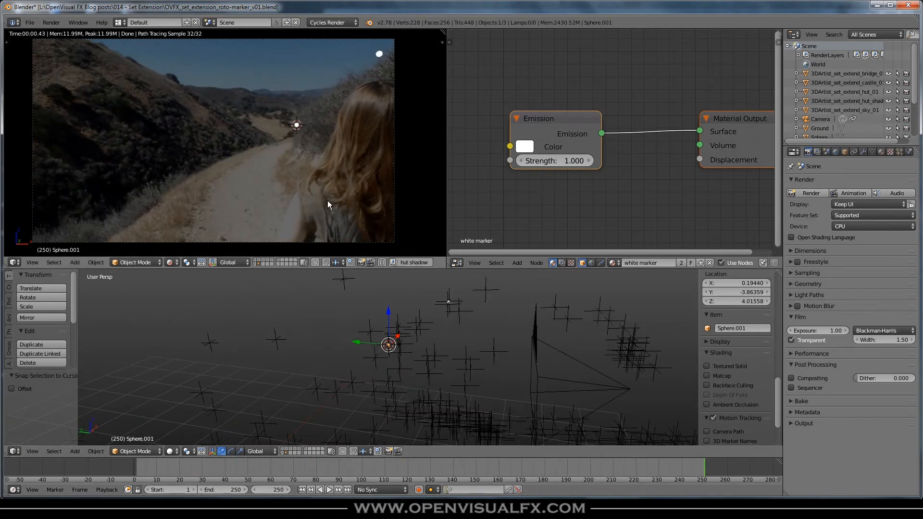
{"action": "key", "text": "shift+z"}
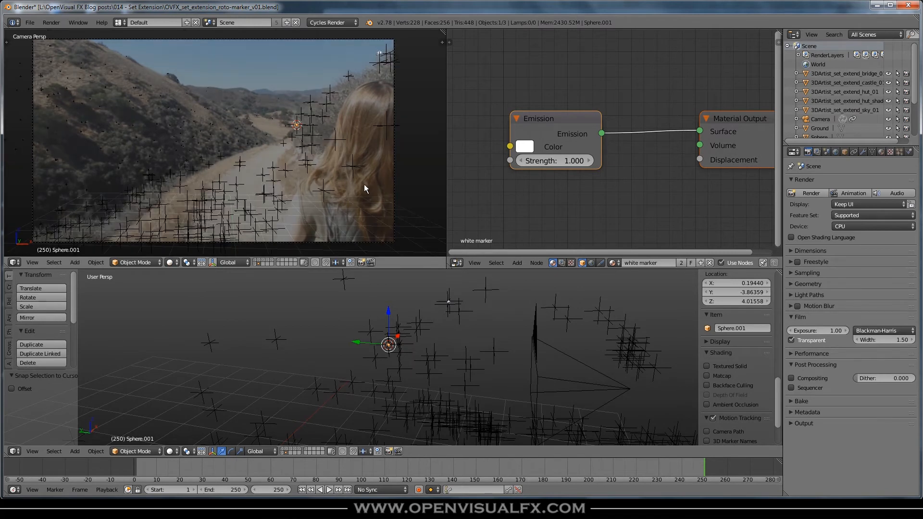
{"action": "left_click", "coordinate": [326, 190]}
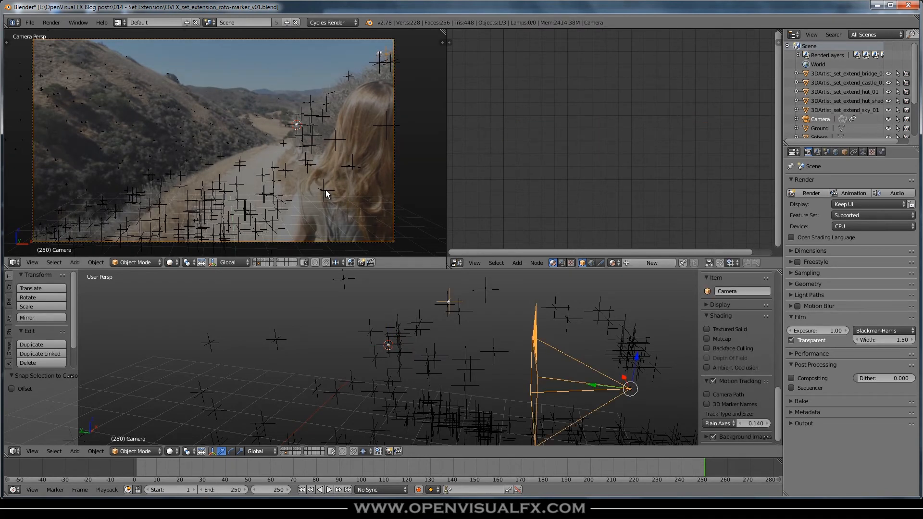
{"action": "left_click", "coordinate": [324, 189]}
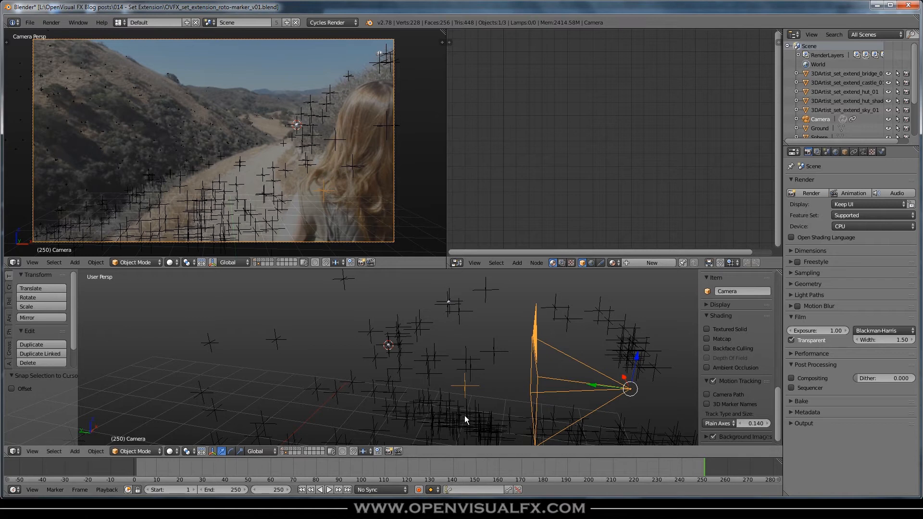
{"action": "key", "text": "shift+s"}
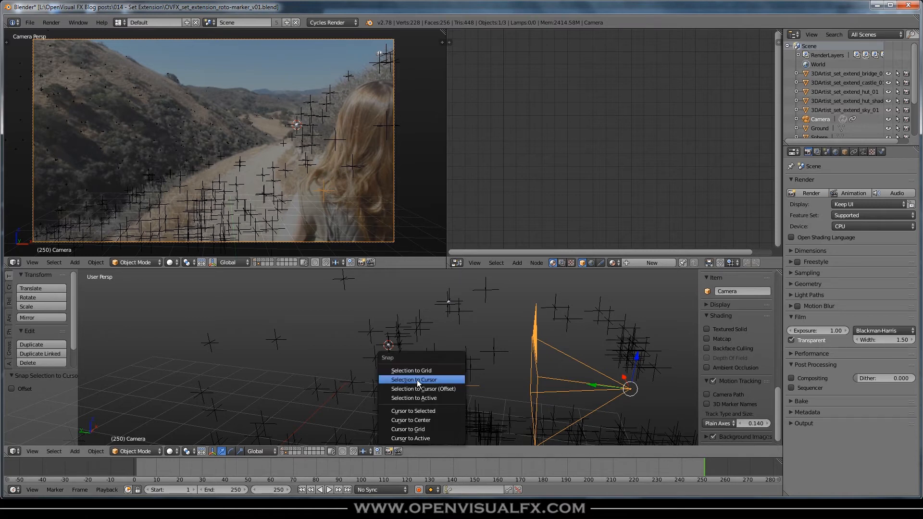
{"action": "left_click", "coordinate": [421, 411]}
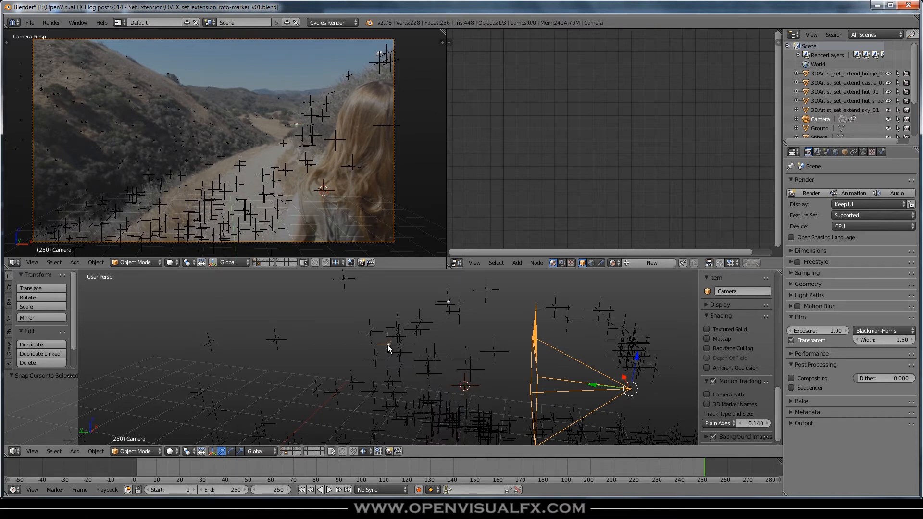
Duplicate the sphere at the far end of the path and snap the copy to the 3D cursor at the shoulder marker
{"action": "right_click", "coordinate": [387, 345]}
{"action": "key", "text": "shift+d"}
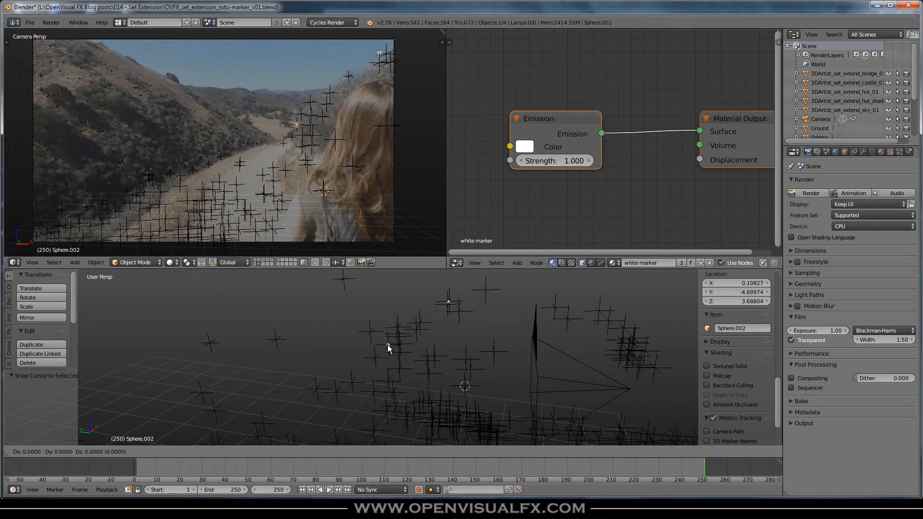
{"action": "right_click", "coordinate": [387, 345]}
{"action": "key", "text": "shift+s"}
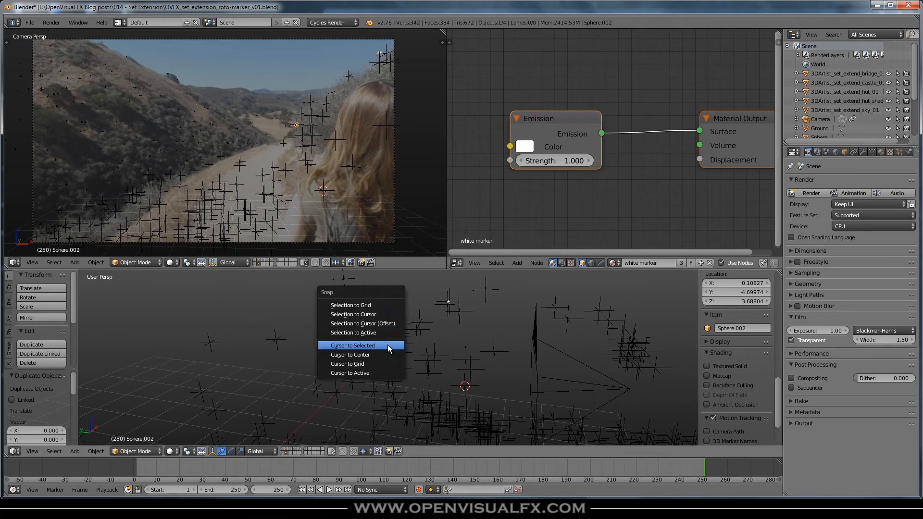
{"action": "left_click", "coordinate": [368, 315]}
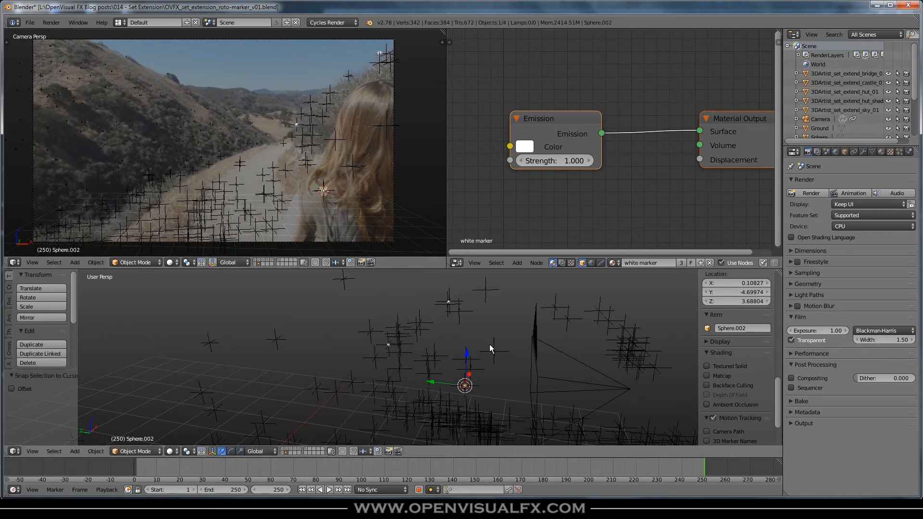
Move the shoulder sphere along Y by about -0.249 and scale it down to about 0.679
{"action": "mouse_move", "coordinate": [457, 418]}
{"action": "middle_mouse_down"}
{"action": "mouse_move", "coordinate": [459, 389]}
{"action": "mouse_move", "coordinate": [486, 411]}
{"action": "mouse_move", "coordinate": [462, 406]}
{"action": "middle_mouse_up"}
{"action": "left_click_drag", "start_coordinate": [430, 383], "coordinate": [454, 391]}
{"action": "key", "text": "s"}
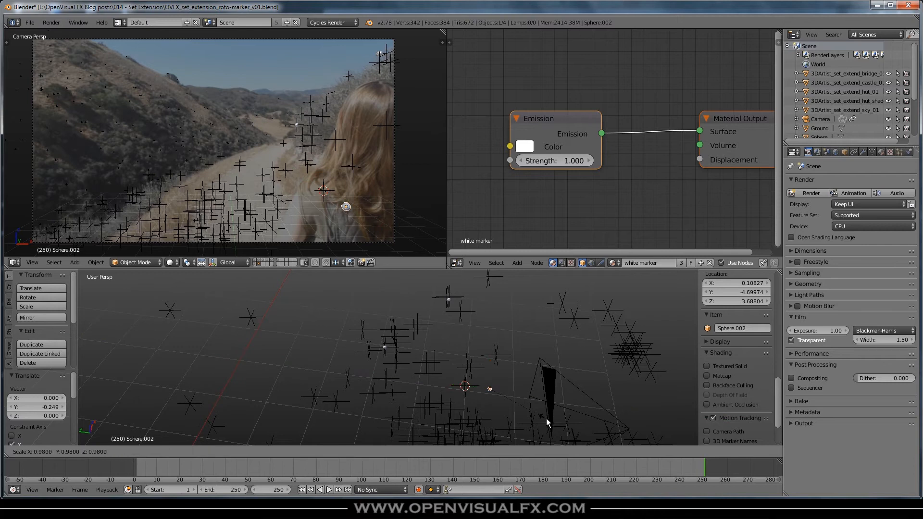
{"action": "left_click", "coordinate": [529, 408]}
Scrub and play the shot from frame 1 to 250 to check the shoulder sphere and the marker at the hair's outer edge
{"action": "left_click_drag", "start_coordinate": [680, 472], "coordinate": [138, 468]}
{"action": "left_click_drag", "start_coordinate": [281, 466], "coordinate": [702, 473]}
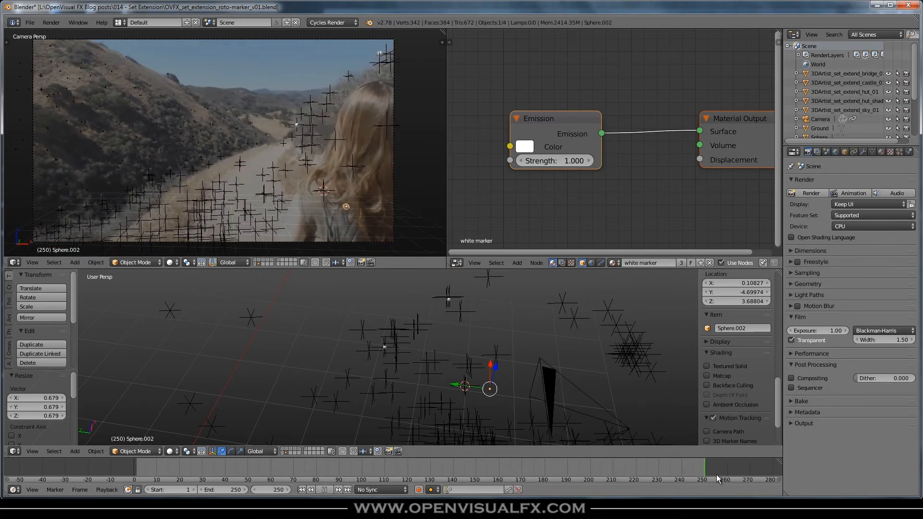
{"action": "right_click", "coordinate": [386, 125]}
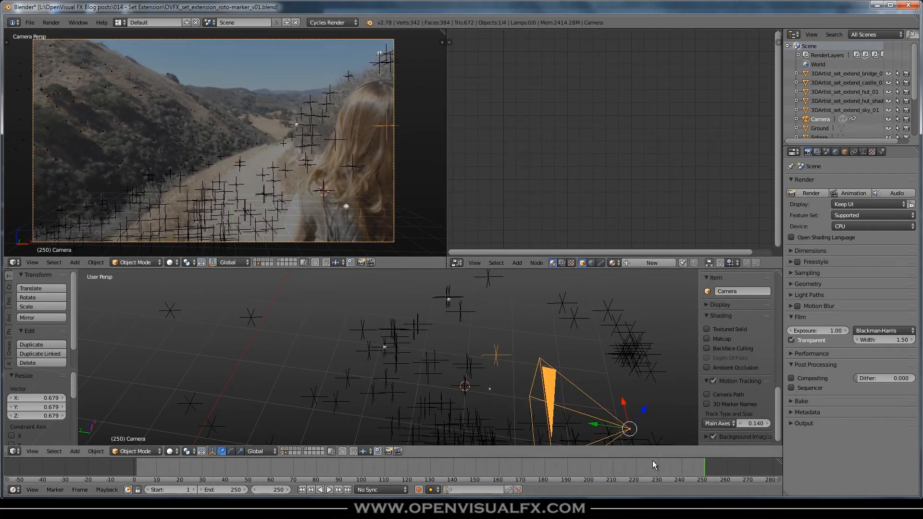
{"action": "key", "text": "alt+shift+a"}
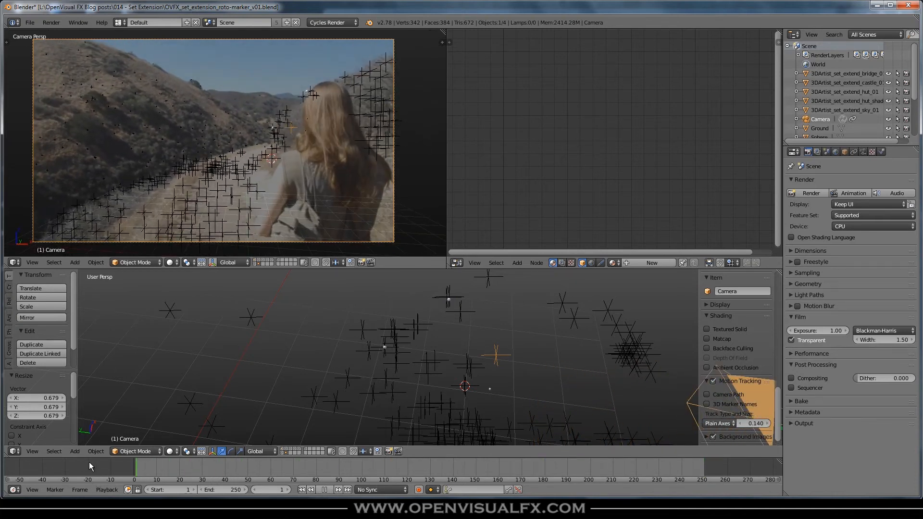
{"action": "left_click_drag", "start_coordinate": [164, 479], "coordinate": [722, 460]}
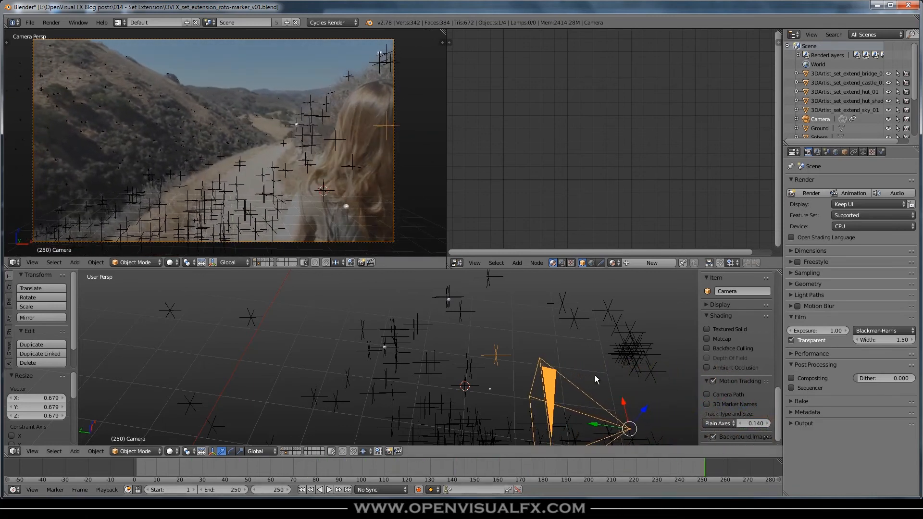
Select the tracking marker between the path and the woman's hair, checking its movement by playing and scrubbing the shot to frame 250
{"action": "right_click", "coordinate": [299, 148]}
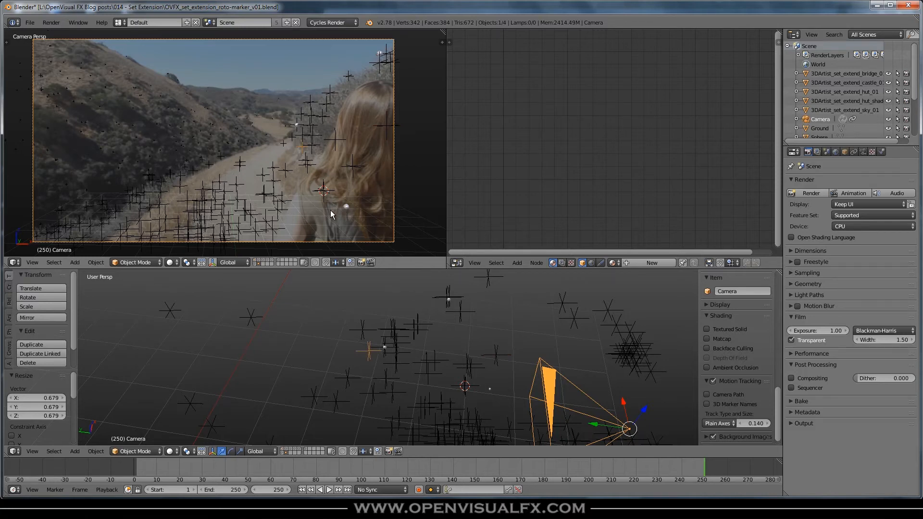
{"action": "mouse_move", "coordinate": [405, 380]}
{"action": "middle_mouse_down"}
{"action": "mouse_move", "coordinate": [417, 341]}
{"action": "mouse_move", "coordinate": [404, 370]}
{"action": "middle_mouse_up"}
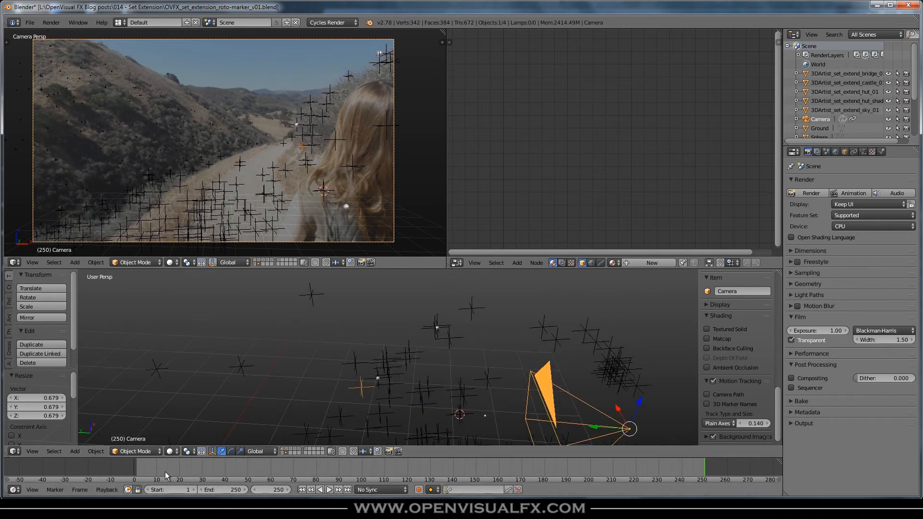
{"action": "key", "text": "alt+a"}
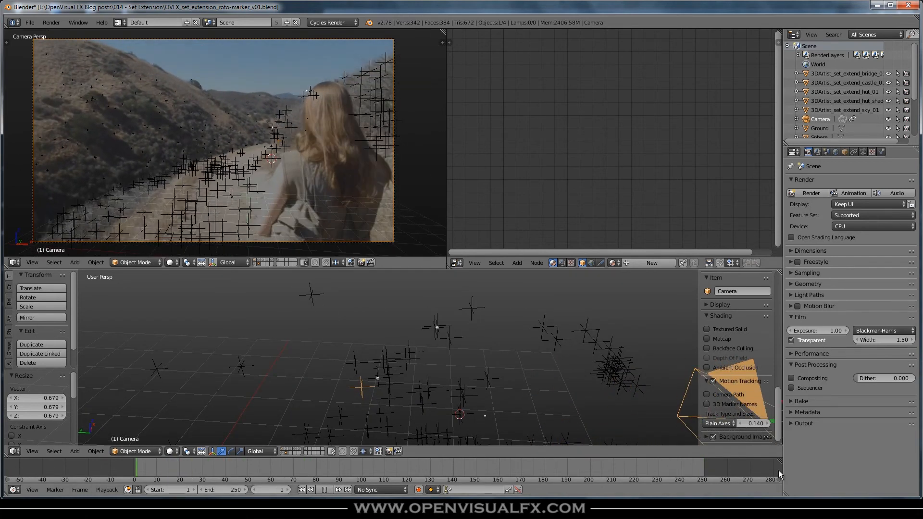
{"action": "left_click", "coordinate": [605, 475]}
{"action": "key", "text": "alt+a"}
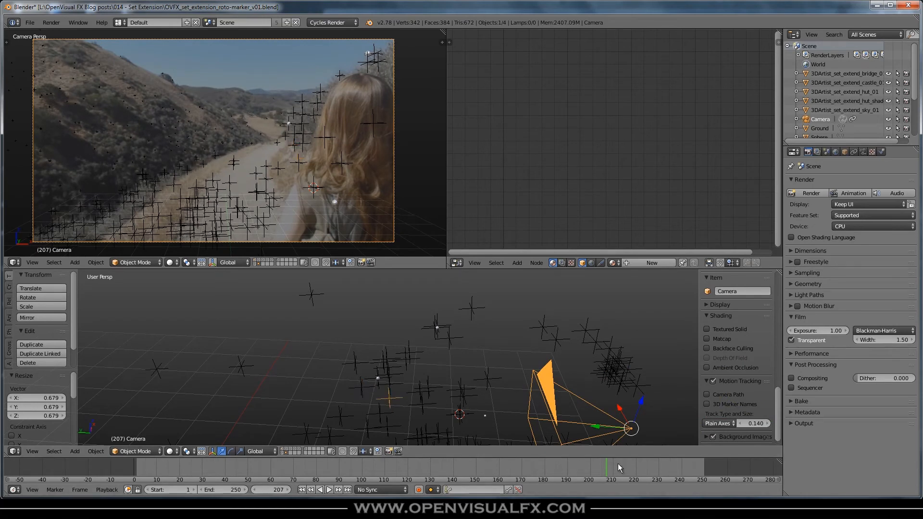
{"action": "left_click_drag", "start_coordinate": [618, 463], "coordinate": [689, 462]}
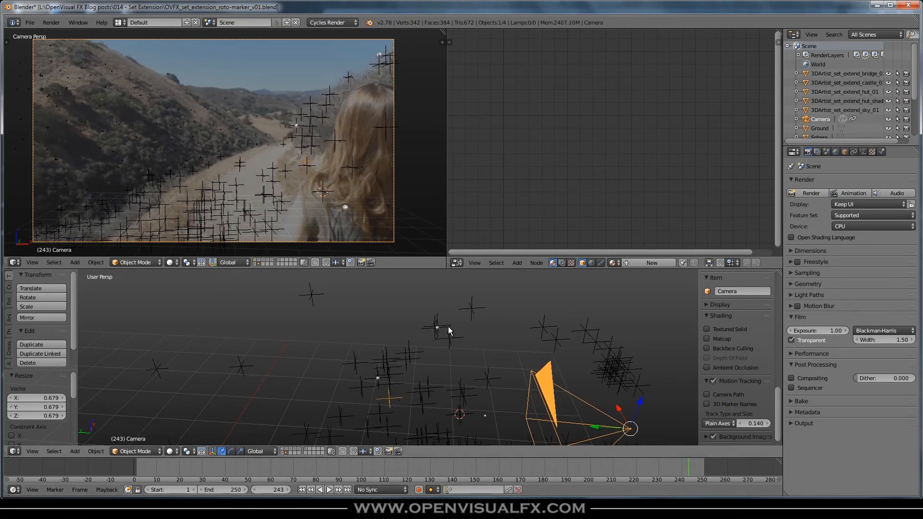
{"action": "key", "text": "alt+a"}
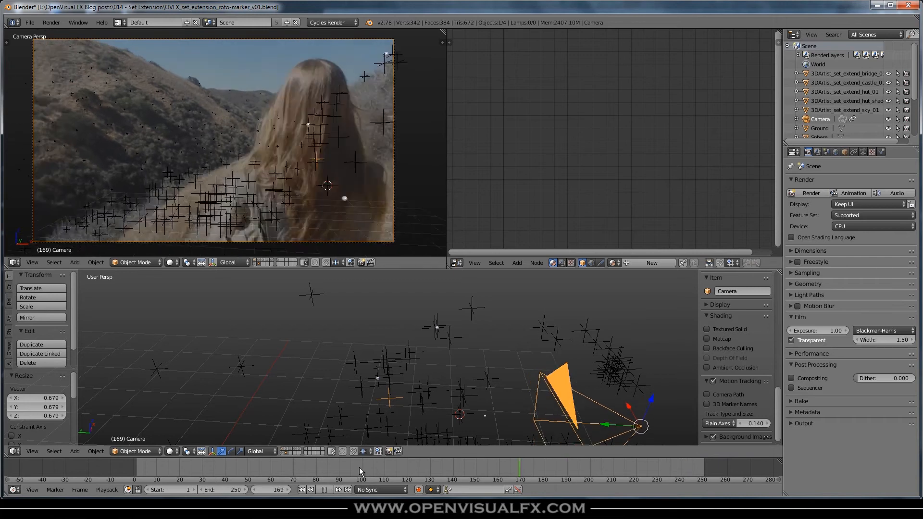
{"action": "left_click_drag", "start_coordinate": [140, 464], "coordinate": [208, 465]}
{"action": "left_click_drag", "start_coordinate": [736, 436], "coordinate": [723, 481]}
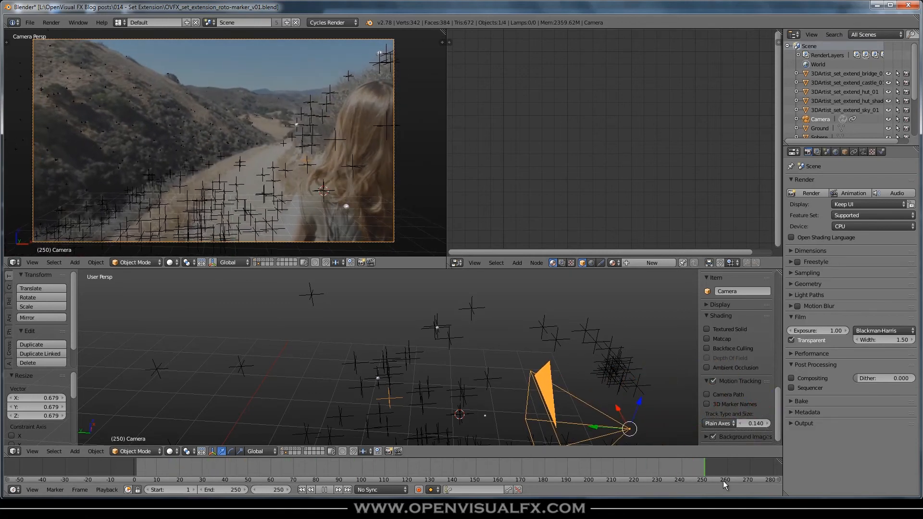
Snap the 3D cursor to the selected tracking marker and place a duplicate of the small shoulder sphere there
{"action": "key", "text": "shift+s"}
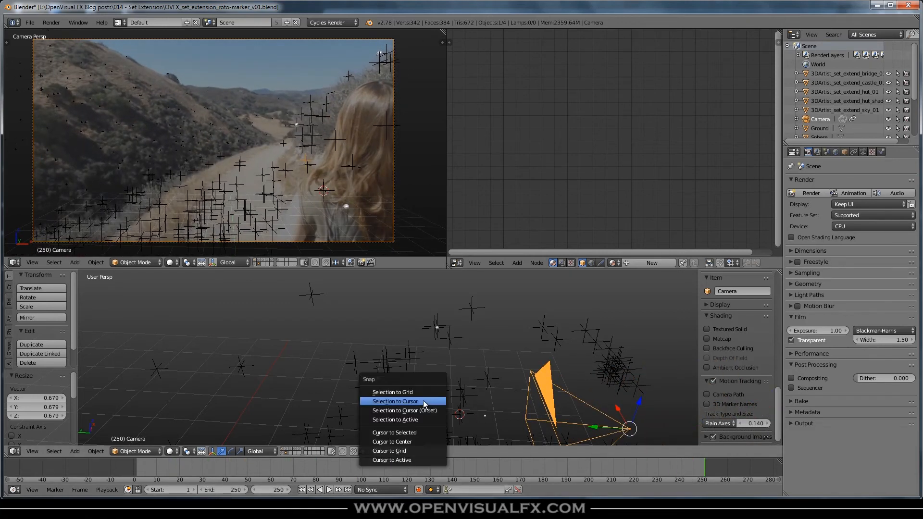
{"action": "left_click", "coordinate": [409, 431]}
{"action": "right_click", "coordinate": [485, 417]}
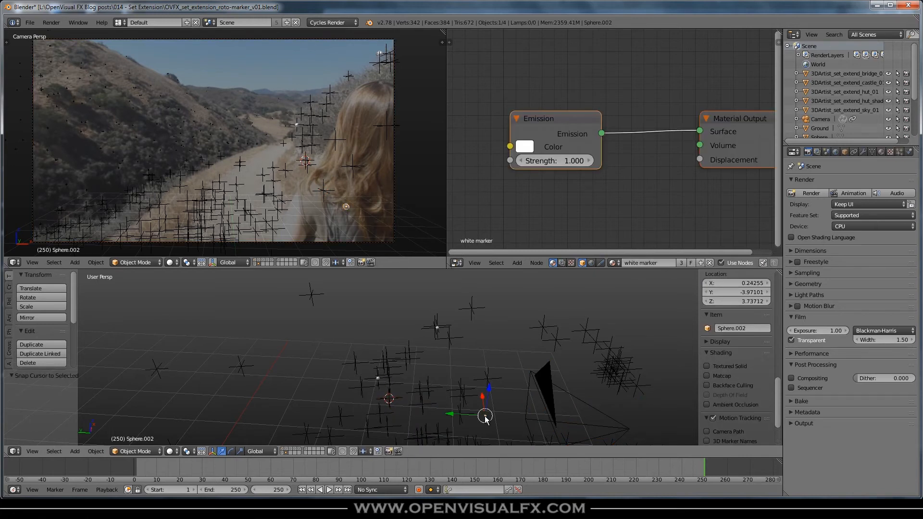
{"action": "key", "text": "shift+d"}
{"action": "right_click", "coordinate": [485, 417]}
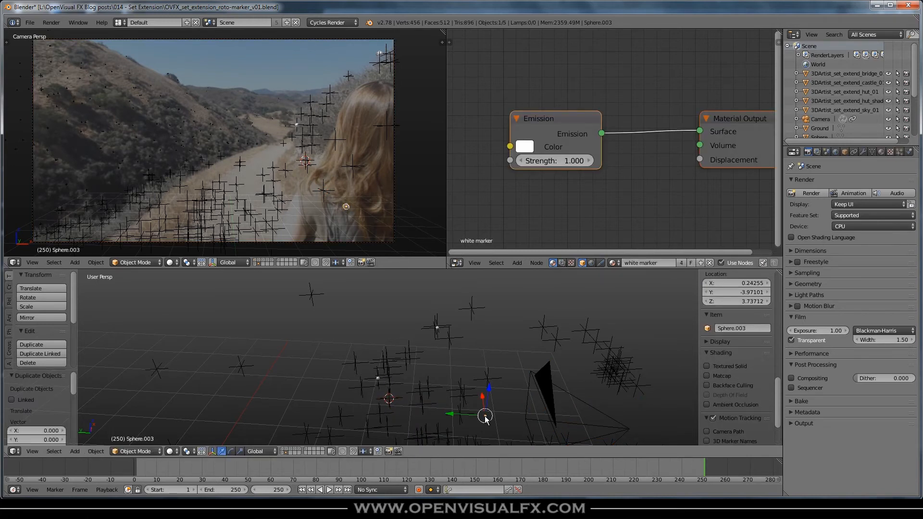
{"action": "key", "text": "shift+s"}
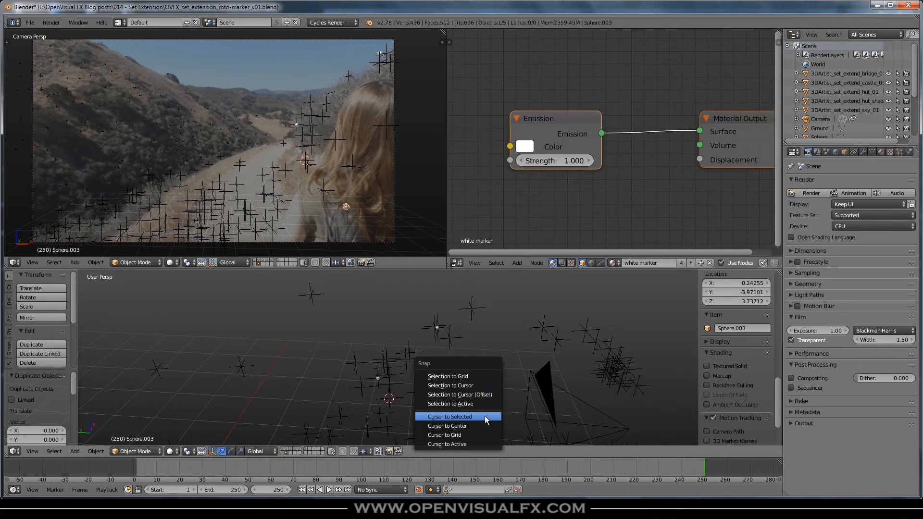
{"action": "left_click", "coordinate": [468, 385]}
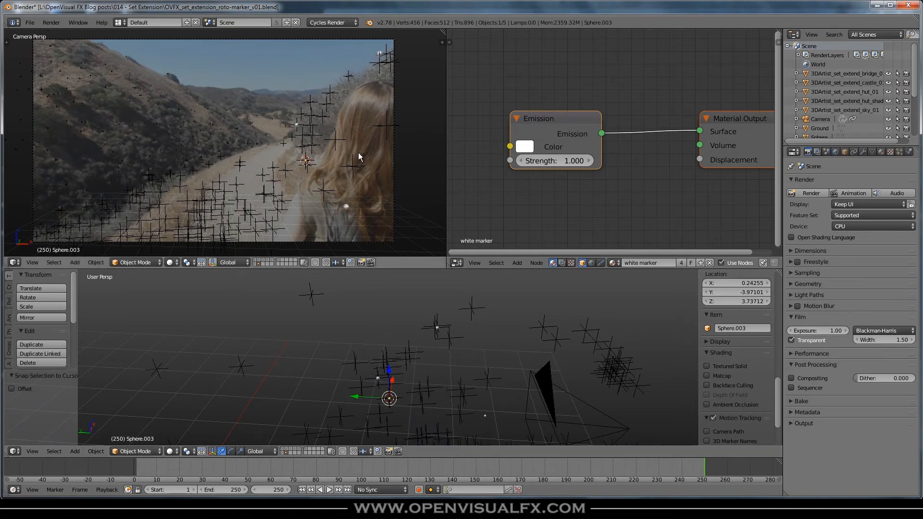
Select the tracking marker at the outer edge of the woman's hair and snap the 3D cursor to it
{"action": "right_click", "coordinate": [386, 126]}
{"action": "right_click", "coordinate": [382, 123], "text": "shift"}
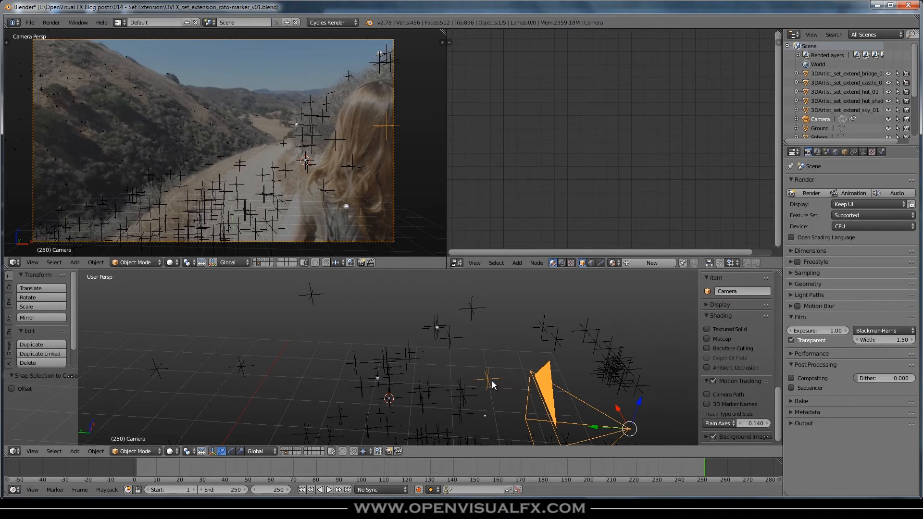
{"action": "key", "text": "shift+s"}
{"action": "left_click", "coordinate": [471, 413]}
Duplicate the small shoulder sphere and snap the copy to the 3D cursor at the hair's outer edge
{"action": "right_click", "coordinate": [484, 417]}
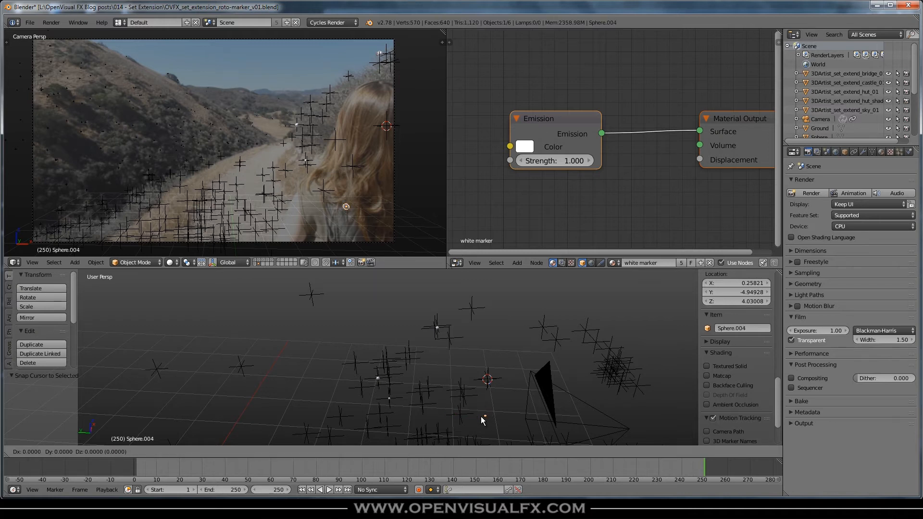
{"action": "key", "text": "shift+d"}
{"action": "right_click", "coordinate": [482, 417]}
{"action": "key", "text": "shift+s"}
{"action": "left_click", "coordinate": [443, 385]}
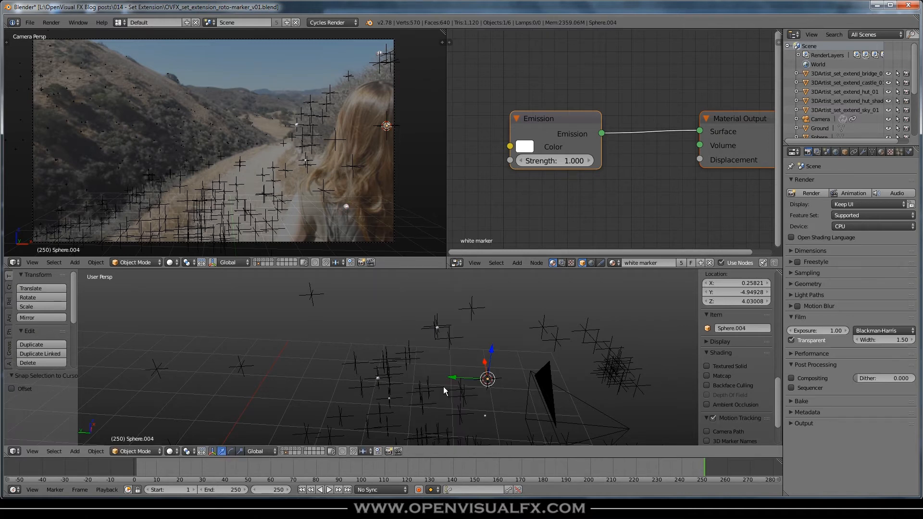
Play and scrub the shot back to frame 1, and duplicate the hair-edge sphere upward along Z
{"action": "key", "text": "alt+a"}
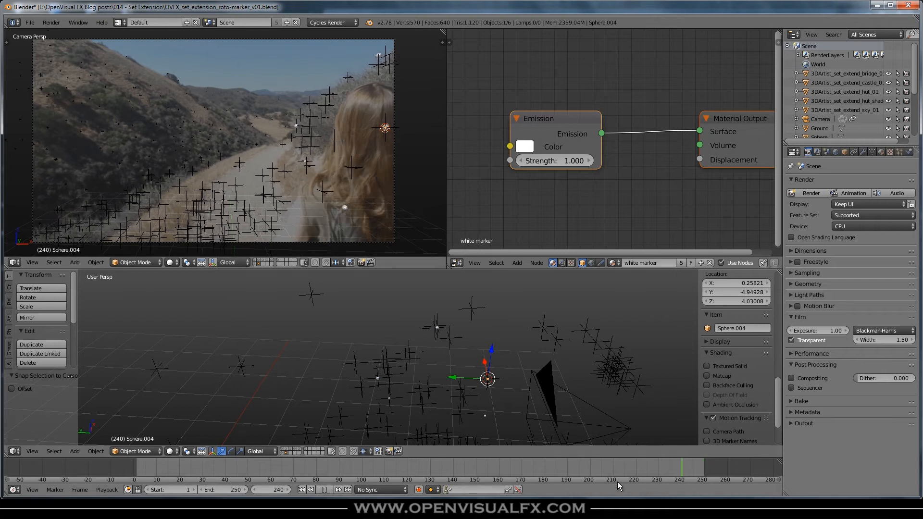
{"action": "left_click_drag", "start_coordinate": [188, 474], "coordinate": [74, 480]}
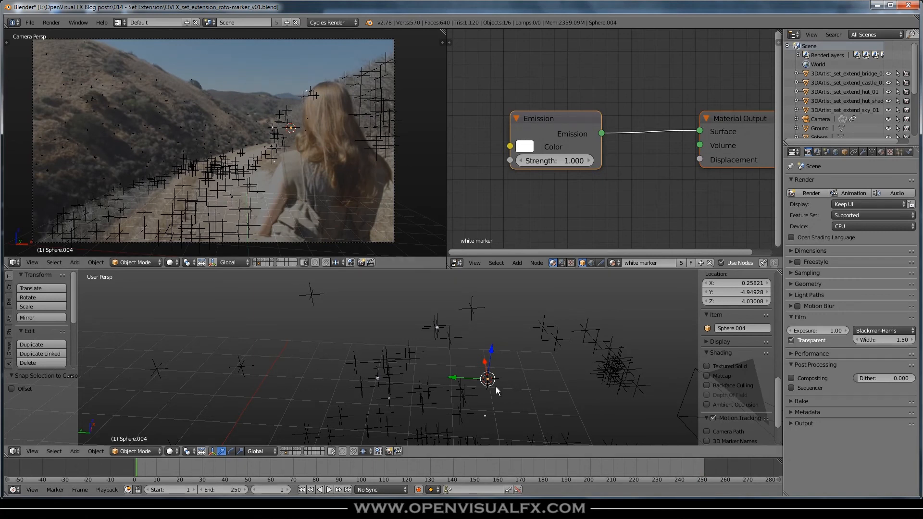
{"action": "middle_click_drag", "start_coordinate": [486, 394], "coordinate": [484, 358]}
{"action": "key", "text": "shift+d"}
{"action": "key", "text": "z"}
{"action": "left_click", "coordinate": [483, 343]}
Move the upper duplicate about 0.155 along X and check it by playing the shot to frame 250
{"action": "middle_click_drag", "start_coordinate": [479, 371], "coordinate": [515, 342]}
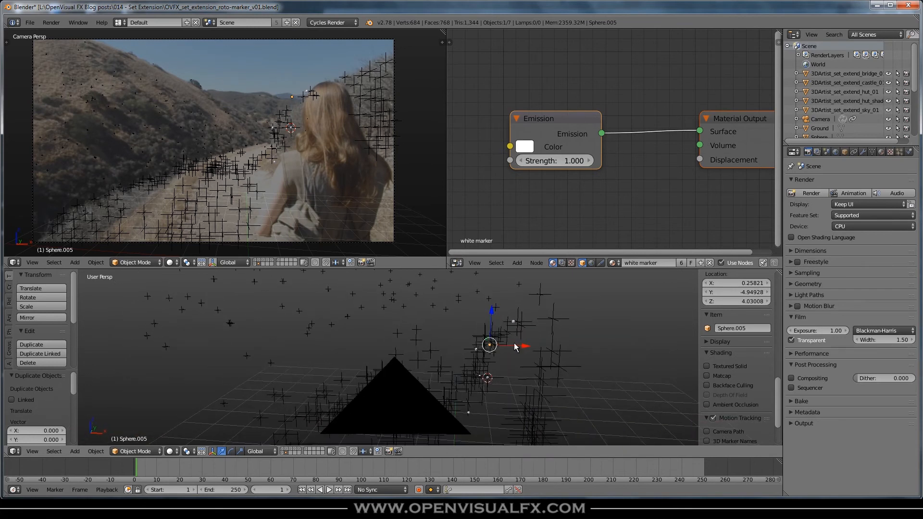
{"action": "key", "text": "g"}
{"action": "key", "text": "x"}
{"action": "left_click", "coordinate": [541, 347]}
{"action": "middle_click_drag", "start_coordinate": [447, 373], "coordinate": [536, 373]}
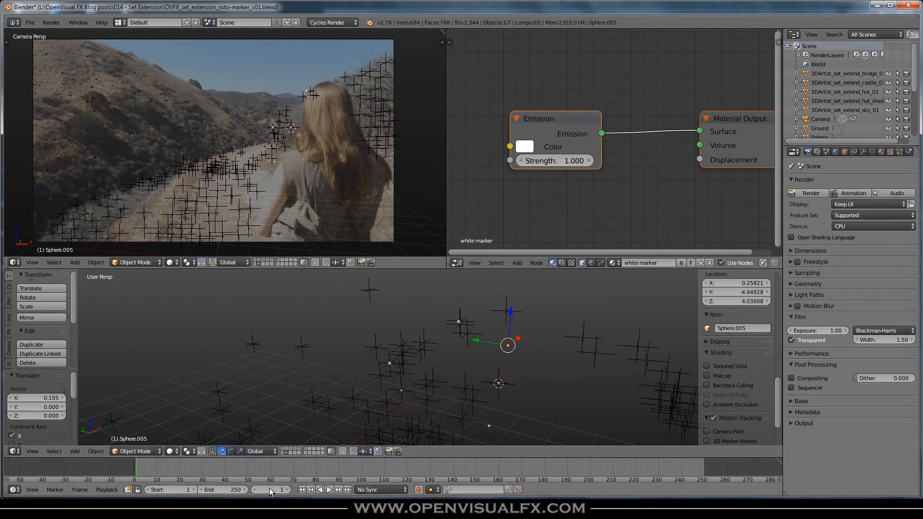
{"action": "key", "text": "alt+a"}
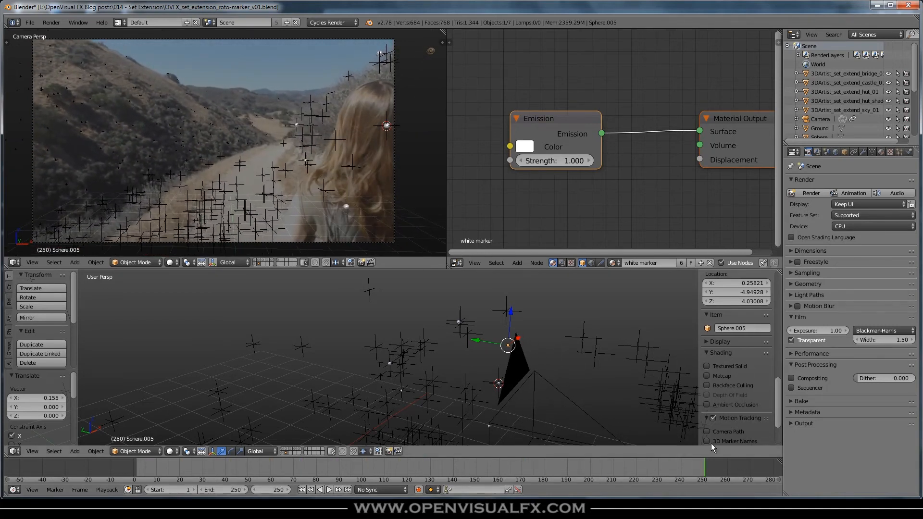
Fine-tune the upper sphere's position with small X, Y and Z moves, checking it at frames 250 and 174
{"action": "left_click_drag", "start_coordinate": [476, 340], "coordinate": [497, 347]}
{"action": "left_click_drag", "start_coordinate": [678, 466], "coordinate": [717, 474]}
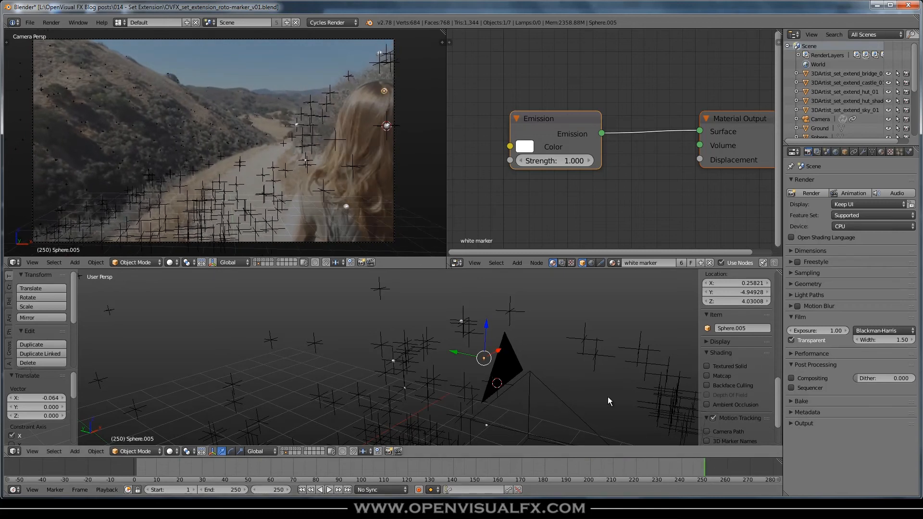
{"action": "left_click_drag", "start_coordinate": [485, 325], "coordinate": [483, 316]}
{"action": "left_click_drag", "start_coordinate": [469, 346], "coordinate": [503, 341]}
{"action": "left_click_drag", "start_coordinate": [693, 465], "coordinate": [530, 463]}
{"action": "middle_click_drag", "start_coordinate": [526, 390], "coordinate": [497, 393]}
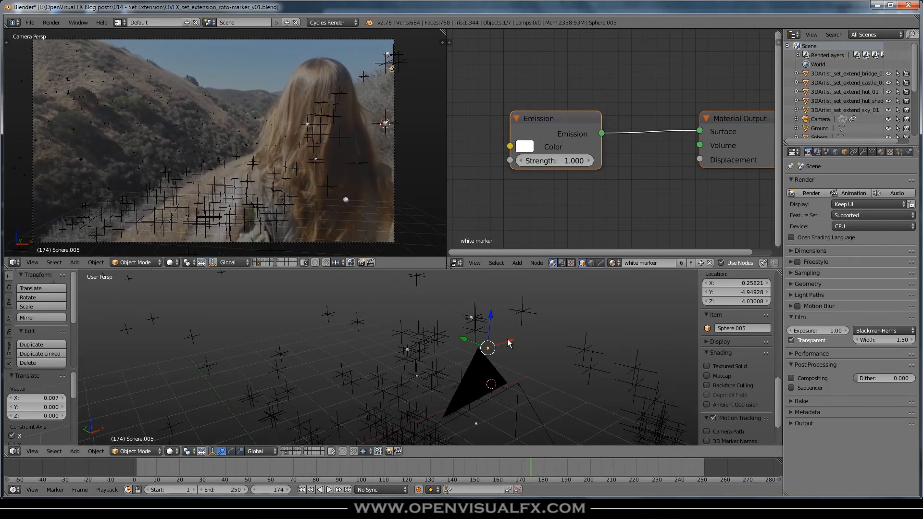
{"action": "left_click_drag", "start_coordinate": [508, 342], "coordinate": [506, 343]}
Duplicate the upper sphere about 0.615 along Y and nudge the copy about 0.004 along X
{"action": "middle_click_drag", "start_coordinate": [443, 343], "coordinate": [509, 364]}
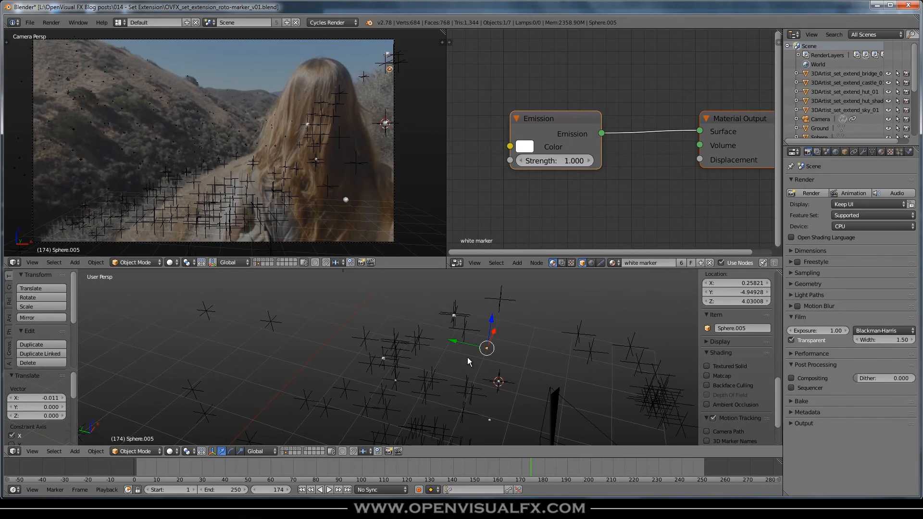
{"action": "key", "text": "shift+d"}
{"action": "key", "text": "y"}
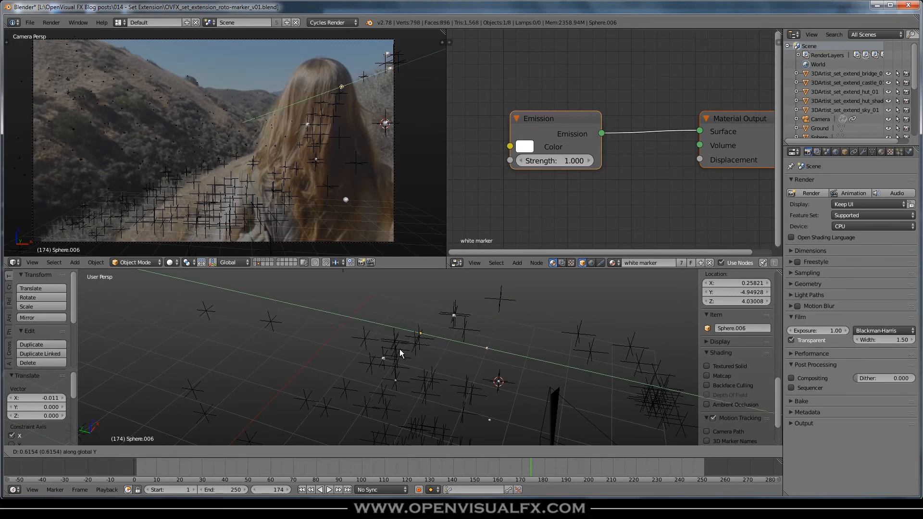
{"action": "left_click", "coordinate": [400, 349]}
{"action": "middle_click_drag", "start_coordinate": [477, 341], "coordinate": [397, 328]}
{"action": "left_click_drag", "start_coordinate": [456, 336], "coordinate": [455, 332]}
Play and scrub the shot between its start and frame 117 to check how the newest sphere moves
{"action": "middle_click_drag", "start_coordinate": [391, 374], "coordinate": [462, 374]}
{"action": "key", "text": "shift+alt+a"}
{"action": "left_click_drag", "start_coordinate": [416, 470], "coordinate": [231, 474]}
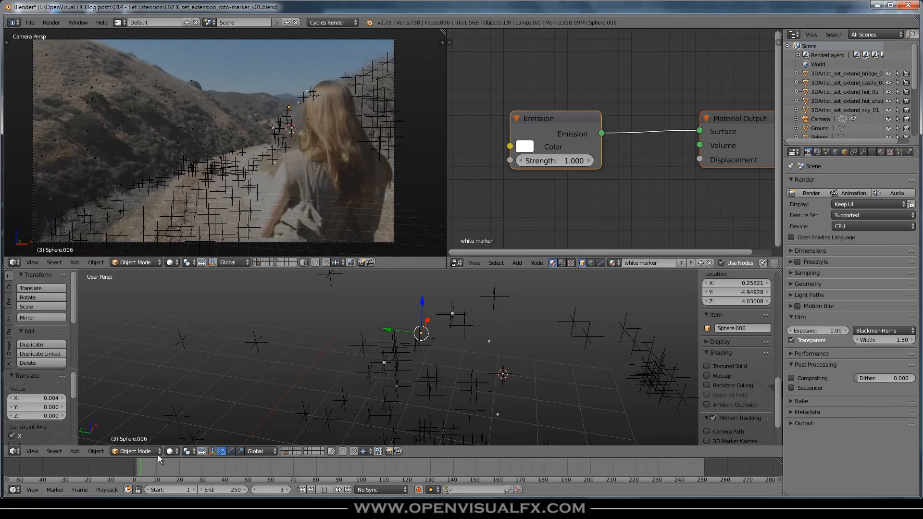
{"action": "left_click_drag", "start_coordinate": [474, 465], "coordinate": [400, 460]}
Reduce the display size of the 3D tracking markers to 0.060
{"action": "mouse_move", "coordinate": [469, 338]}
{"action": "middle_mouse_down"}
{"action": "mouse_move", "coordinate": [459, 358]}
{"action": "mouse_move", "coordinate": [476, 329]}
{"action": "mouse_move", "coordinate": [497, 351]}
{"action": "mouse_move", "coordinate": [430, 400]}
{"action": "mouse_move", "coordinate": [382, 357]}
{"action": "mouse_move", "coordinate": [396, 341]}
{"action": "mouse_move", "coordinate": [457, 337]}
{"action": "middle_mouse_up"}
{"action": "scroll", "coordinate": [746, 346], "scroll_direction": "down", "scroll_amount": 3}
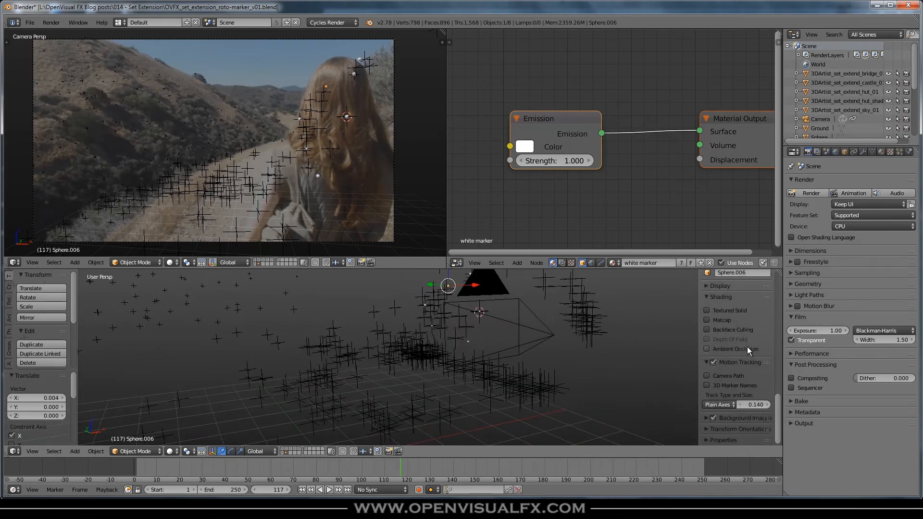
{"action": "middle_click_drag", "start_coordinate": [452, 361], "coordinate": [523, 401]}
{"action": "left_click", "coordinate": [741, 405]}
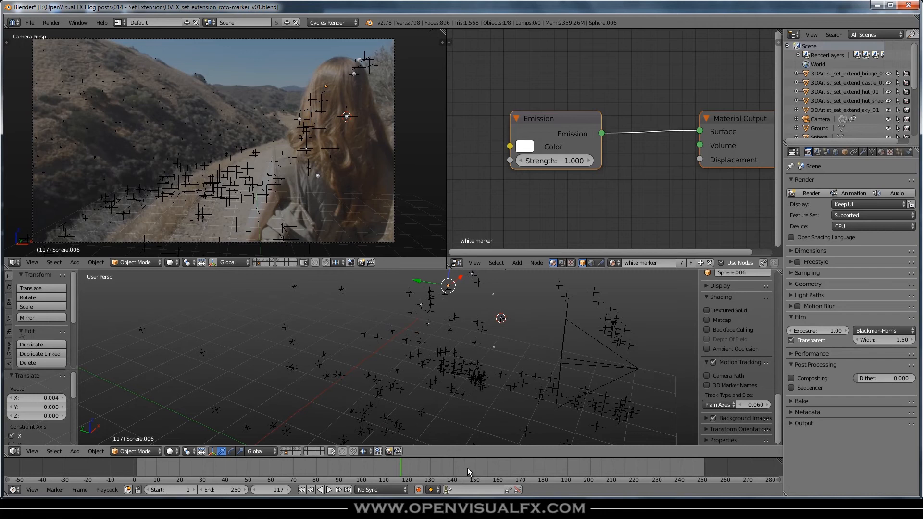
Play and scrub the shot from frame 1 to 250 to check the placed spheres against the footage
{"action": "left_click", "coordinate": [145, 463]}
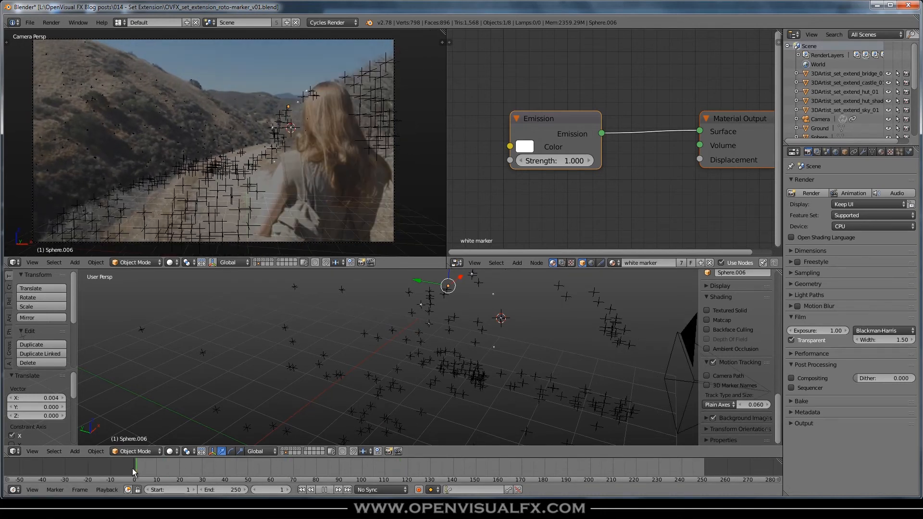
{"action": "key", "text": "alt+a"}
{"action": "left_click_drag", "start_coordinate": [341, 466], "coordinate": [707, 476]}
{"action": "key", "text": "alt+a"}
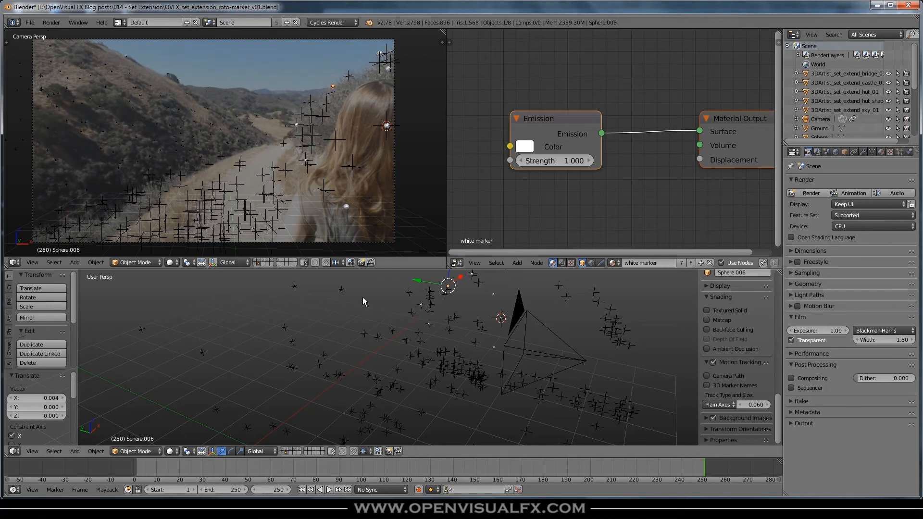
Select the tracking marker at the far end of the path and snap the 3D cursor to it
{"action": "right_click", "coordinate": [283, 146]}
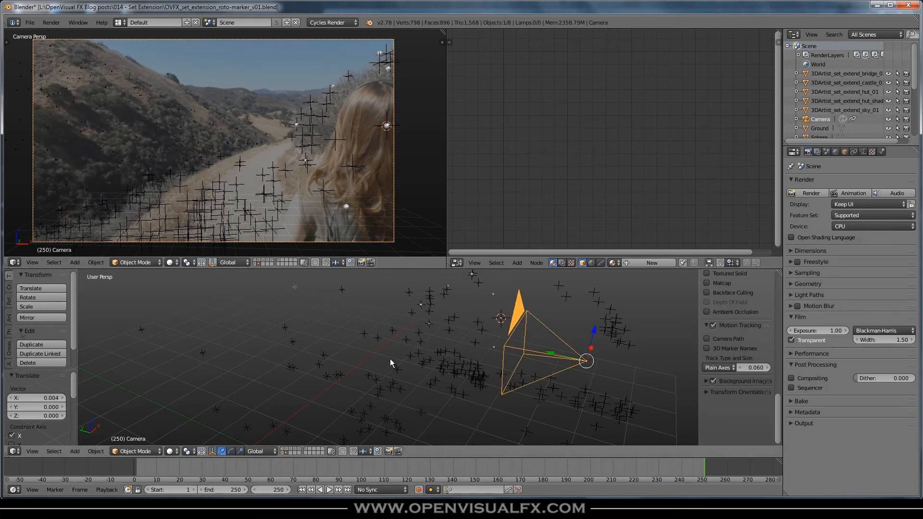
{"action": "key", "text": "shift+s"}
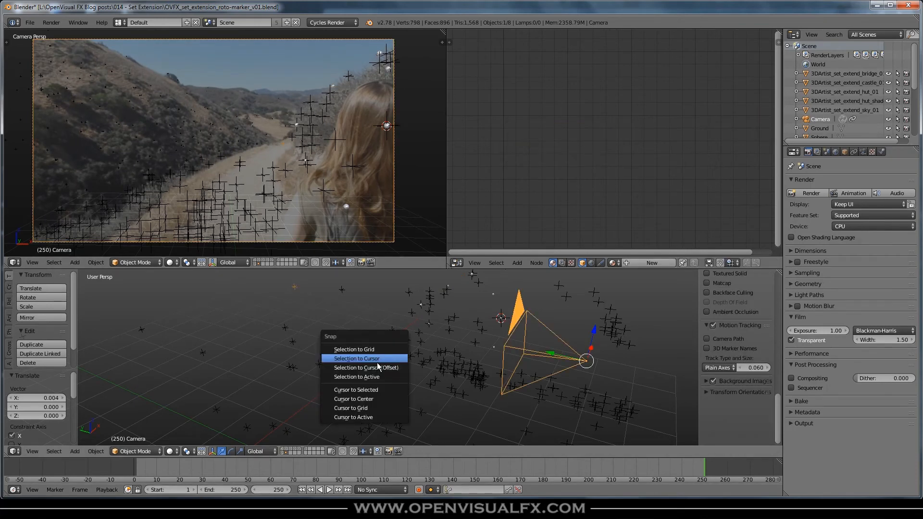
{"action": "left_click", "coordinate": [365, 389]}
Duplicate the small shoulder sphere and snap the copy to the 3D cursor at the path's far end
{"action": "scroll", "coordinate": [425, 334], "scroll_direction": "up", "scroll_amount": 2}
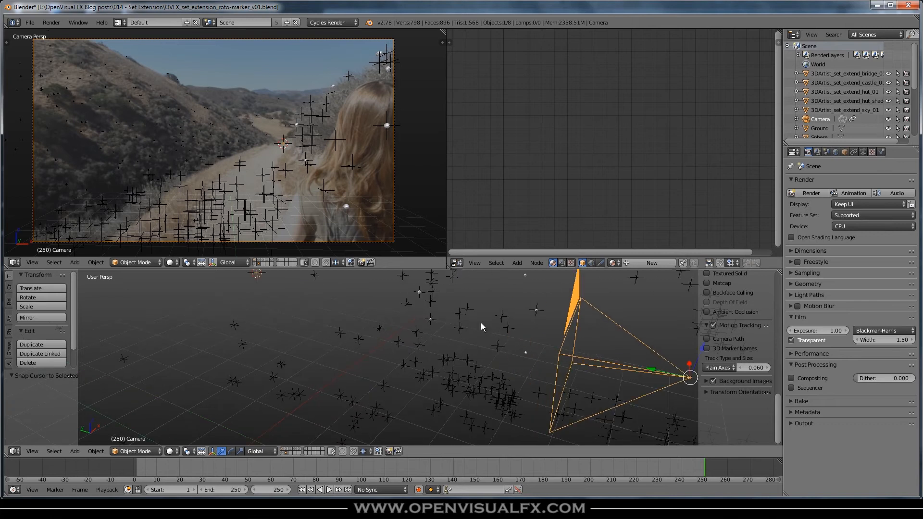
{"action": "right_click", "coordinate": [525, 354]}
{"action": "key", "text": "shift+d"}
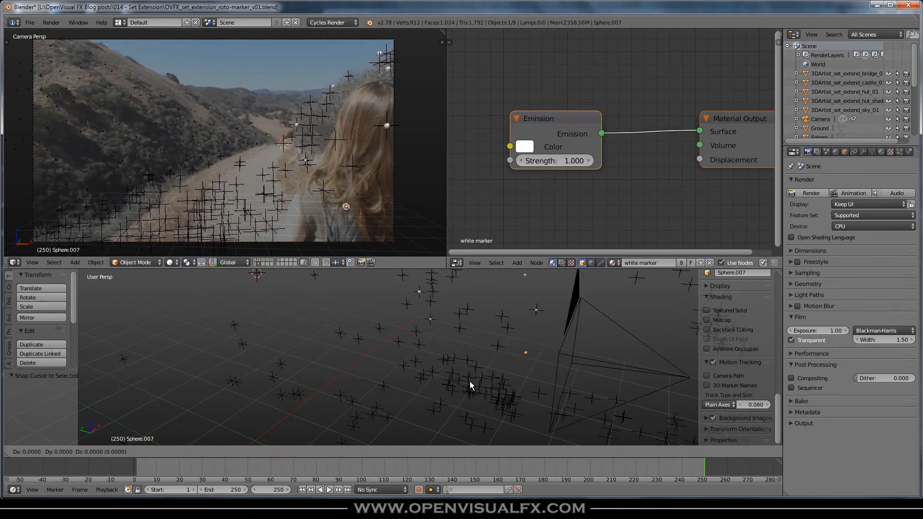
{"action": "right_click", "coordinate": [469, 382]}
{"action": "key", "text": "shift+s"}
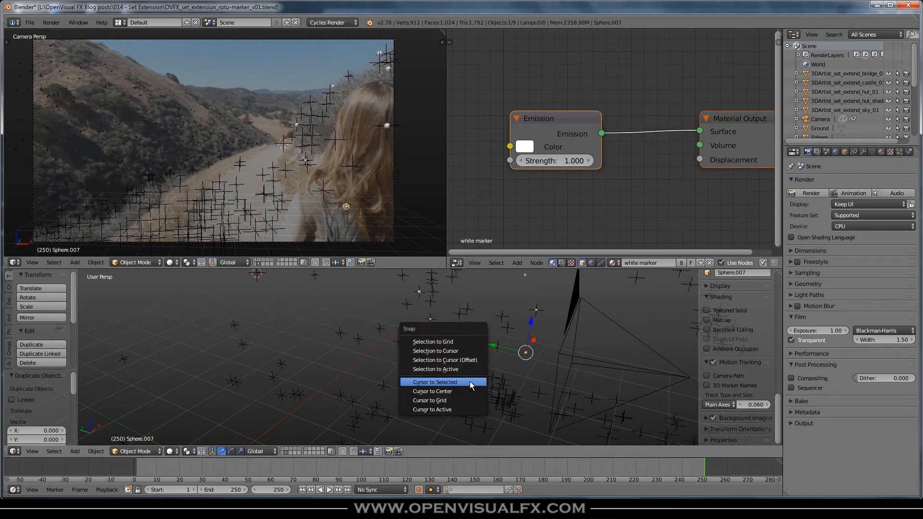
{"action": "left_click", "coordinate": [451, 351]}
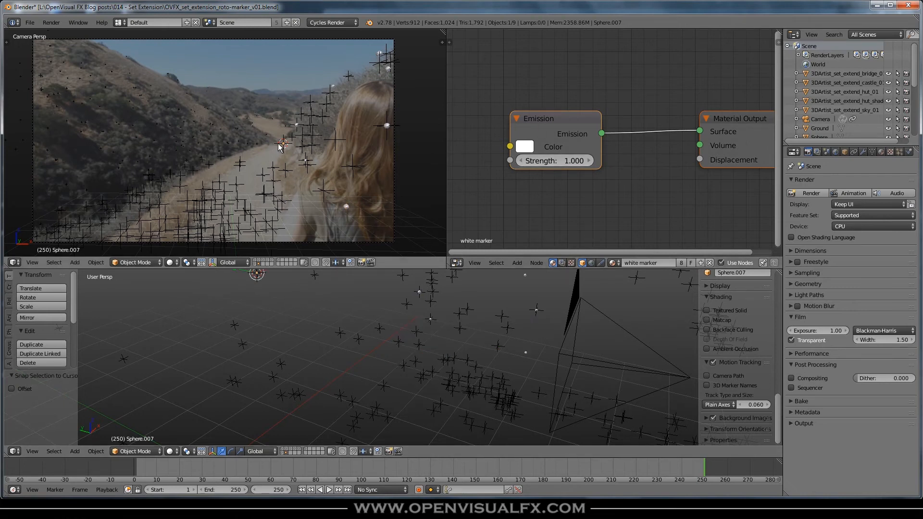
Give the far-path sphere its own material copy named "red marker" and set its emission colour to red
{"action": "left_click", "coordinate": [681, 263]}
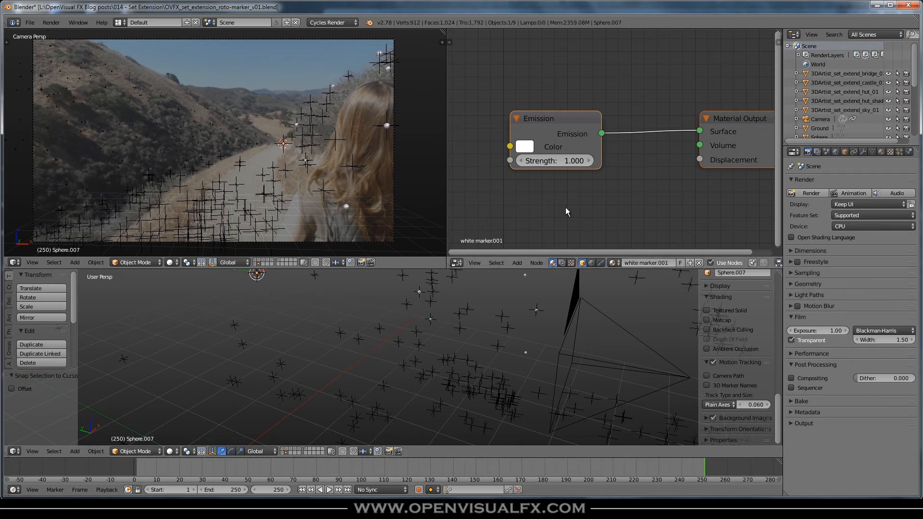
{"action": "left_click", "coordinate": [668, 264]}
{"action": "type", "text": "red marker"}
{"action": "key", "text": "Return"}
{"action": "left_click", "coordinate": [527, 148]}
{"action": "left_click_drag", "start_coordinate": [576, 225], "coordinate": [573, 257]}
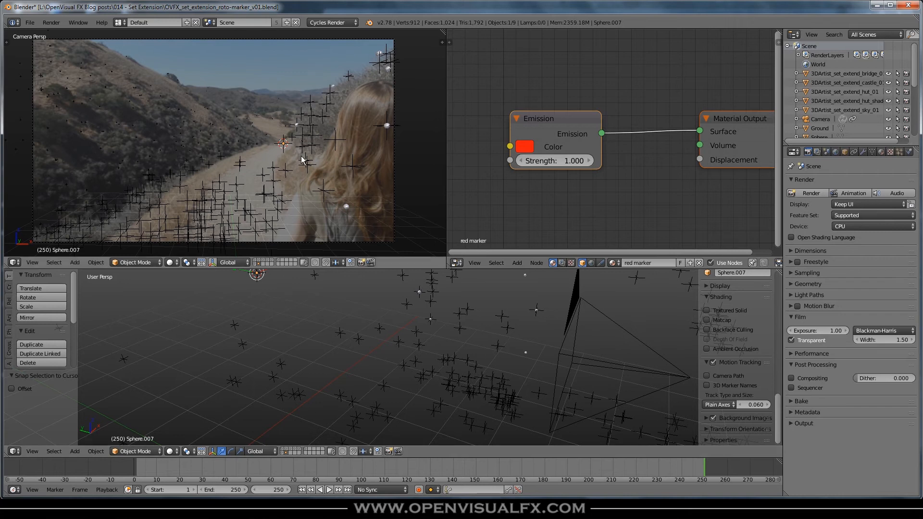
Preview the camera view in rendered shading and scrub the shot to frame 250 to check the marker spheres
{"action": "key", "text": "shift+z"}
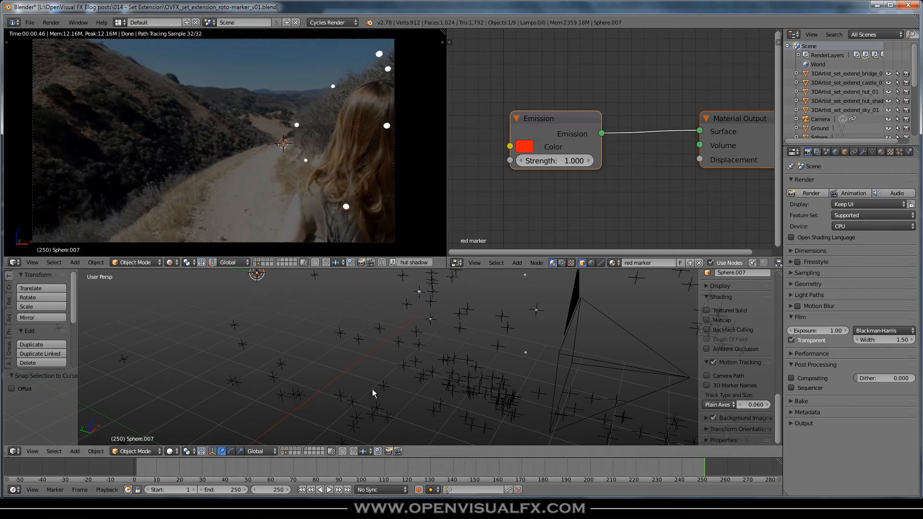
{"action": "left_click_drag", "start_coordinate": [521, 469], "coordinate": [154, 484]}
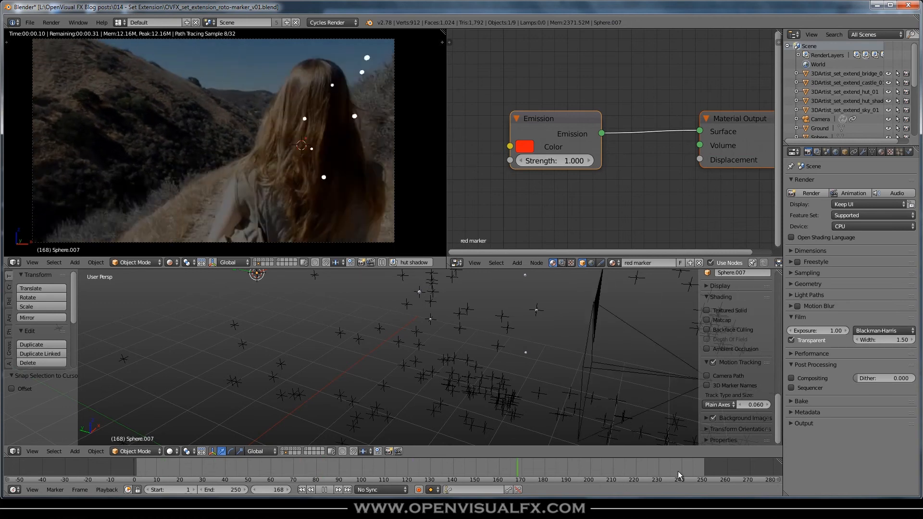
{"action": "left_click_drag", "start_coordinate": [9, 483], "coordinate": [649, 443]}
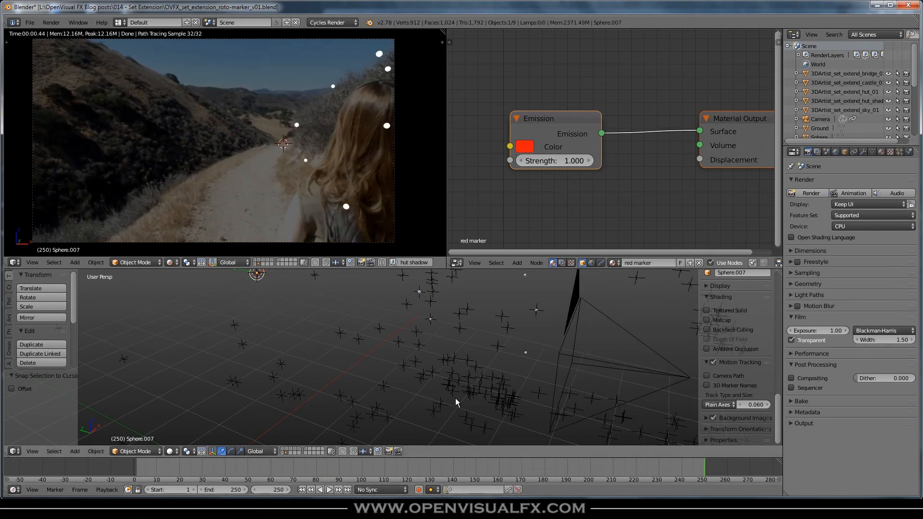
Scale the red marker sphere up to about 1.075 and leave the rendered preview in the camera view
{"action": "key", "text": "s"}
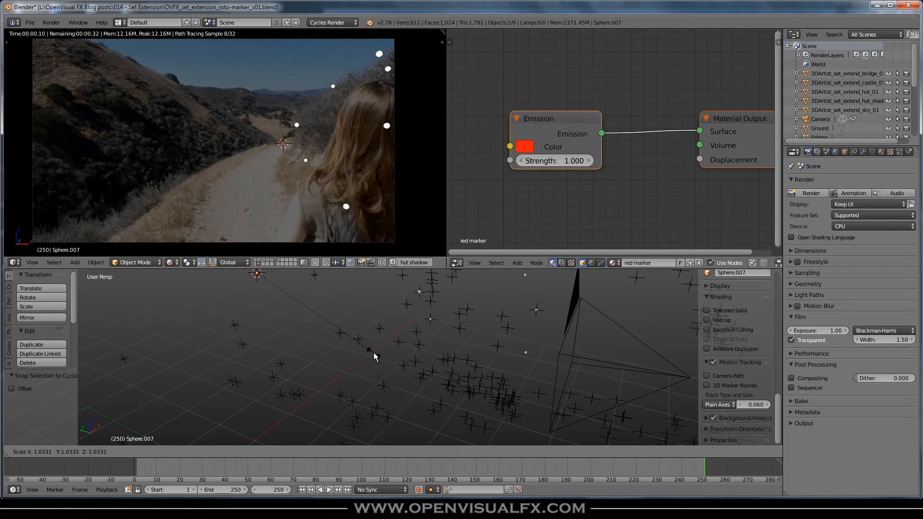
{"action": "left_click", "coordinate": [379, 357]}
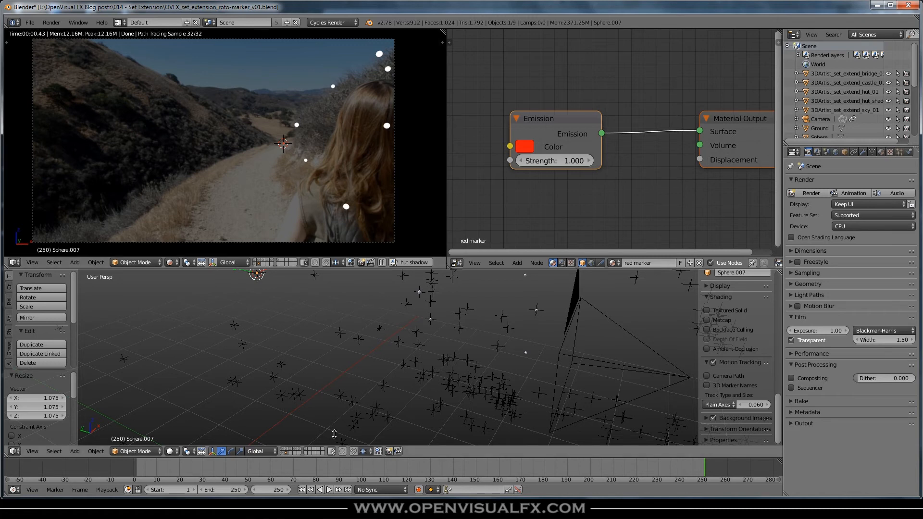
{"action": "mouse_move", "coordinate": [384, 392]}
{"action": "middle_mouse_down"}
{"action": "mouse_move", "coordinate": [370, 376]}
{"action": "mouse_move", "coordinate": [395, 378]}
{"action": "middle_mouse_up"}
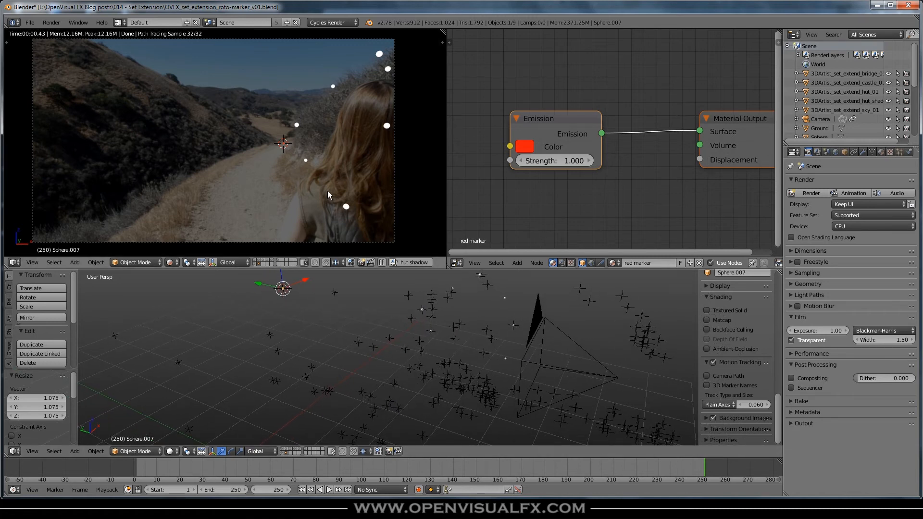
{"action": "key", "text": "shift+z"}
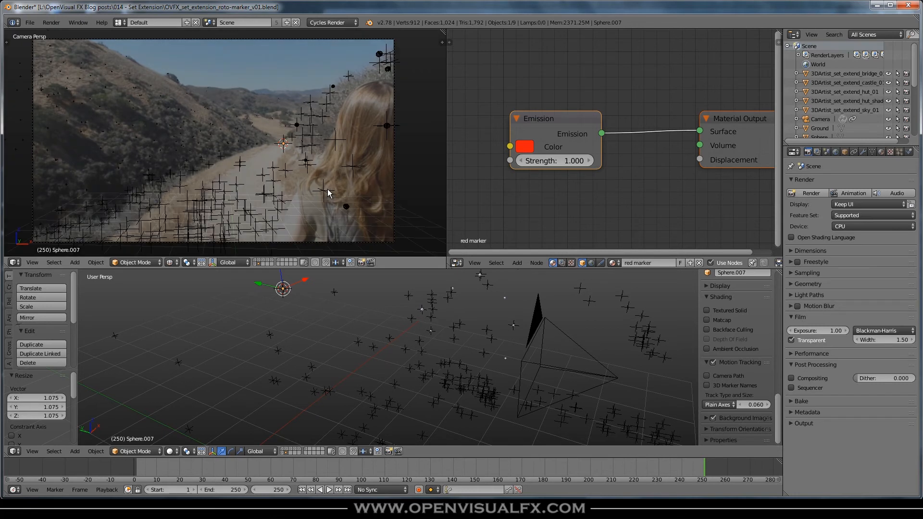
Select a tracking marker in the middle of the path and play the shot to frame 250 to check it
{"action": "right_click", "coordinate": [220, 183]}
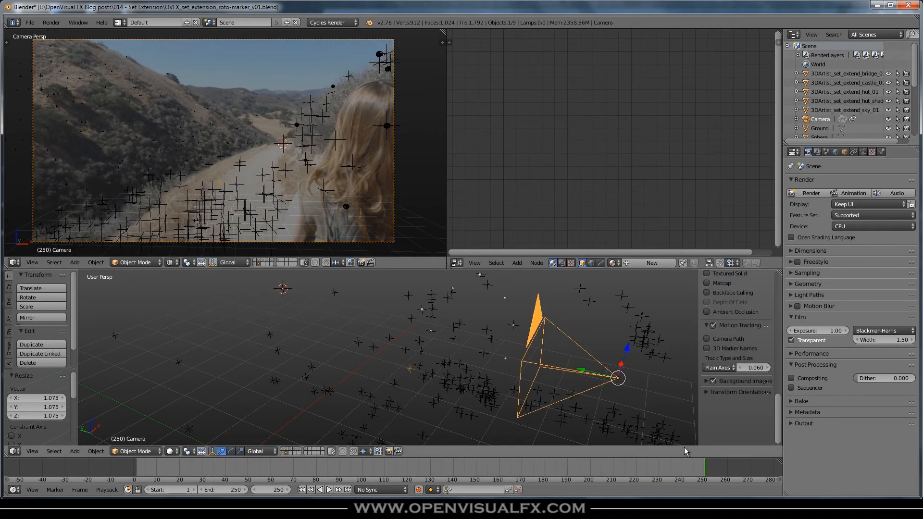
{"action": "key", "text": "alt+a"}
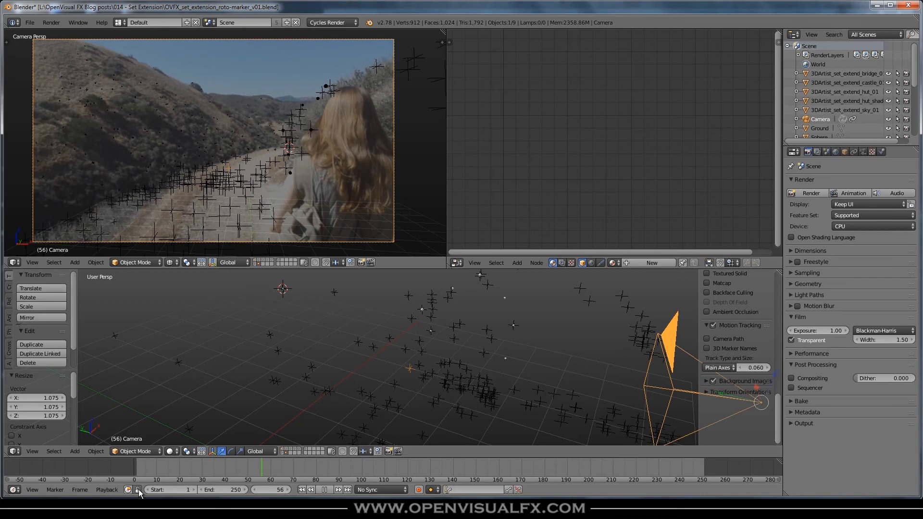
{"action": "key", "text": "Escape"}
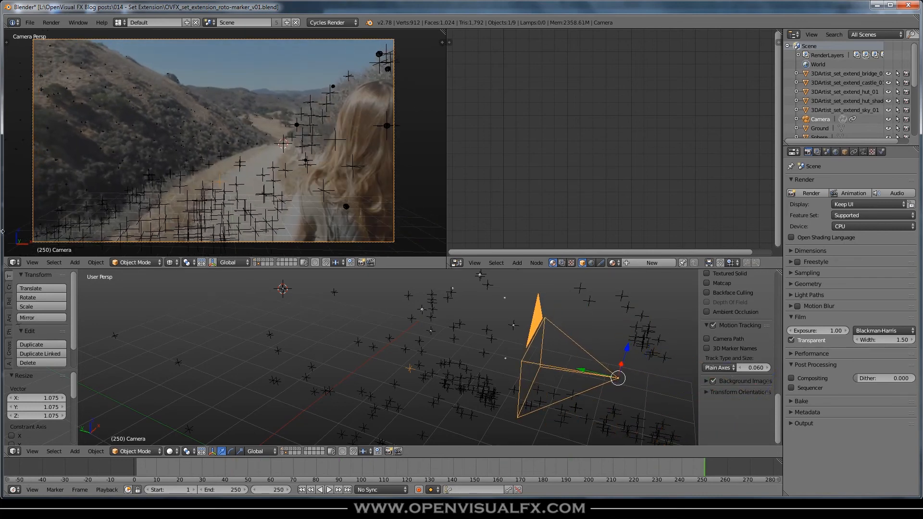
Scrub the shot to check a tracking marker on the path's left side, and snap the 3D cursor to it
{"action": "right_click", "coordinate": [187, 218]}
{"action": "right_click", "coordinate": [187, 201]}
{"action": "left_click_drag", "start_coordinate": [688, 466], "coordinate": [136, 467]}
{"action": "left_click_drag", "start_coordinate": [203, 480], "coordinate": [723, 467]}
{"action": "key", "text": "shift+s"}
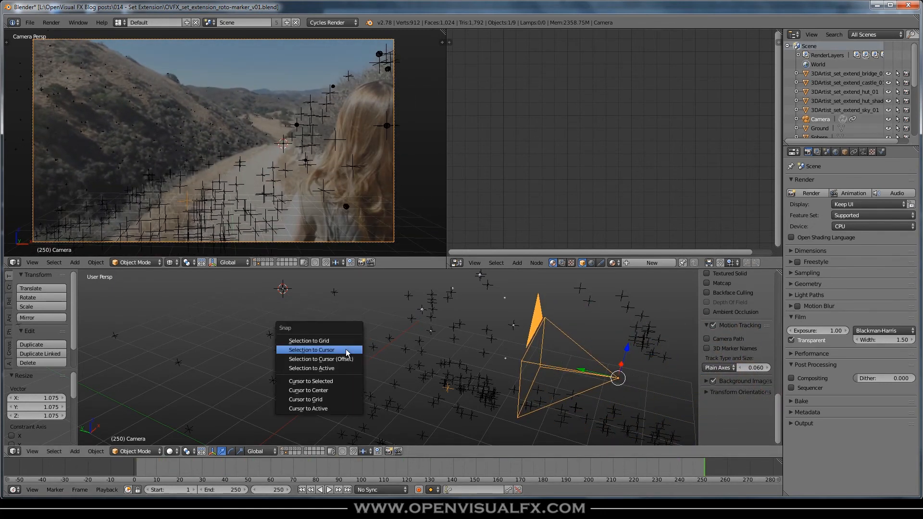
{"action": "left_click", "coordinate": [317, 381]}
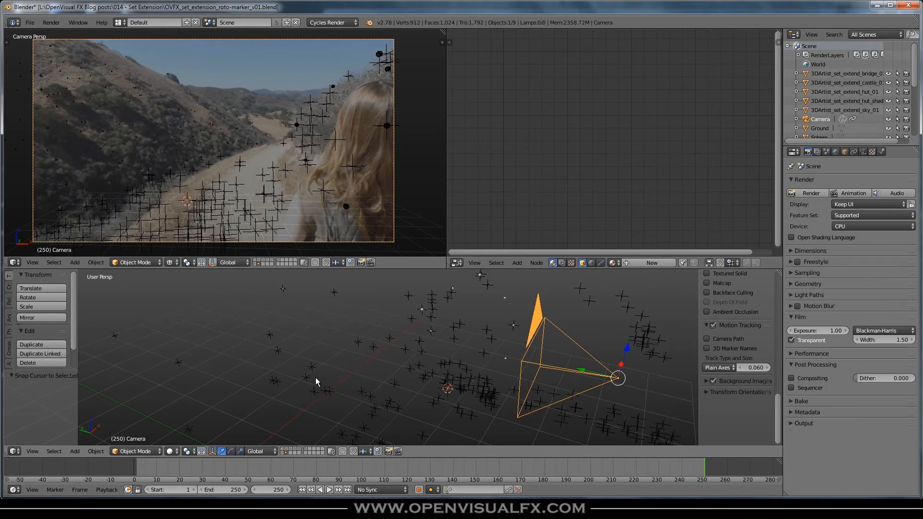
Duplicate the red far-path sphere and snap the copy to the 3D cursor on the path's left side
{"action": "right_click", "coordinate": [283, 288]}
{"action": "key", "text": "shift+d"}
{"action": "key", "text": "Escape"}
{"action": "key", "text": "shift+s"}
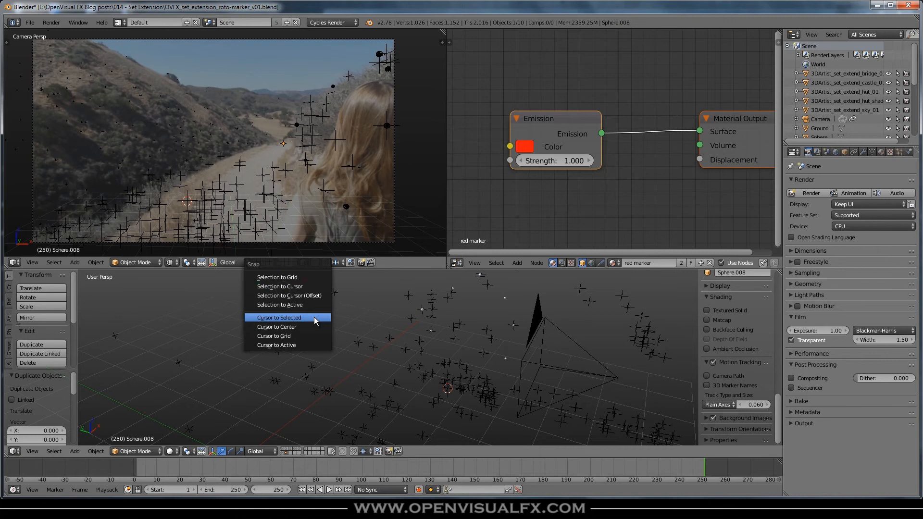
{"action": "left_click", "coordinate": [301, 287]}
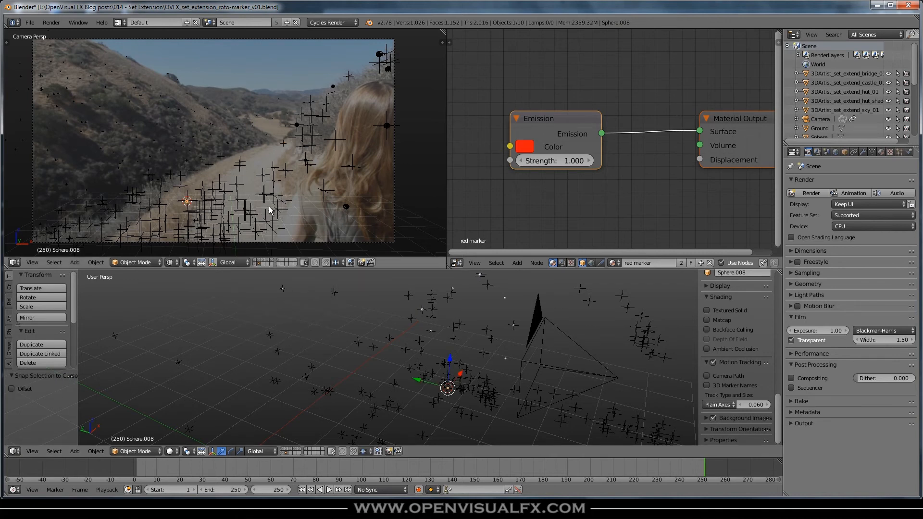
Select a tracking marker on the path's right side, check it in solid shading during playback, and snap the 3D cursor to it
{"action": "right_click", "coordinate": [287, 204]}
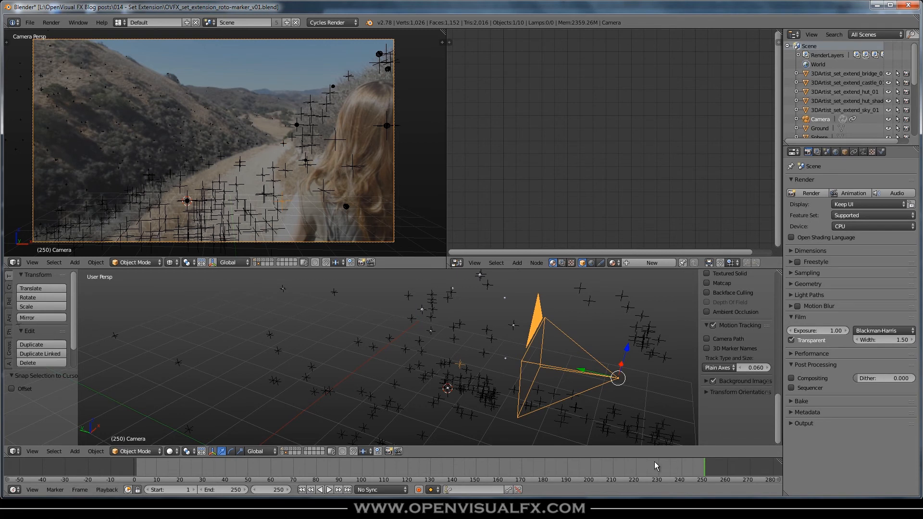
{"action": "key", "text": "z"}
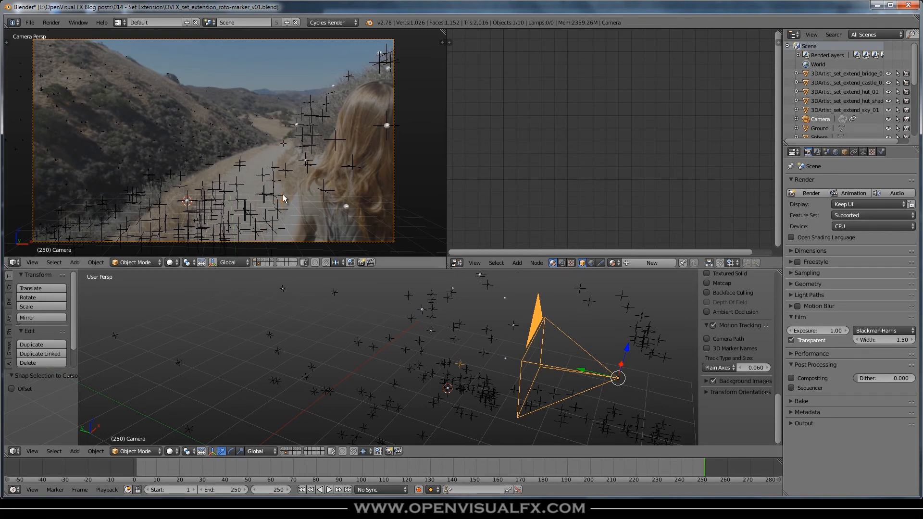
{"action": "key", "text": "alt+a"}
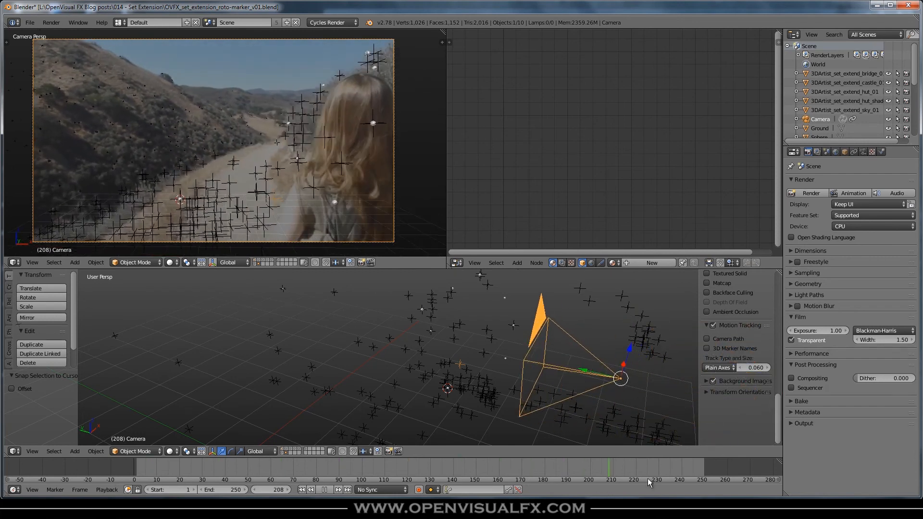
{"action": "key", "text": "Escape"}
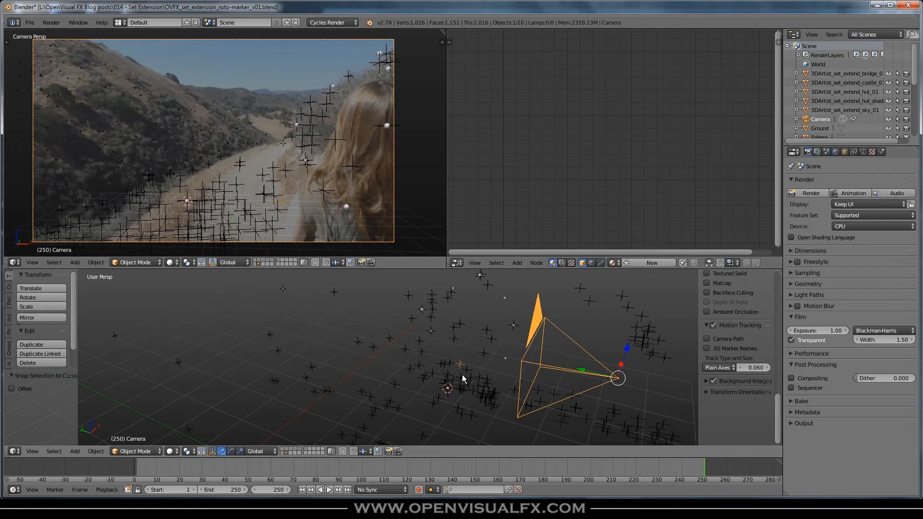
{"action": "key", "text": "shift+s"}
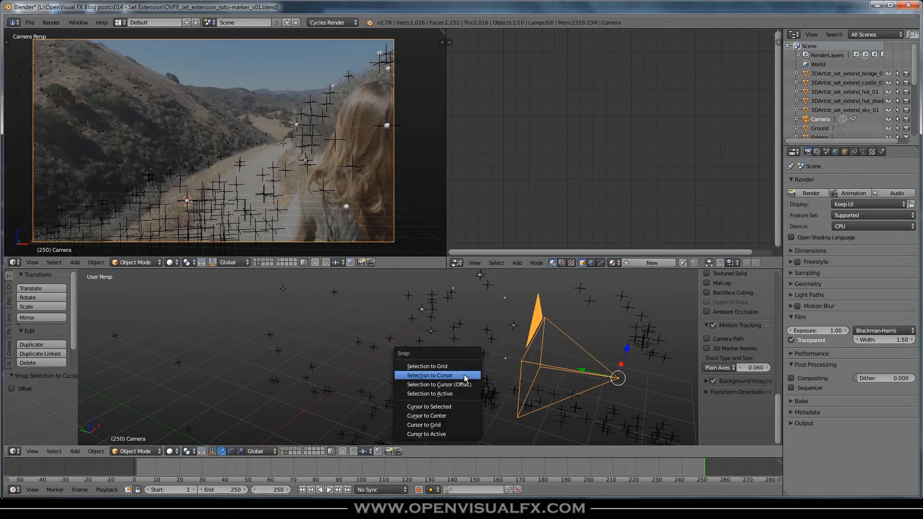
{"action": "left_click", "coordinate": [442, 407]}
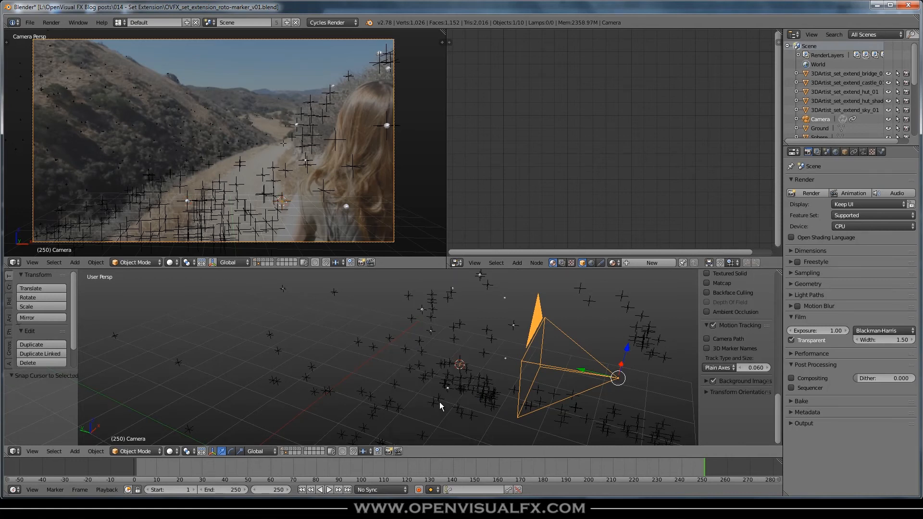
Duplicate the red far-path sphere again and snap the copy to the 3D cursor on the path's right side
{"action": "right_click", "coordinate": [283, 289]}
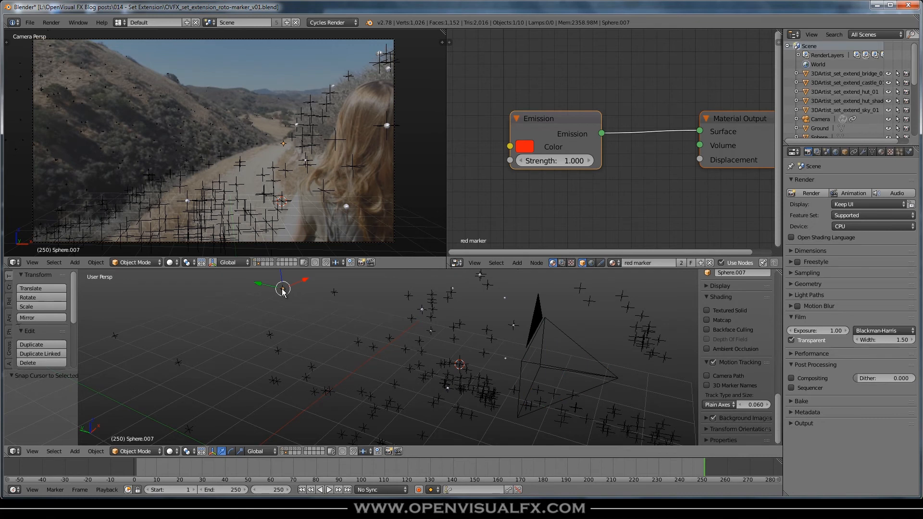
{"action": "key", "text": "shift+d"}
{"action": "key", "text": "Escape"}
{"action": "key", "text": "shift+s"}
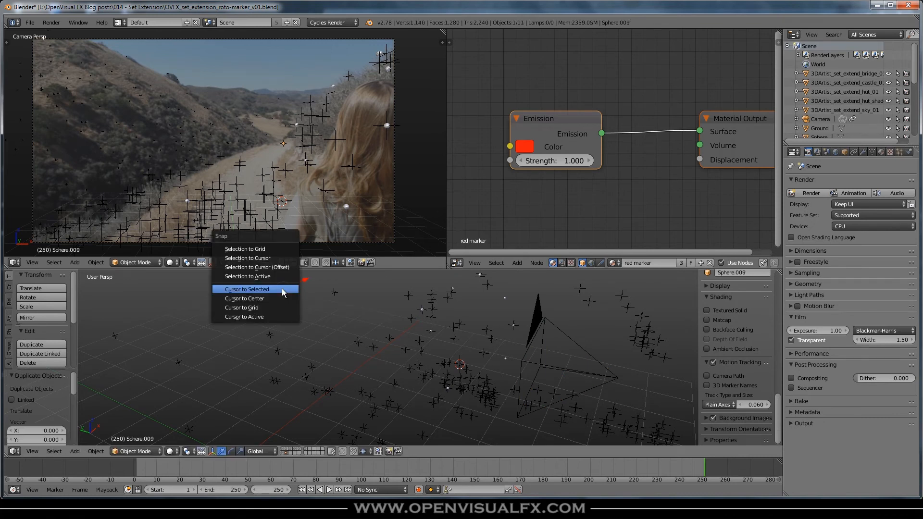
{"action": "left_click", "coordinate": [264, 260]}
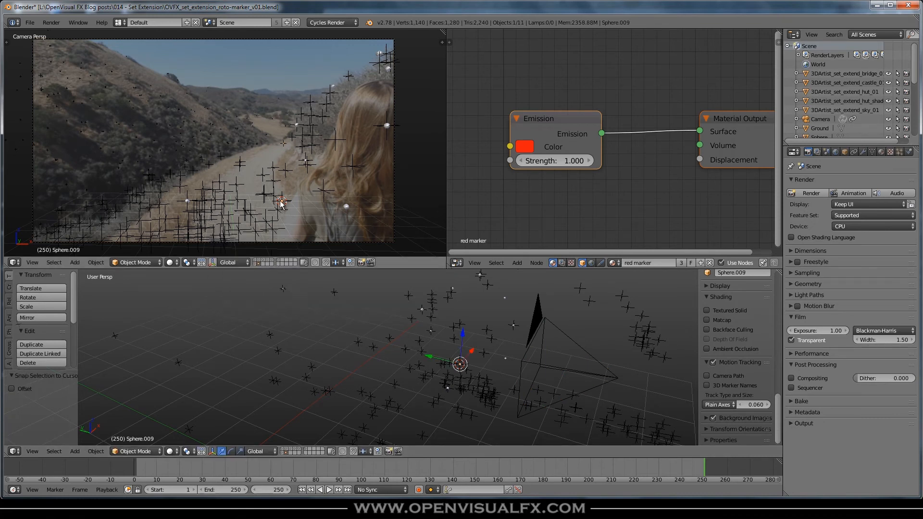
Move the new right-side sphere about 0.130 along X towards the path's edge and play the shot to check it
{"action": "middle_click_drag", "start_coordinate": [545, 390], "coordinate": [481, 393]}
{"action": "left_click_drag", "start_coordinate": [488, 364], "coordinate": [497, 361]}
{"action": "middle_click_drag", "start_coordinate": [422, 395], "coordinate": [490, 390]}
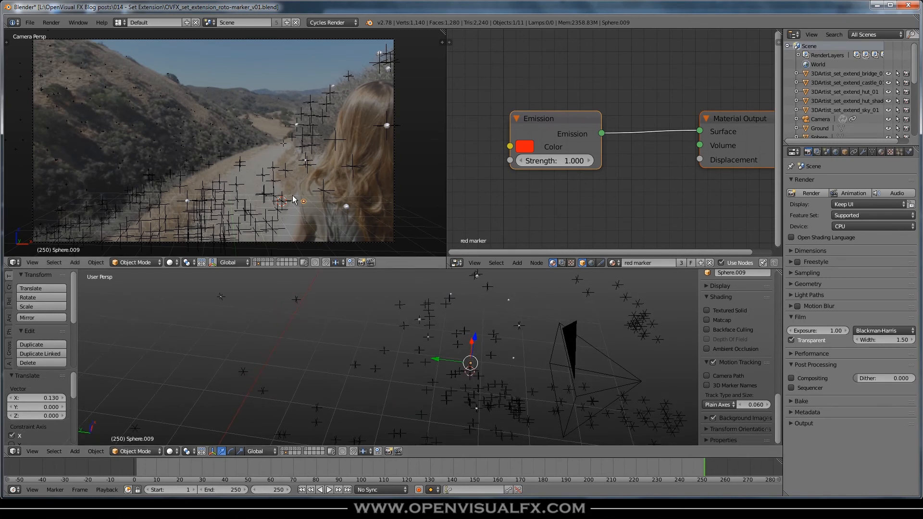
{"action": "key", "text": "alt+a"}
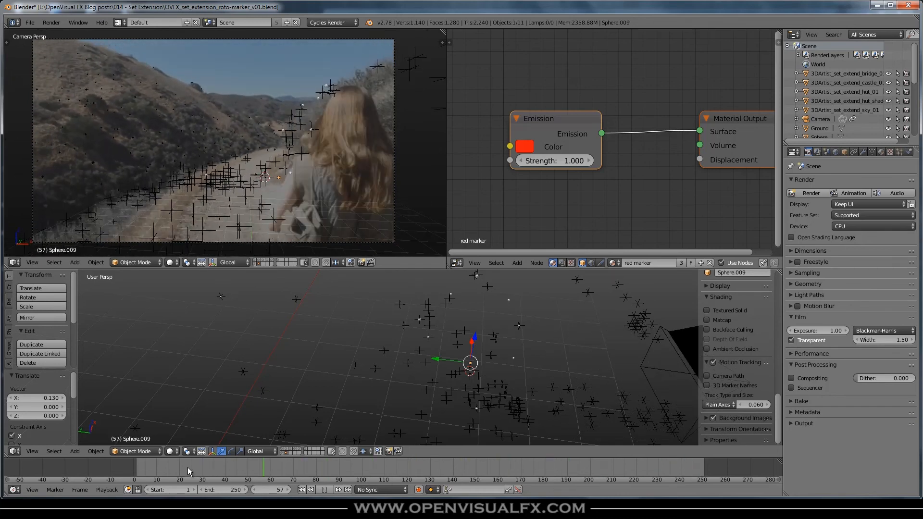
{"action": "key", "text": "Escape"}
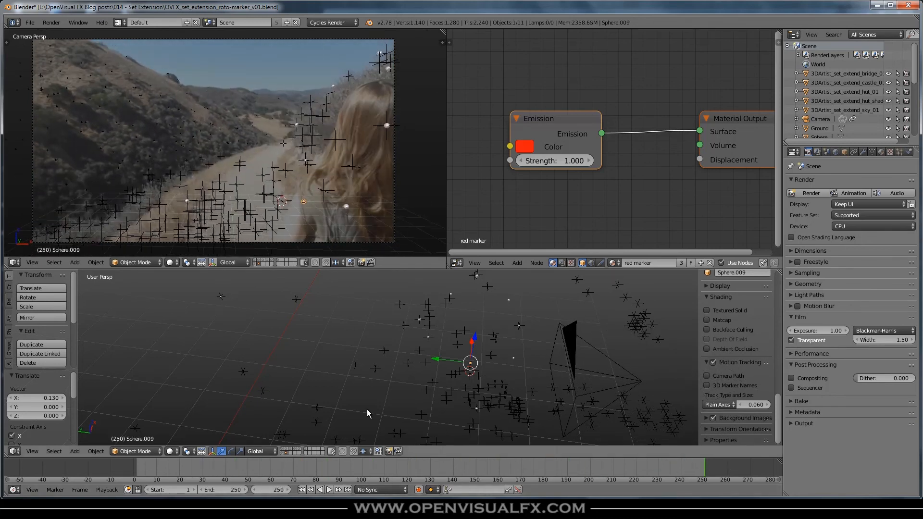
Duplicate the red far-path sphere and place the copy about -0.847 along X, across the far path
{"action": "scroll", "coordinate": [232, 95], "scroll_direction": "up", "scroll_amount": 4}
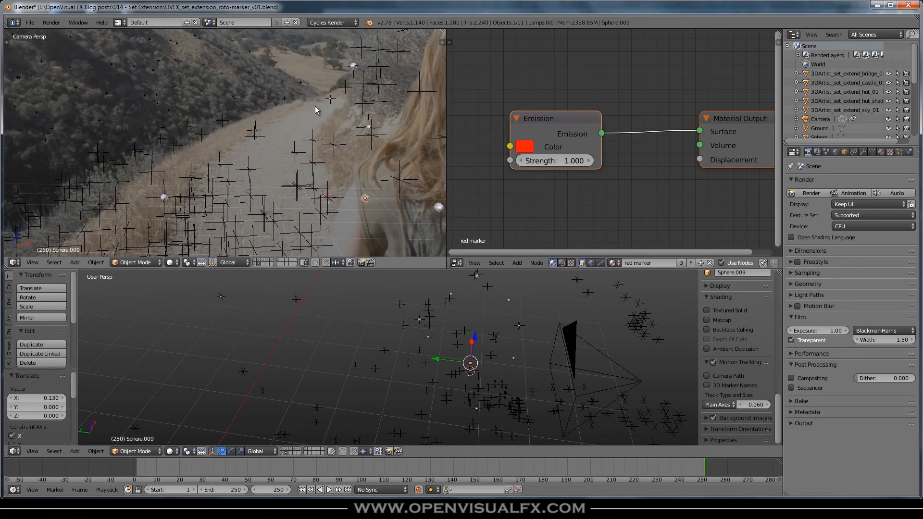
{"action": "right_click", "coordinate": [331, 99]}
{"action": "right_click", "coordinate": [331, 99]}
{"action": "key", "text": "shift+d"}
{"action": "key", "text": "x"}
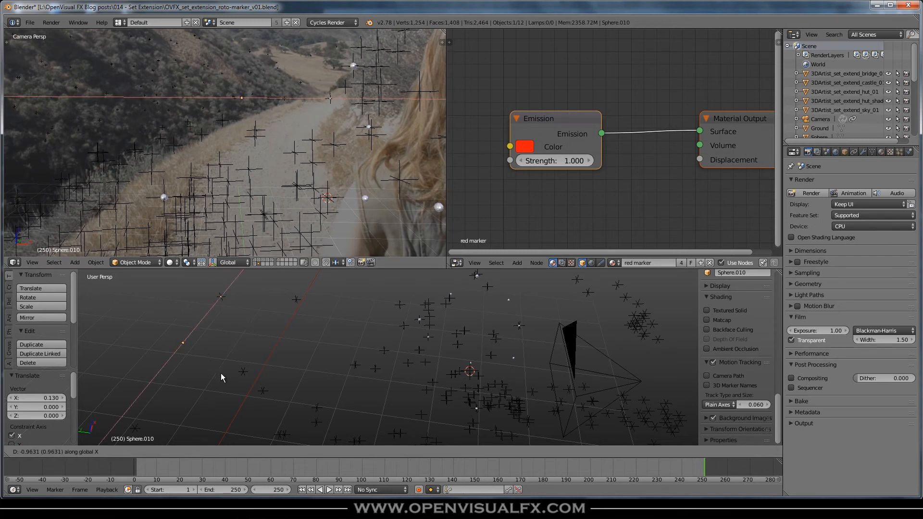
{"action": "left_click", "coordinate": [229, 370]}
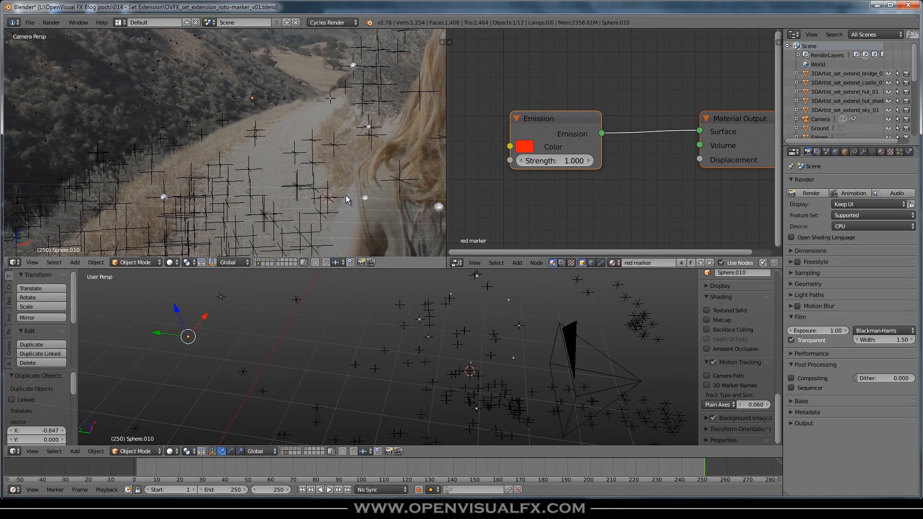
Preview the camera view in rendered shading and scrub the shot back to frame 1 to check all the marker spheres
{"action": "key", "text": "shift+z"}
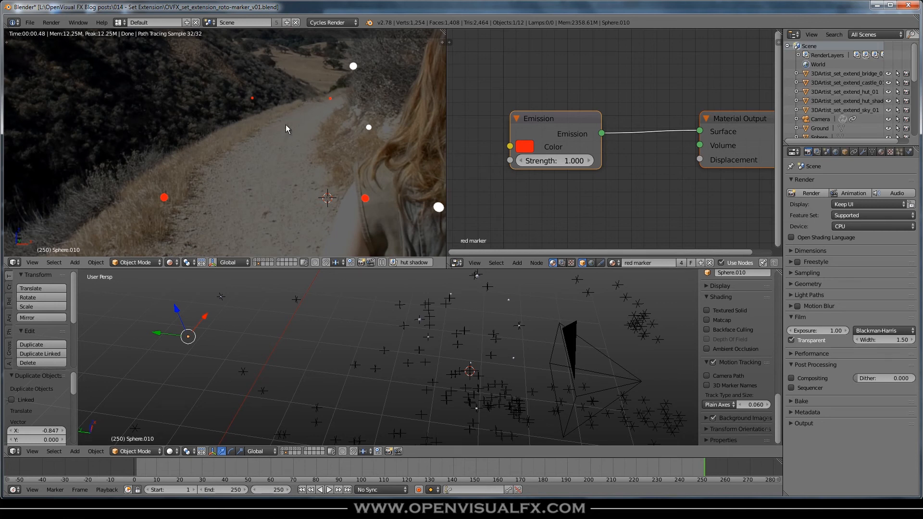
{"action": "key", "text": "shift+alt+a"}
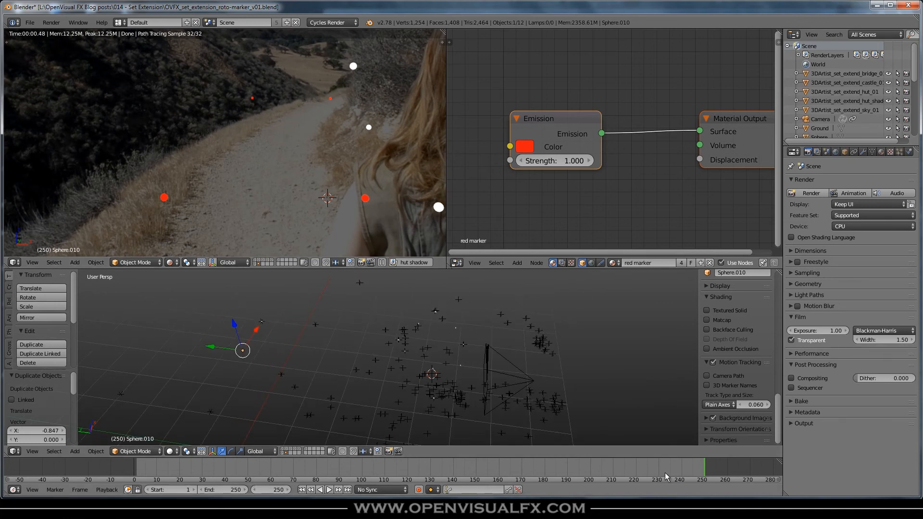
{"action": "left_click_drag", "start_coordinate": [418, 487], "coordinate": [79, 471]}
{"action": "left_click_drag", "start_coordinate": [141, 471], "coordinate": [581, 473]}
{"action": "scroll", "coordinate": [324, 152], "scroll_direction": "down", "scroll_amount": 3}
{"action": "middle_click_drag", "start_coordinate": [326, 155], "coordinate": [298, 174], "text": "shift"}
{"action": "left_click_drag", "start_coordinate": [502, 468], "coordinate": [73, 482]}
{"action": "key", "text": "alt+a"}
{"action": "key", "text": "Escape"}
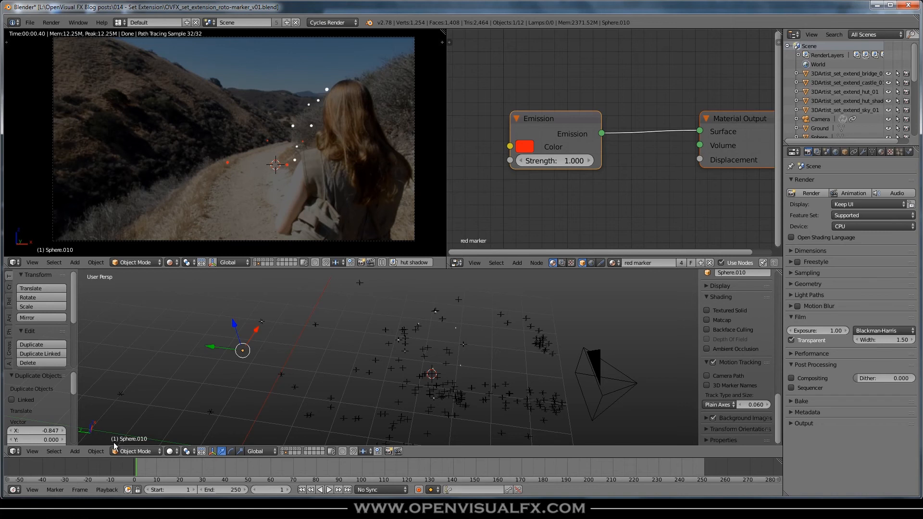
Scale the highest white sphere, beside the woman's head, down to about 0.447
{"action": "scroll", "coordinate": [327, 89], "scroll_direction": "up", "scroll_amount": 1}
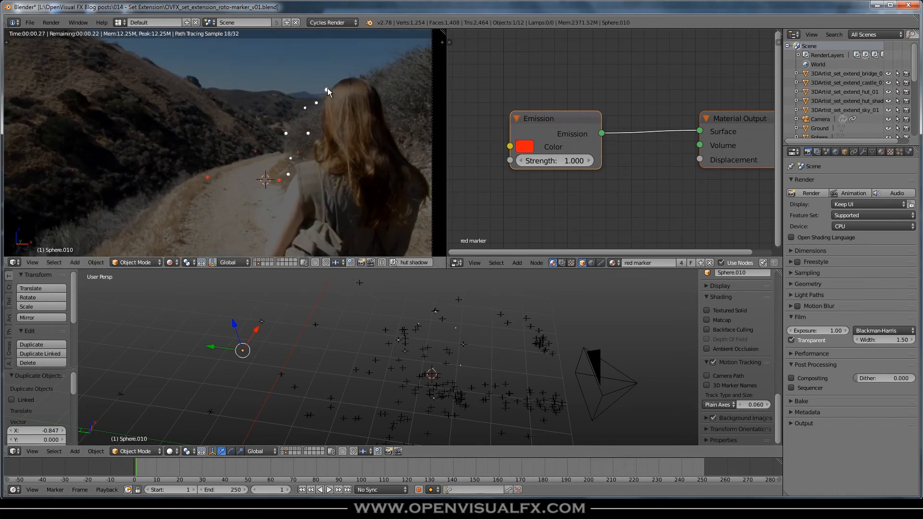
{"action": "right_click", "coordinate": [327, 89]}
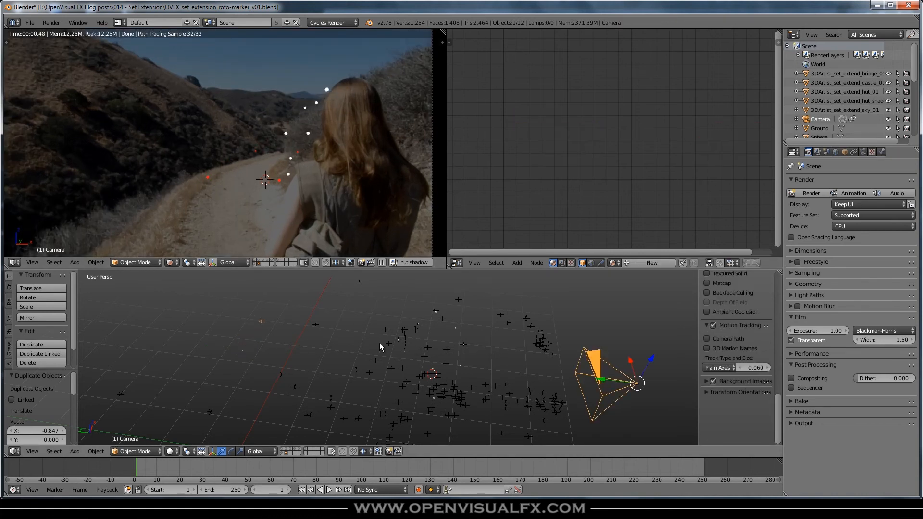
{"action": "right_click", "coordinate": [328, 87]}
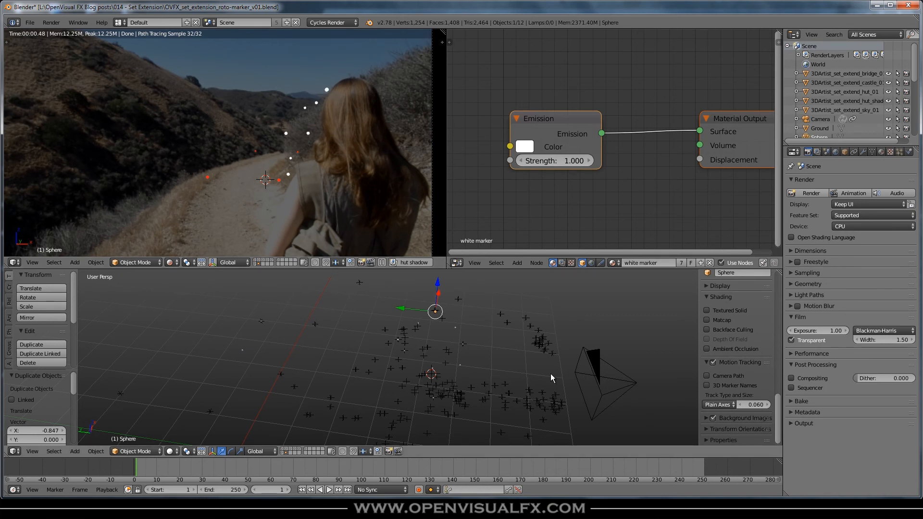
{"action": "key", "text": "s"}
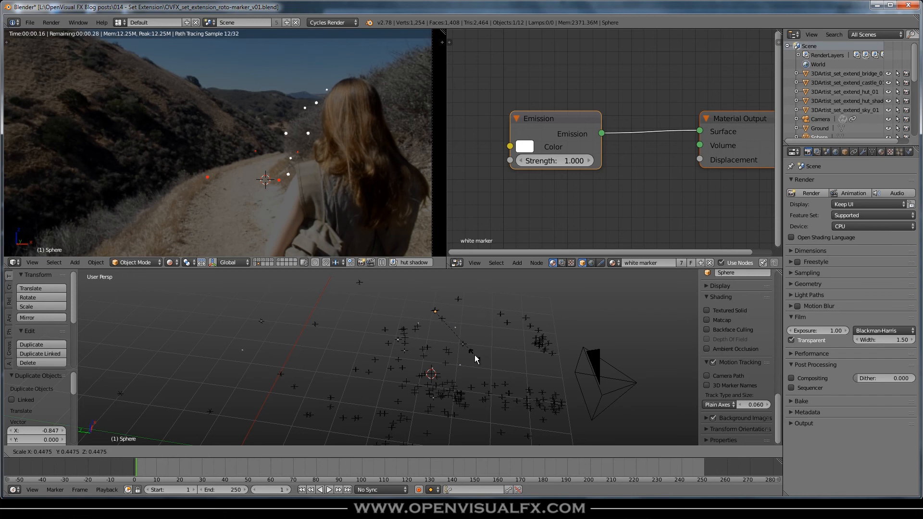
{"action": "left_click", "coordinate": [474, 356]}
Scale the right-hand white sphere of the middle pair, beside the woman's shoulder, down to about 0.631
{"action": "right_click", "coordinate": [308, 131]}
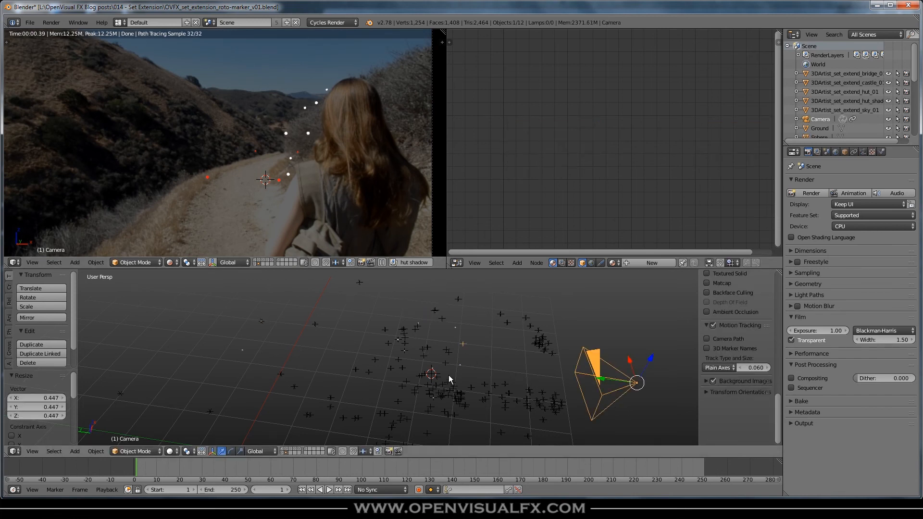
{"action": "scroll", "coordinate": [482, 359], "scroll_direction": "up", "scroll_amount": 2}
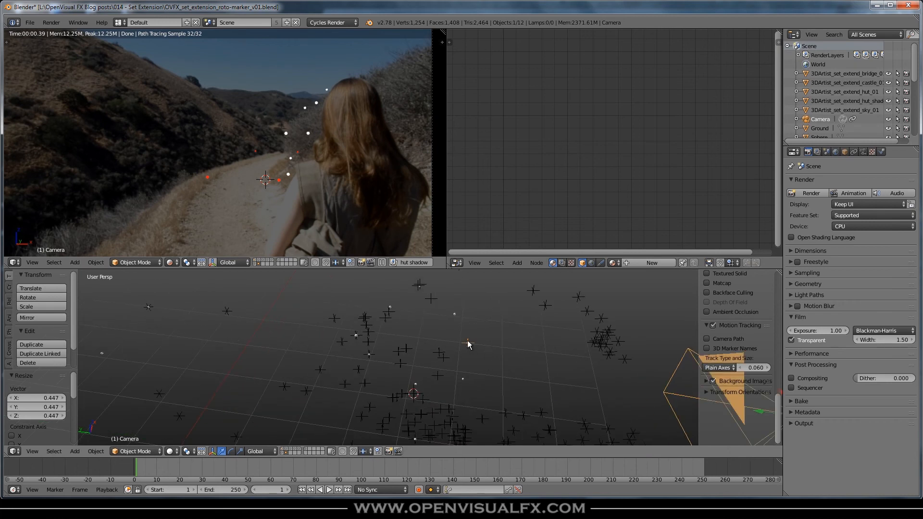
{"action": "right_click", "coordinate": [471, 342]}
{"action": "key", "text": "s"}
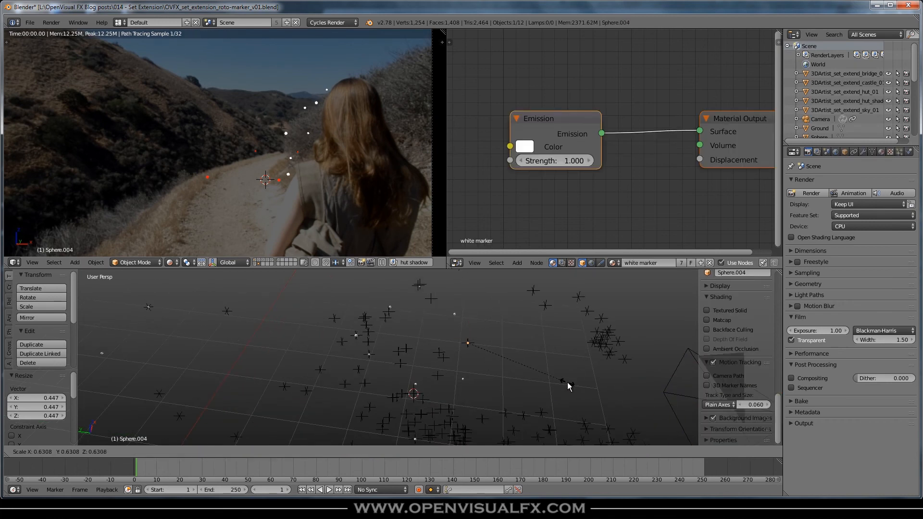
{"action": "left_click", "coordinate": [567, 382]}
Scale the left-hand white sphere of the middle pair, above the path's bend, down to about 0.721
{"action": "right_click", "coordinate": [284, 134]}
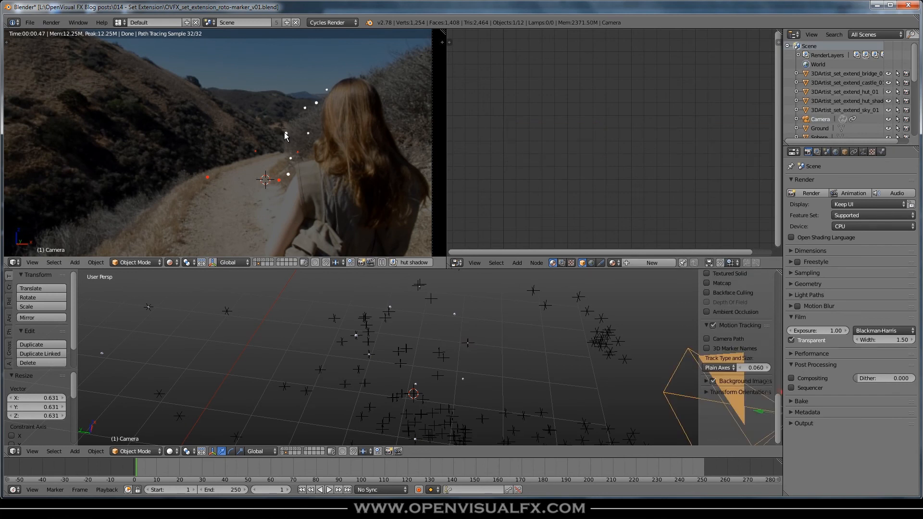
{"action": "right_click", "coordinate": [284, 132]}
{"action": "key", "text": "s"}
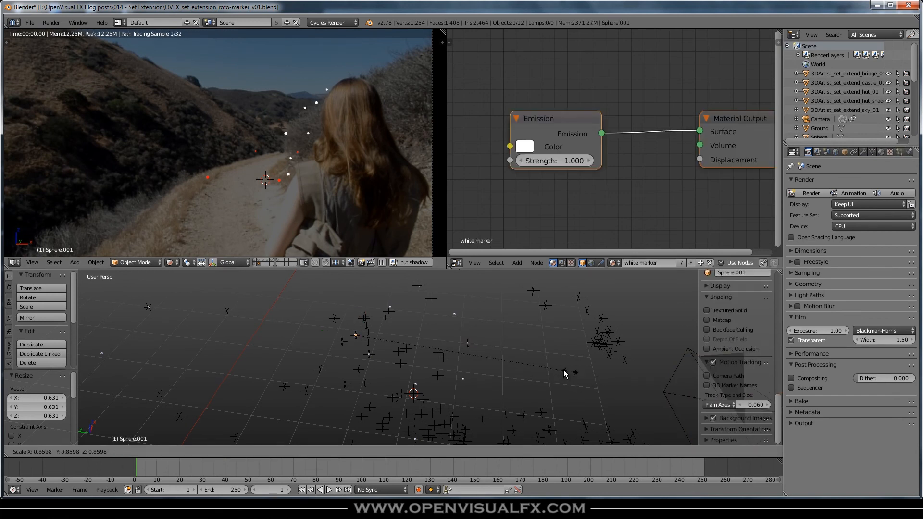
{"action": "left_click", "coordinate": [537, 366]}
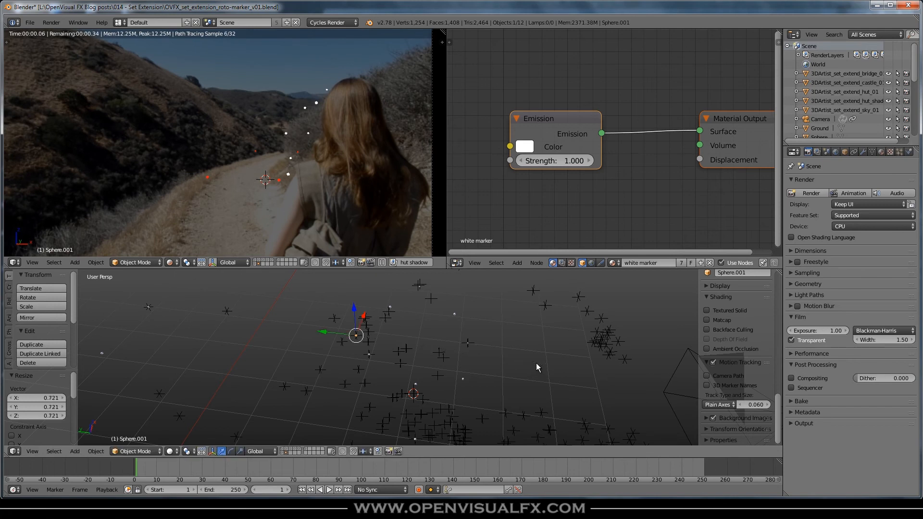
Scale the lowest white sphere, at the path's right edge, down to about 0.726
{"action": "right_click", "coordinate": [288, 175]}
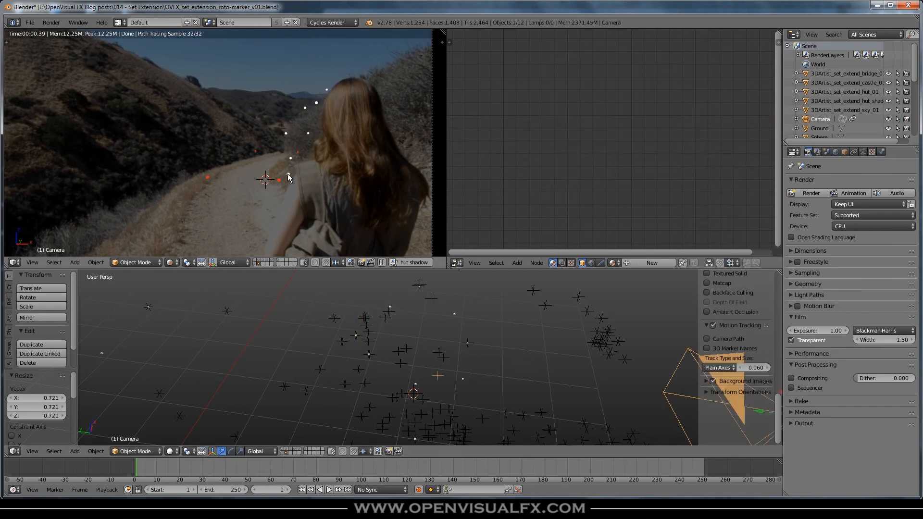
{"action": "right_click", "coordinate": [289, 177]}
{"action": "key", "text": "s"}
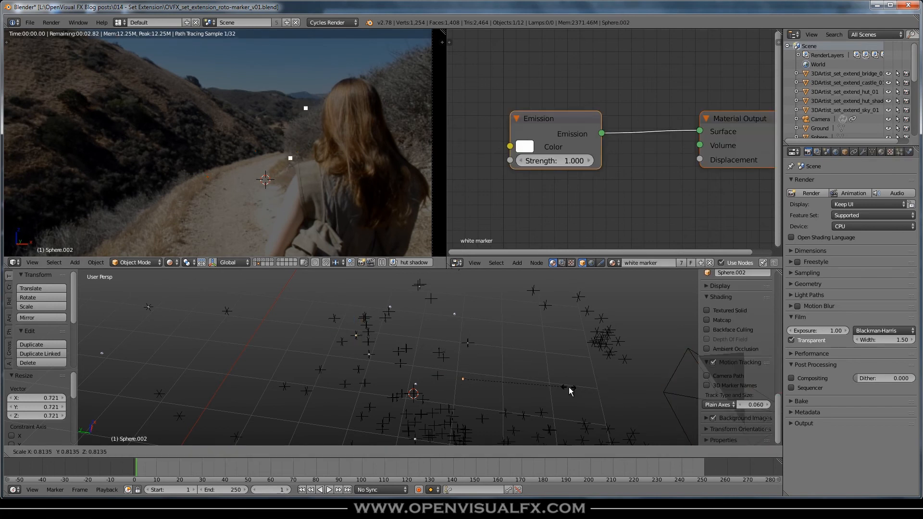
{"action": "left_click", "coordinate": [558, 393]}
{"action": "scroll", "coordinate": [315, 203], "scroll_direction": "down", "scroll_amount": 2}
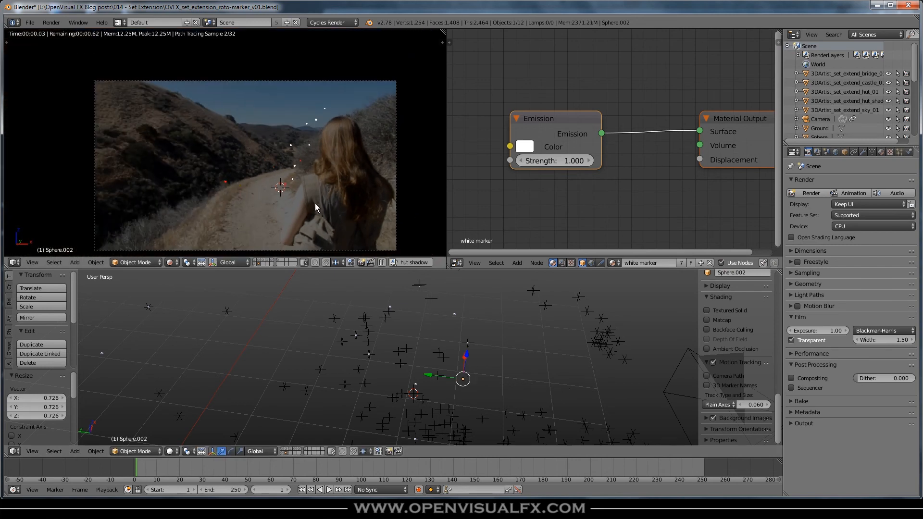
Hide the background footage in the camera view and turn off the transparent film, with the timeline at frame 144
{"action": "middle_click_drag", "start_coordinate": [316, 202], "coordinate": [318, 171], "text": "shift"}
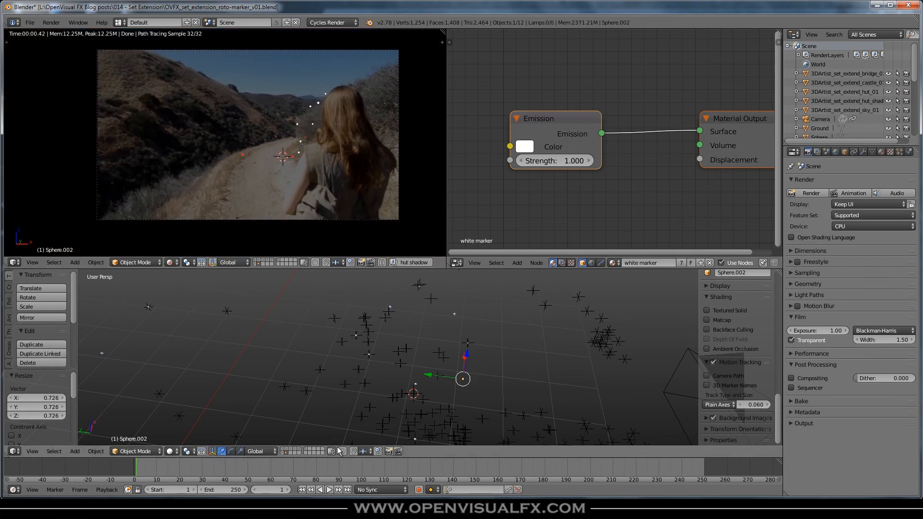
{"action": "left_click_drag", "start_coordinate": [163, 468], "coordinate": [462, 468]}
{"action": "key", "text": "n"}
{"action": "scroll", "coordinate": [399, 144], "scroll_direction": "down", "scroll_amount": 8}
{"action": "left_click", "coordinate": [377, 118]}
{"action": "key", "text": "n"}
{"action": "left_click", "coordinate": [792, 340]}
{"action": "scroll", "coordinate": [345, 188], "scroll_direction": "up", "scroll_amount": 1, "text": "shift"}
{"action": "left_click", "coordinate": [406, 174]}
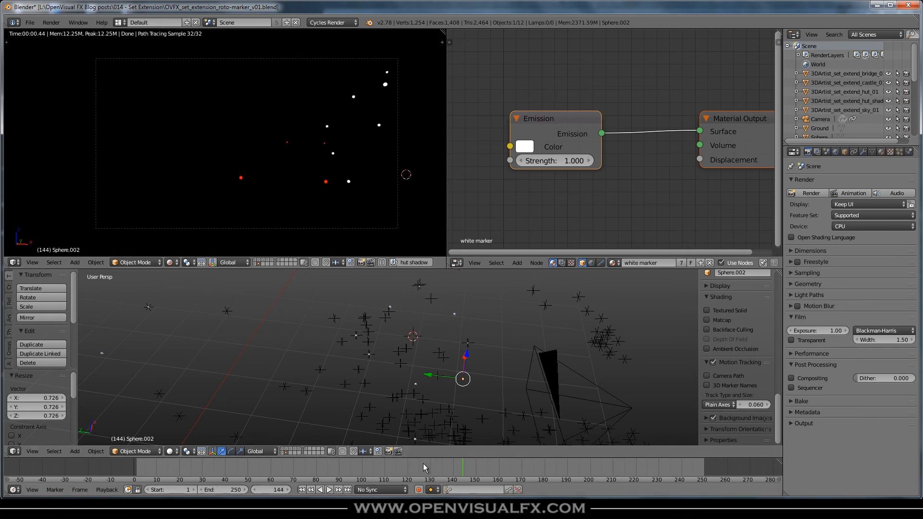
Play the marker animation through the camera view and move to frame 23
{"action": "key", "text": "alt+a"}
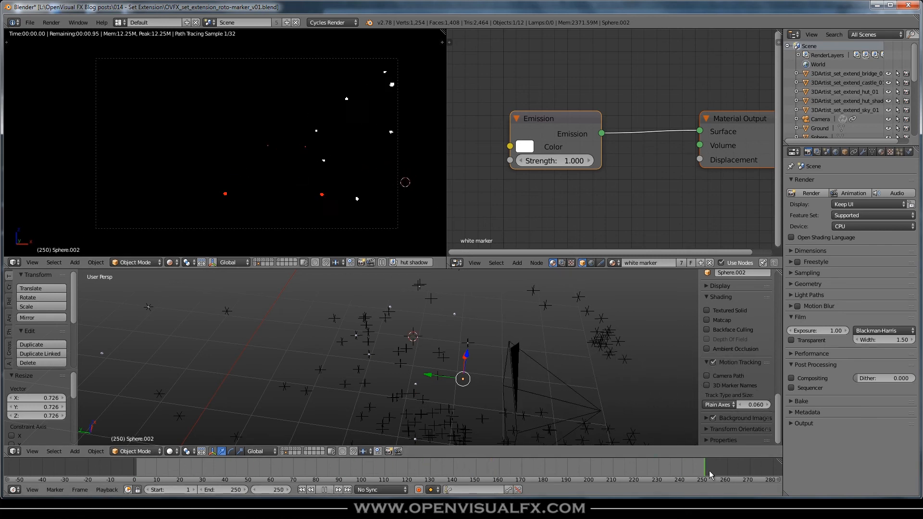
{"action": "key", "text": "shift+Left"}
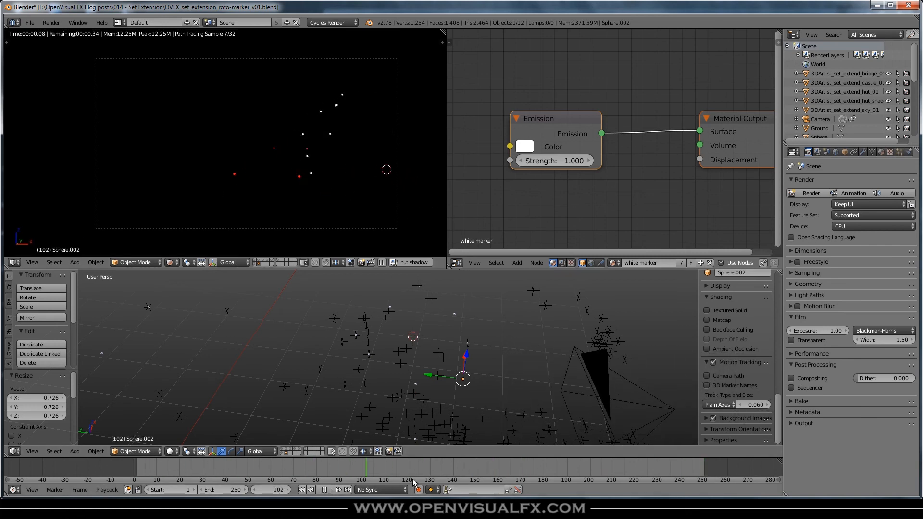
{"action": "left_click", "coordinate": [187, 465]}
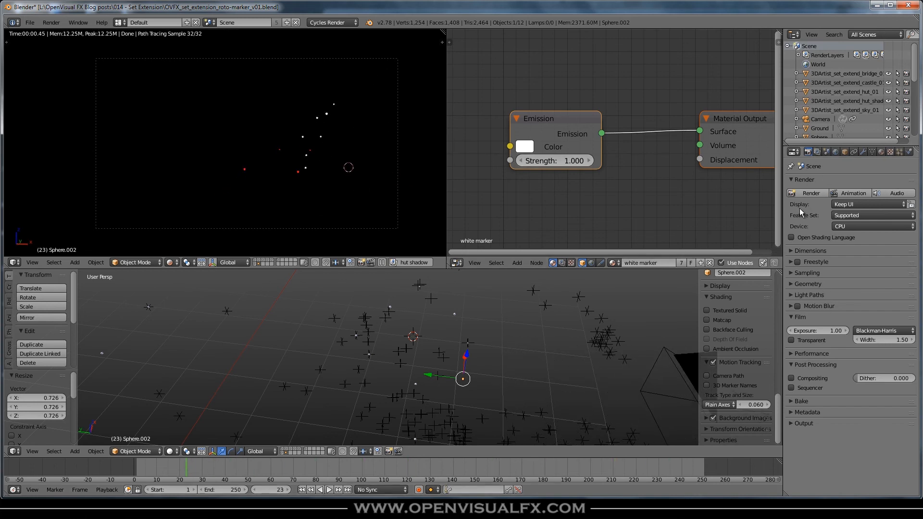
Expand the render output settings, set the render samples to 10, and collapse the sampling and film settings
{"action": "left_click", "coordinate": [796, 423]}
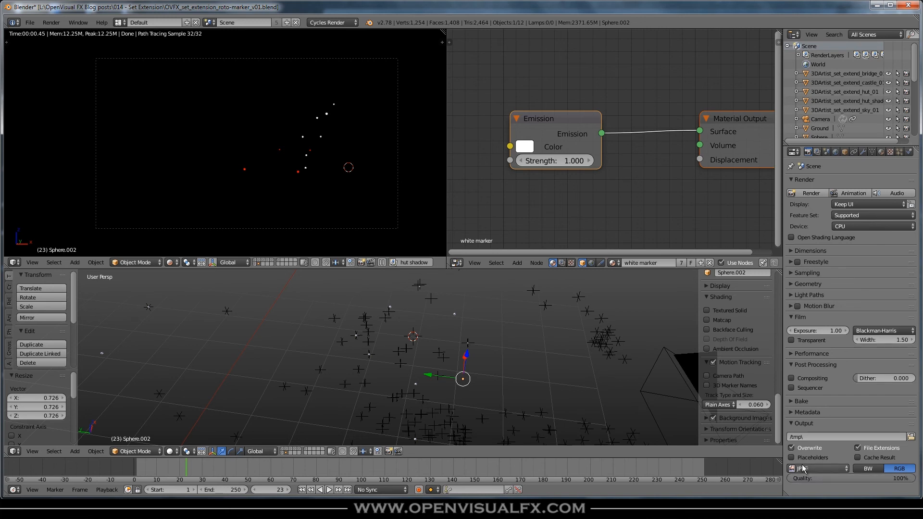
{"action": "left_click", "coordinate": [798, 273]}
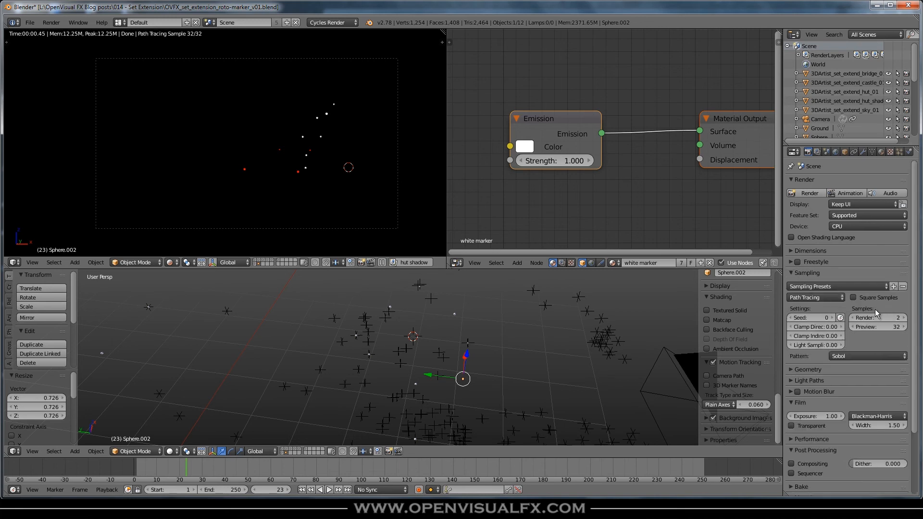
{"action": "left_click", "coordinate": [904, 321]}
{"action": "left_click", "coordinate": [903, 321]}
{"action": "left_click", "coordinate": [904, 320]}
{"action": "left_click", "coordinate": [904, 321]}
{"action": "left_click", "coordinate": [904, 321]}
{"action": "left_click", "coordinate": [904, 321]}
{"action": "left_click", "coordinate": [797, 274]}
{"action": "left_click", "coordinate": [790, 319]}
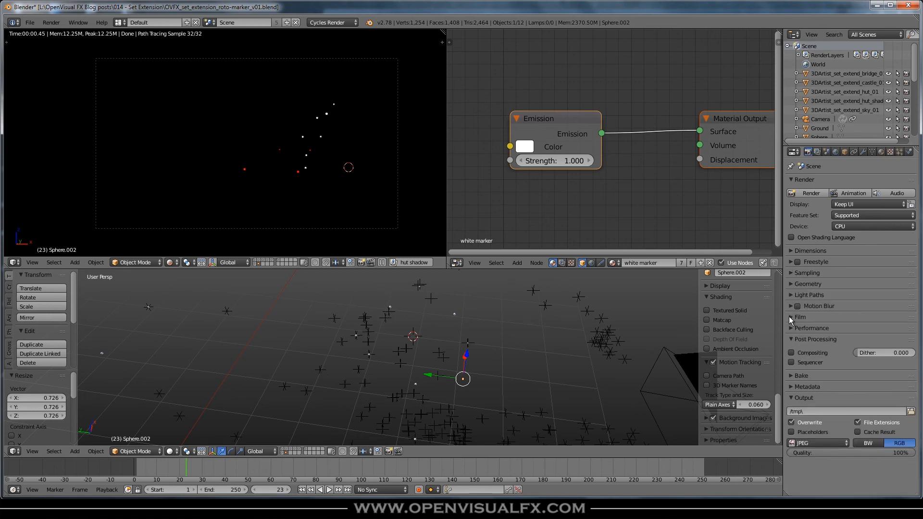
Change the node editor area into a UV/Image Editor showing the Render Result fitted to the area
{"action": "left_click", "coordinate": [457, 262]}
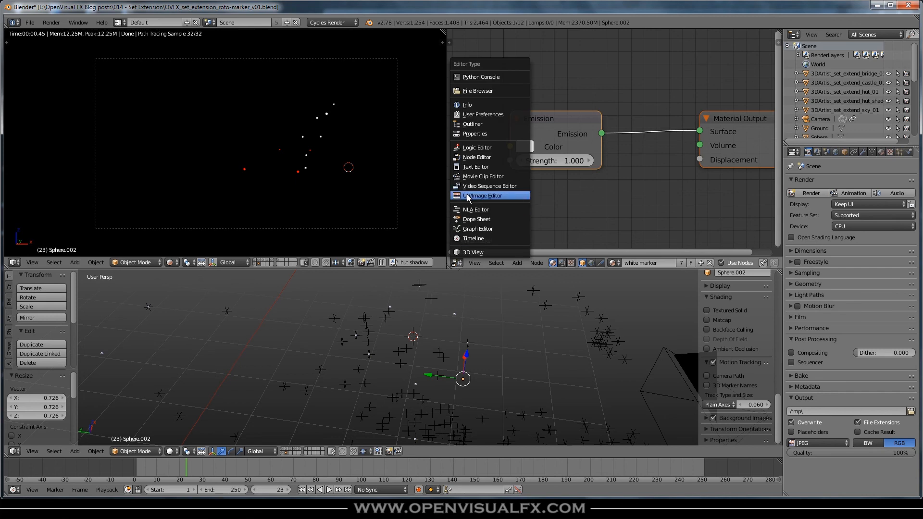
{"action": "left_click", "coordinate": [467, 196]}
{"action": "left_click", "coordinate": [516, 262]}
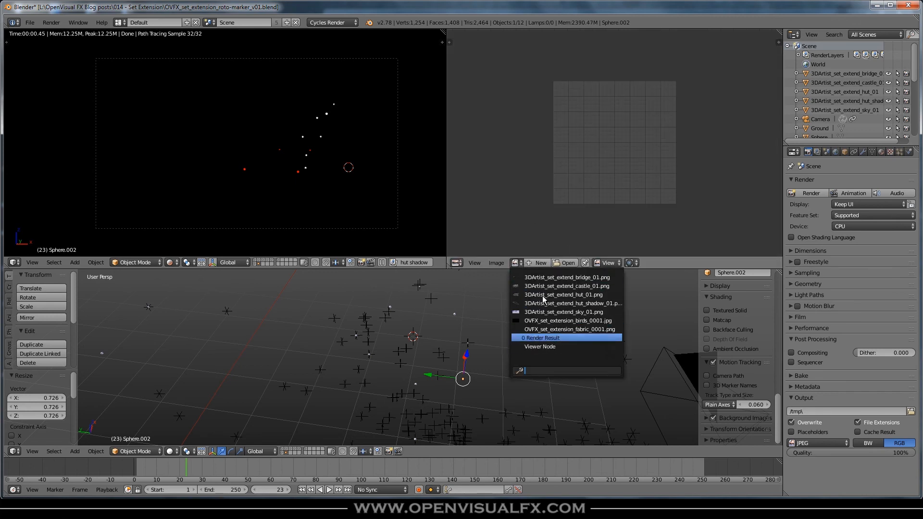
{"action": "left_click", "coordinate": [537, 337]}
{"action": "key", "text": "Home"}
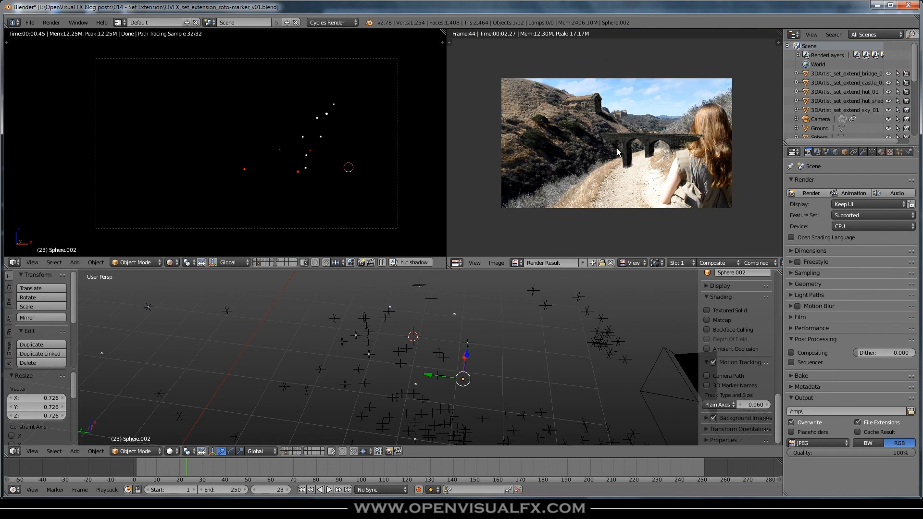
{"action": "key", "text": "shift+Home"}
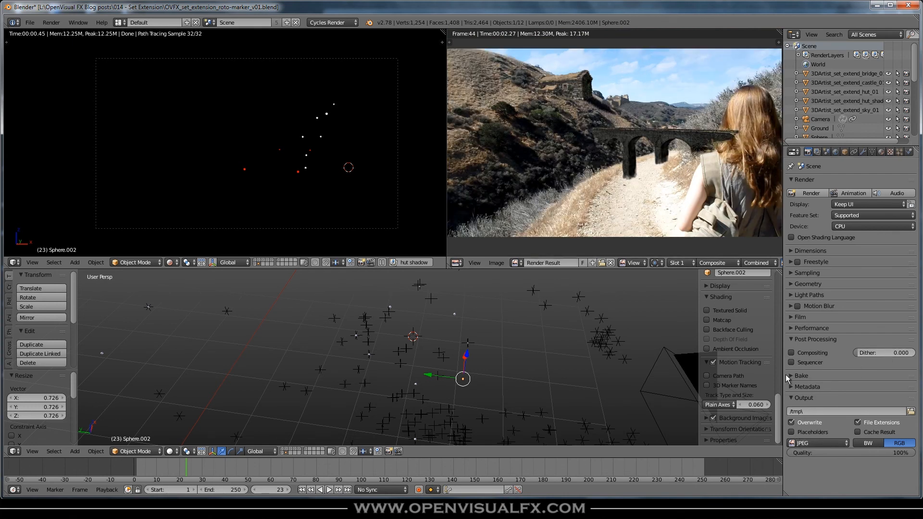
Review the performance, sampling and light path settings and start a test render of frame 23
{"action": "left_click", "coordinate": [791, 339]}
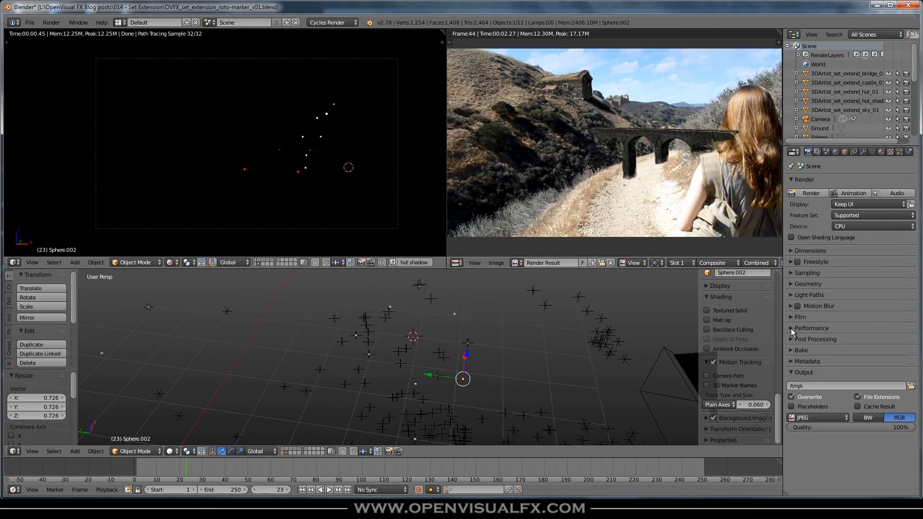
{"action": "left_click", "coordinate": [791, 327]}
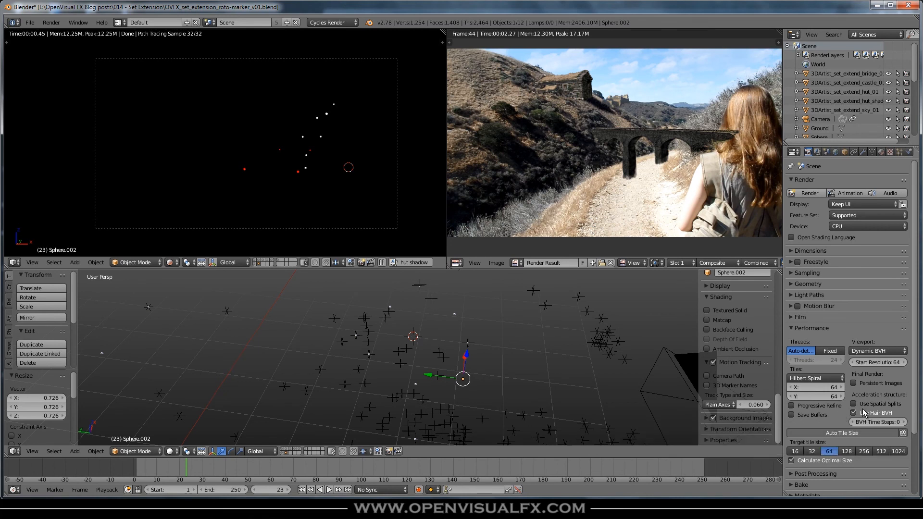
{"action": "left_click", "coordinate": [798, 328]}
{"action": "left_click", "coordinate": [800, 273]}
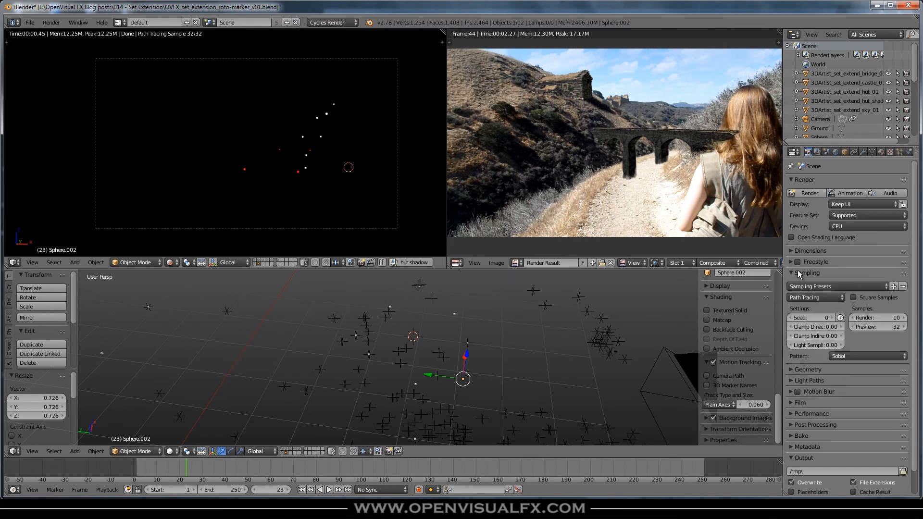
{"action": "left_click", "coordinate": [797, 273]}
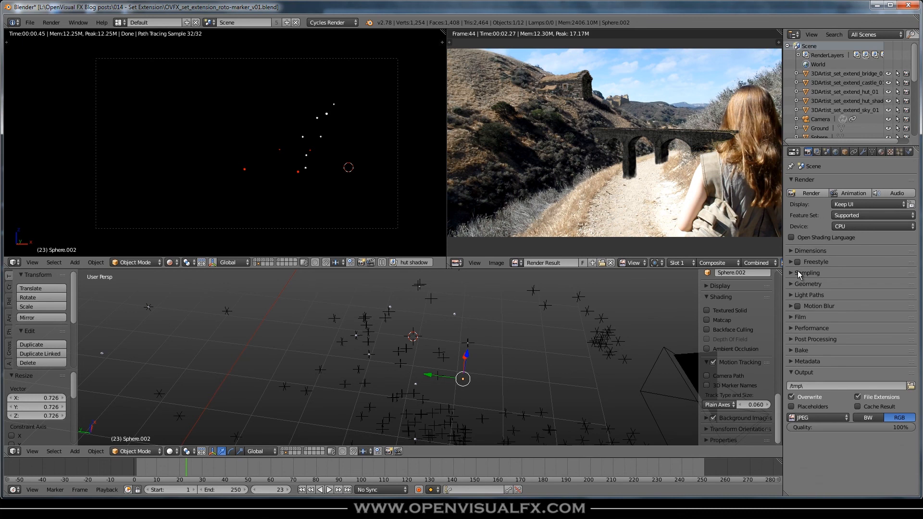
{"action": "left_click", "coordinate": [790, 295]}
{"action": "left_click", "coordinate": [790, 295]}
{"action": "left_click", "coordinate": [814, 193]}
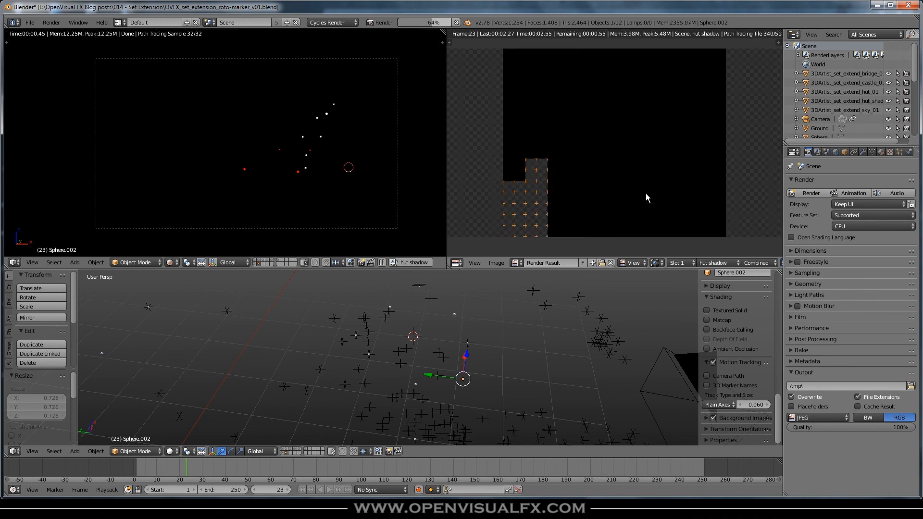
{"action": "left_click", "coordinate": [456, 22]}
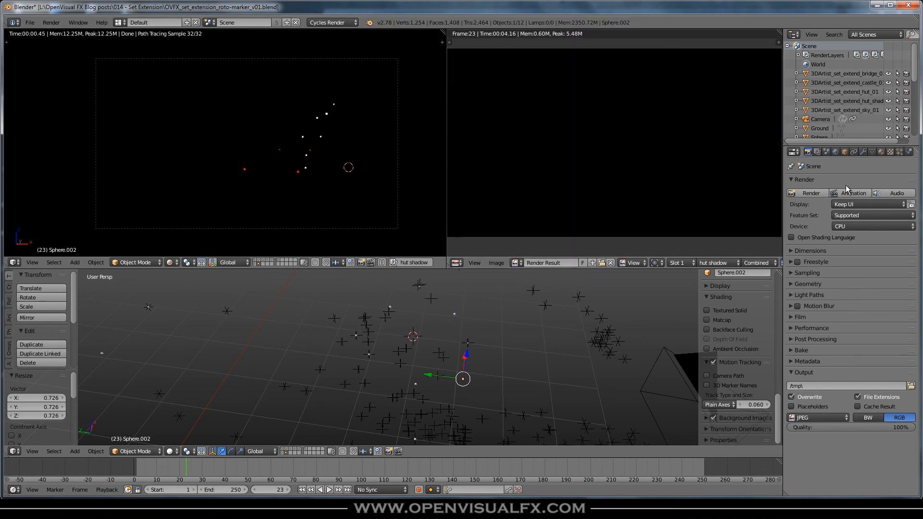
Delete the sky, castle, bridge and hut shadow render layers and rename the hut layer "roto markers"
{"action": "left_click", "coordinate": [816, 151]}
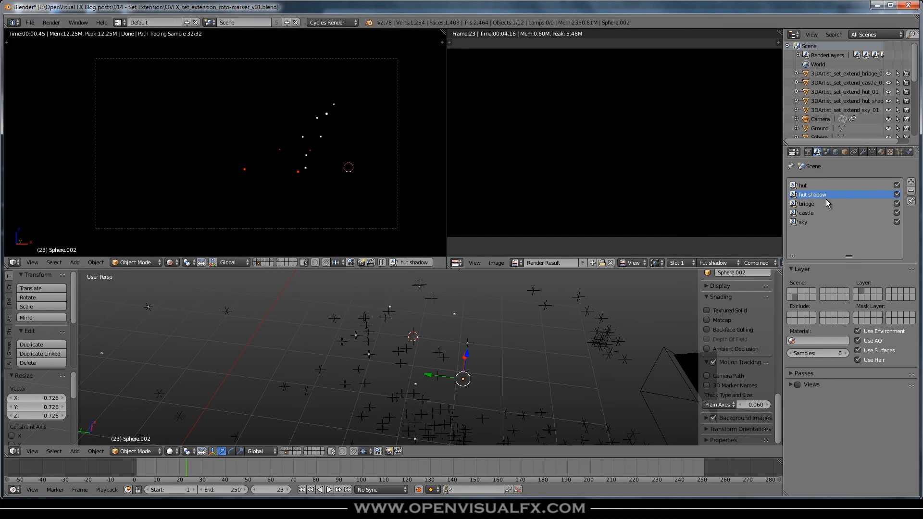
{"action": "left_click", "coordinate": [813, 222]}
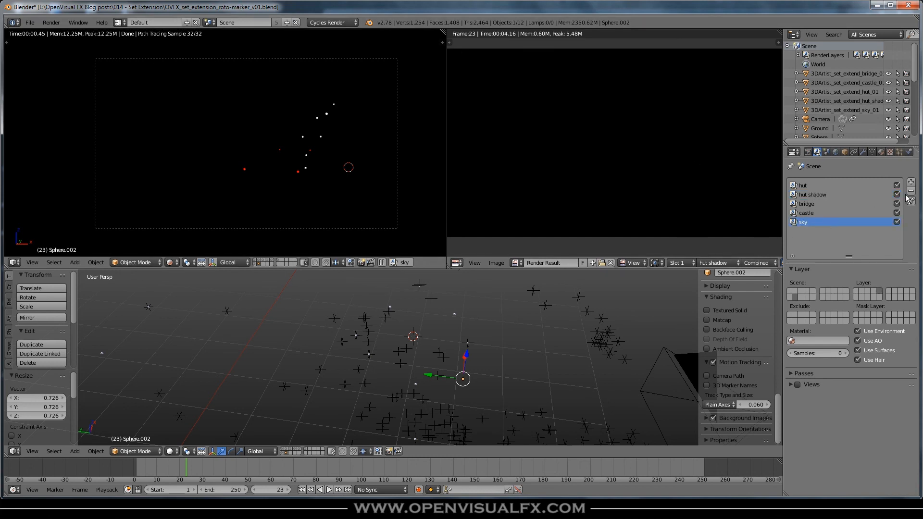
{"action": "left_click", "coordinate": [910, 193]}
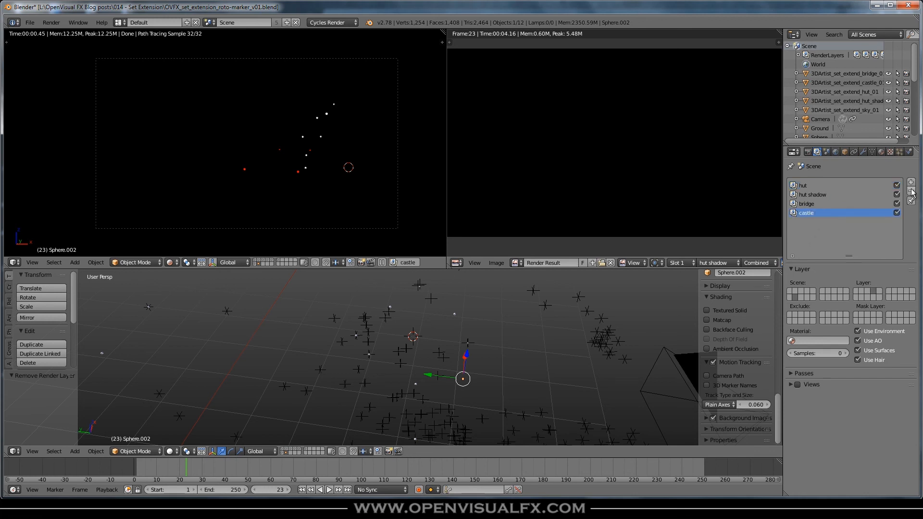
{"action": "left_click", "coordinate": [911, 194]}
{"action": "left_click", "coordinate": [910, 193]}
{"action": "left_click", "coordinate": [863, 196]}
{"action": "left_click", "coordinate": [911, 192]}
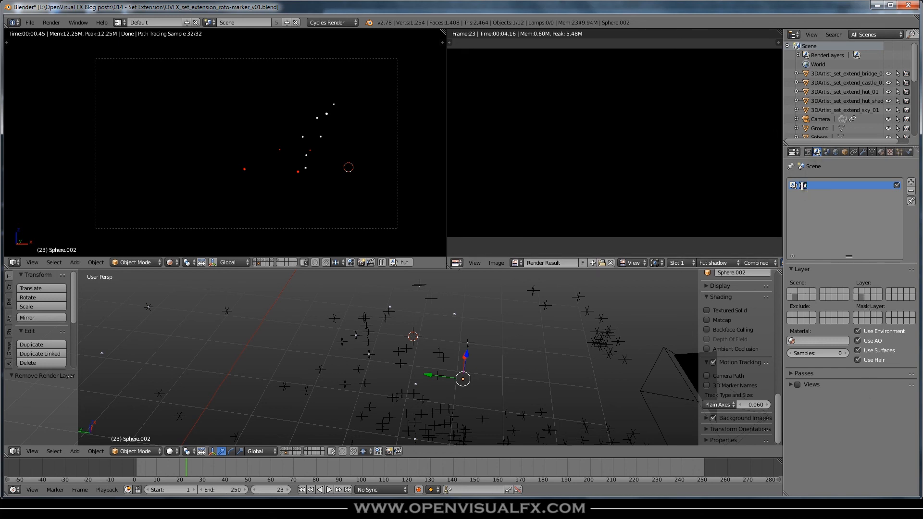
{"action": "type", "text": "s"}
{"action": "key", "text": "Return"}
Render frame 23 and inspect the marker spheres up close in the render result
{"action": "left_click", "coordinate": [809, 152]}
{"action": "left_click", "coordinate": [810, 193]}
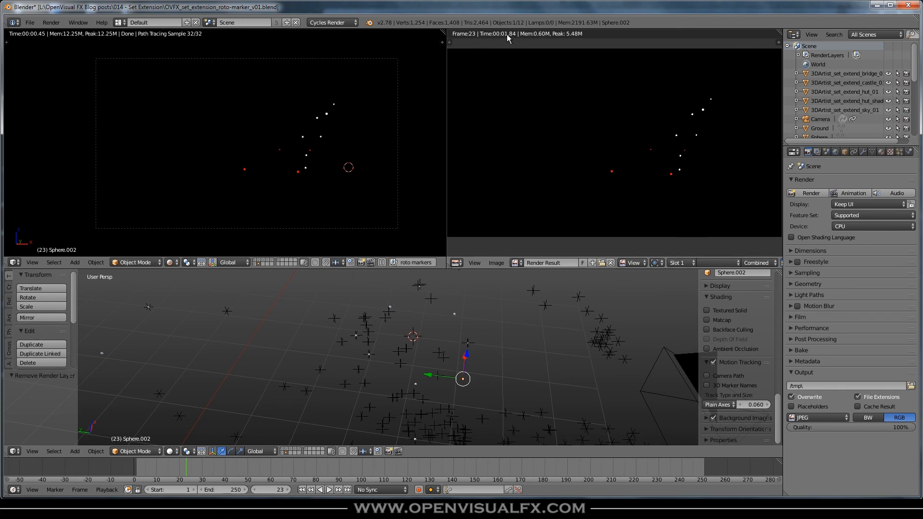
{"action": "scroll", "coordinate": [683, 153], "scroll_direction": "up", "scroll_amount": 6}
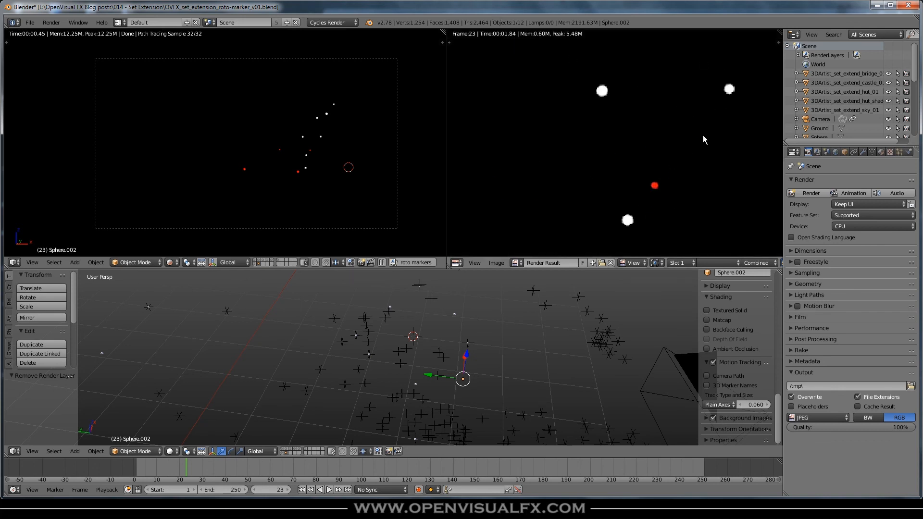
{"action": "scroll", "coordinate": [693, 125], "scroll_direction": "down", "scroll_amount": 4}
{"action": "scroll", "coordinate": [691, 124], "scroll_direction": "down", "scroll_amount": 2}
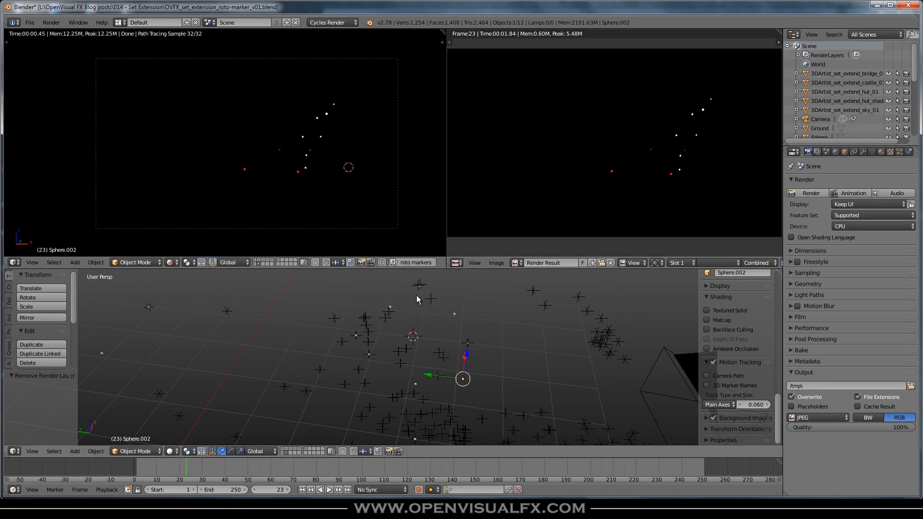
For the render output path, browse to the 014 - Set Extension folder and enter Roto-markers_final_01 as the copied file name
{"action": "left_click", "coordinate": [911, 387]}
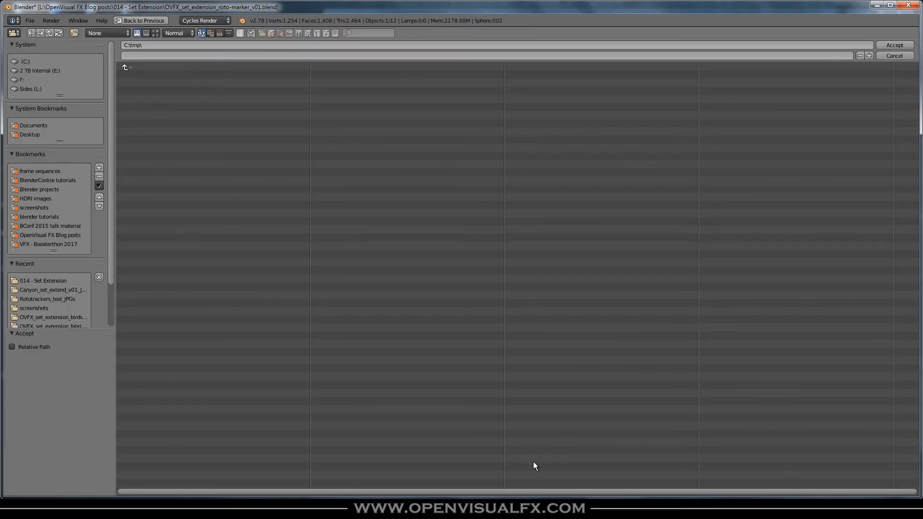
{"action": "left_click", "coordinate": [51, 281]}
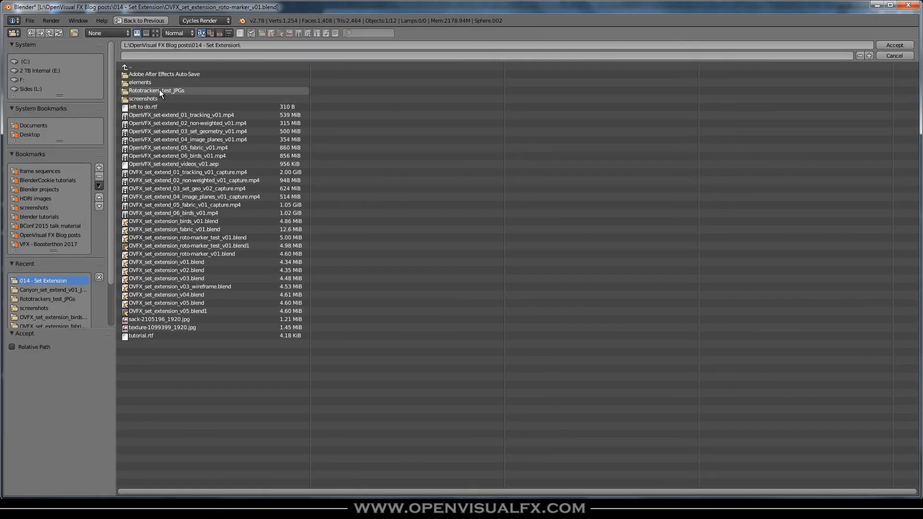
{"action": "left_click", "coordinate": [159, 55]}
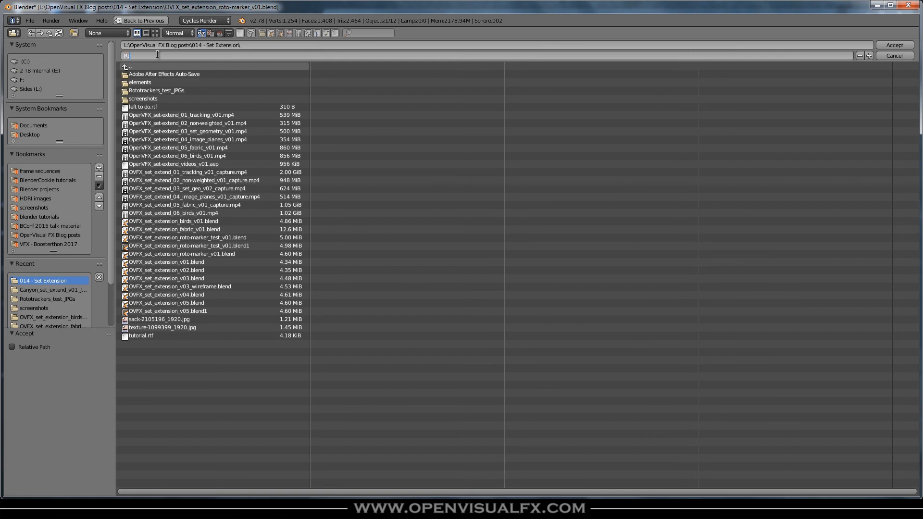
{"action": "type", "text": "-markers_final_01"}
{"action": "key", "text": "ctrl+a"}
{"action": "key", "text": "ctrl+c"}
Create a new folder named Roto-markers_final_01_JPGs inside the 014 - Set Extension folder
{"action": "left_click", "coordinate": [74, 32]}
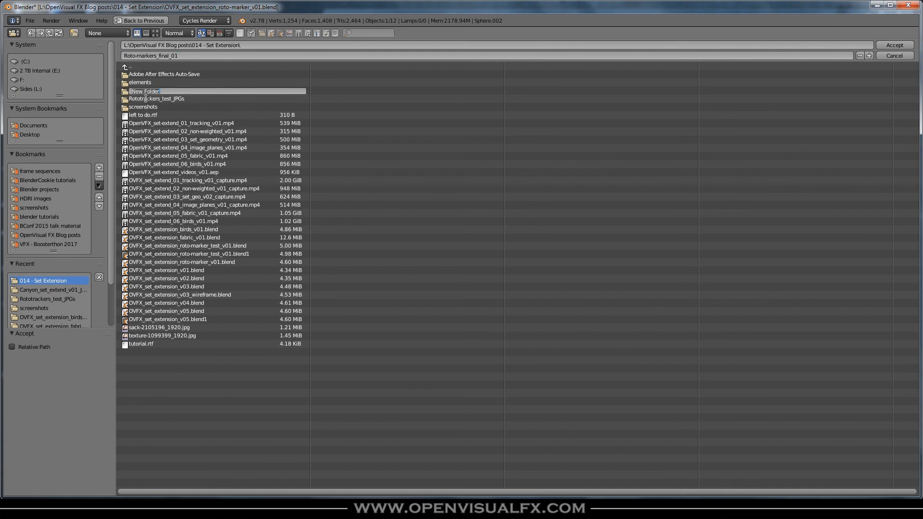
{"action": "key", "text": "ctrl+v"}
{"action": "type", "text": "_JPG"}
{"action": "key", "text": "Return"}
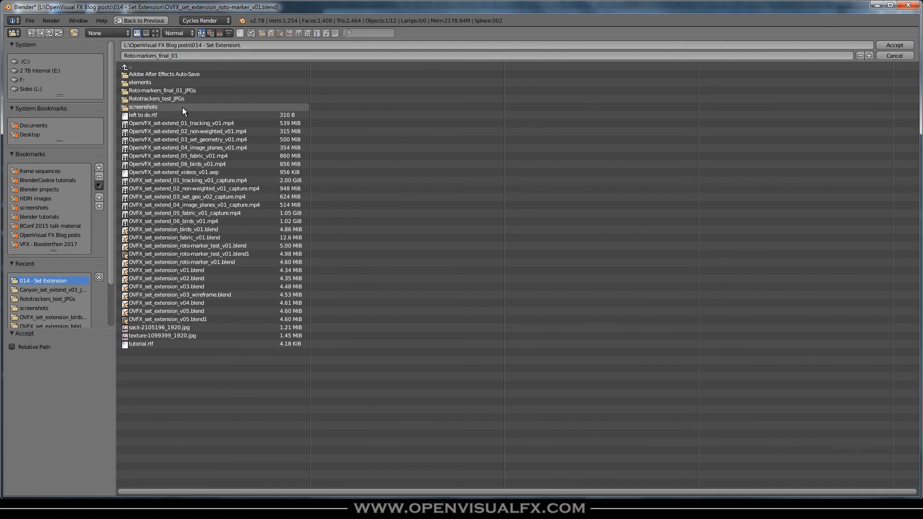
Accept Roto-markers_final_01_ inside the Roto-markers_final_01_JPGs folder as the output path and save the project over the existing file
{"action": "left_click", "coordinate": [175, 91]}
{"action": "left_click", "coordinate": [201, 56]}
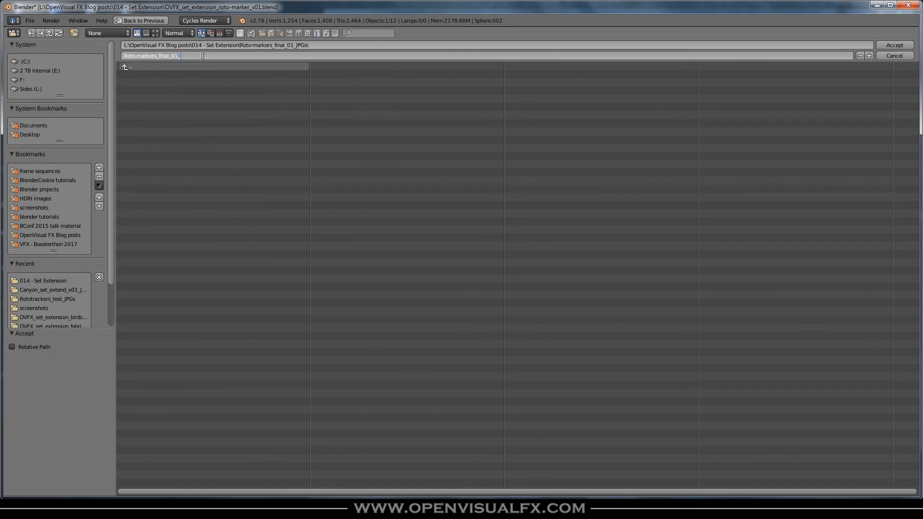
{"action": "left_click", "coordinate": [889, 45]}
{"action": "left_click", "coordinate": [890, 44]}
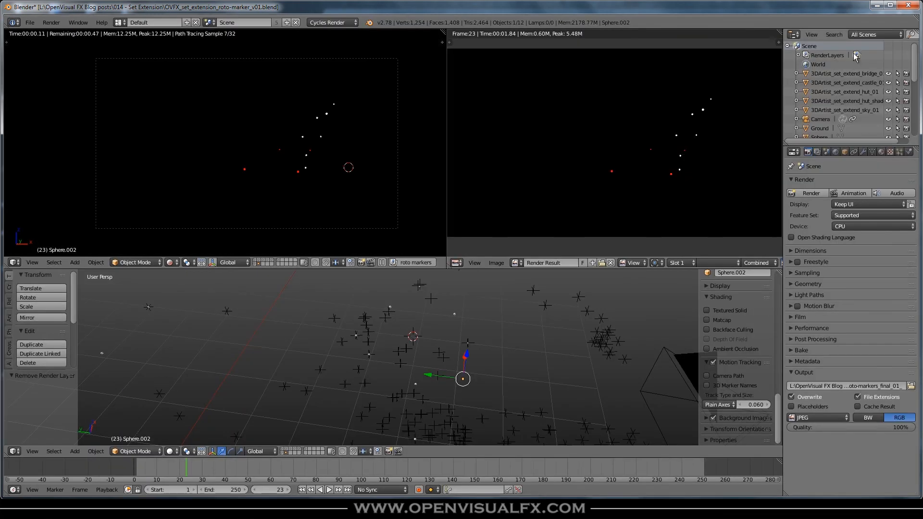
{"action": "key", "text": "ctrl+s"}
{"action": "left_click", "coordinate": [633, 237]}
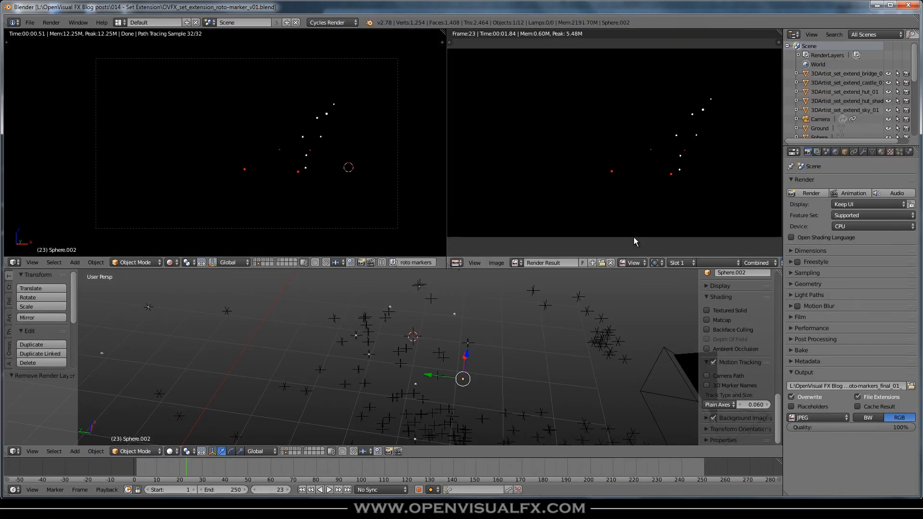